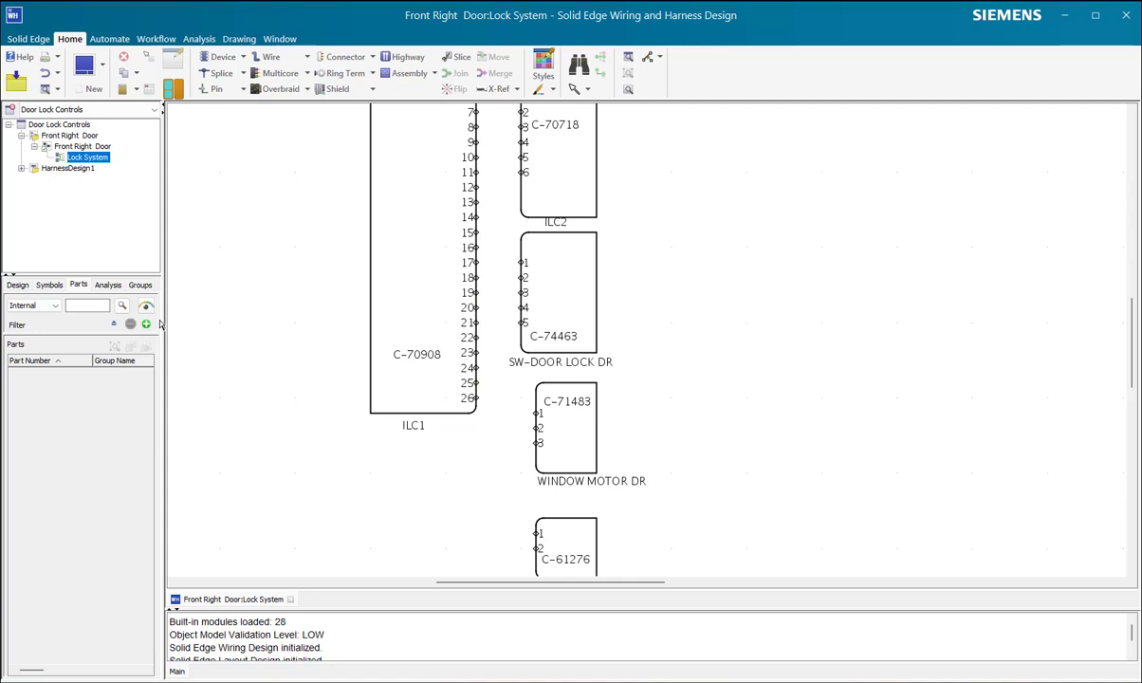
Step: List all parts in the internal library without any search criteria and browse the part numbers
left_click_drag(164, 317, 188, 322)
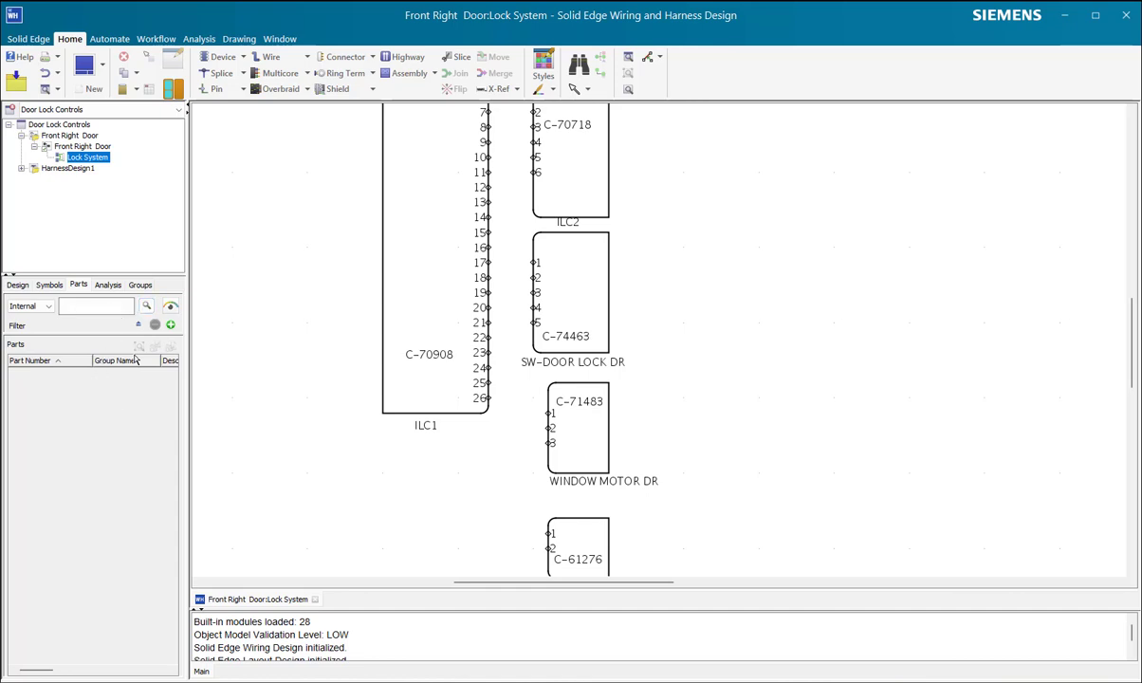
left_click(147, 309)
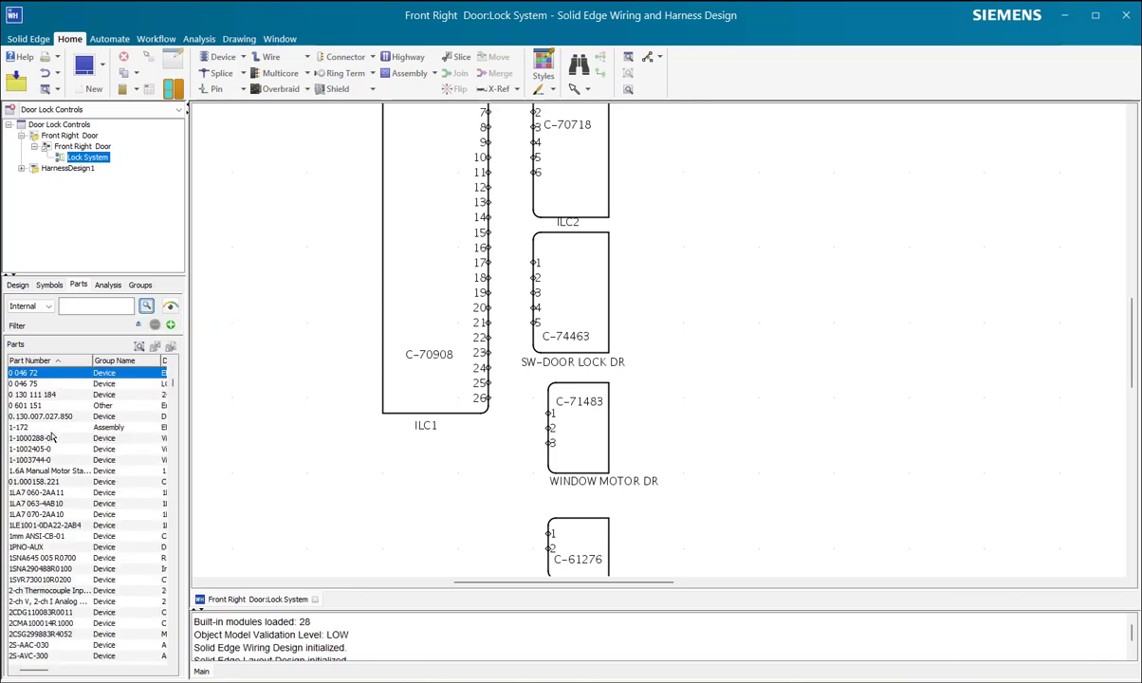
scroll(36, 508, "down", 9)
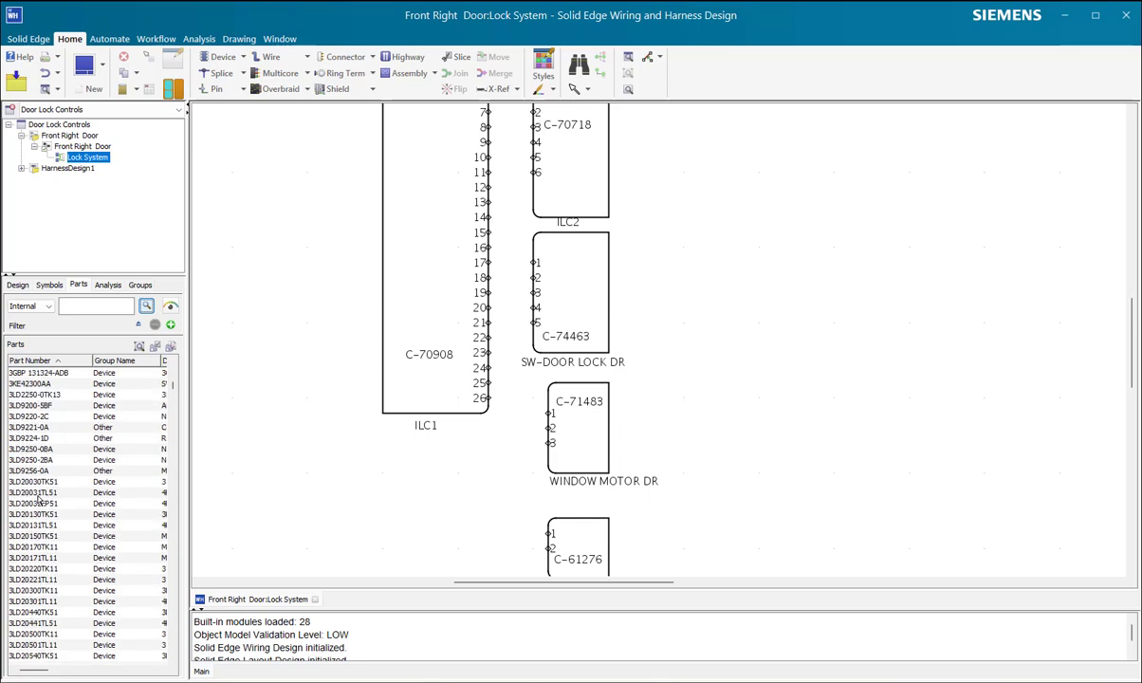
left_click(38, 493)
scroll(43, 489, "down", 1)
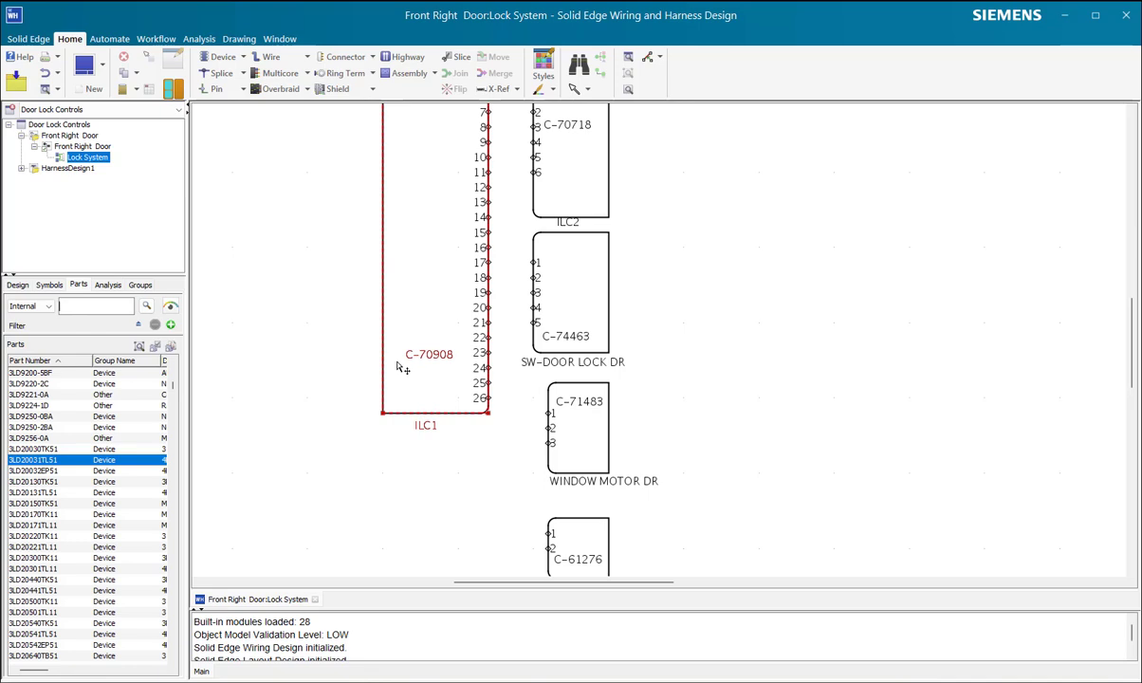
Step: Search the internal parts library for connector C-70908, the part used by ILC1
type("c")
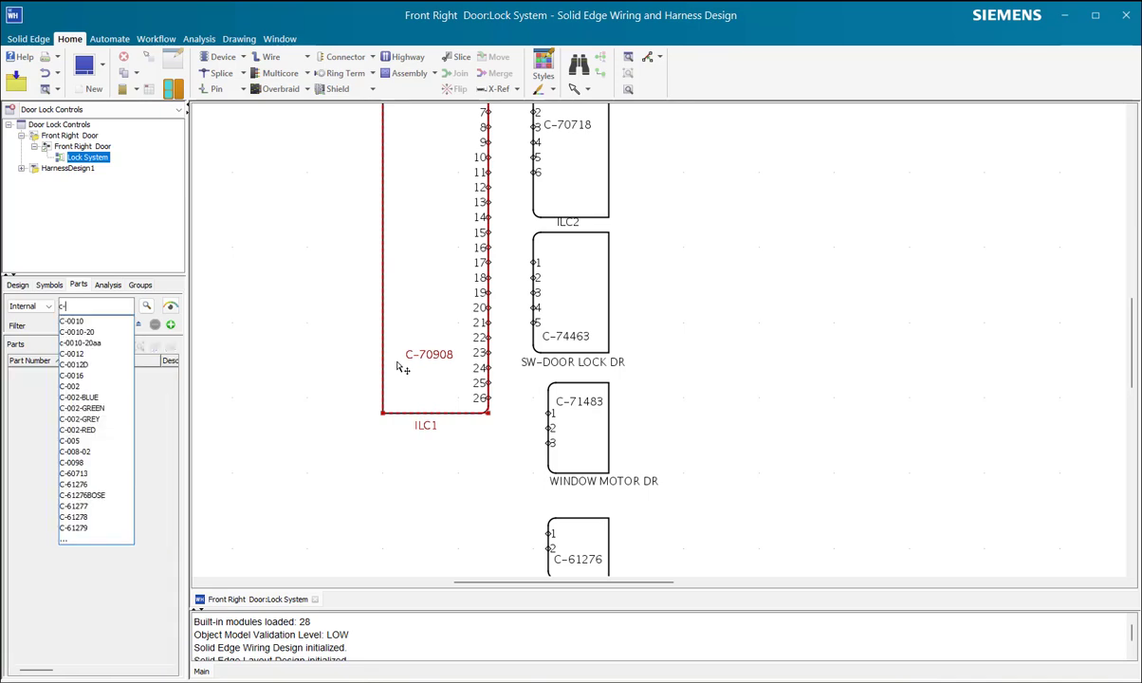
type("-709")
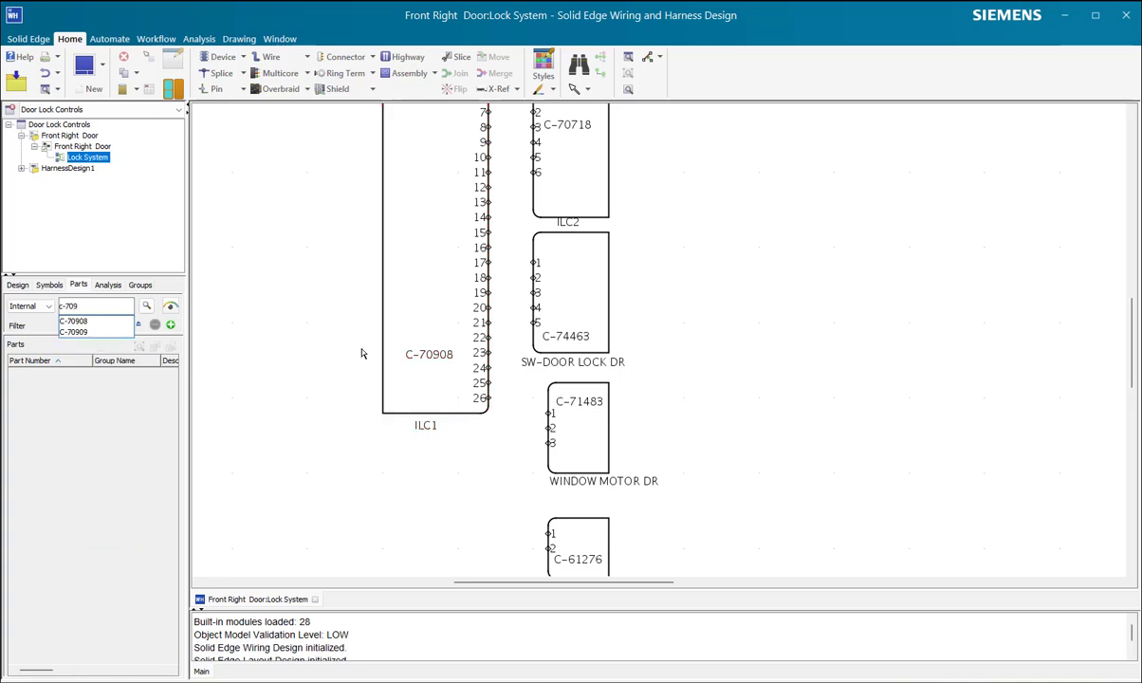
left_click(76, 321)
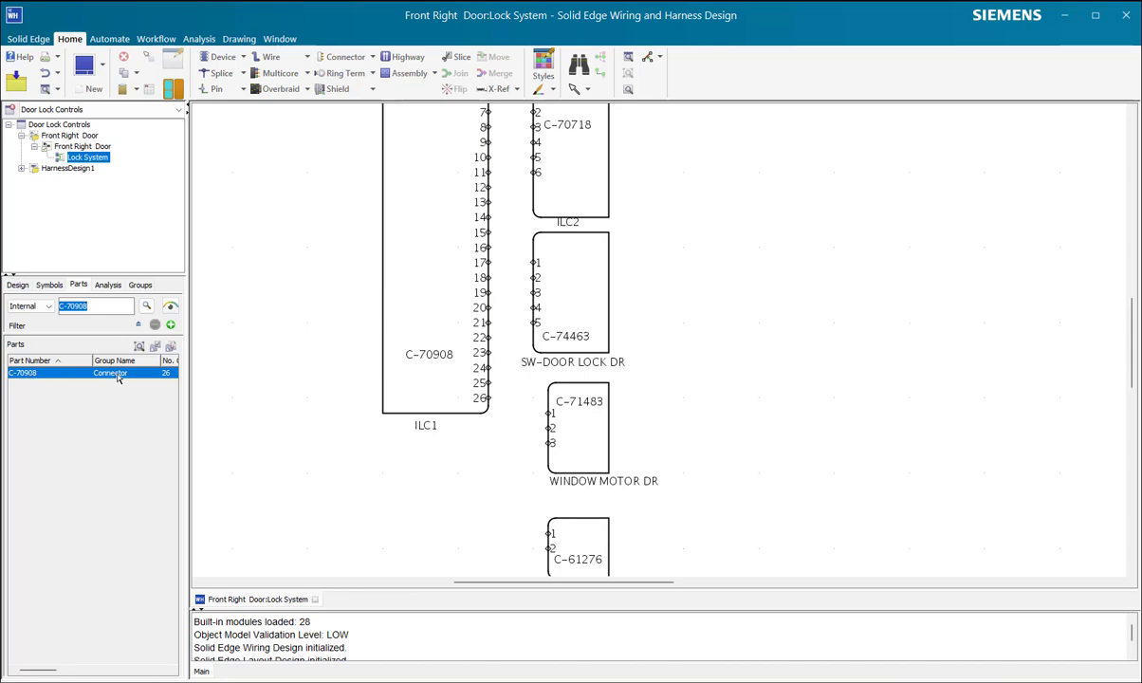
scroll(458, 368, "down", 3)
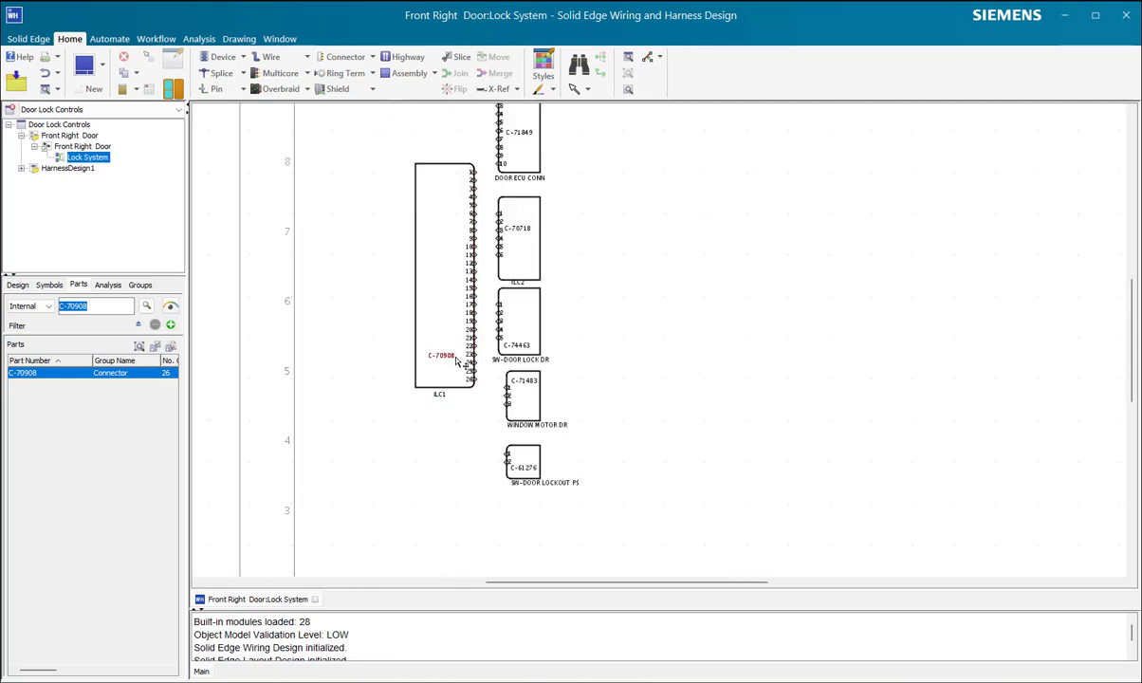
scroll(460, 358, "down", 2)
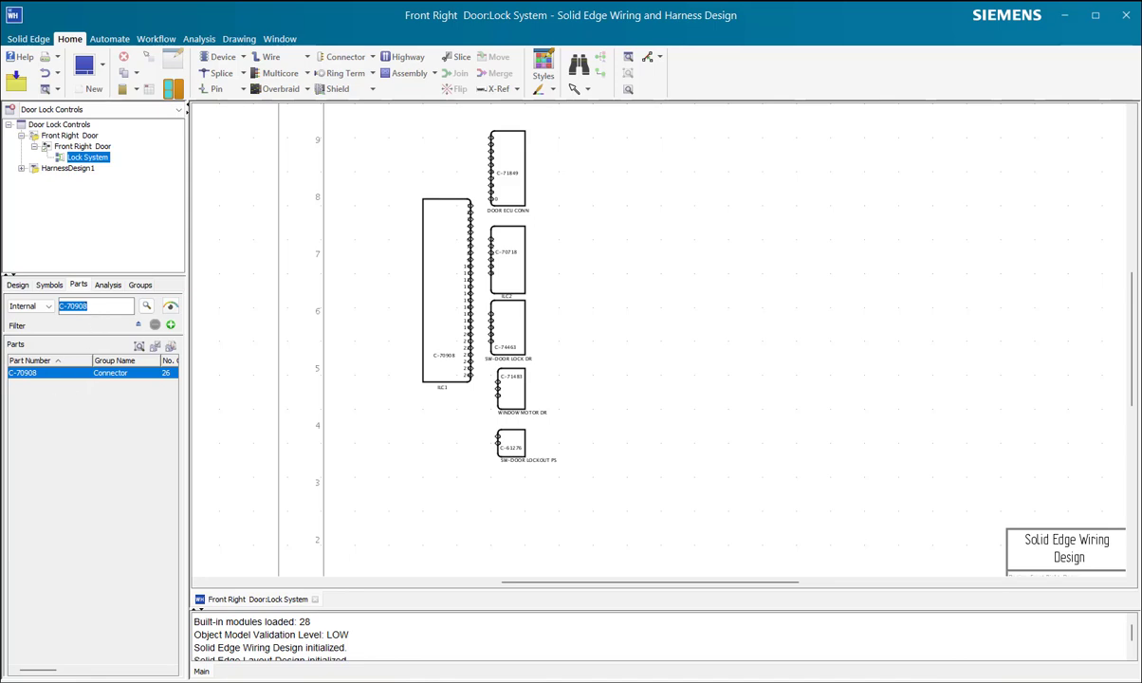
Step: Open the 3Dfindit.com catalog from the parts search and search it for "pin plug connector"
left_click(171, 309)
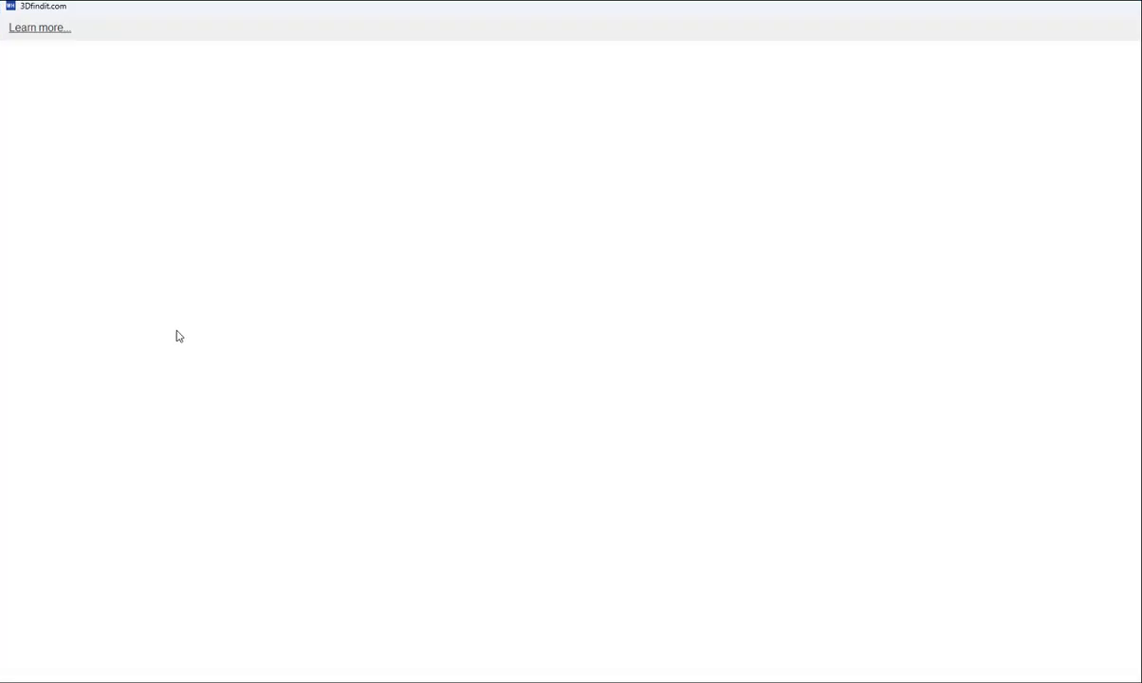
type("pin p")
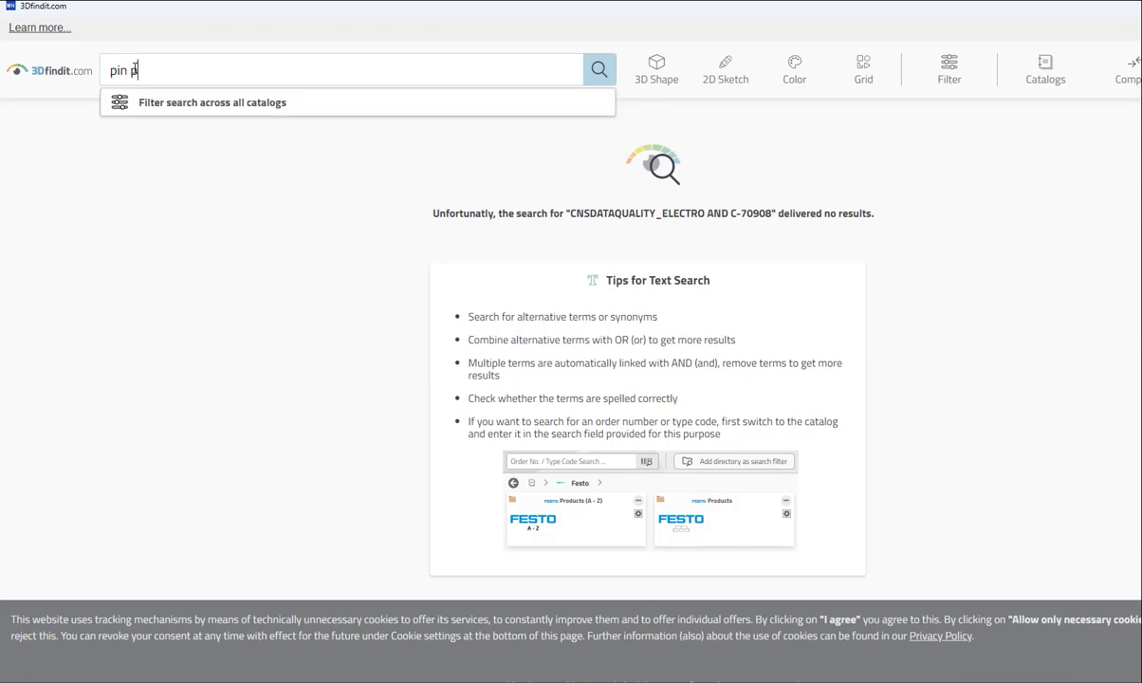
type("lug connecto")
key("Return")
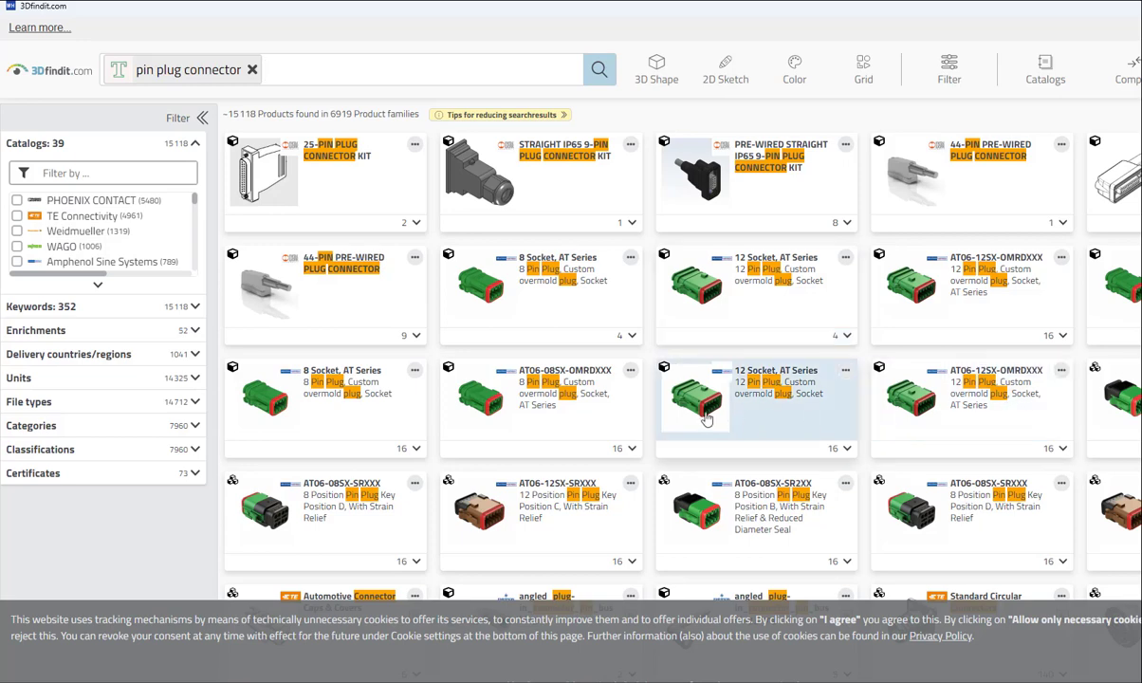
Step: Examine the AT06-08SX-OMRDXXX 8-pin plug's 3D preview and similar parts, and return to the wiring schematic
scroll(706, 406, "down", 1)
scroll(710, 408, "up", 1)
left_click(486, 398)
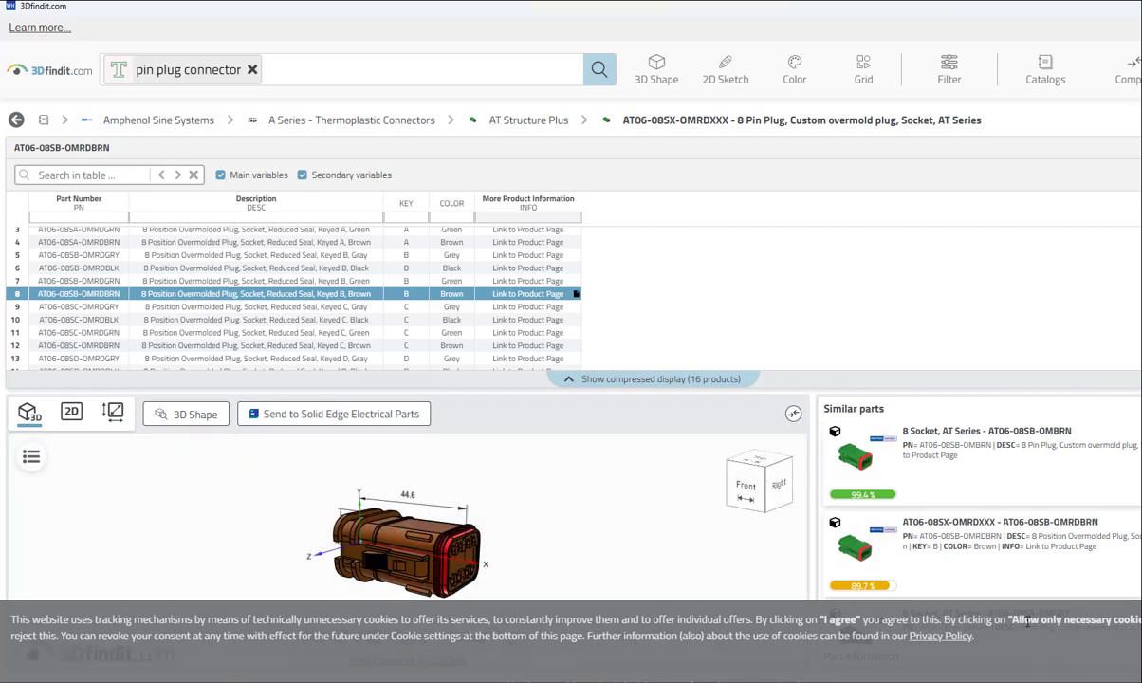
mouse_move(485, 500)
left_mouse_down()
mouse_move(476, 495)
mouse_move(502, 512)
mouse_move(464, 551)
mouse_move(520, 556)
mouse_move(500, 571)
mouse_move(553, 566)
mouse_move(438, 537)
mouse_move(543, 520)
mouse_move(501, 502)
mouse_move(507, 518)
mouse_move(479, 479)
left_mouse_up()
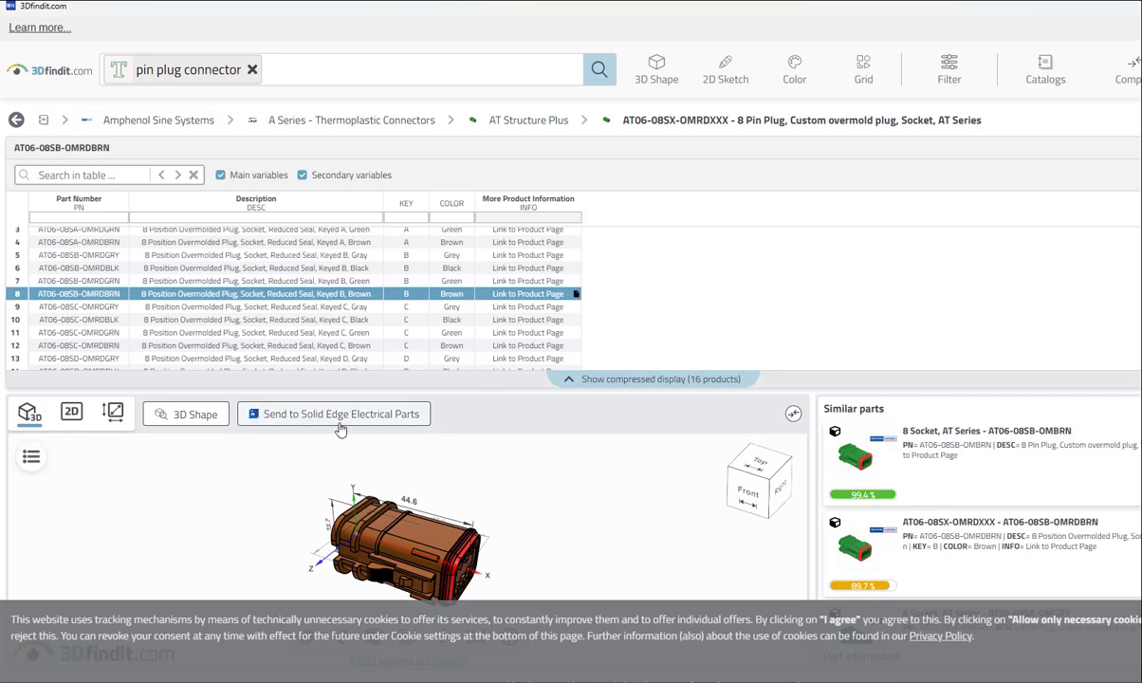
scroll(887, 508, "down", 3)
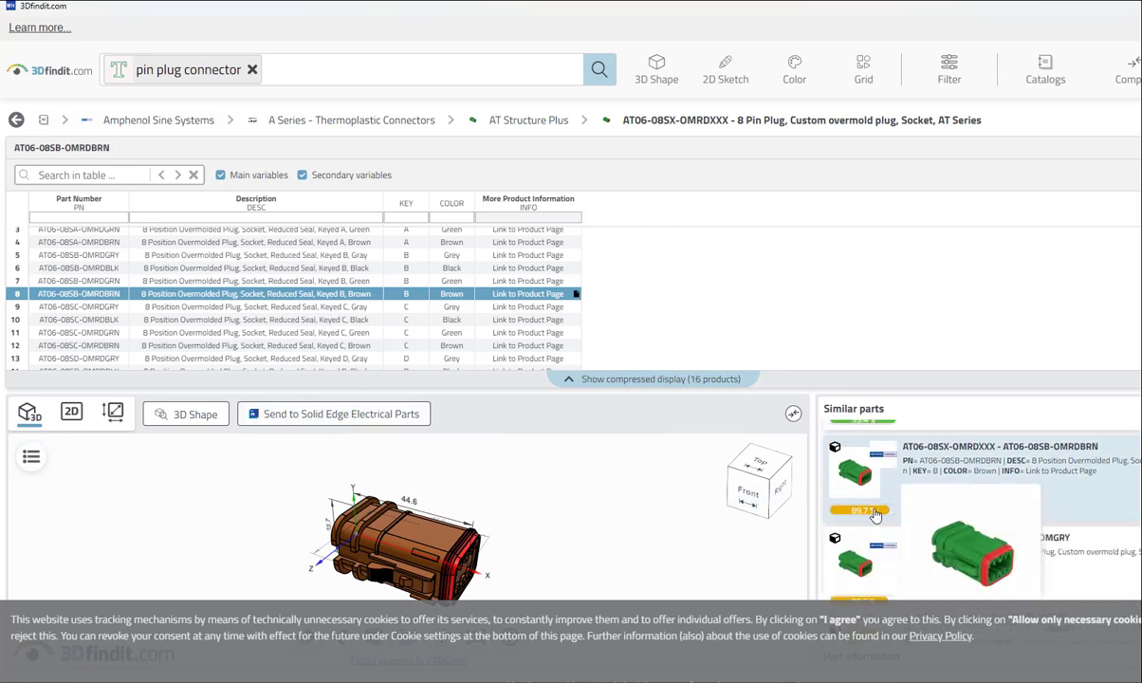
scroll(945, 534, "down", 3)
scroll(953, 533, "up", 5)
scroll(953, 533, "down", 3)
scroll(878, 622, "down", 2)
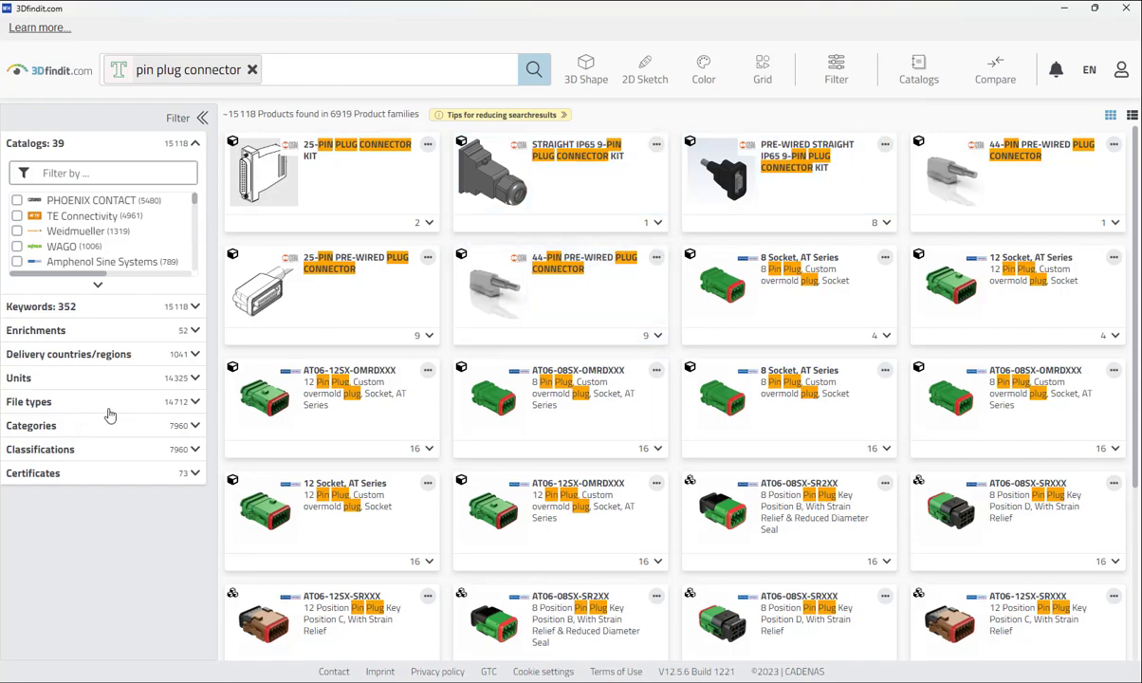
left_click(1065, 7)
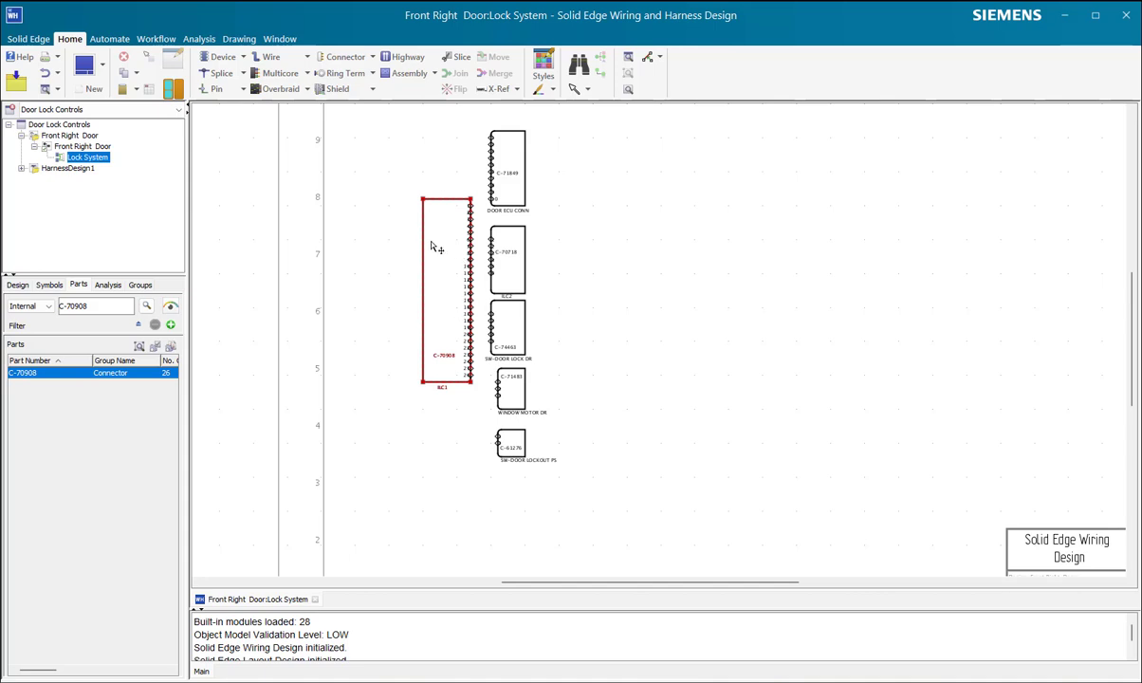
Step: Draw a tall rectangular plug connector without pins in the empty area right of the existing connectors
left_click(373, 58)
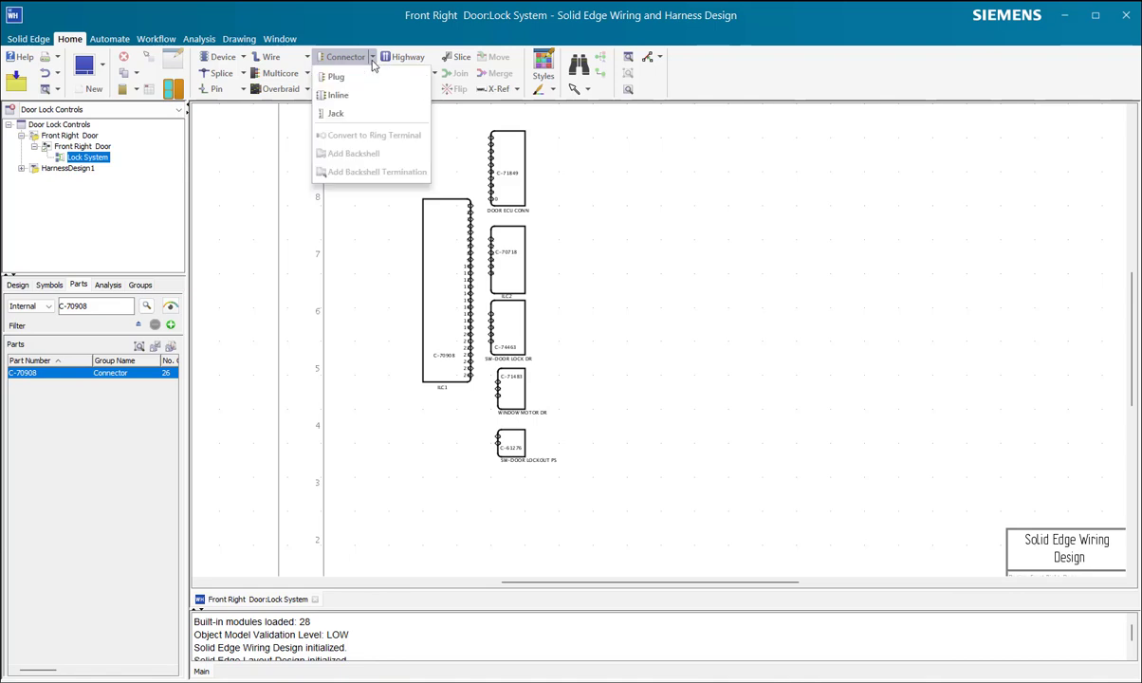
left_click(593, 131)
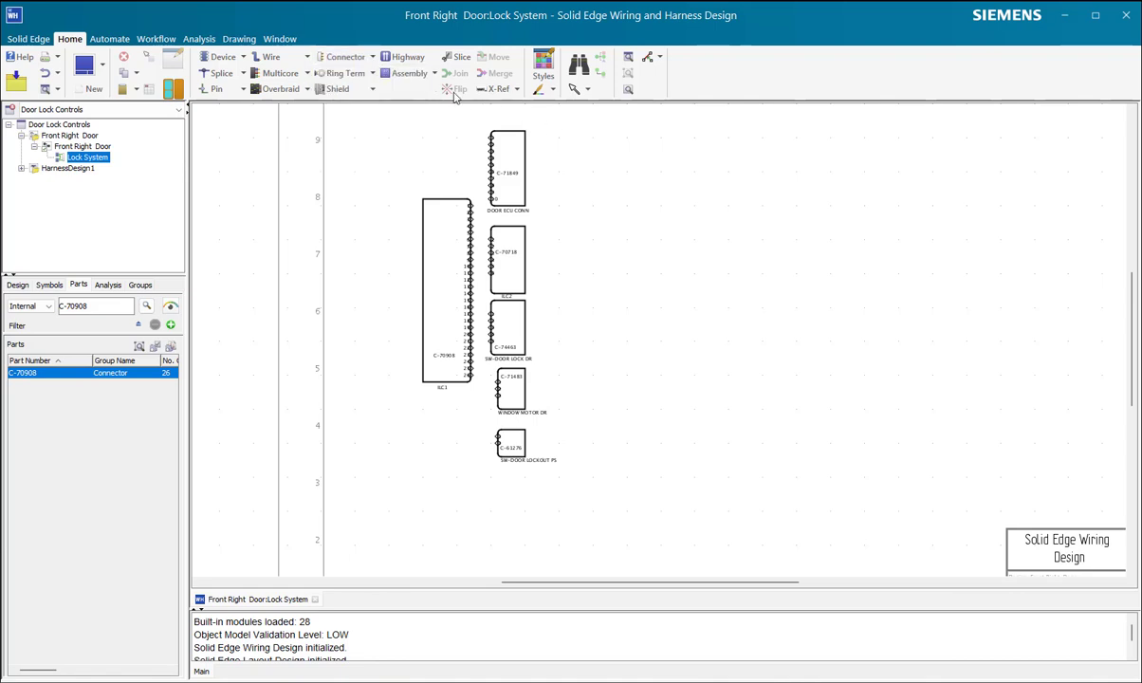
left_click(372, 60)
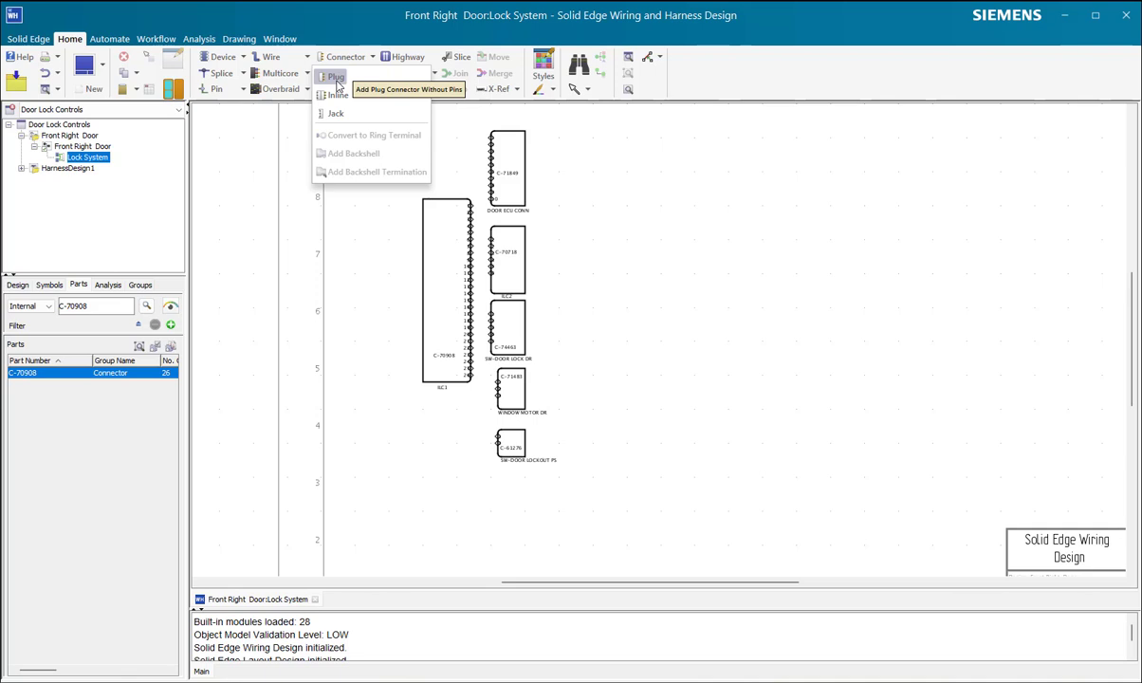
left_click(337, 79)
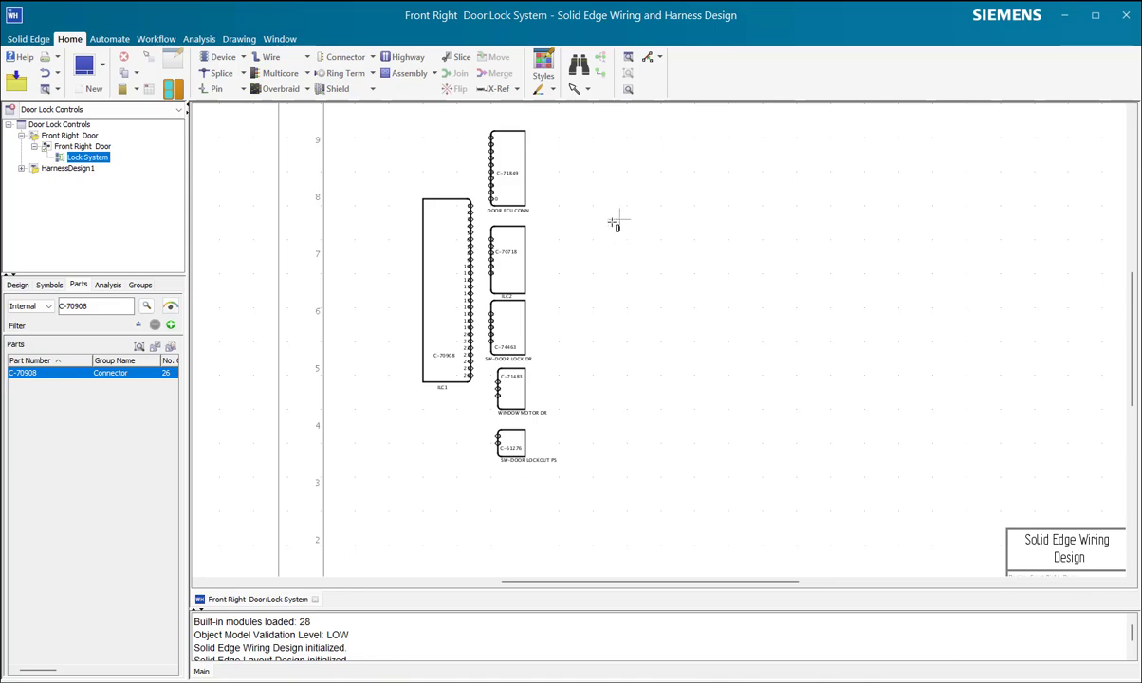
left_click_drag(612, 219, 688, 430)
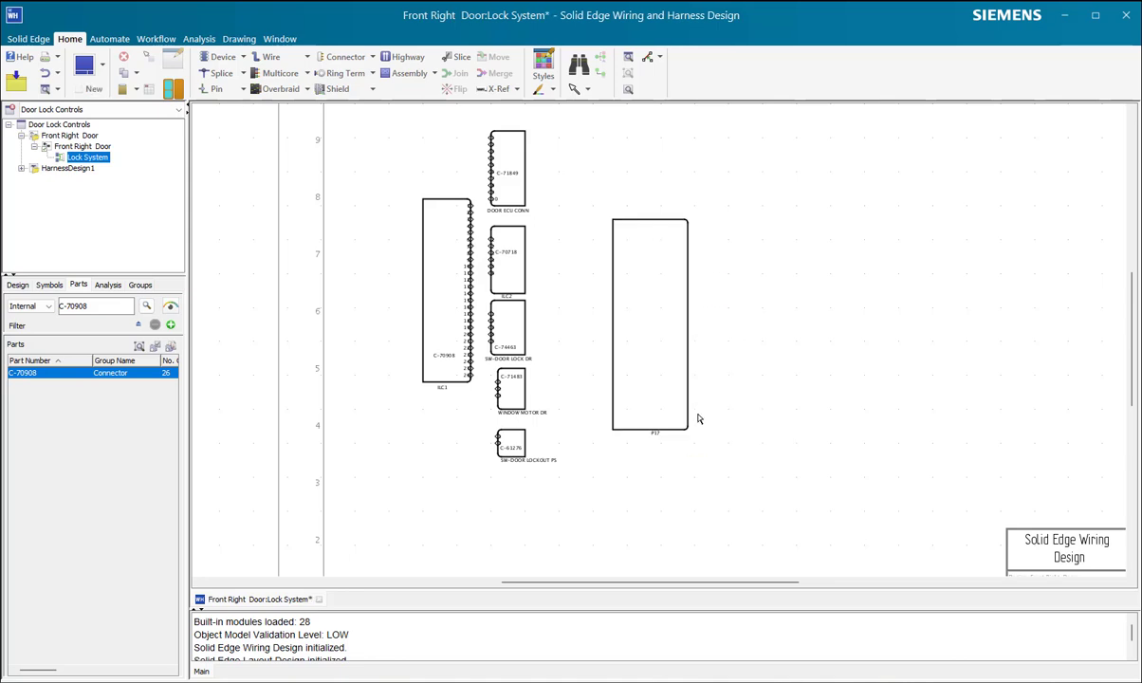
Step: Assign library part C-70908 to the new plug connector and review its attributes before accepting
left_click(647, 375)
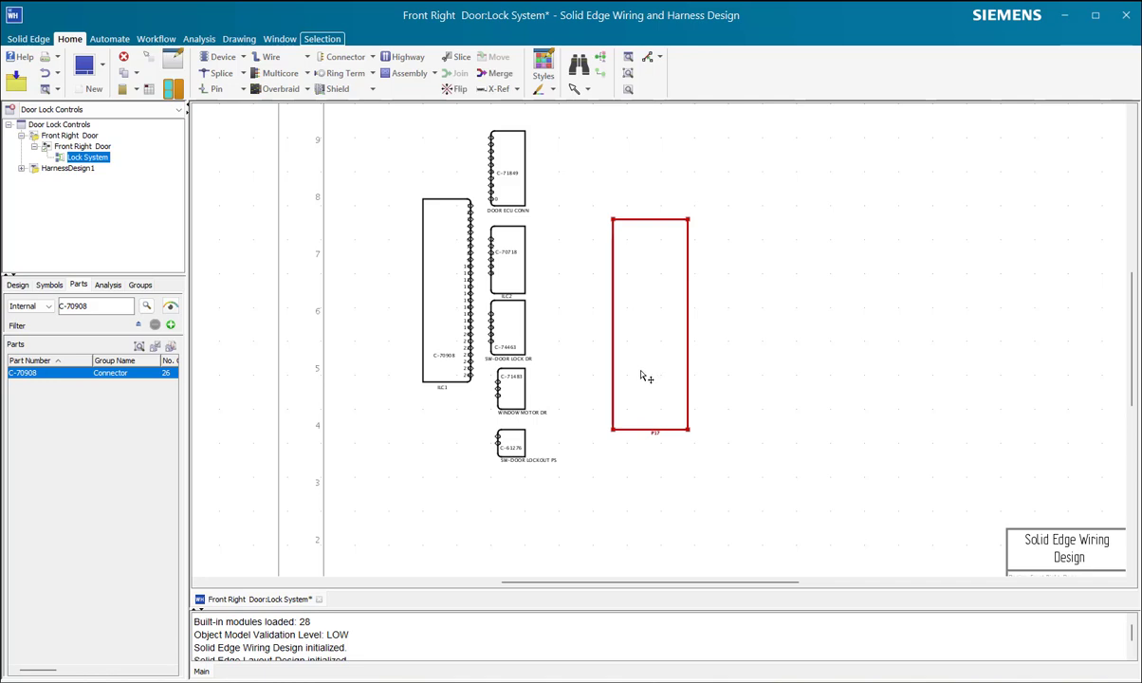
double_click(645, 377)
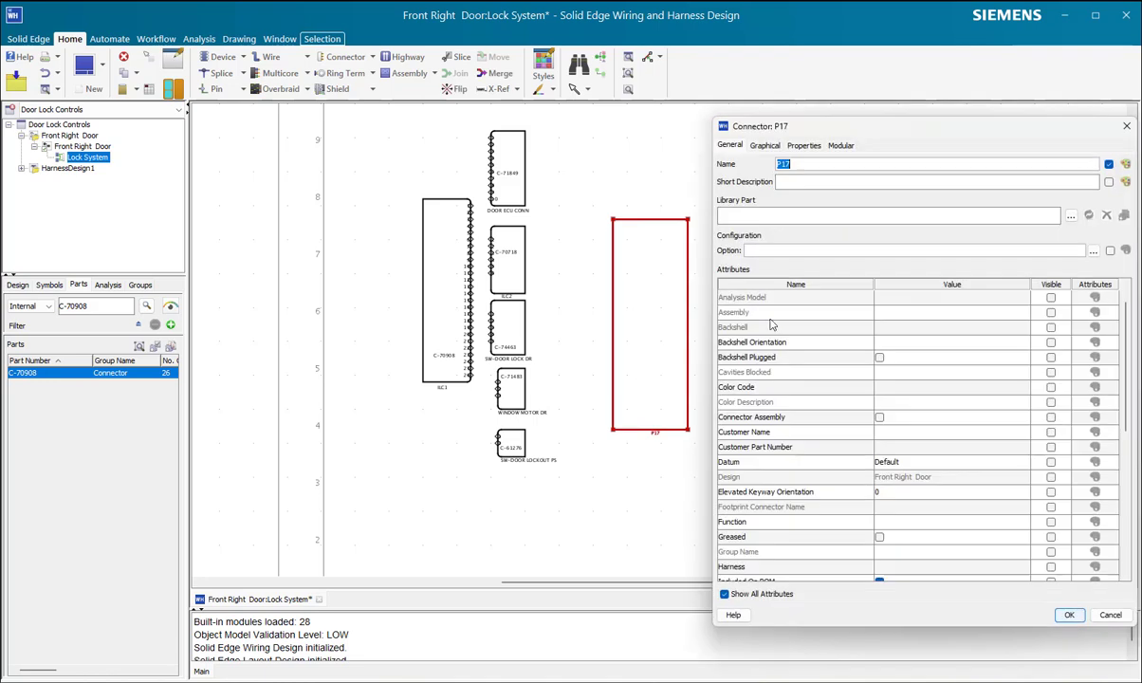
left_click(723, 216)
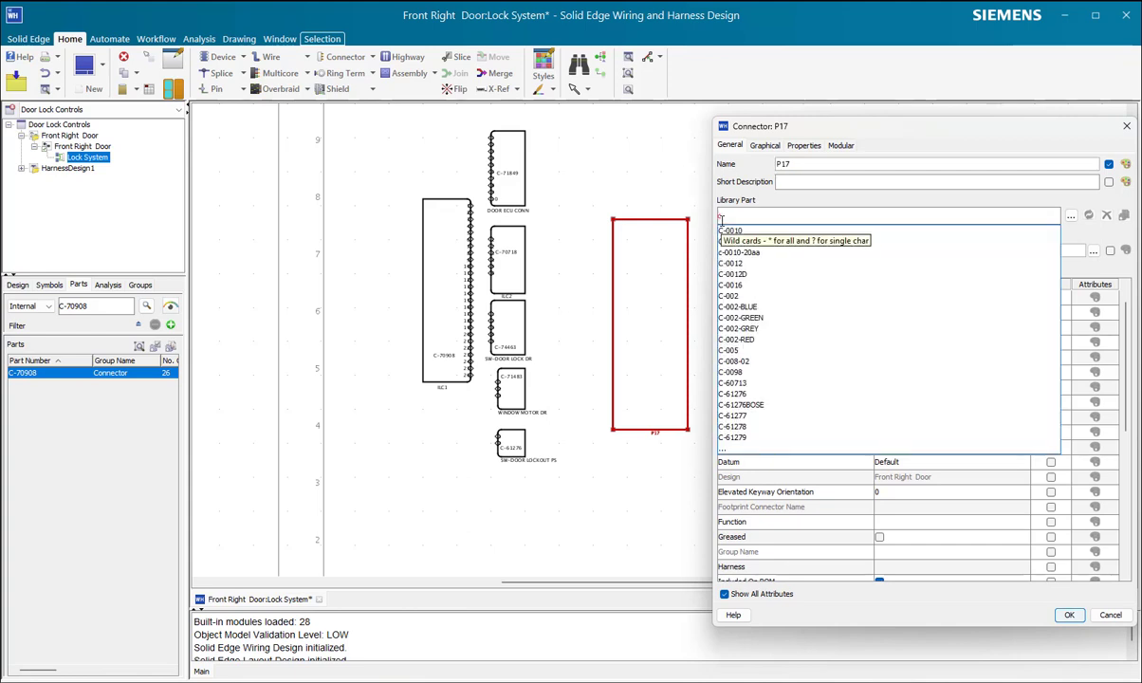
type("c-70")
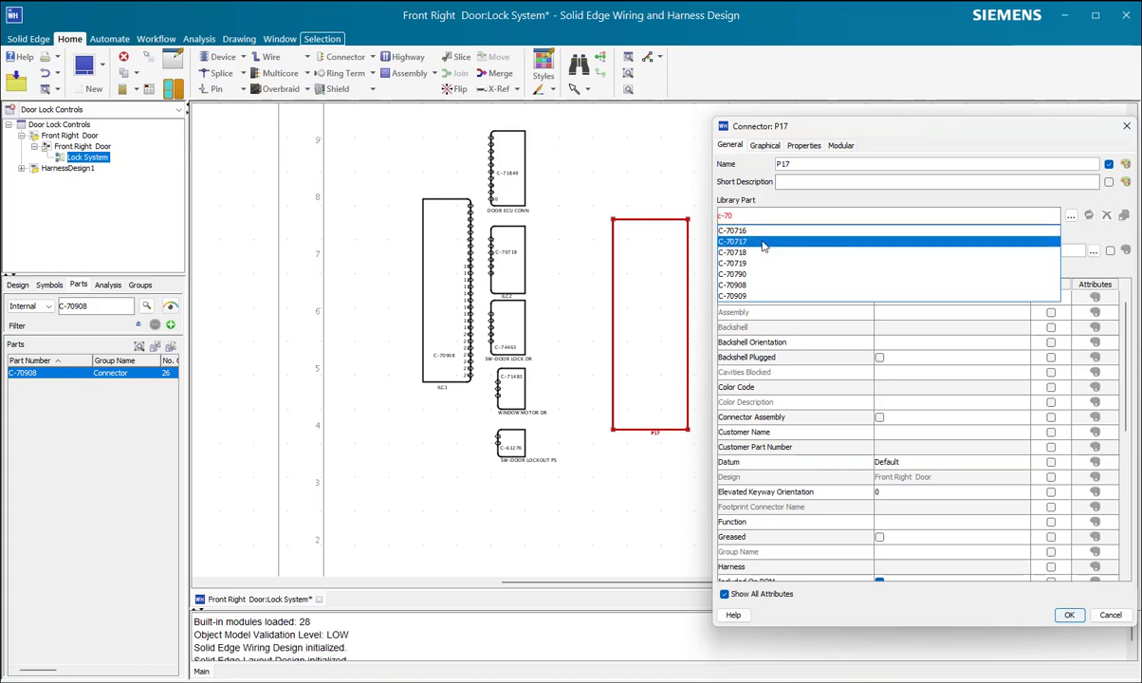
left_click(735, 285)
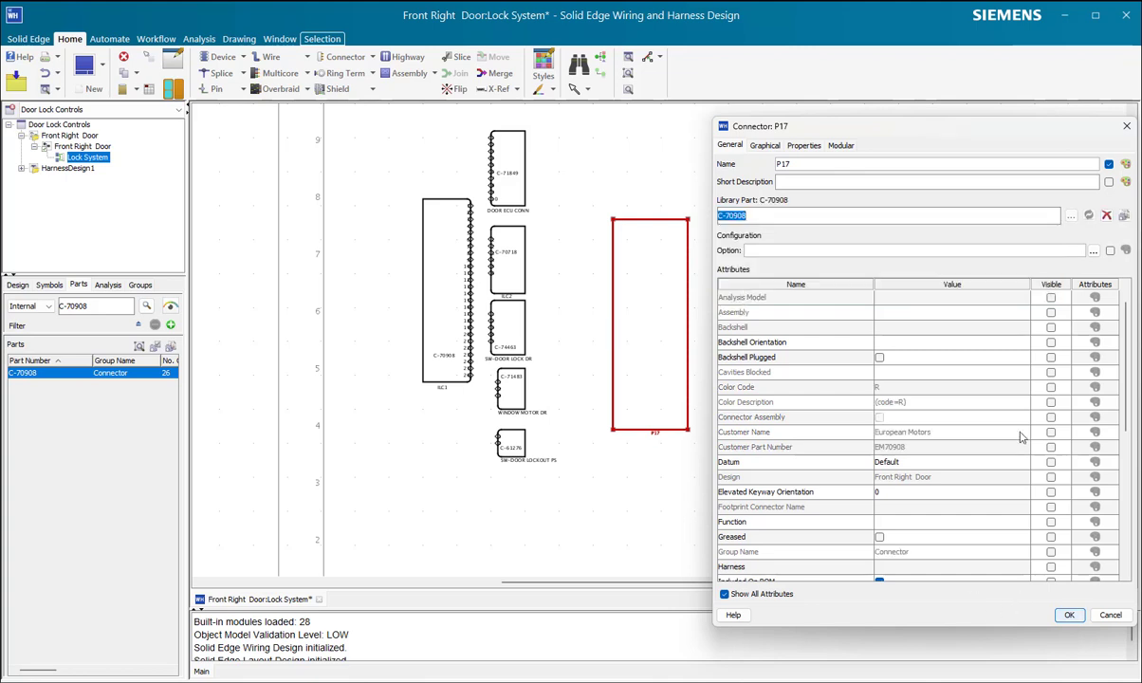
left_click_drag(897, 127, 712, 93)
scroll(700, 367, "down", 1)
scroll(721, 387, "down", 6)
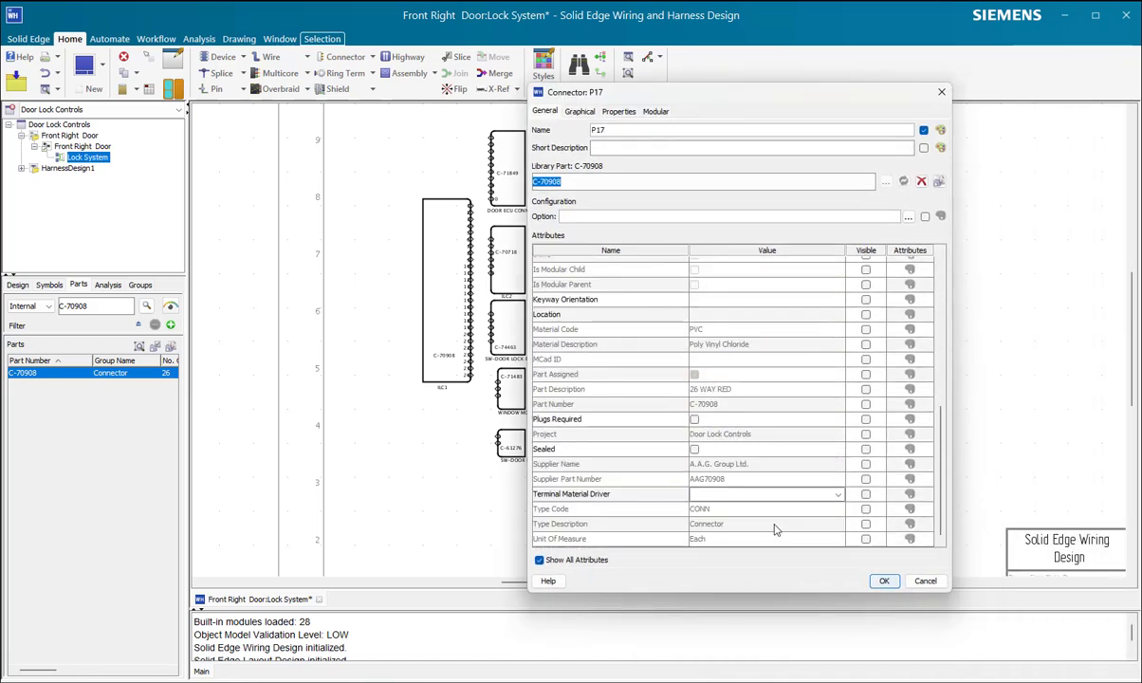
left_click(882, 581)
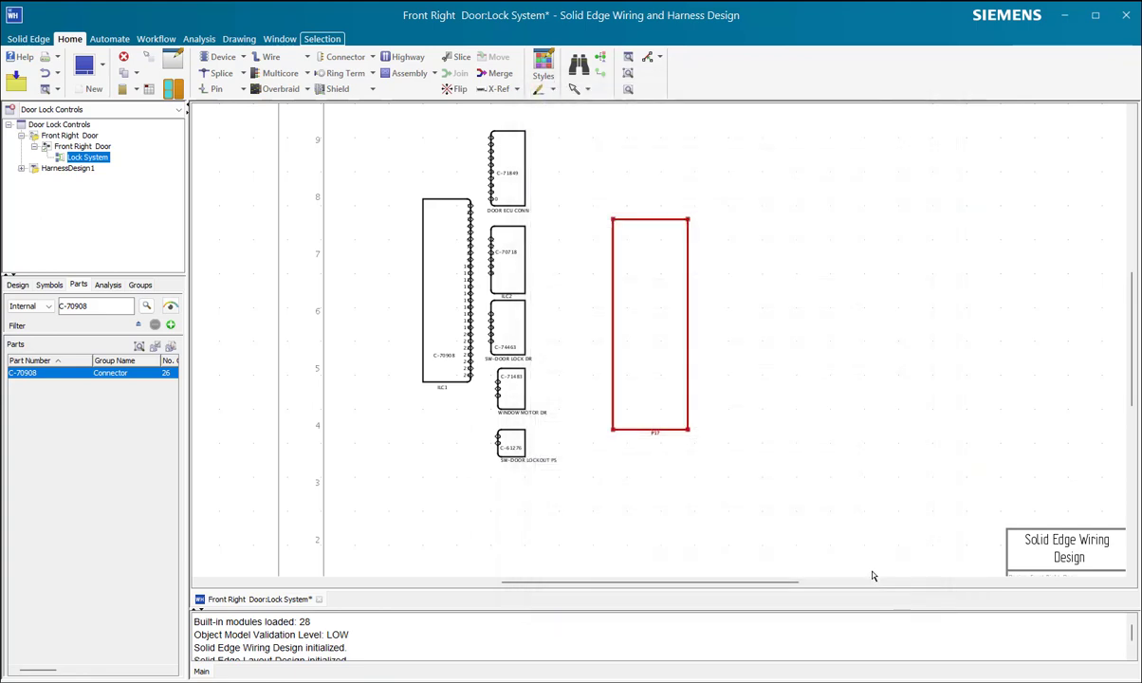
Step: Place all pins of the new plug connector as a group down its right edge, starting near the upper corner
left_click(666, 364)
double_click(655, 358)
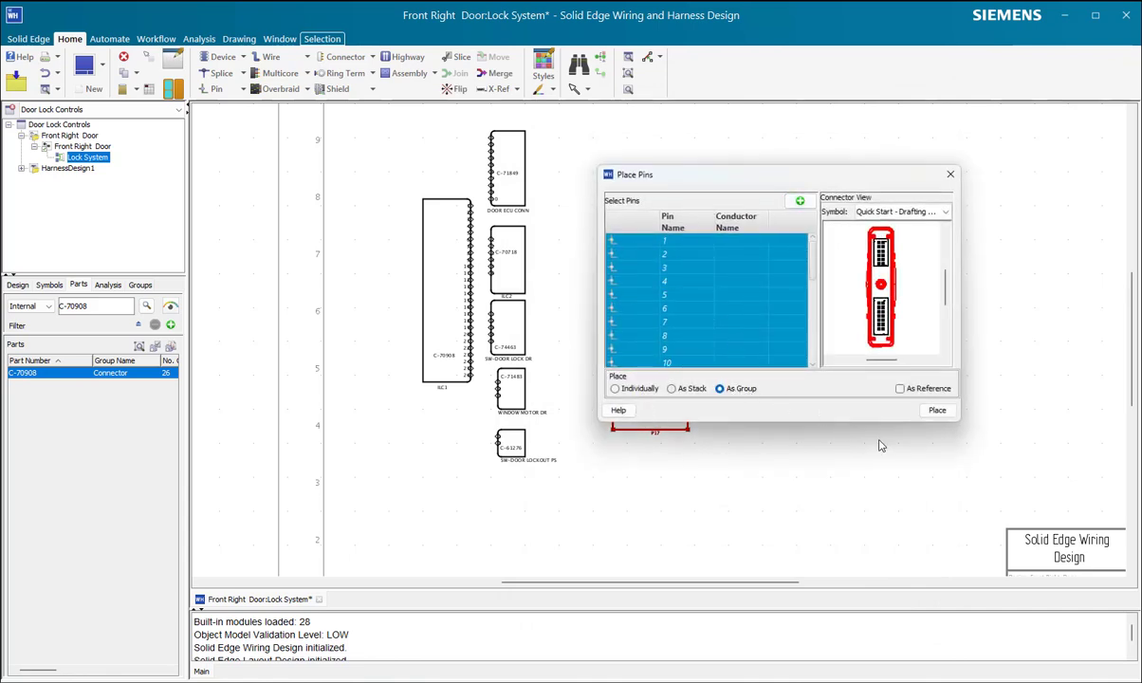
left_click(937, 411)
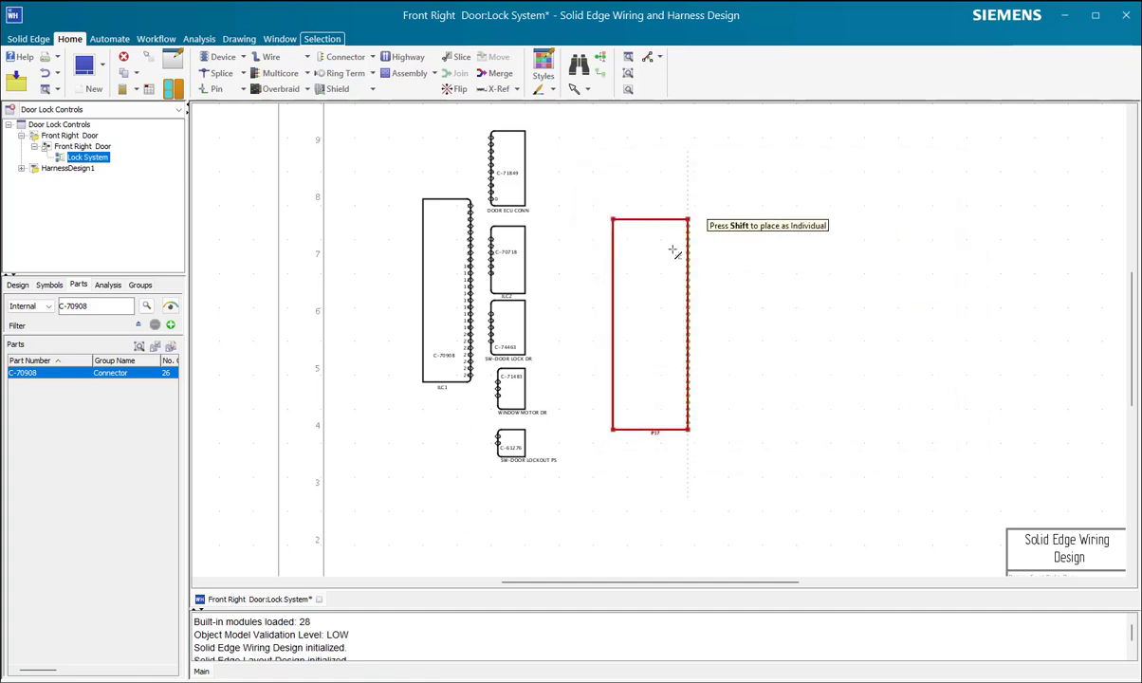
left_click(687, 234)
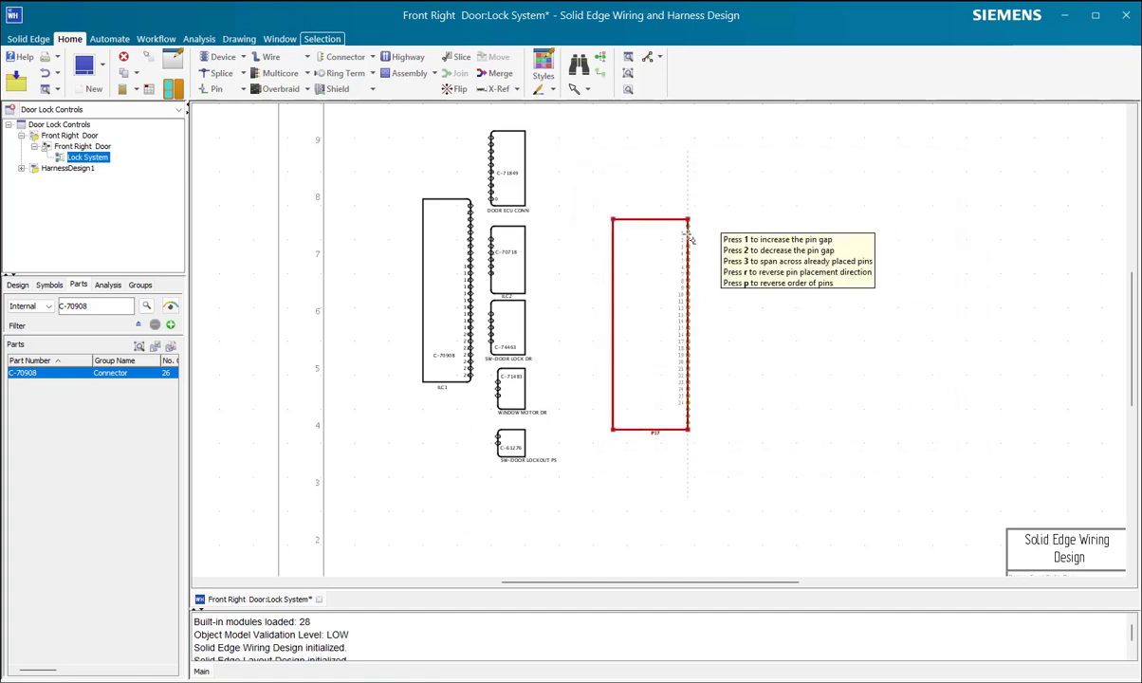
left_click(692, 238)
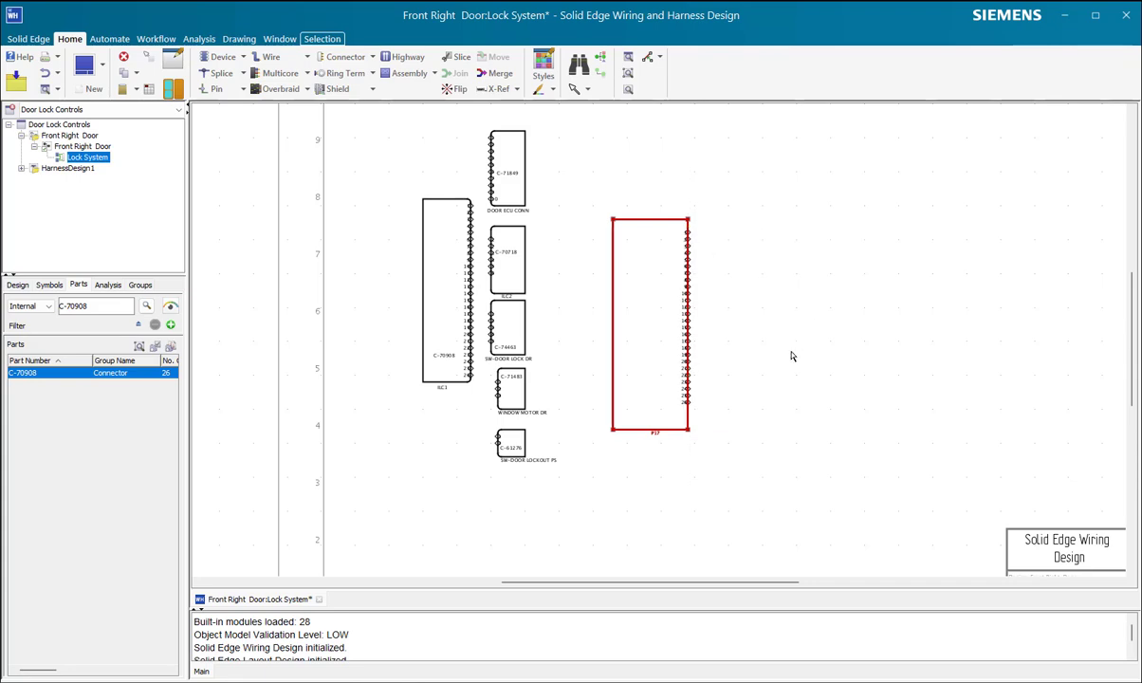
scroll(782, 358, "down", 3)
scroll(778, 361, "up", 3)
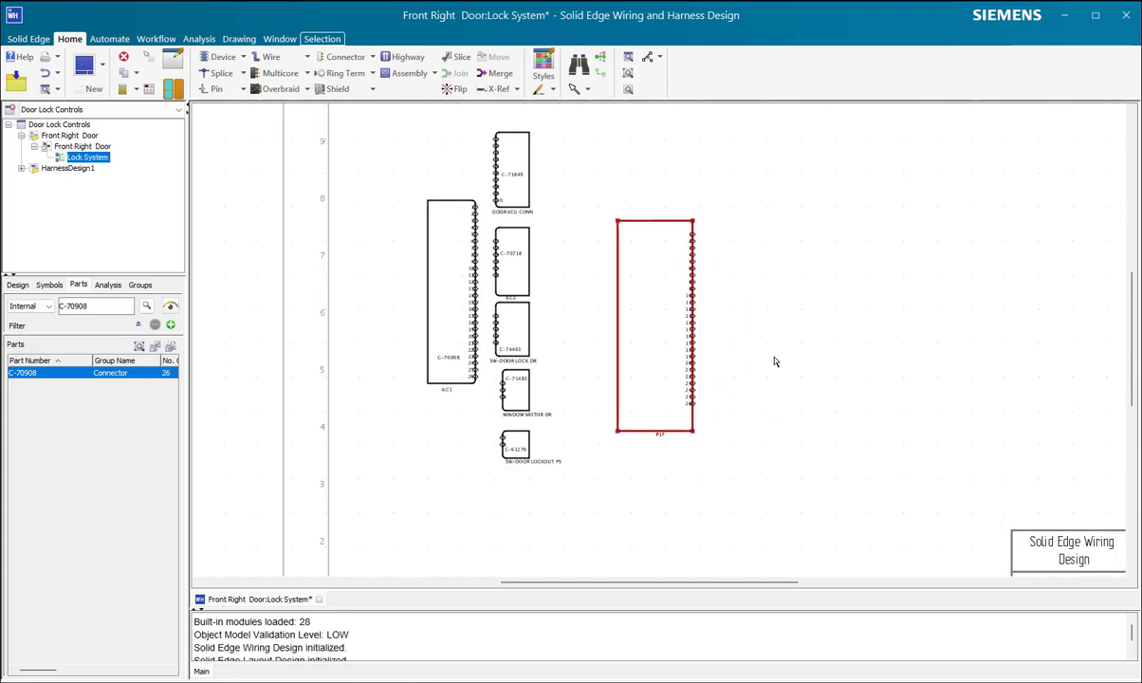
Step: Review the new 26-pin plug connector and its library attributes, closing its properties without changes
left_click(775, 361)
scroll(747, 387, "up", 2)
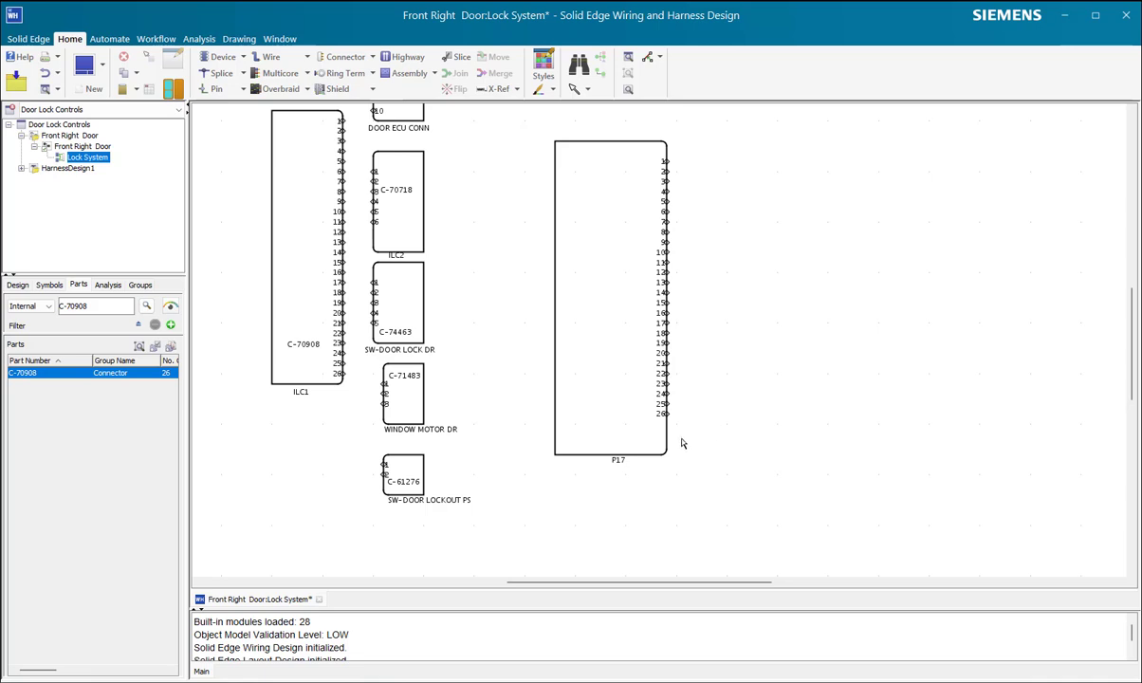
scroll(694, 455, "down", 2)
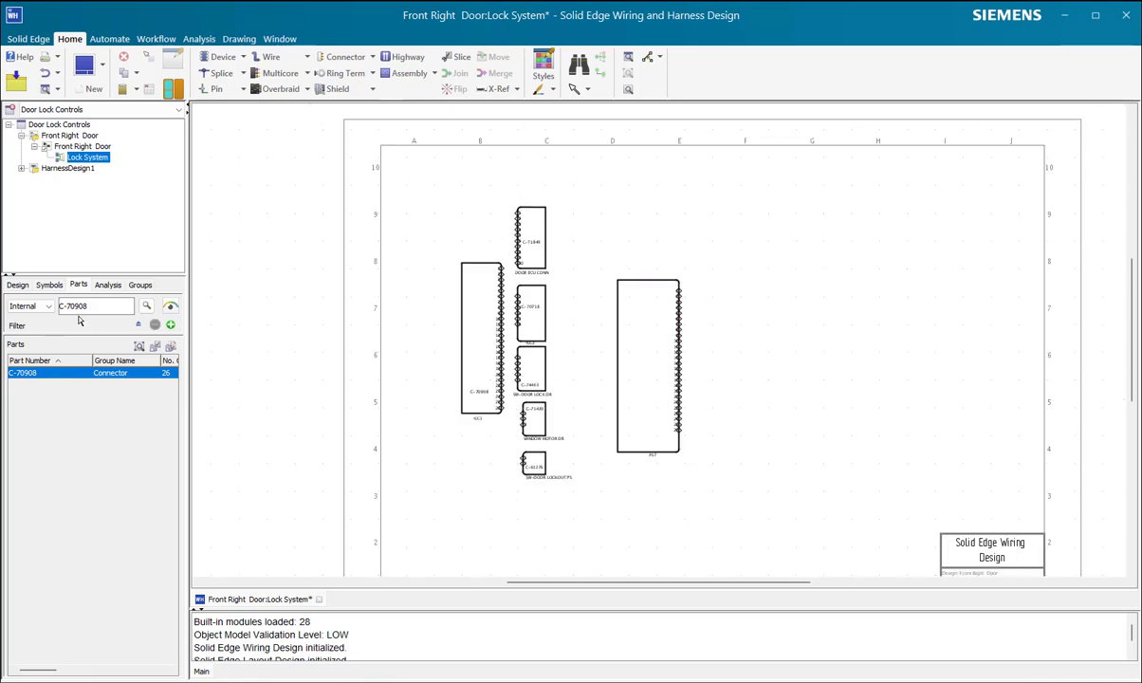
left_click_drag(93, 305, 42, 312)
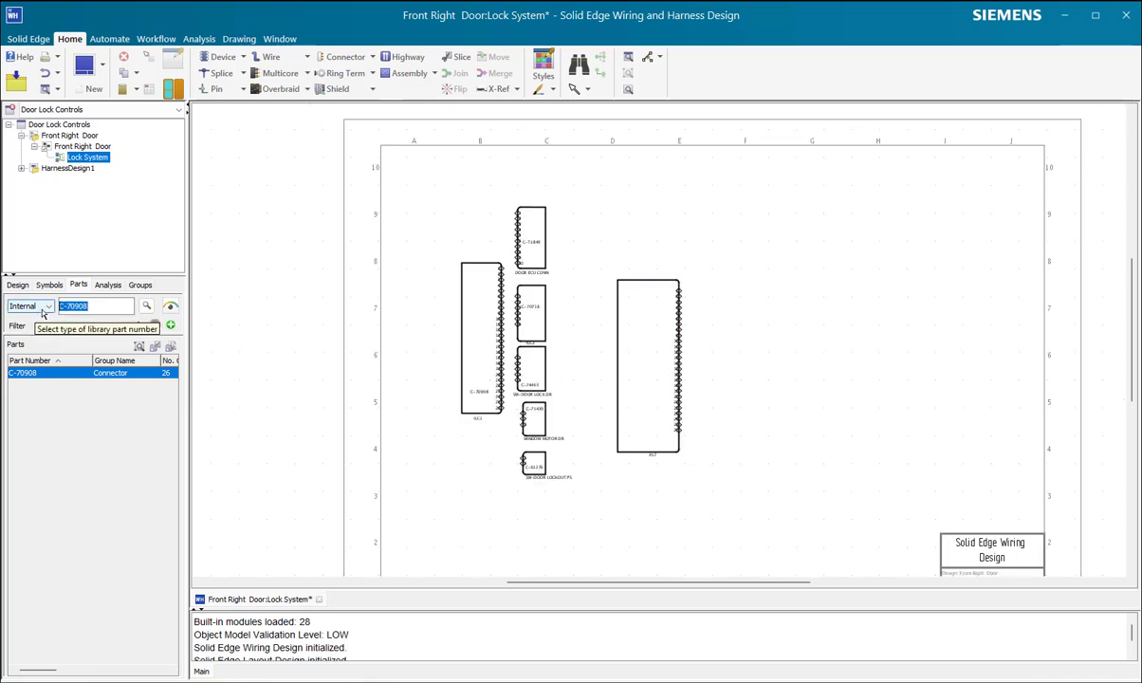
left_click(373, 60)
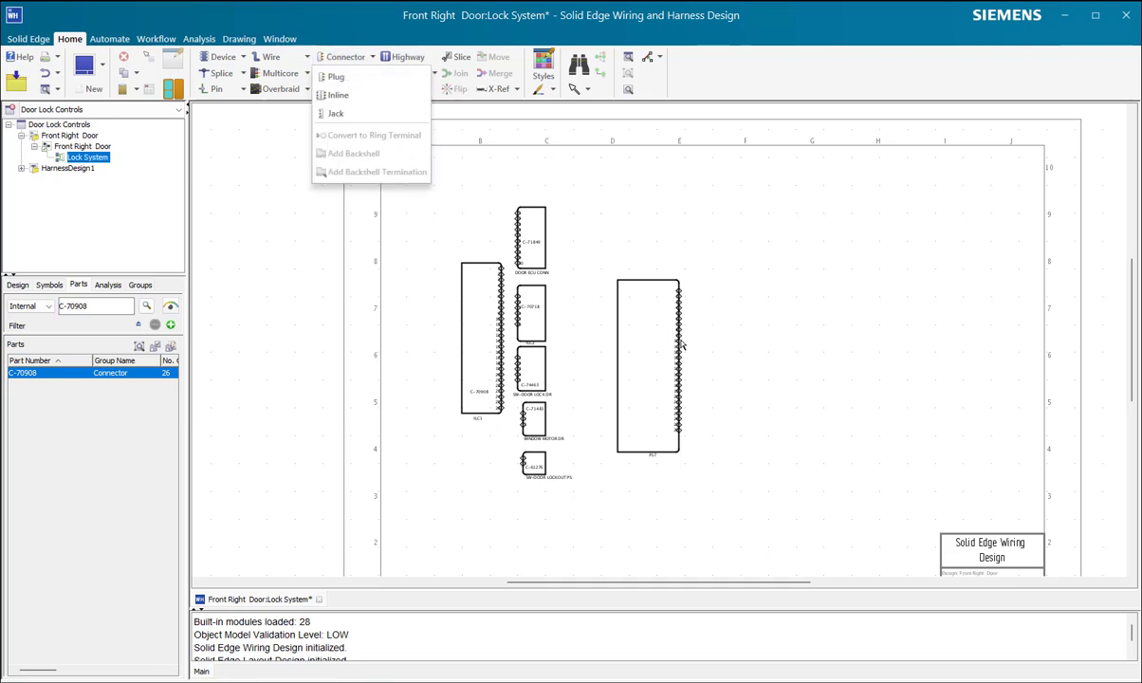
left_click(666, 366)
double_click(655, 375)
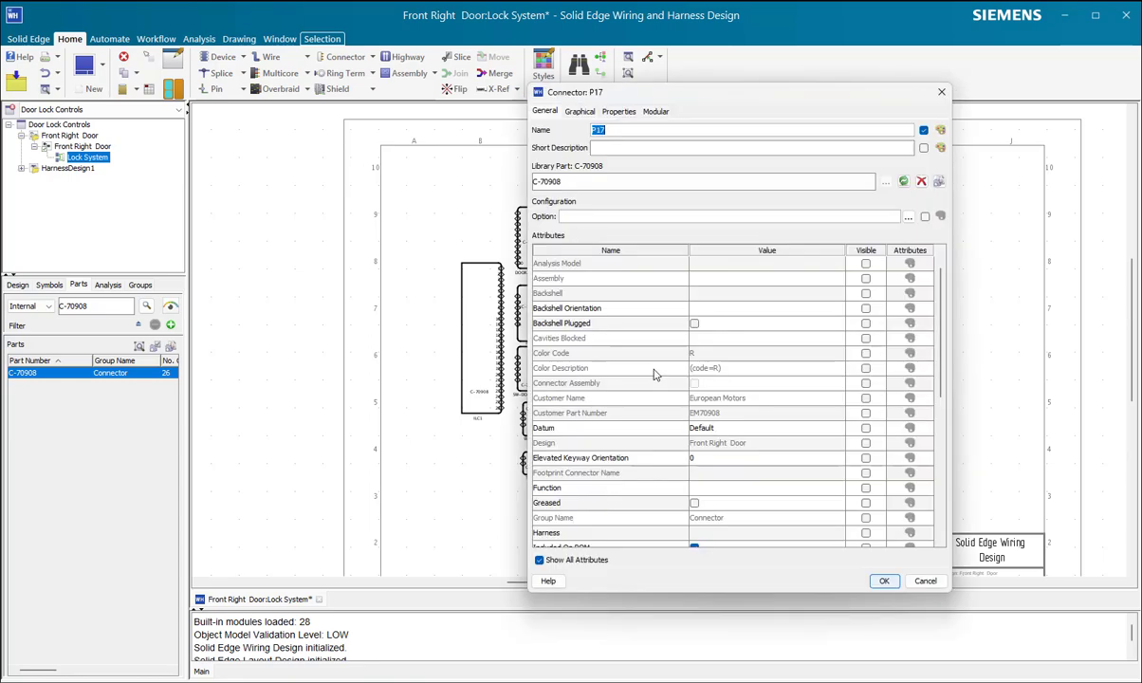
left_click(925, 580)
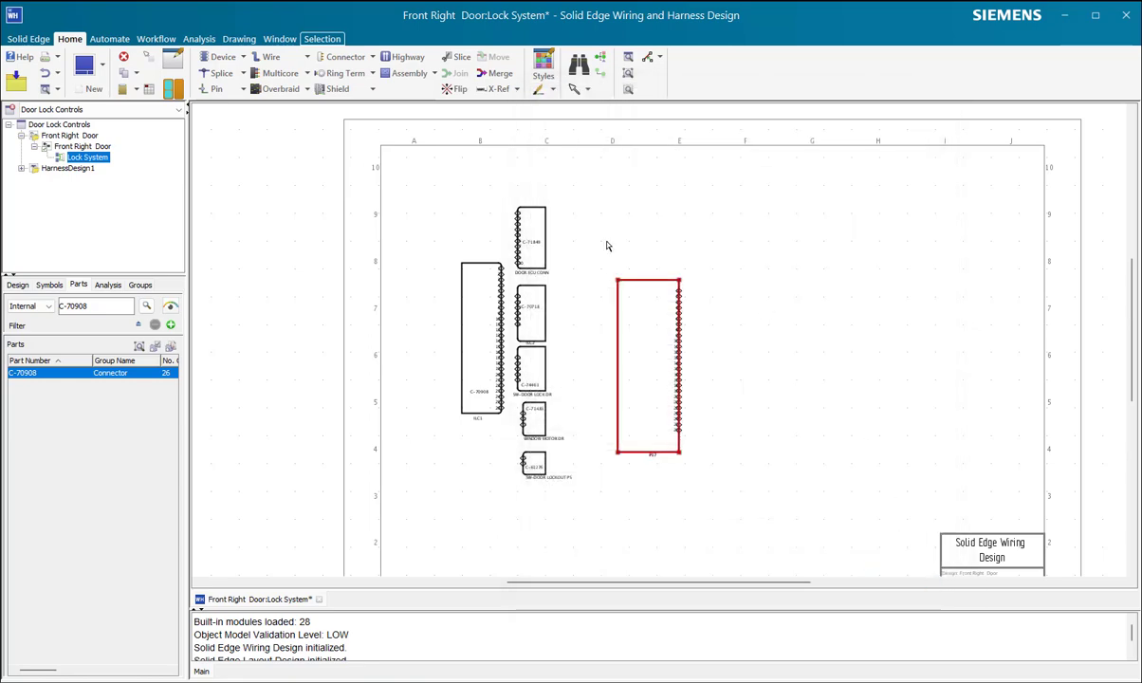
Step: Compare the pins of connectors P17 and ILC1 by expanding both connectors in the design tree
left_click(17, 286)
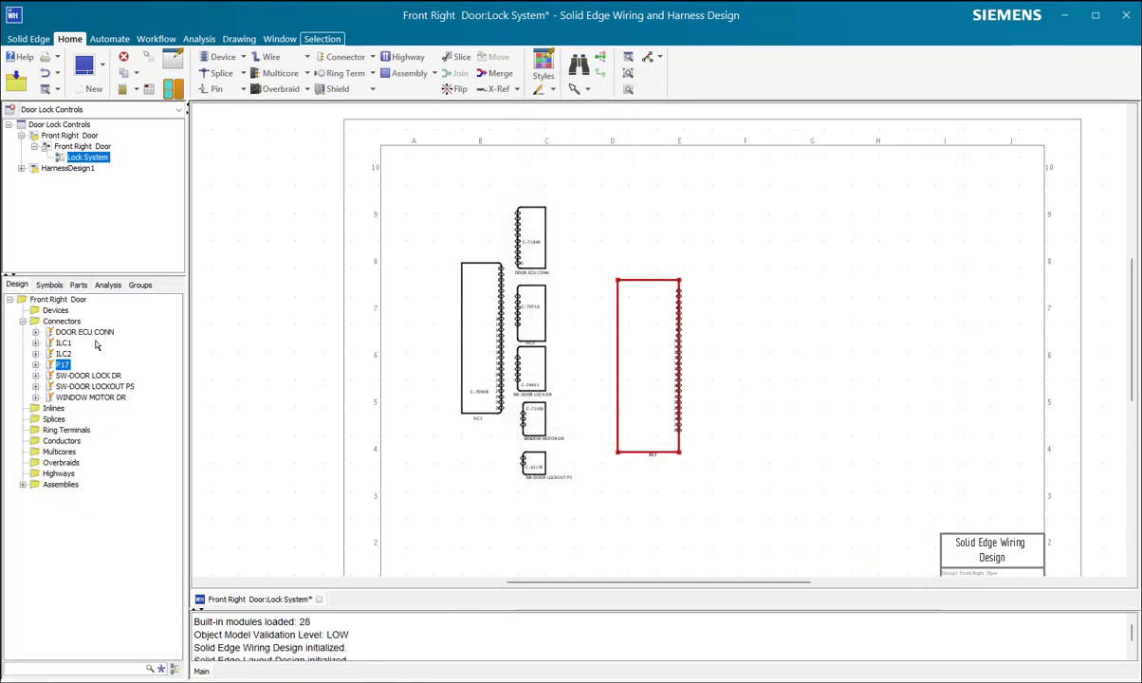
left_click(749, 293)
left_click(657, 333)
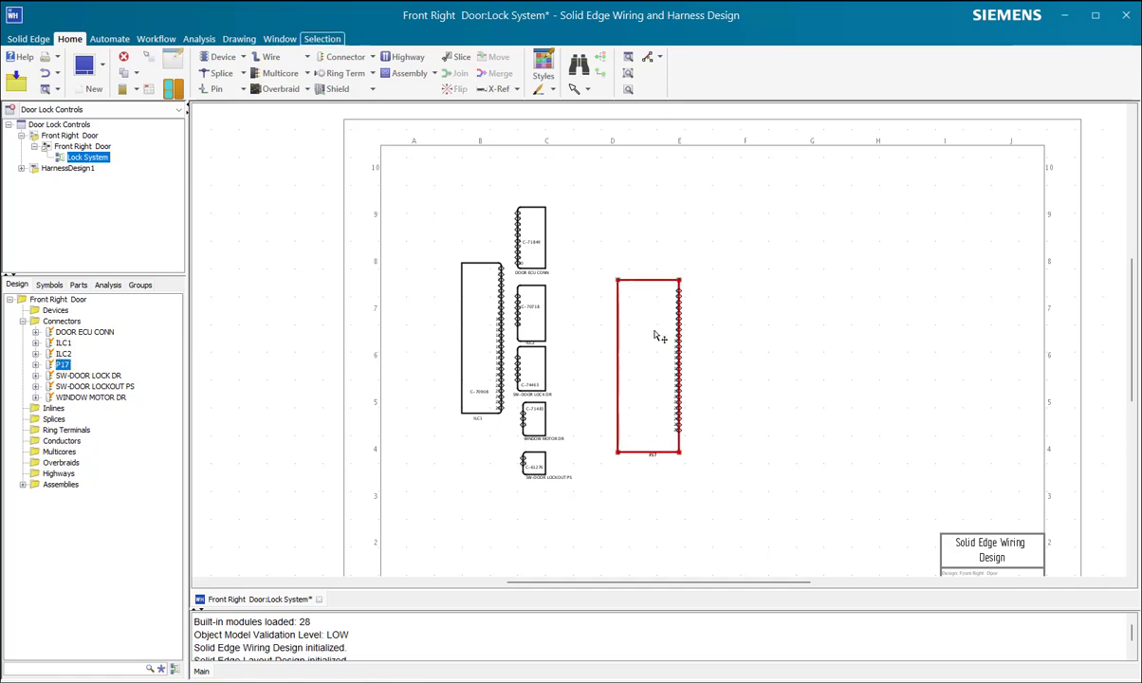
left_click(37, 366)
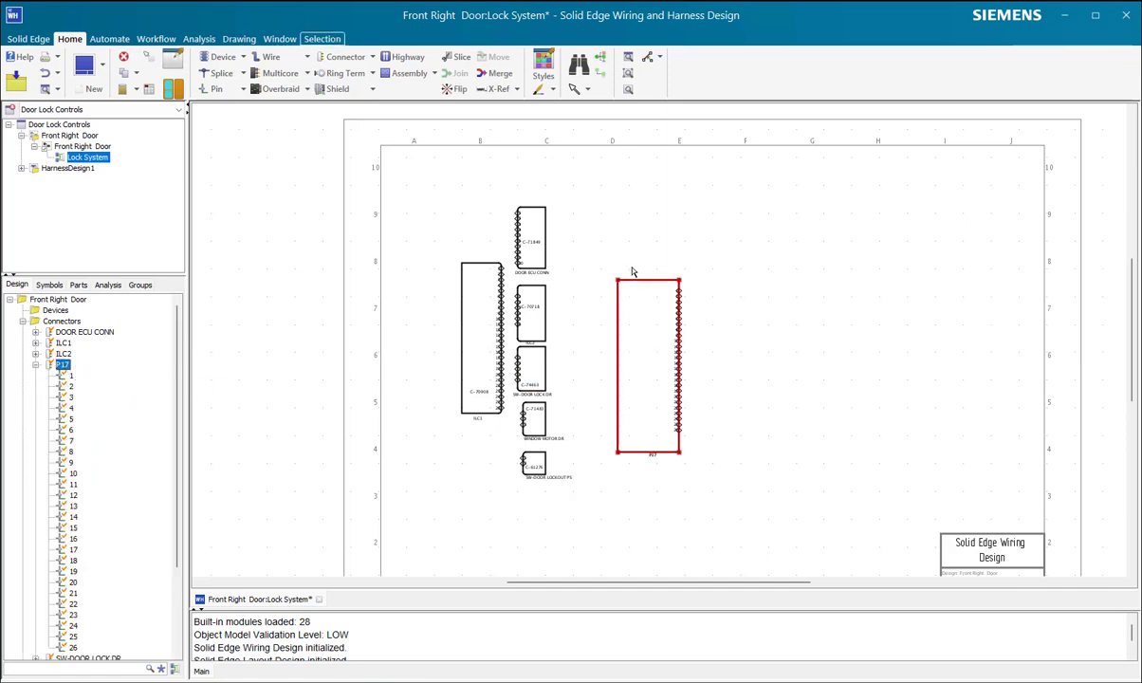
left_click(588, 284)
left_click(471, 326)
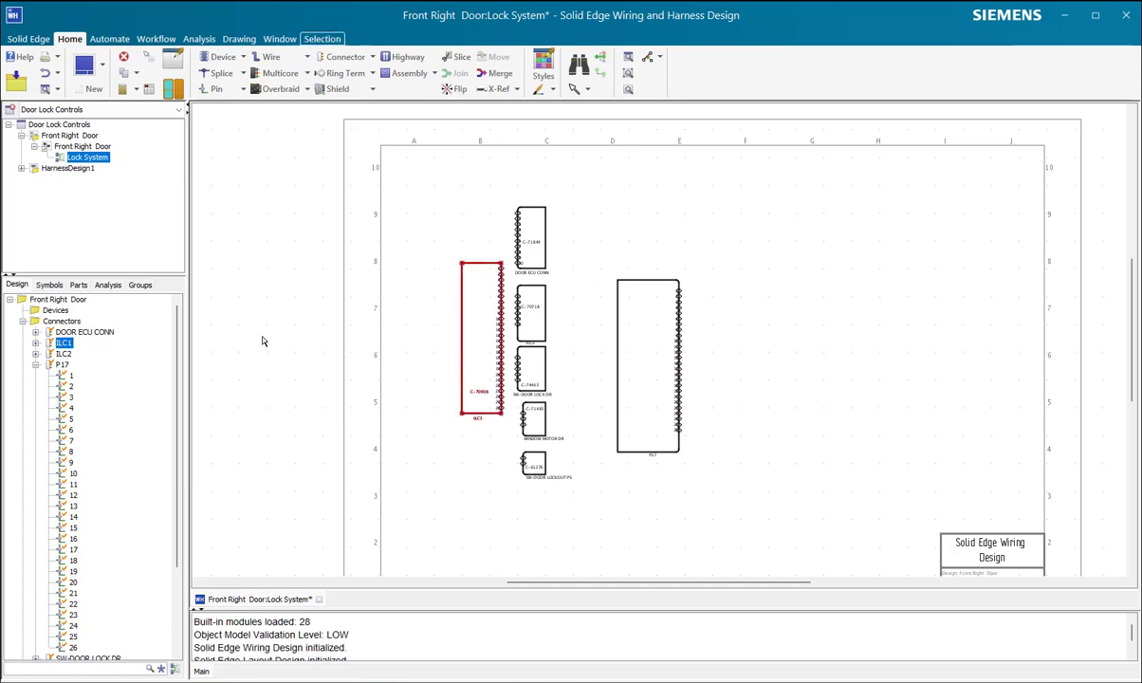
left_click(36, 343)
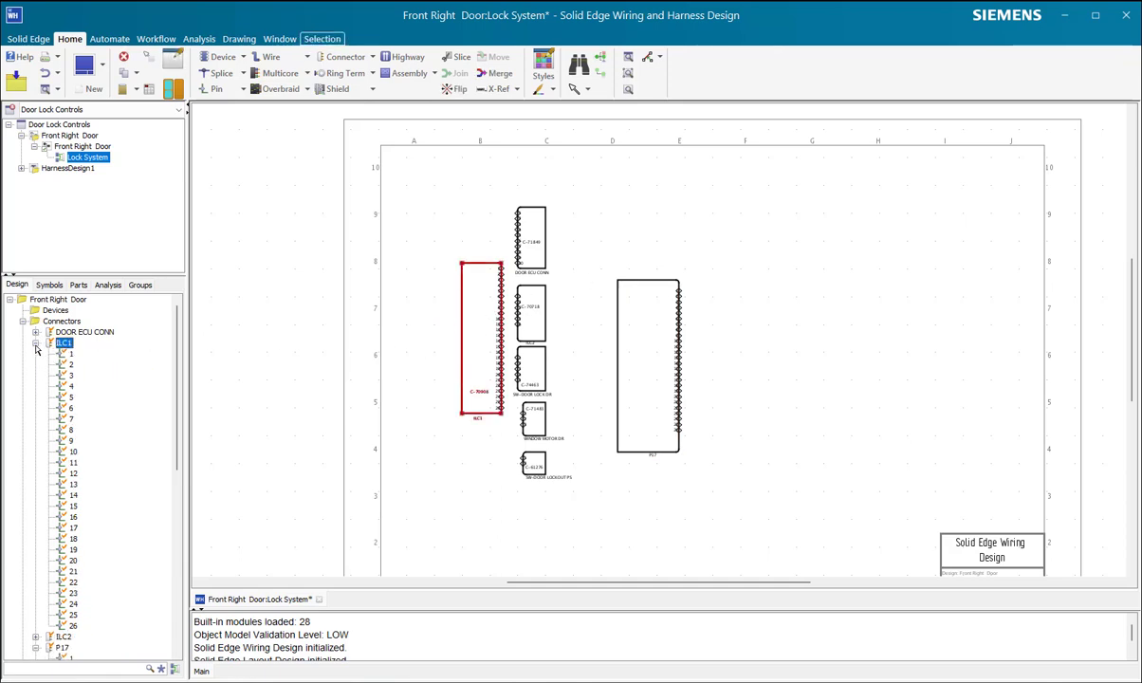
Step: Locate individual ILC1 pins, including pin 26, on the schematic from the design tree, and collapse the connectors list
left_click(71, 418)
left_click(72, 462)
left_click(73, 484)
left_click(73, 505)
left_click(73, 527)
left_click(72, 441)
left_click(72, 409)
left_click(73, 377)
left_click(72, 442)
left_click(73, 625)
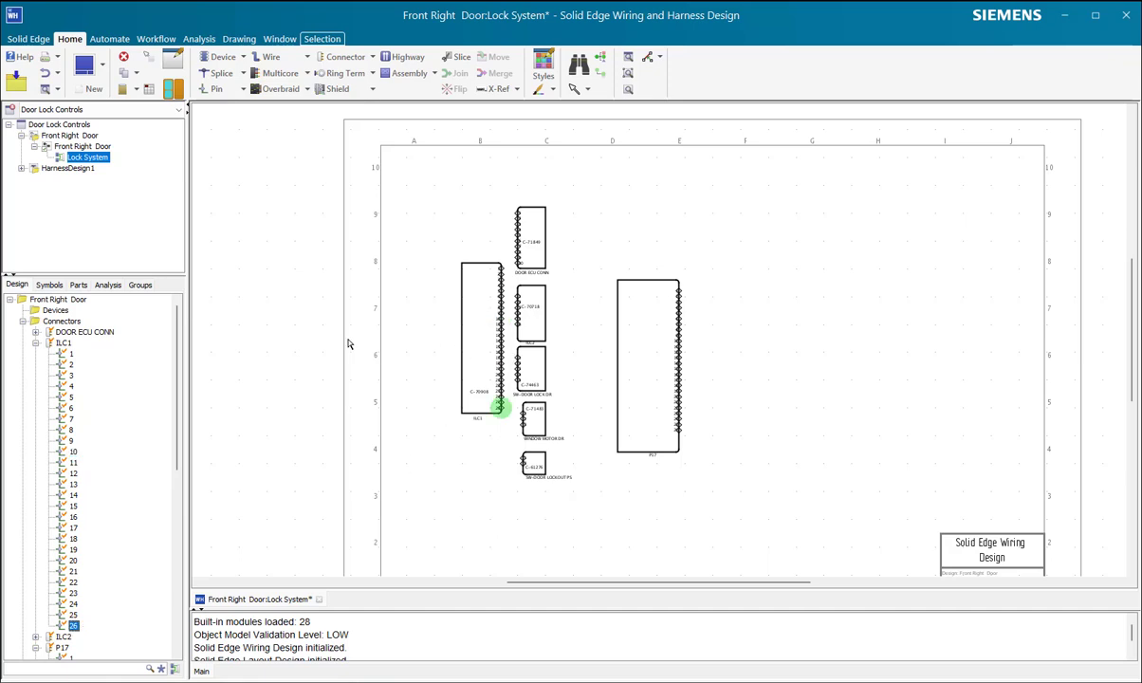
left_click(35, 343)
left_click(21, 320)
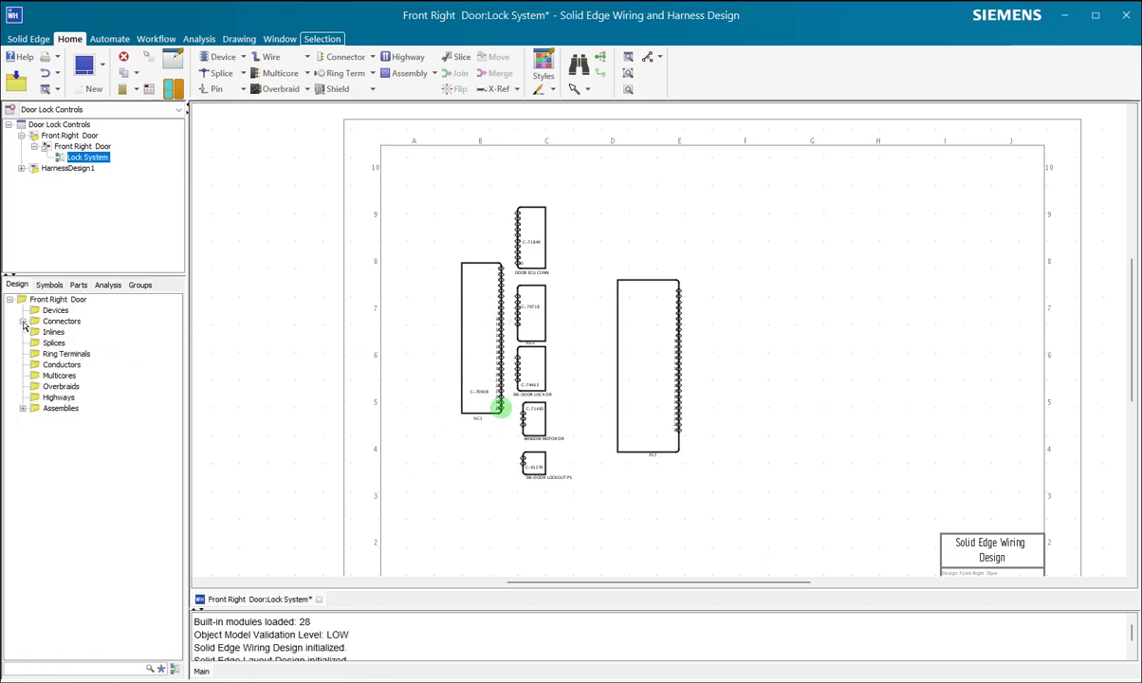
Step: Delete the plug connector P17 from the schematic
left_click(639, 329)
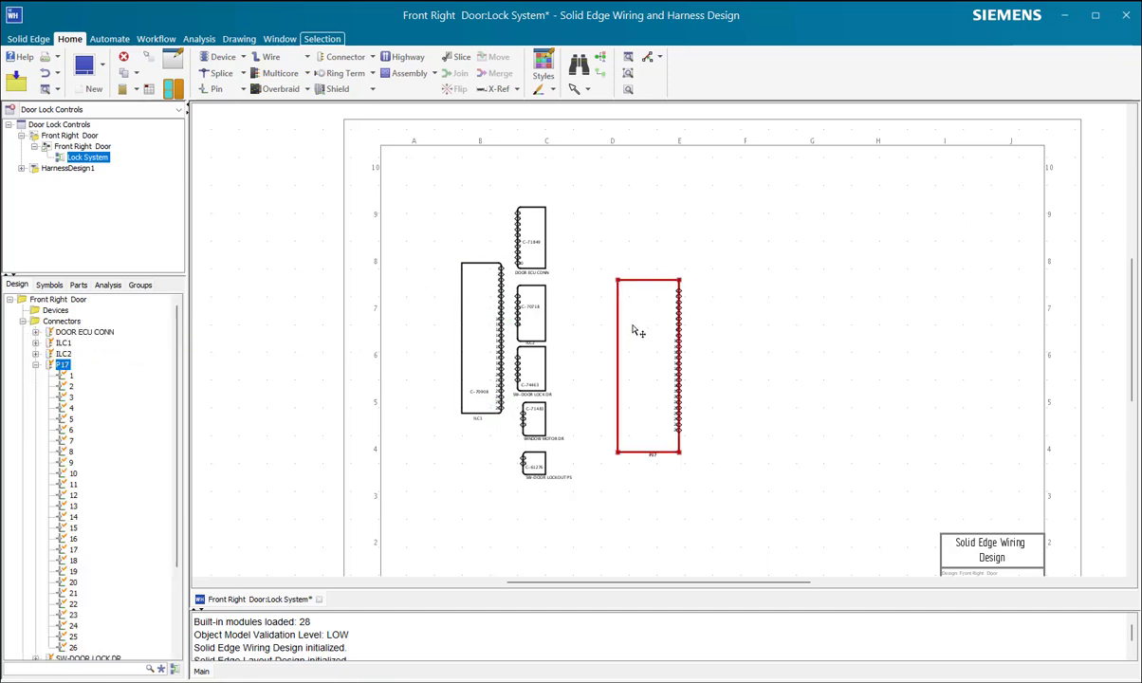
key("Delete")
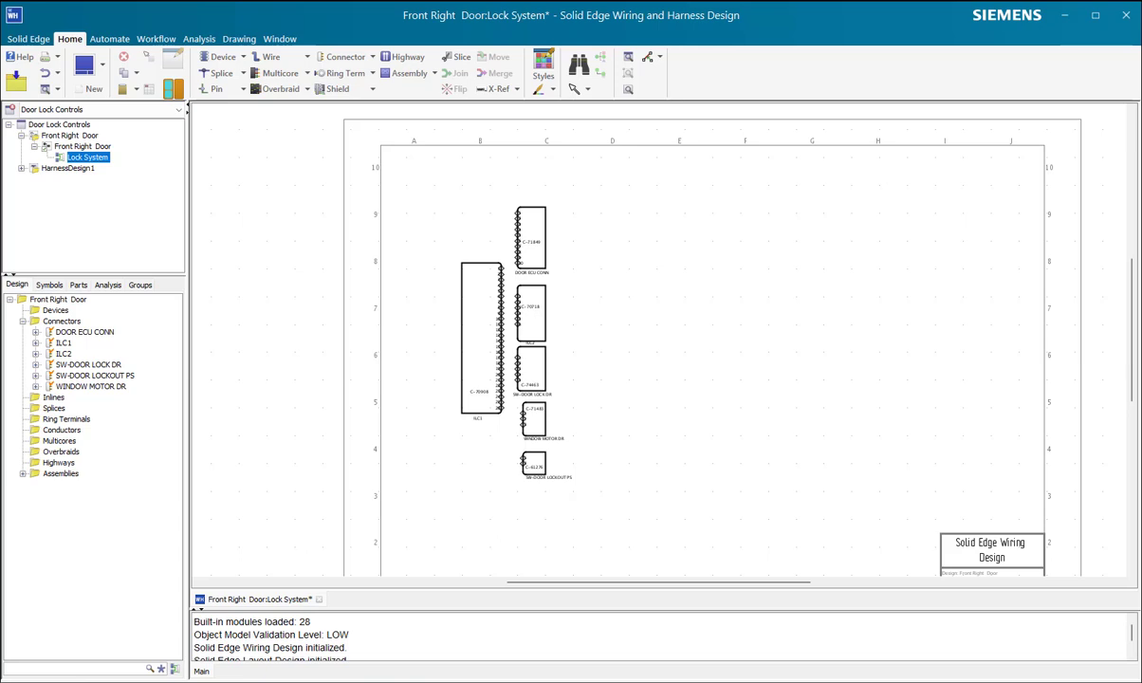
Step: Review the library part and attributes of connector ILC1 without changes, and switch to the door harness assembly in Solid Edge
left_click(467, 313)
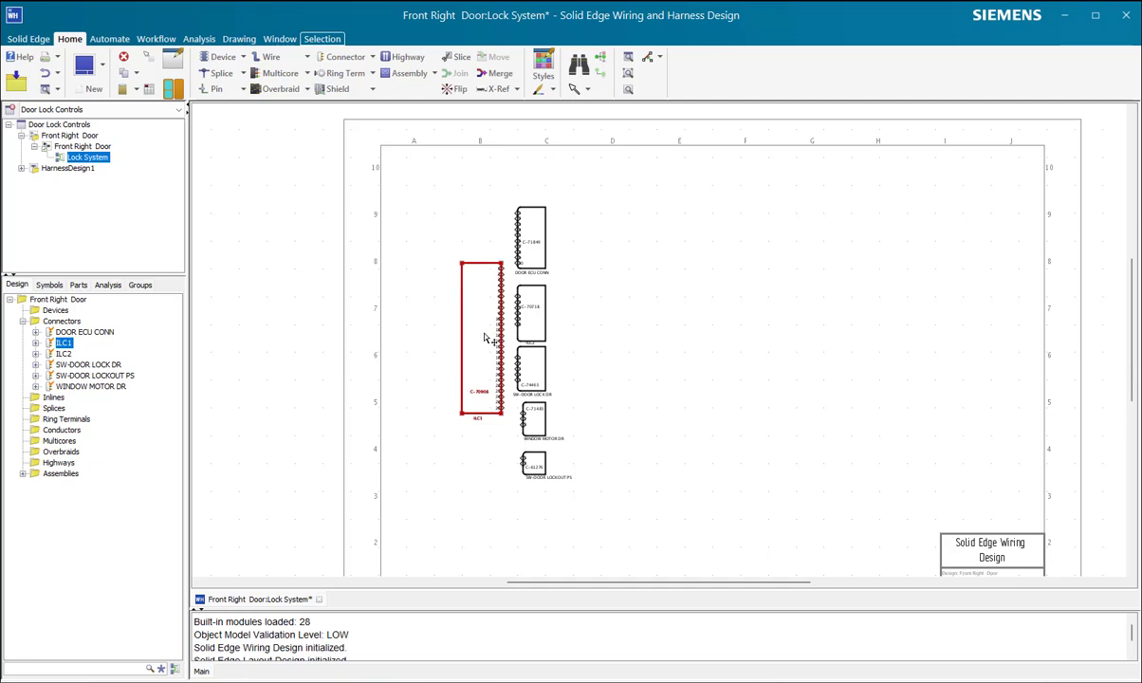
double_click(485, 337)
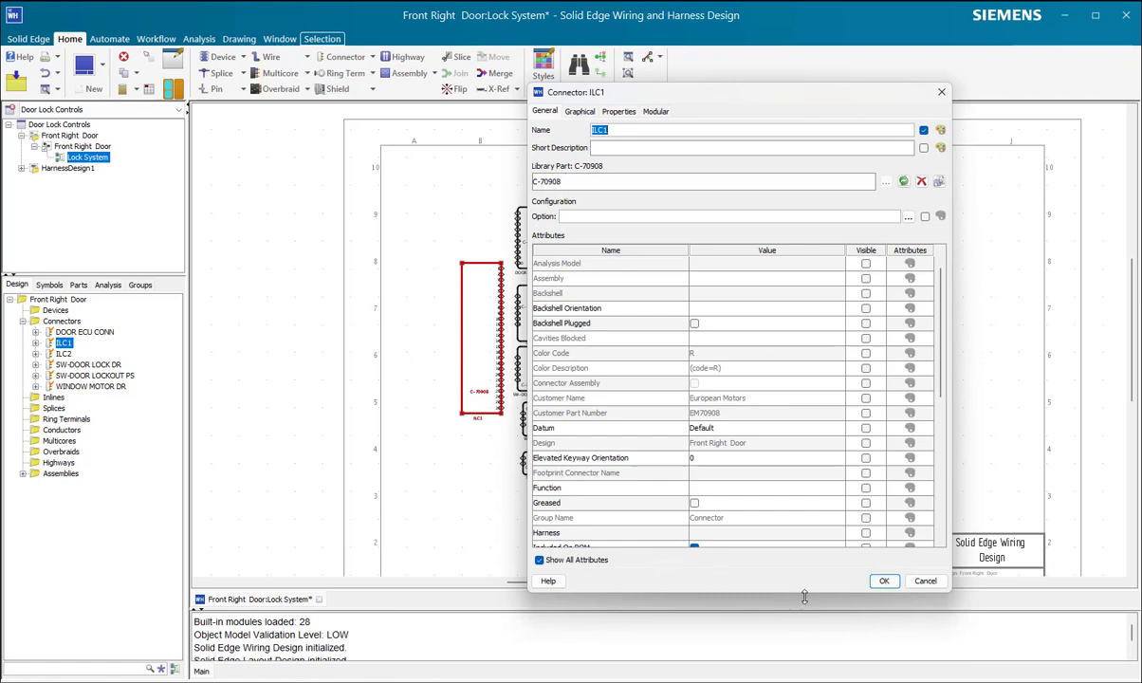
left_click(918, 586)
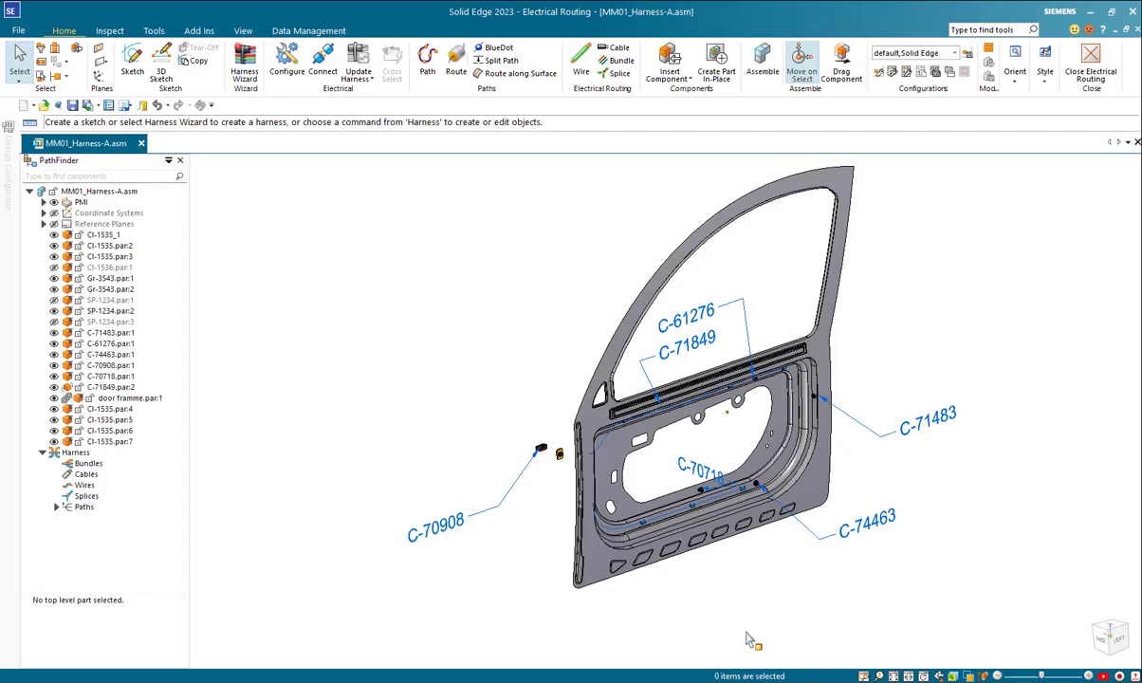
Step: Open the C-70908 connector from the door harness assembly in its own part document
scroll(545, 469, "up", 5)
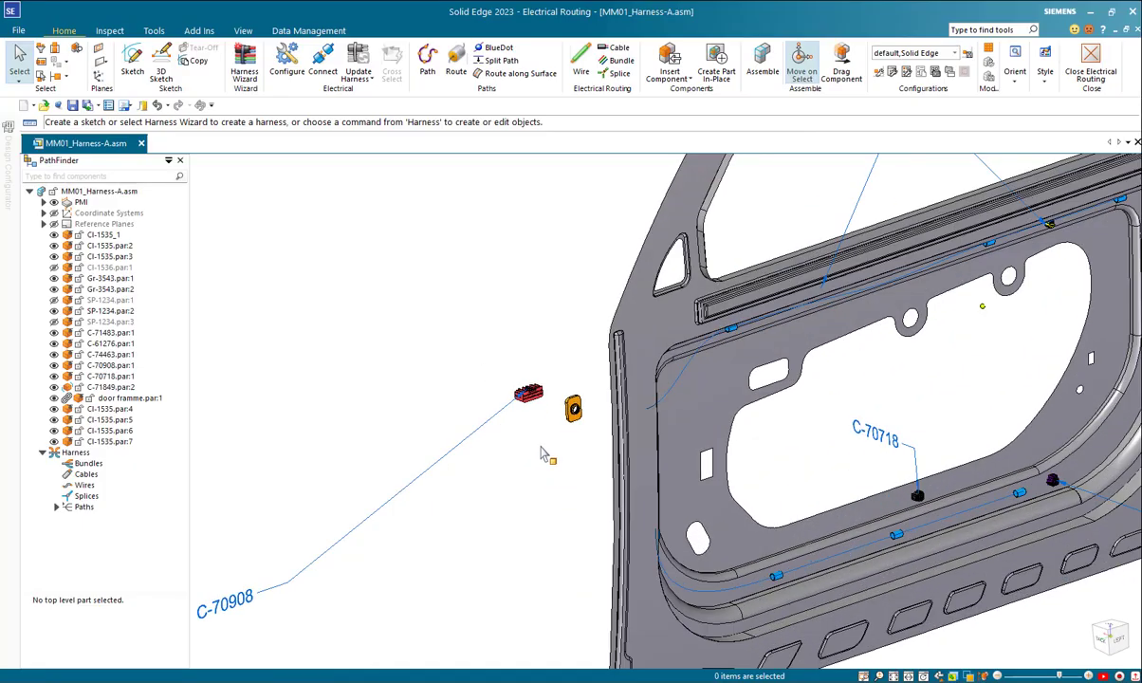
left_click(525, 391)
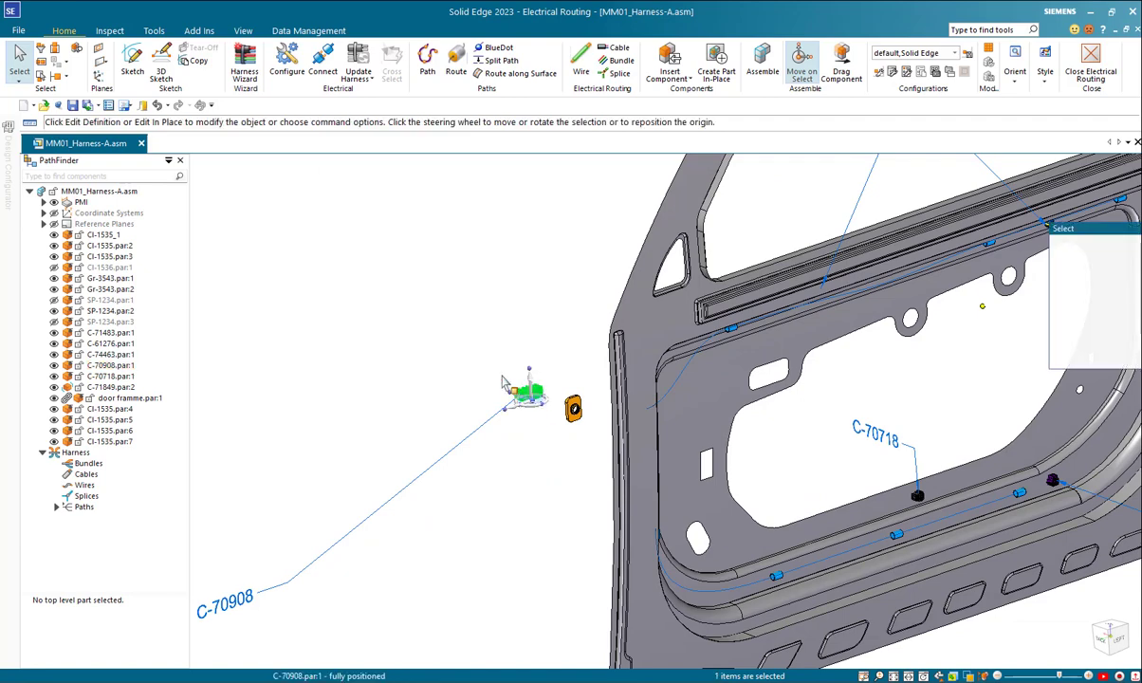
right_click(427, 320)
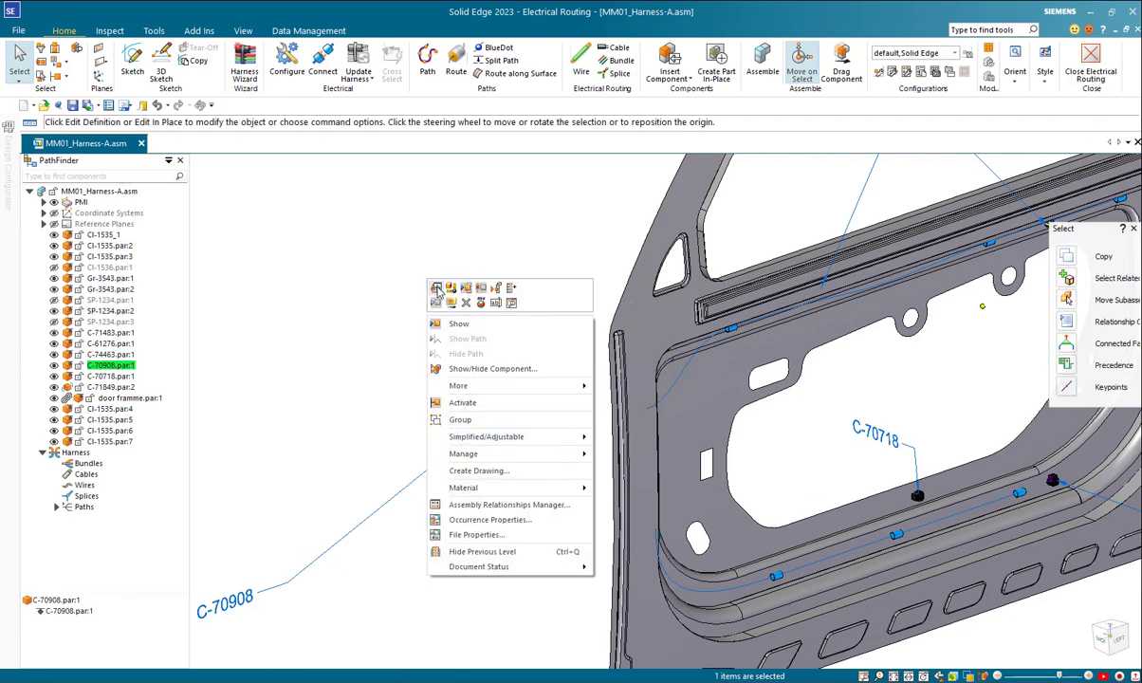
left_click(436, 290)
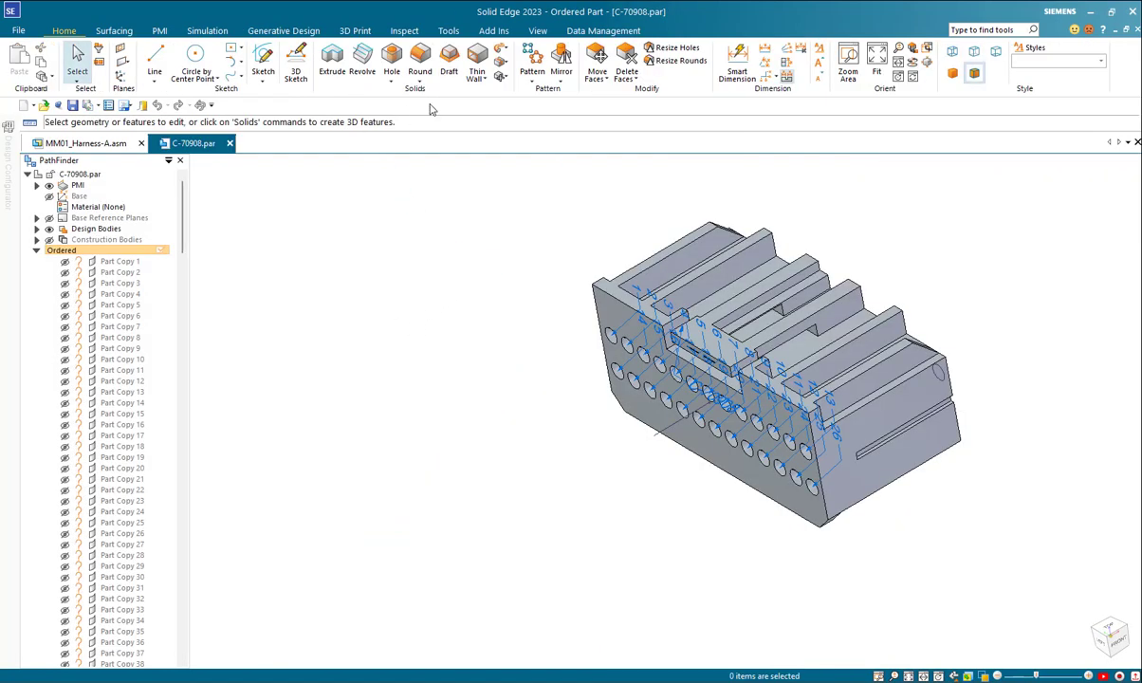
Step: Open the terminal assignments of part C-70908 and check its component (library part) name
left_click(450, 32)
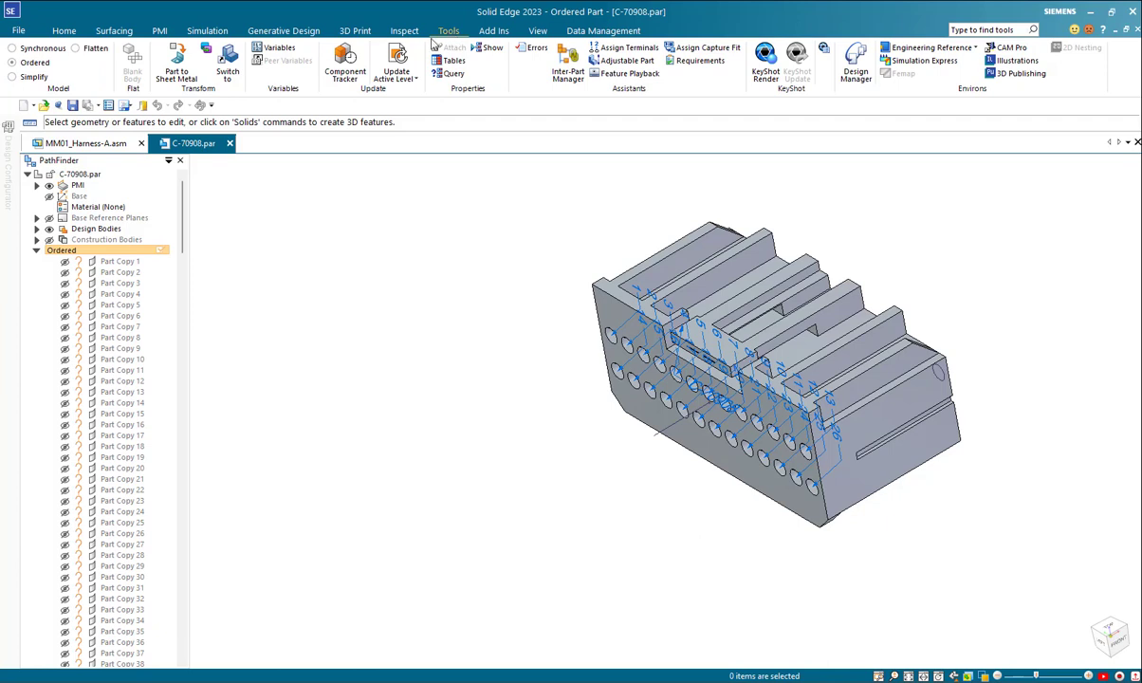
left_click(624, 48)
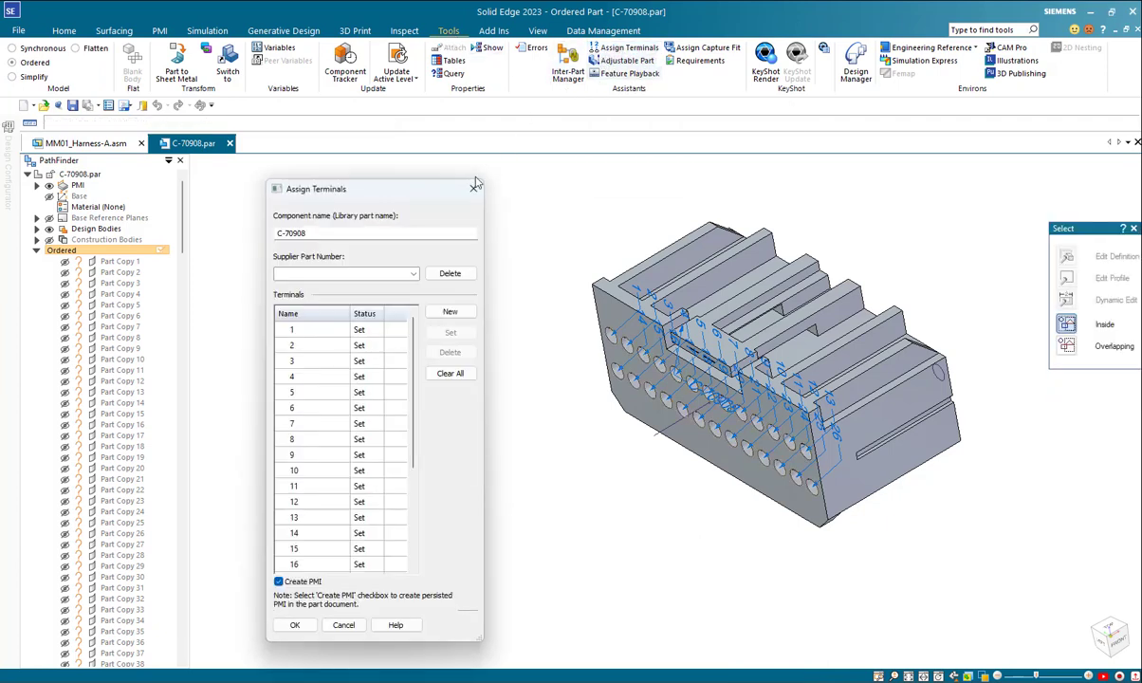
left_click_drag(331, 235, 282, 233)
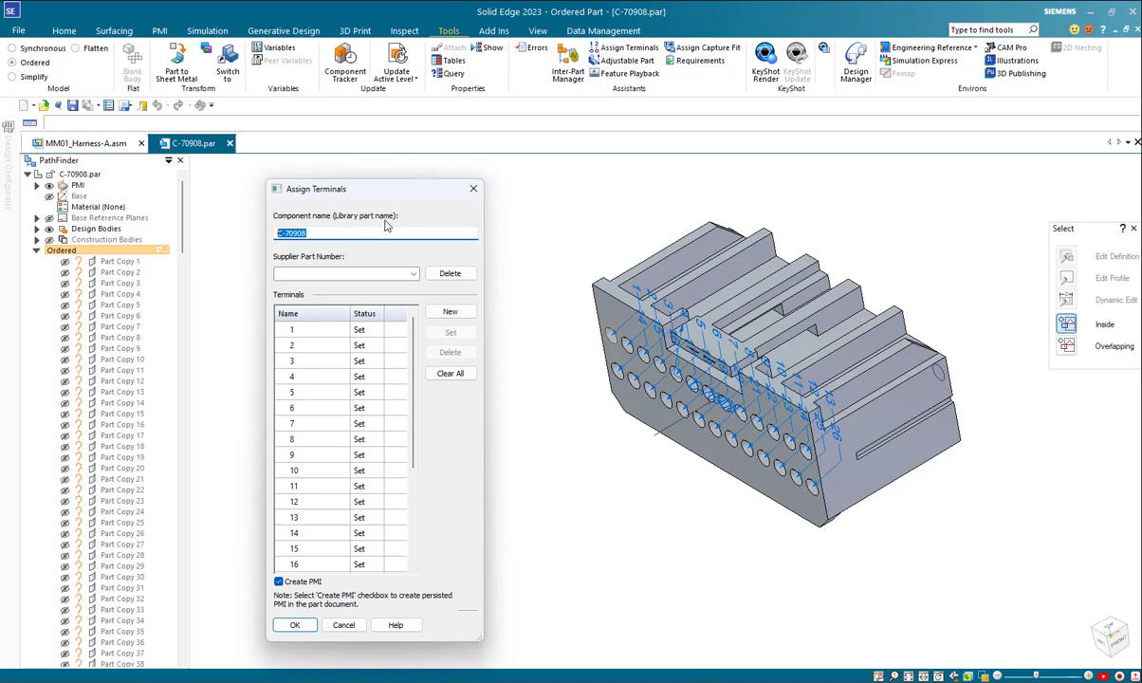
Step: Go through assigned terminals 5 to 13 to see their locations on the connector, and close the assignments without changes
left_click(301, 391)
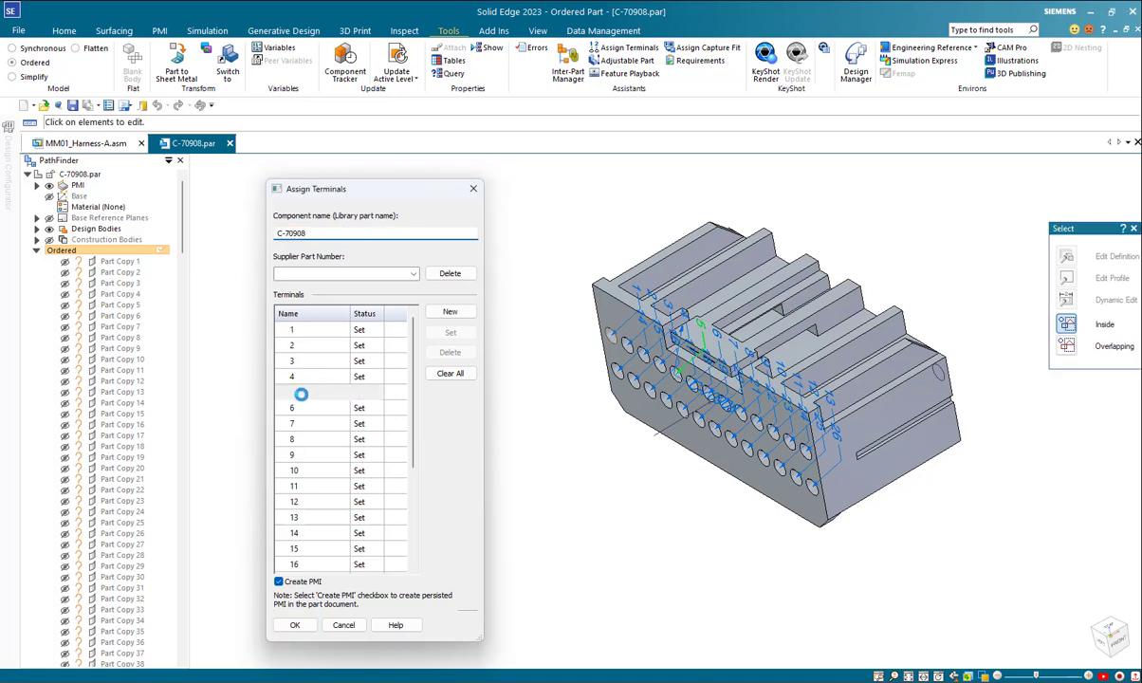
key("Down")
key("Down")
key("Down")
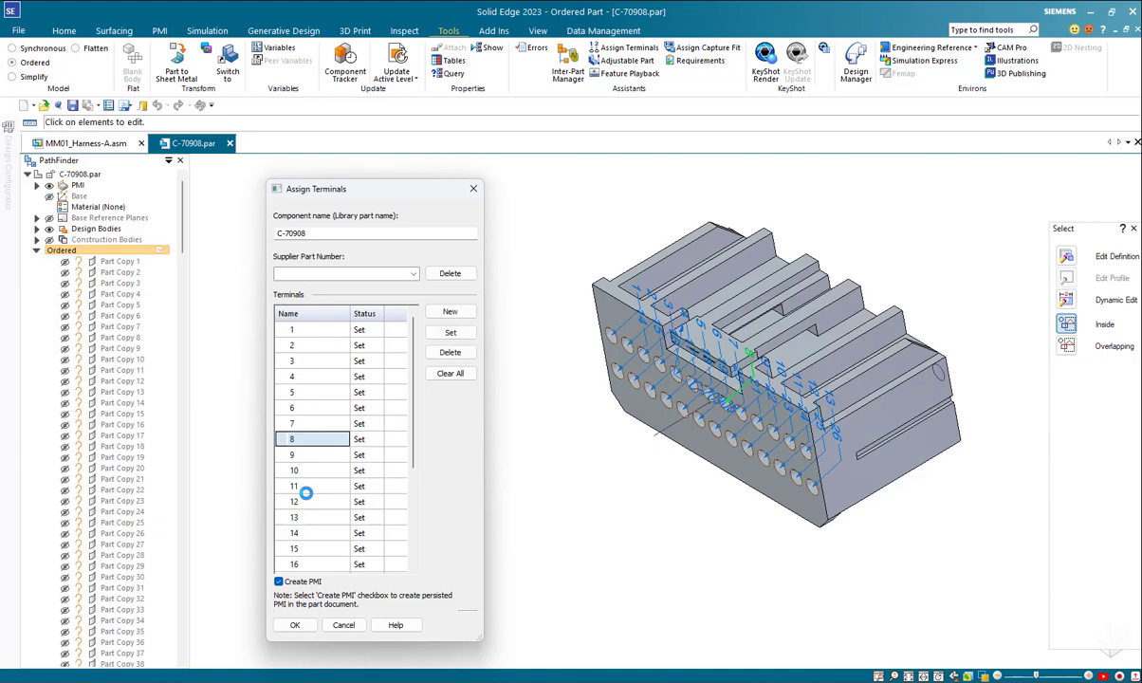
key("Down")
key("Down")
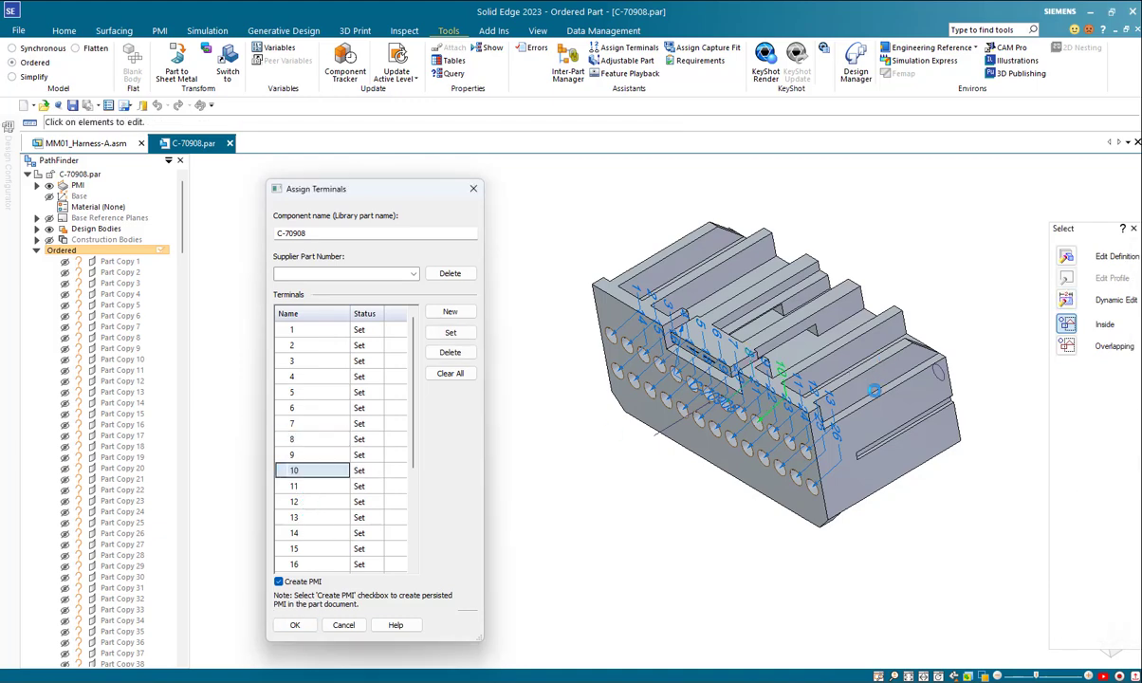
key("Down")
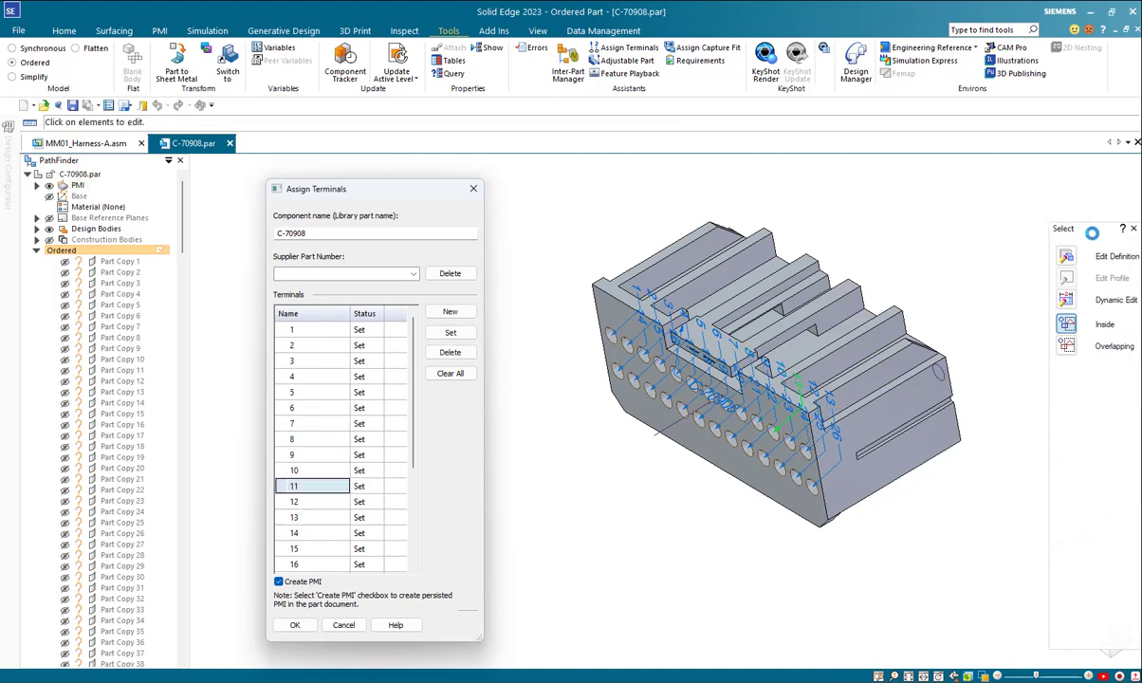
key("Down")
key("Down")
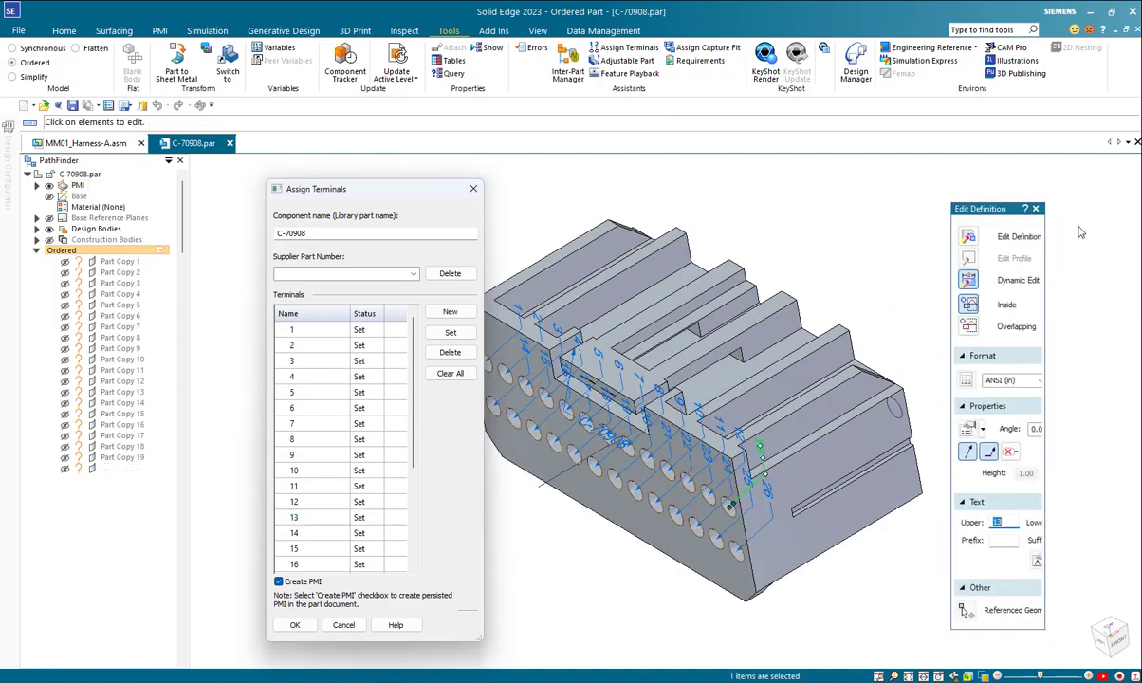
key("Escape")
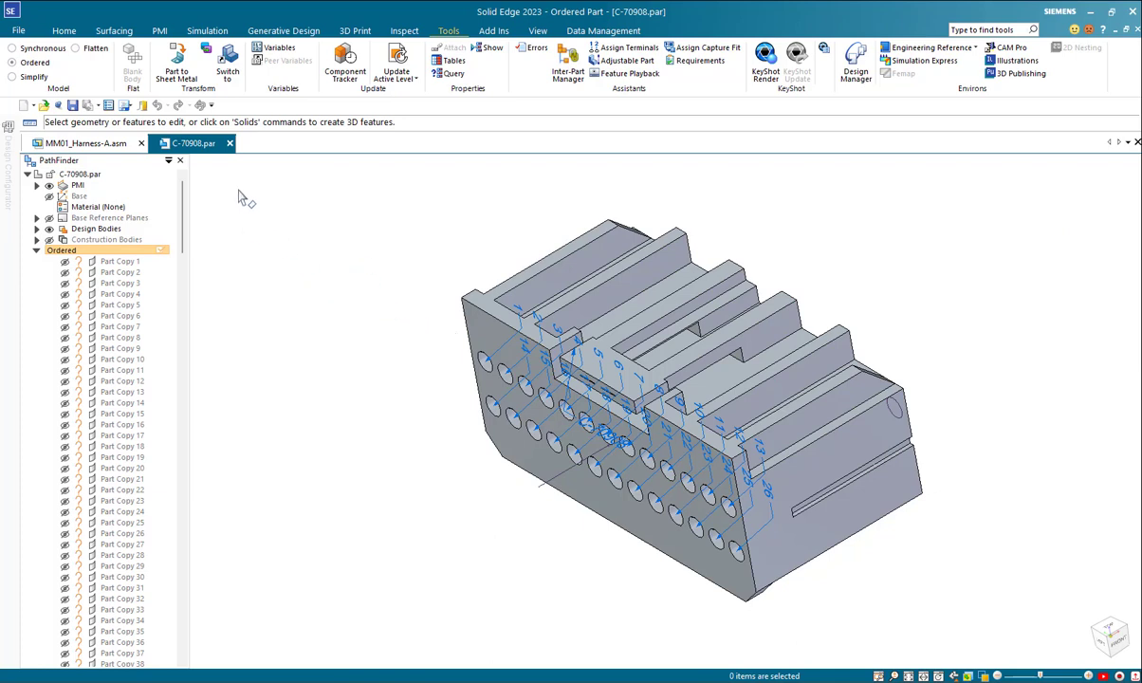
Step: Close part C-70908 without saving and switch back to the Lock System schematic in Solid Edge Wiring and Harness Design
left_click(230, 143)
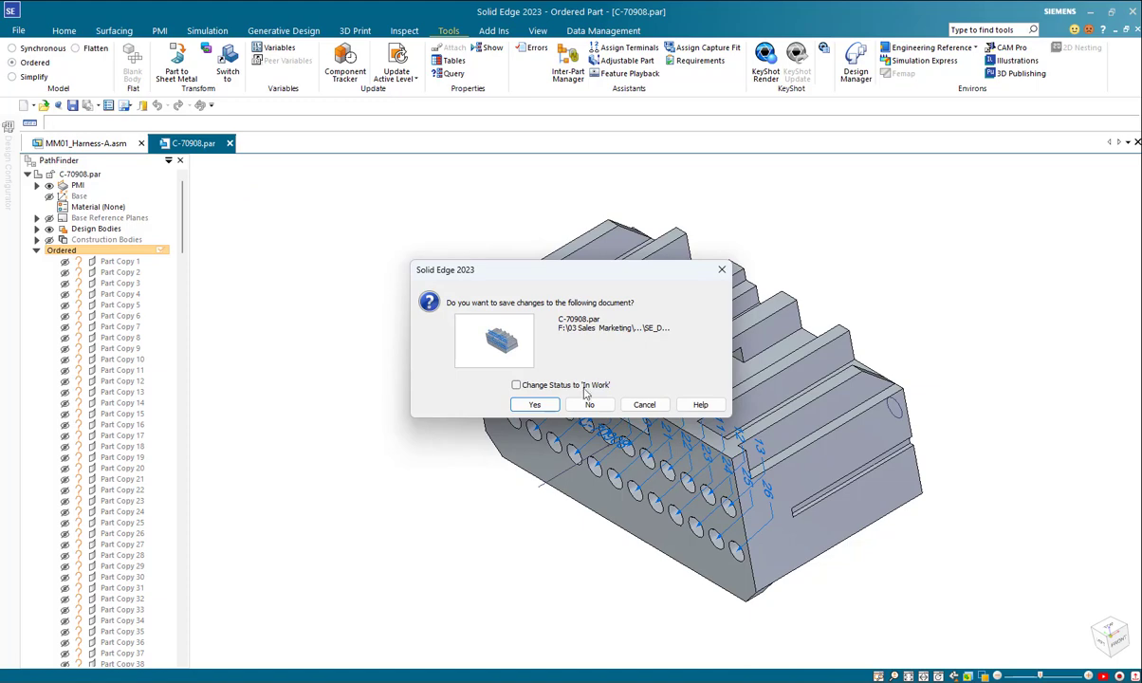
left_click(589, 404)
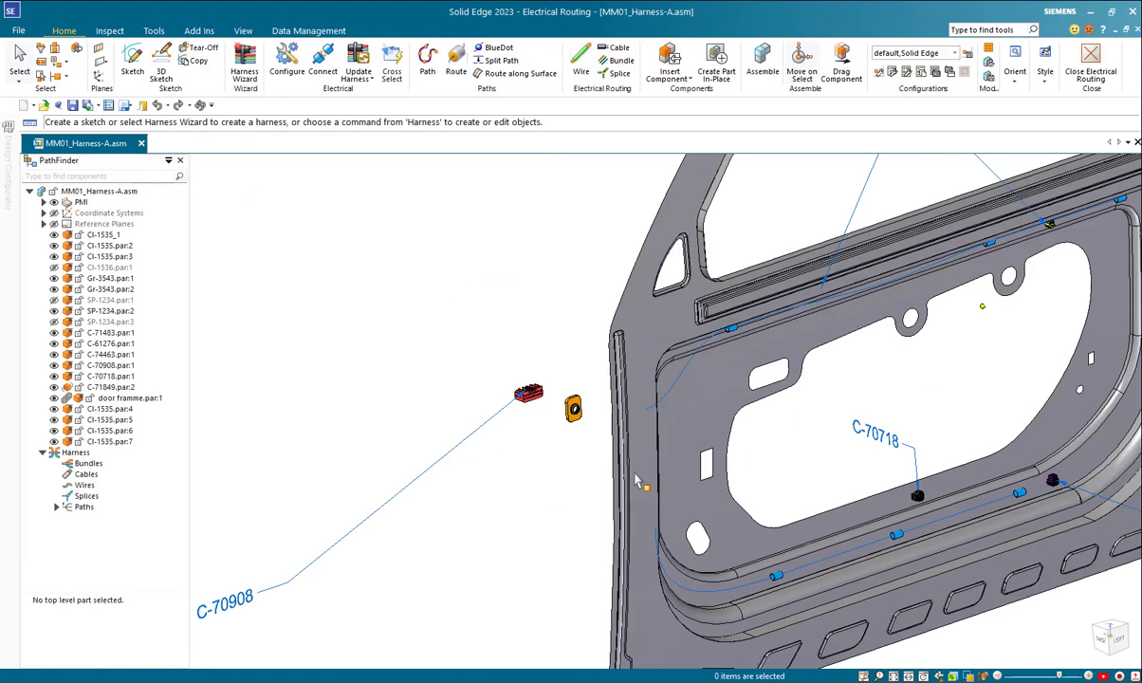
mouse_move(863, 681)
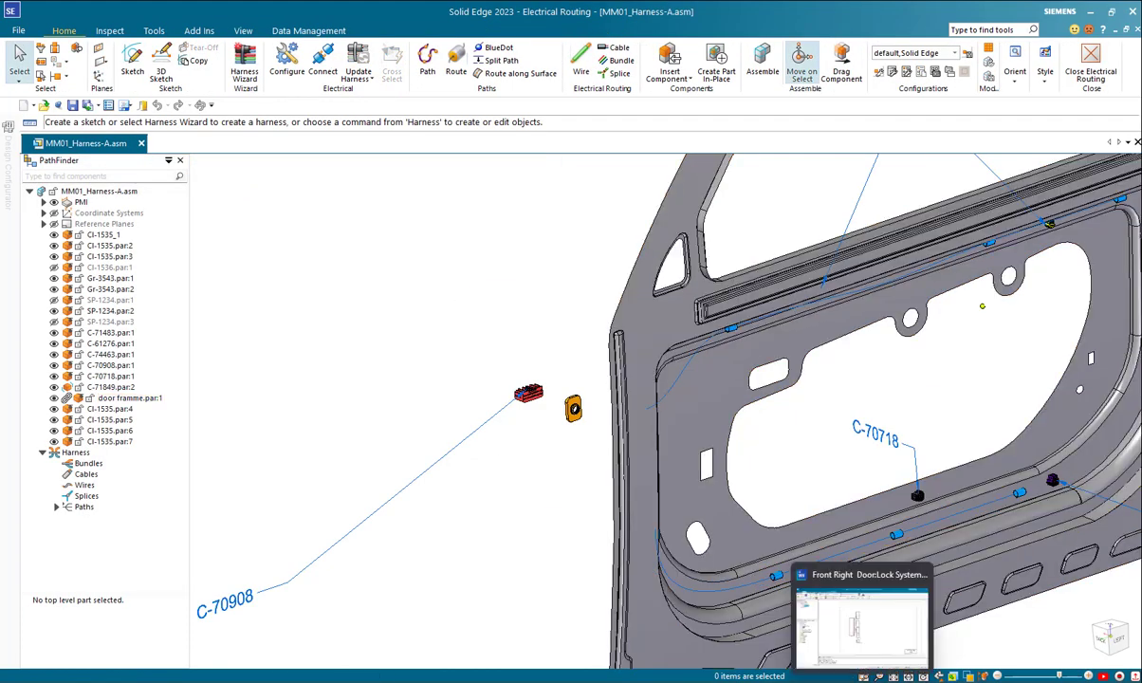
left_click(862, 621)
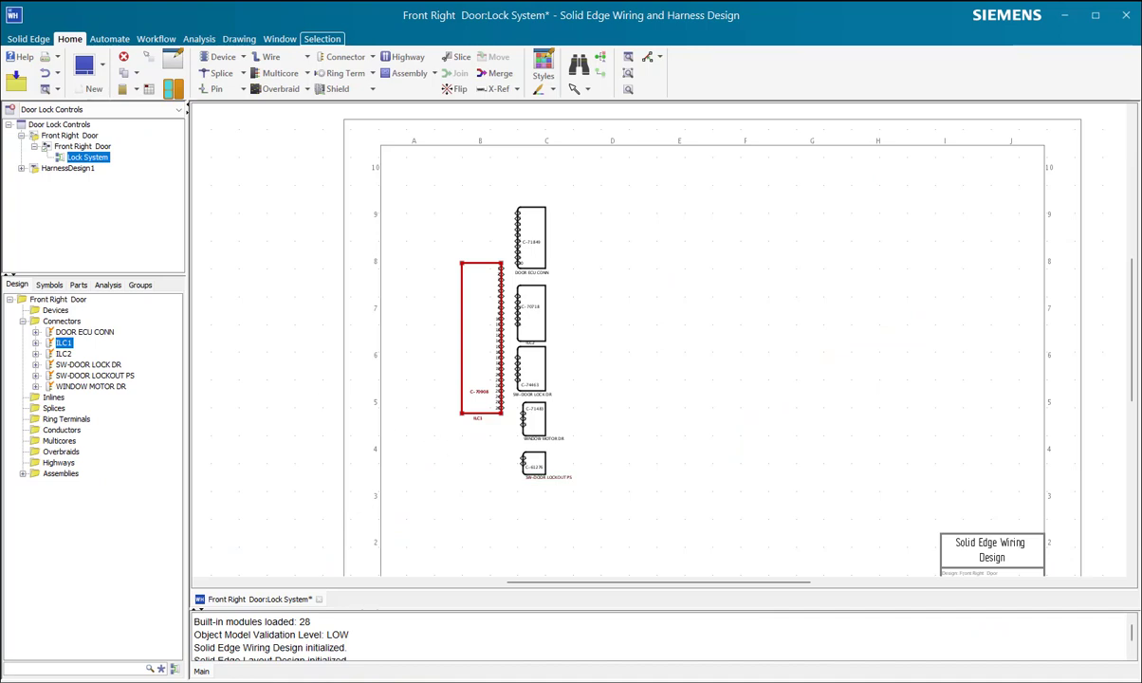
Step: Move ILC1 toward the sheet's left side, DOOR ECU CONN up to column E near row 10, and ILC2 to its right
left_click(752, 248)
left_click_drag(477, 325, 456, 308)
left_click_drag(534, 243, 719, 228)
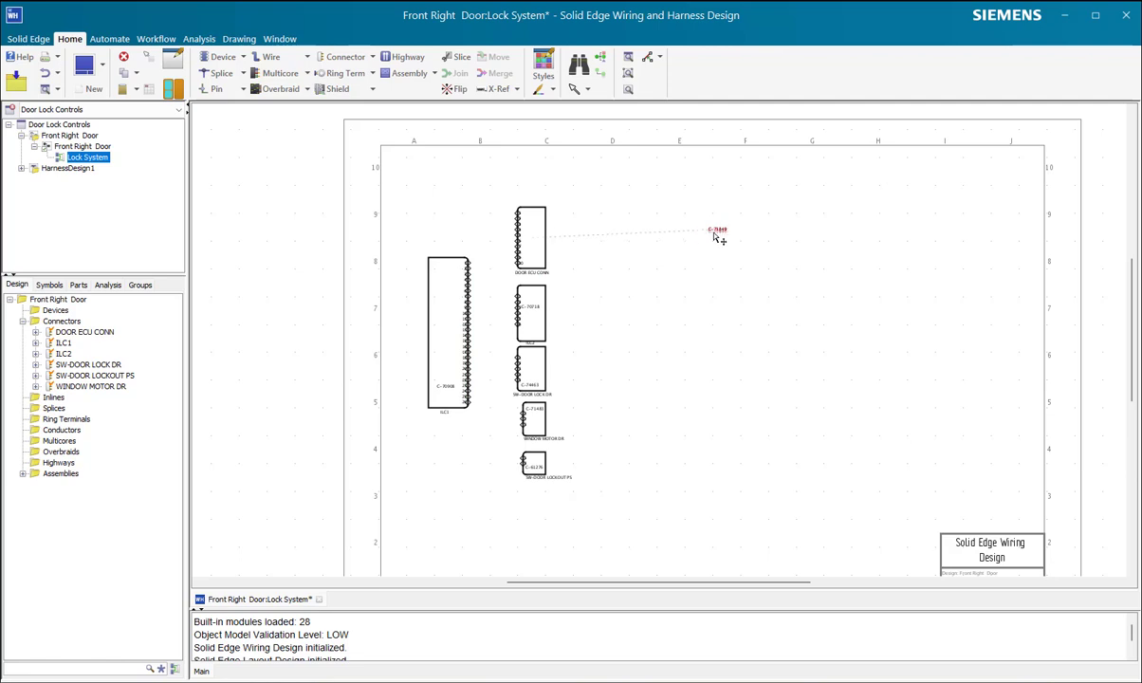
left_click_drag(538, 255, 680, 199)
left_click_drag(544, 323, 651, 308)
left_click_drag(676, 201, 713, 190)
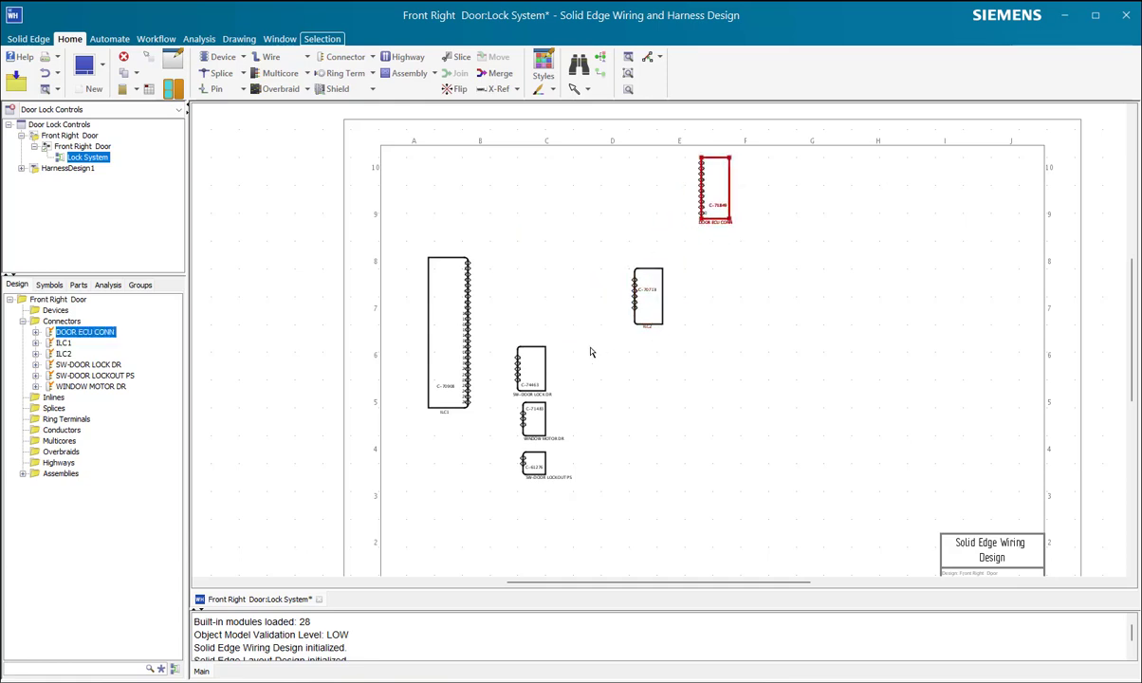
Step: Spread the connectors diagonally from DOOR ECU CONN down through ILC2, SW-DOOR LOCK DR, WINDOW MOTOR DR and SW-DOOR LOCKOUT PS, with ILC1 raised beside them
left_click_drag(649, 301, 655, 274)
left_click_drag(544, 378, 616, 338)
left_click_drag(548, 428, 559, 403)
left_click_drag(534, 463, 534, 452)
left_click_drag(442, 332, 446, 287)
left_click_drag(718, 192, 724, 191)
left_click_drag(645, 267, 660, 273)
left_click_drag(612, 330, 621, 341)
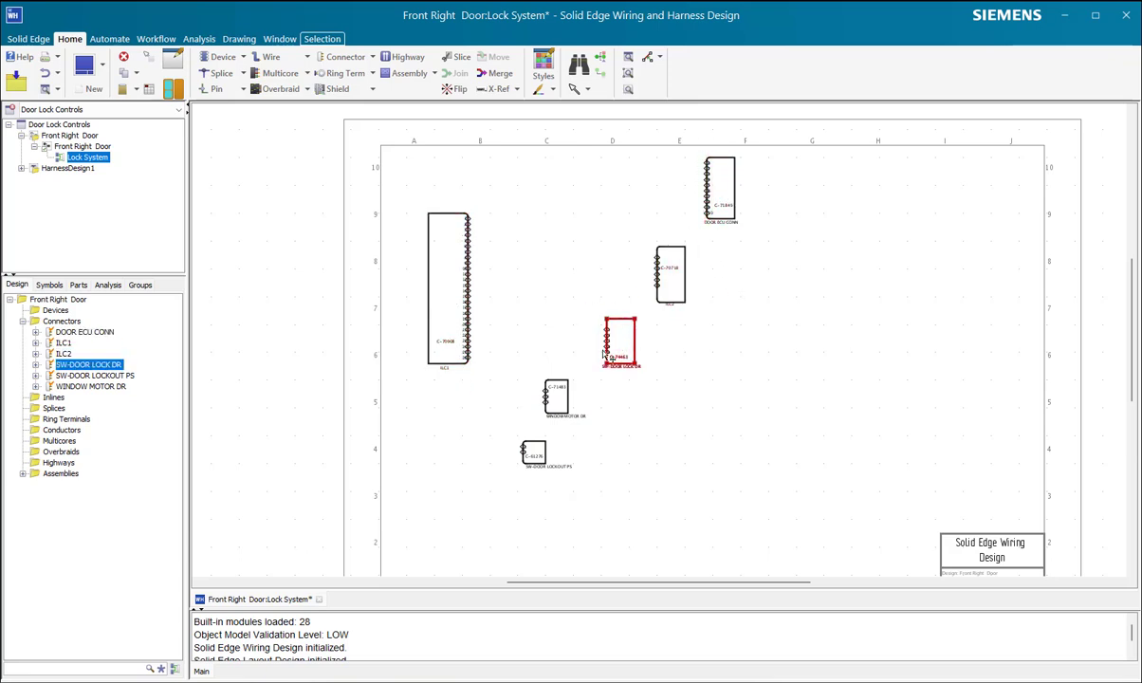
left_click_drag(564, 405, 537, 467)
left_click(519, 446)
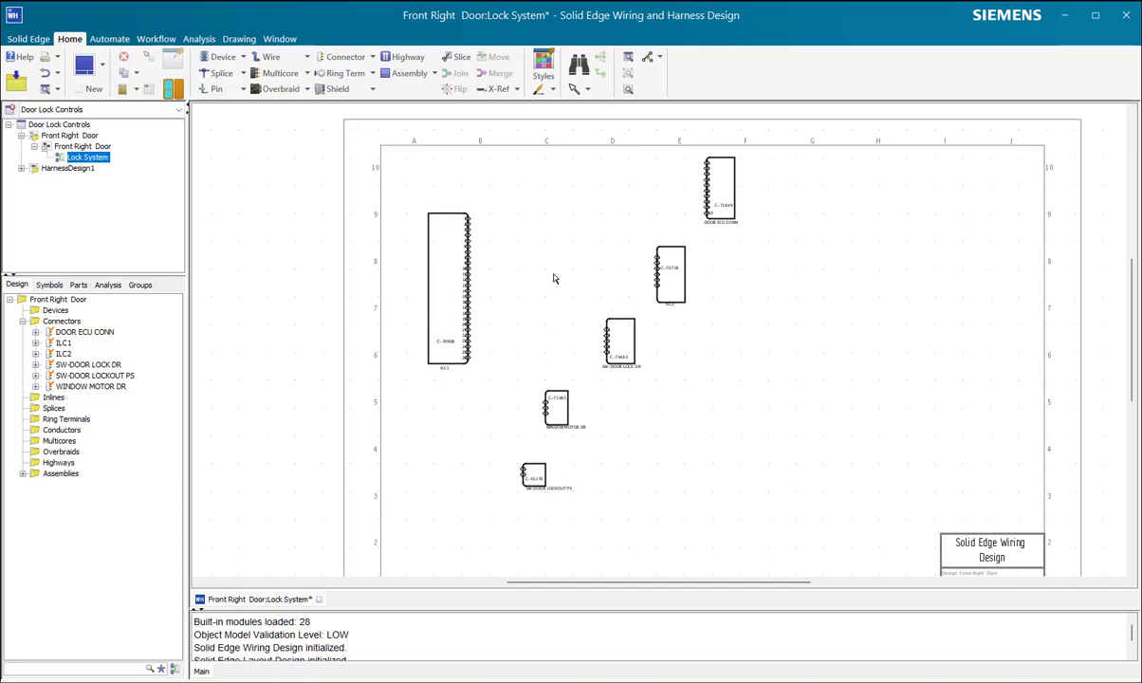
Step: Add a single wire from pin 1 of ILC1 to pin 1 of DOOR ECU CONN
left_click(306, 58)
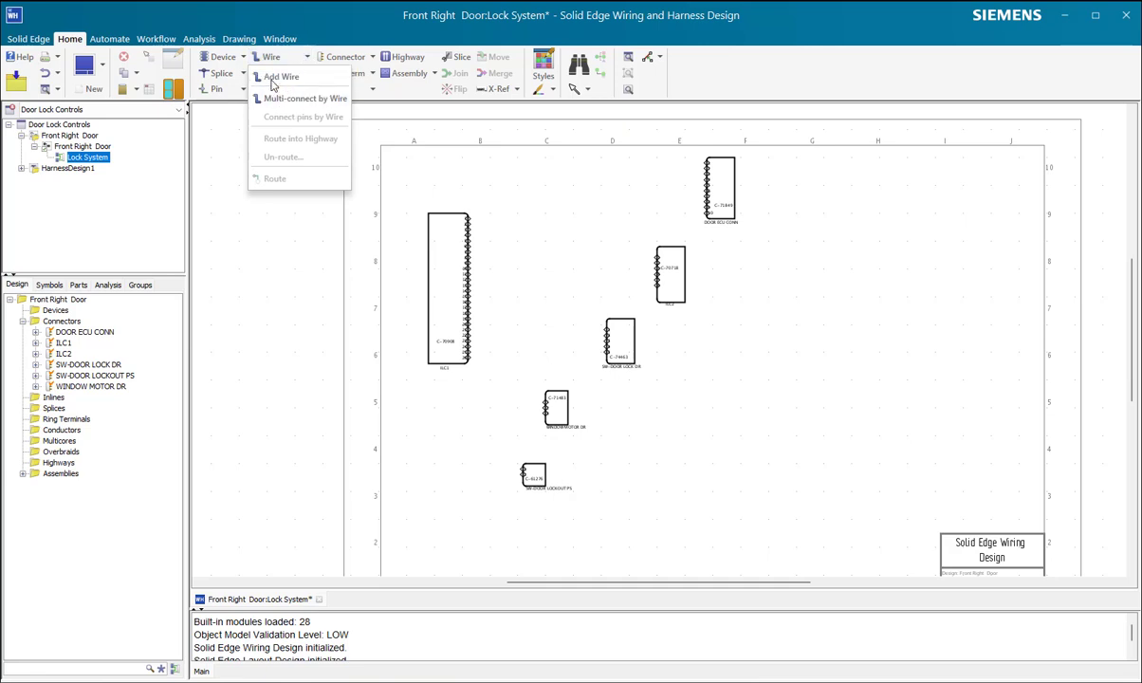
left_click(268, 77)
scroll(495, 195, "up", 5)
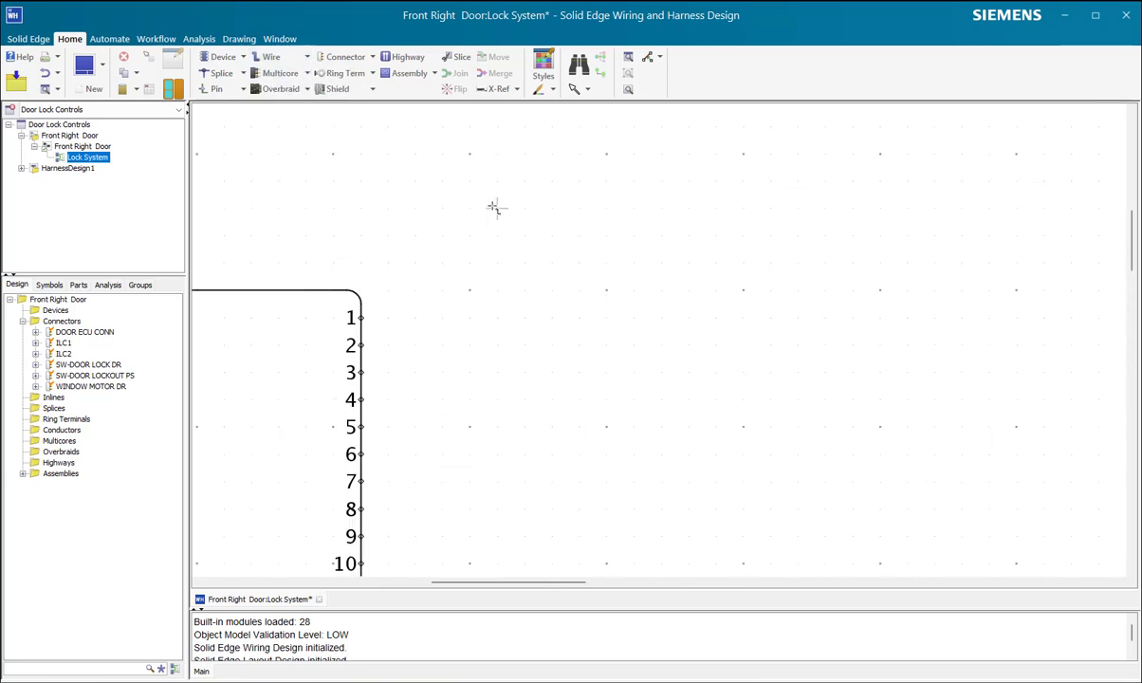
left_click(368, 319)
scroll(549, 293, "down", 5)
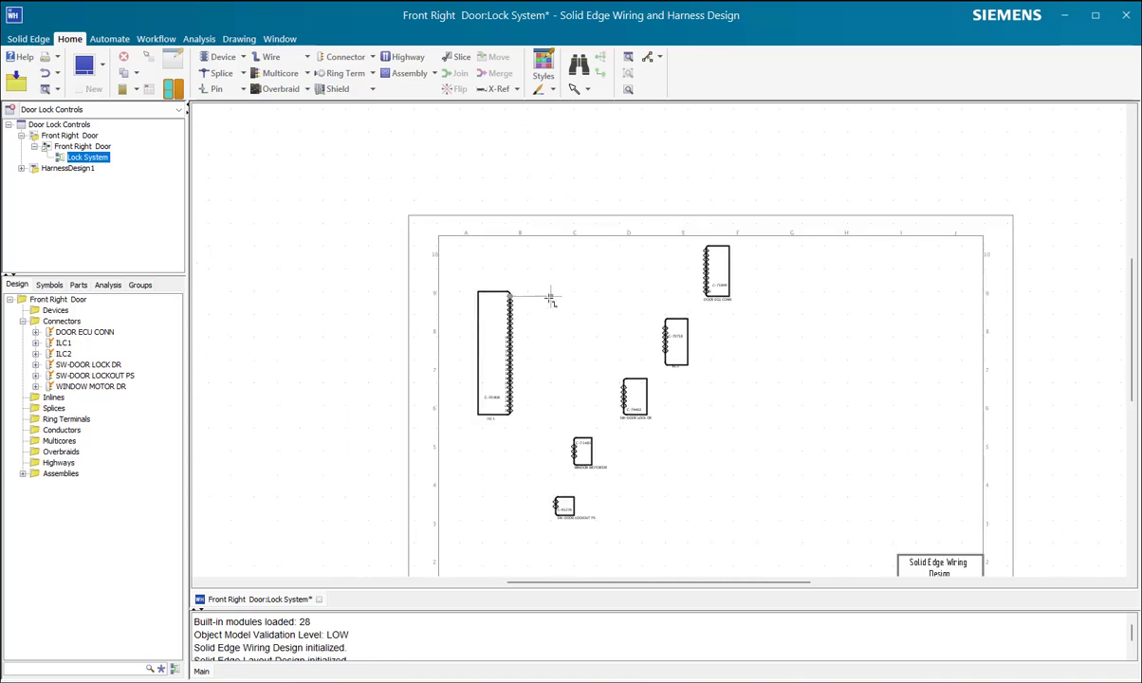
scroll(599, 281, "up", 5)
scroll(721, 249, "down", 3)
scroll(693, 266, "up", 5)
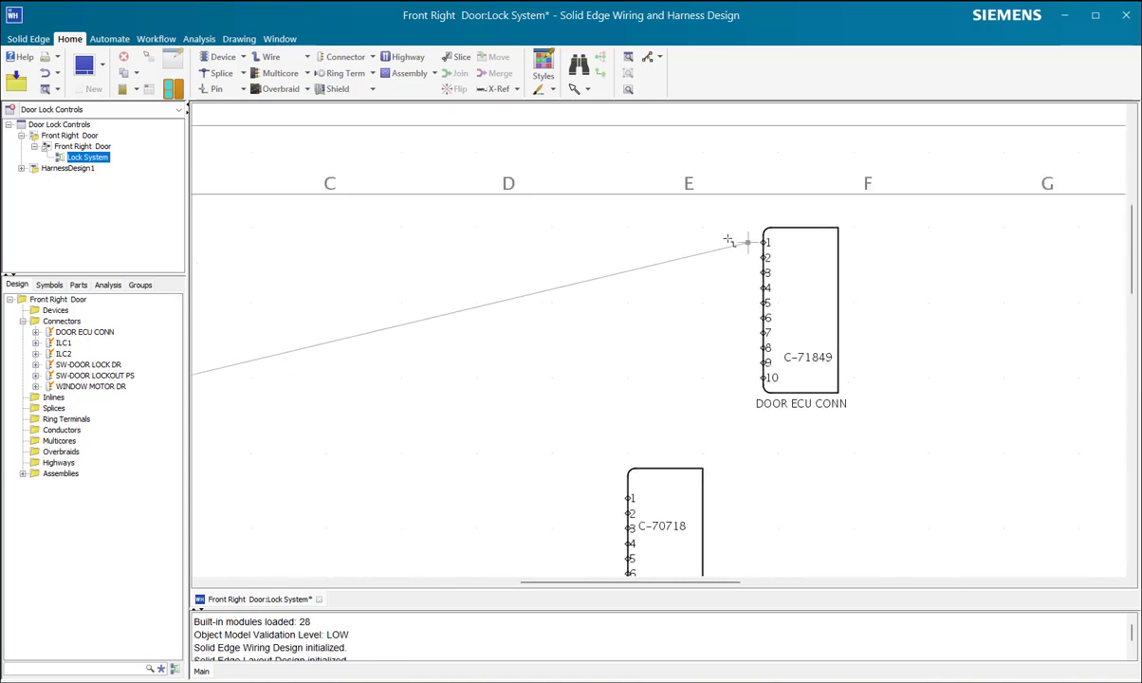
left_click(799, 244)
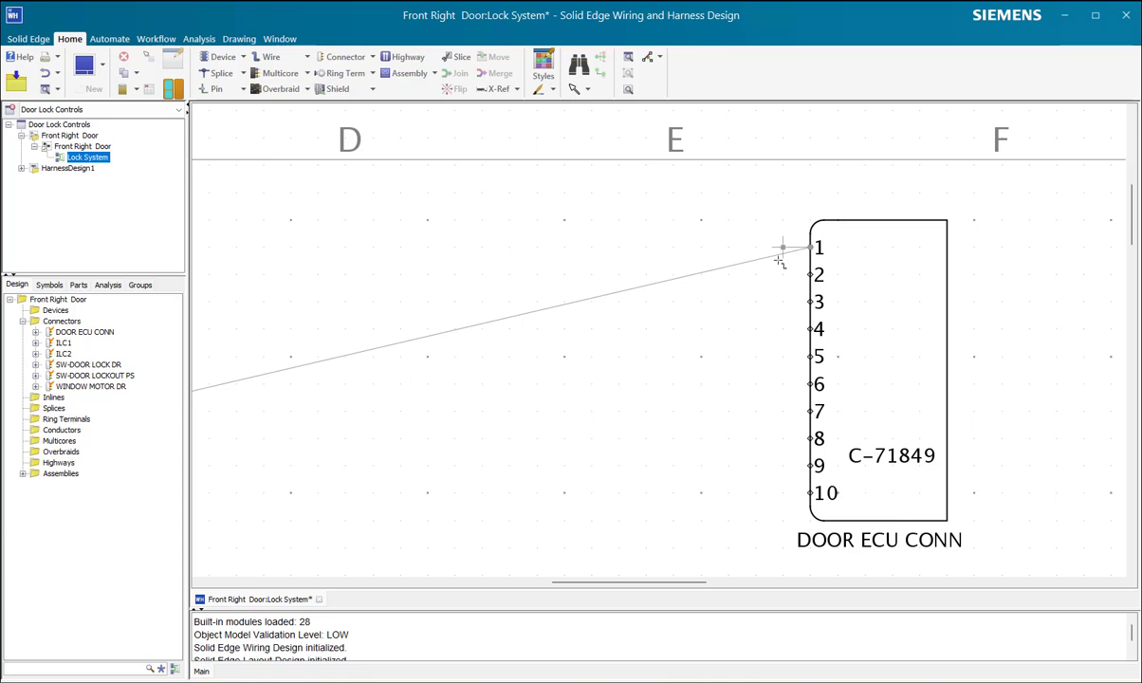
scroll(612, 340, "up", 4)
scroll(610, 342, "down", 9)
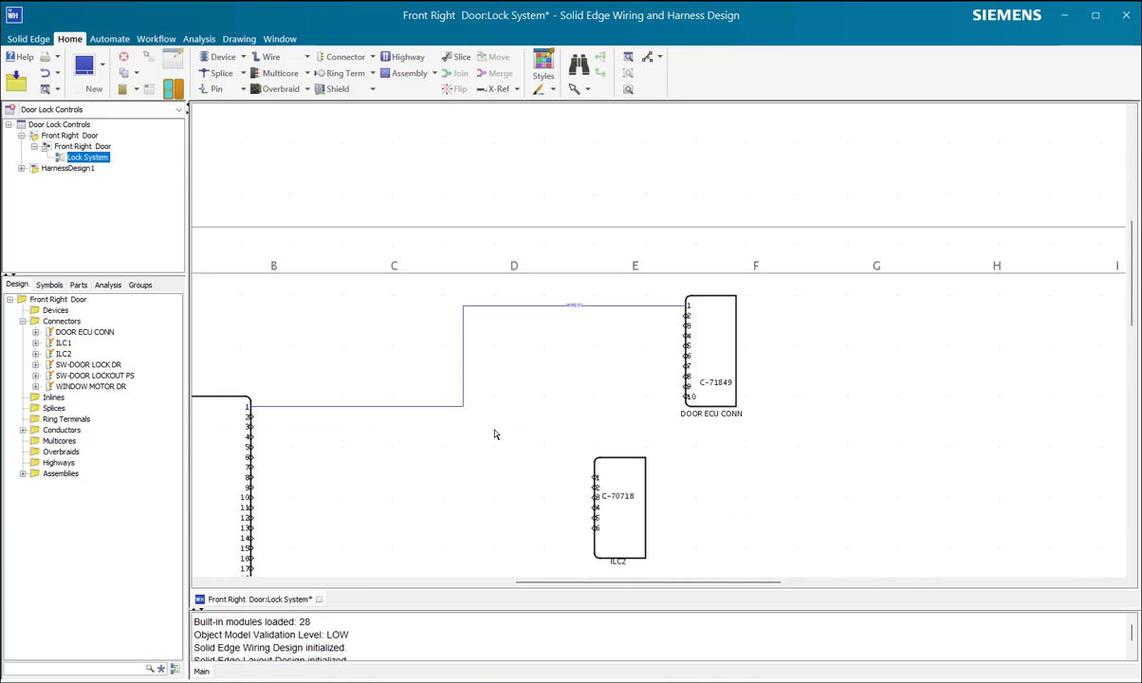
Step: Delete all segments of the wire between pin 1 of ILC1 and pin 1 of DOOR ECU CONN
left_click(464, 381)
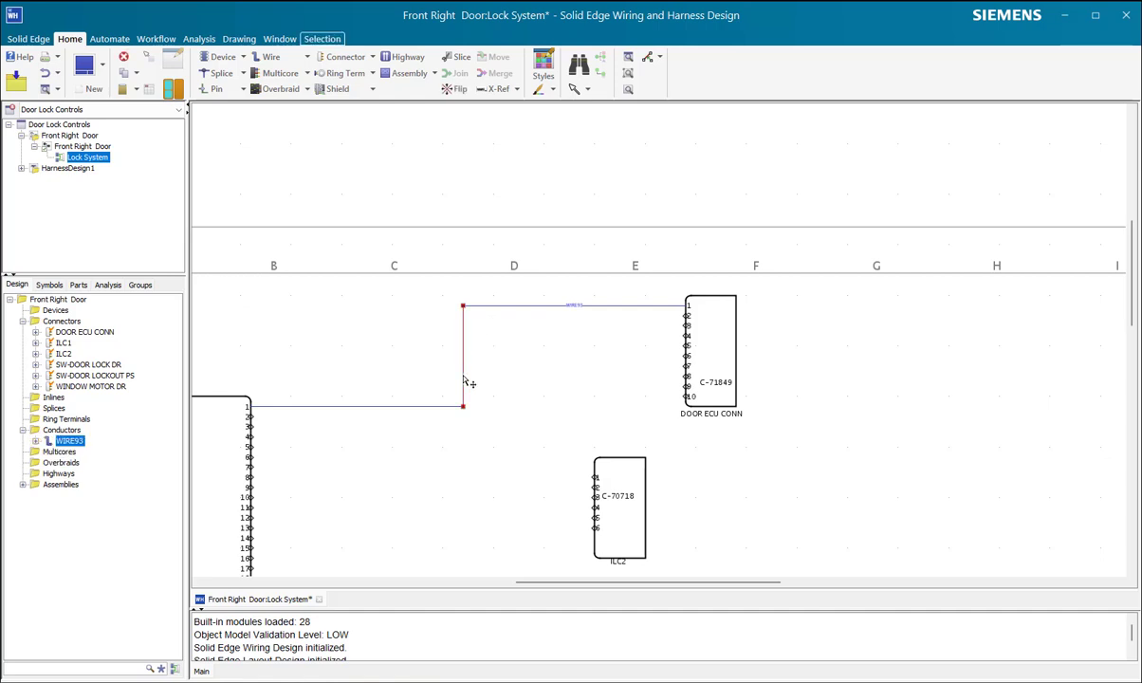
key("Delete")
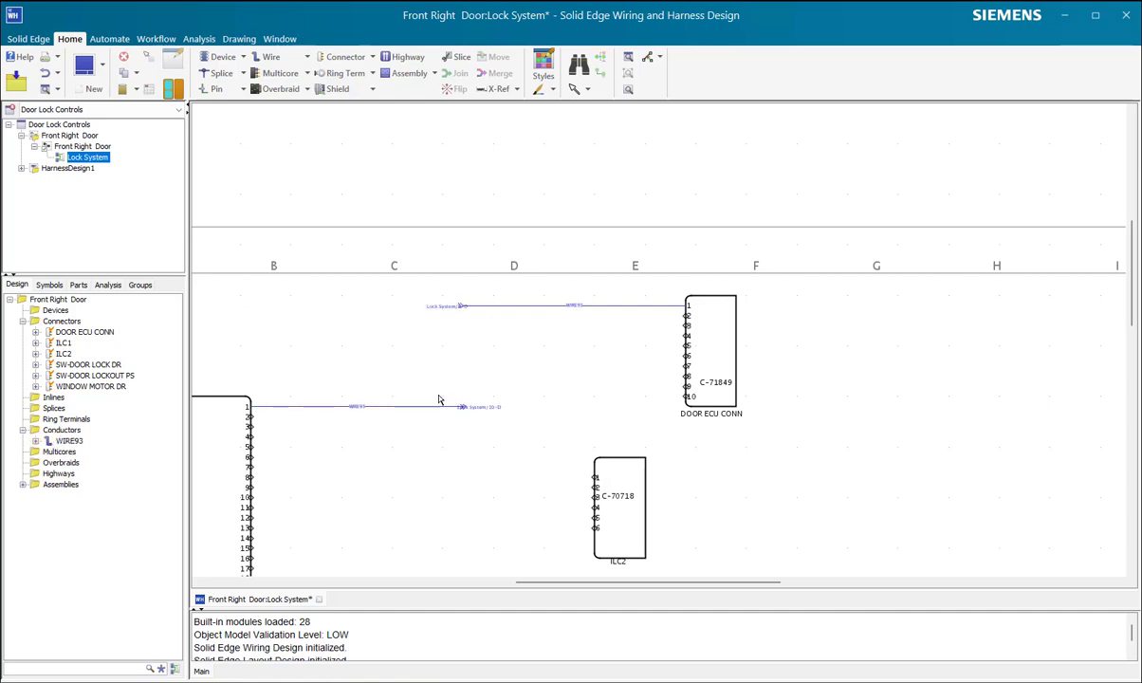
left_click(519, 306)
key("Delete")
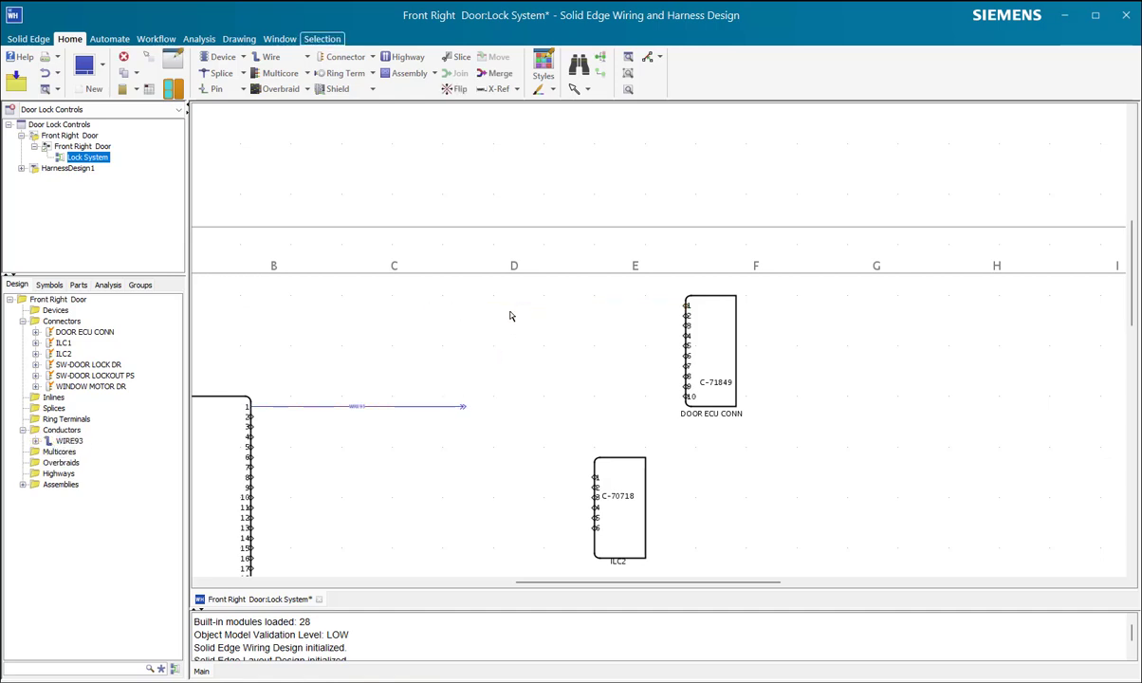
left_click(425, 407)
key("Delete")
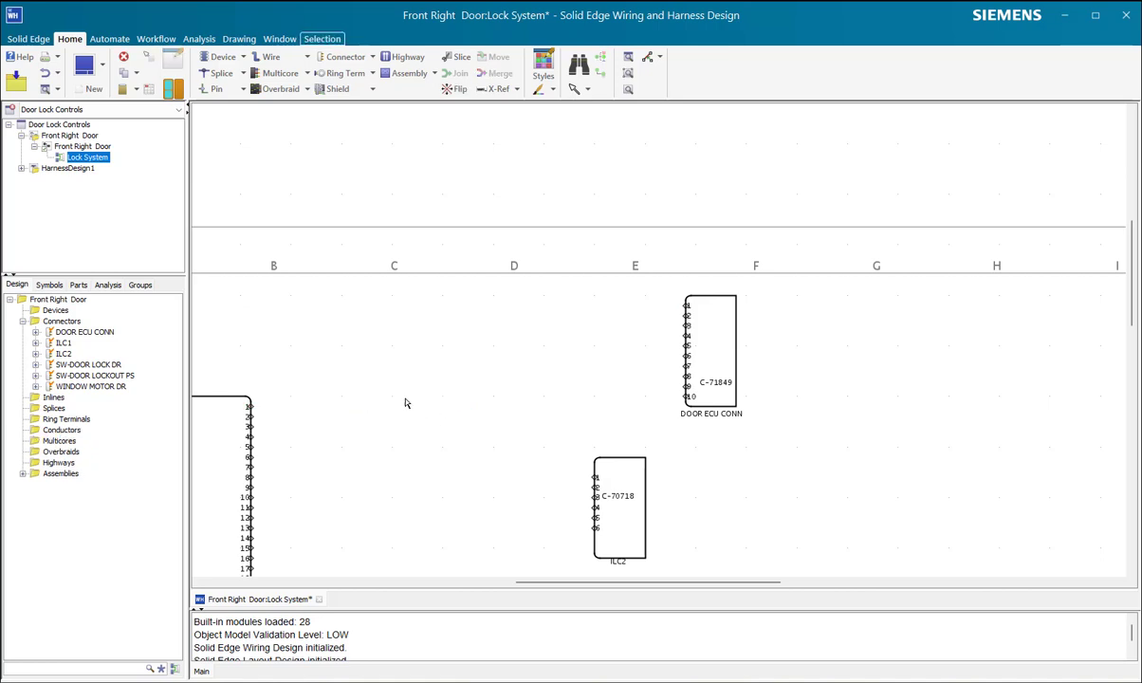
Step: Connect pins 1 to 10 of ILC1 to pins 1 to 10 of DOOR ECU CONN using Multi-connect by Wire
left_click(307, 58)
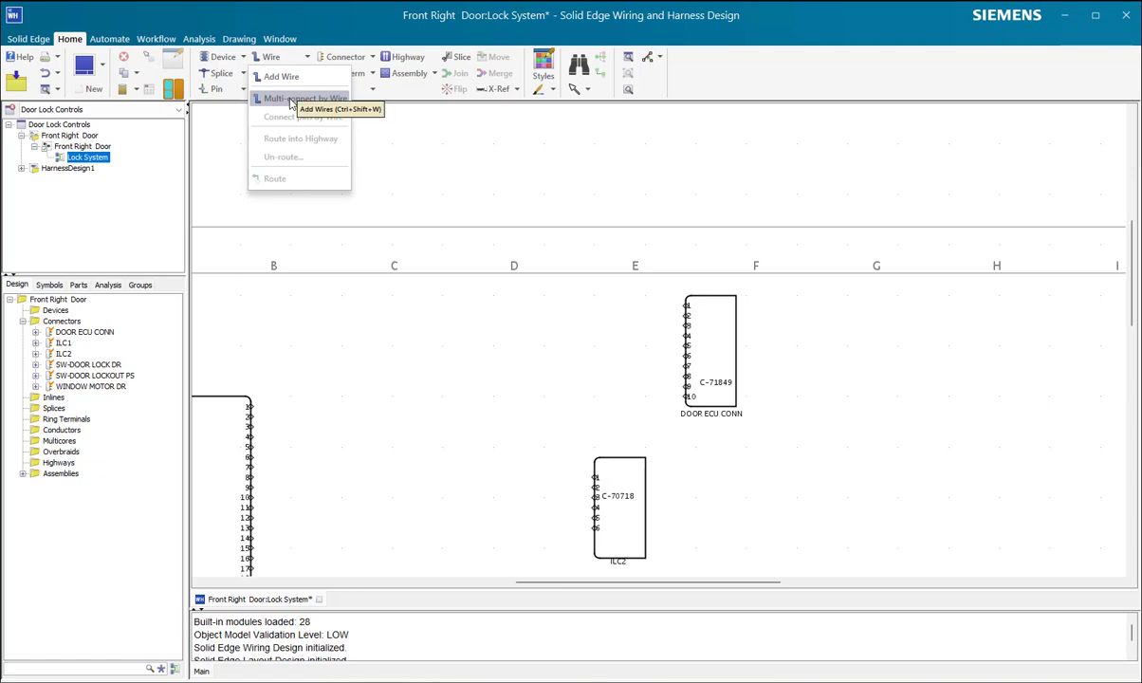
left_click(291, 100)
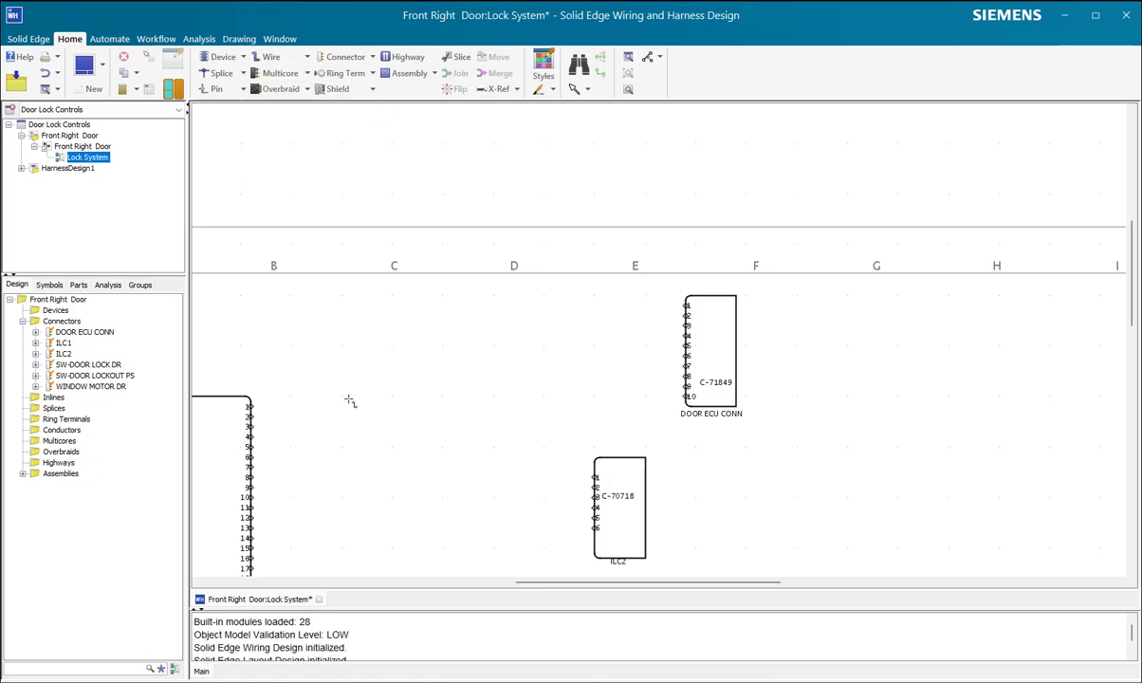
scroll(673, 421, "down", 2)
scroll(664, 423, "up", 5)
scroll(653, 425, "down", 3)
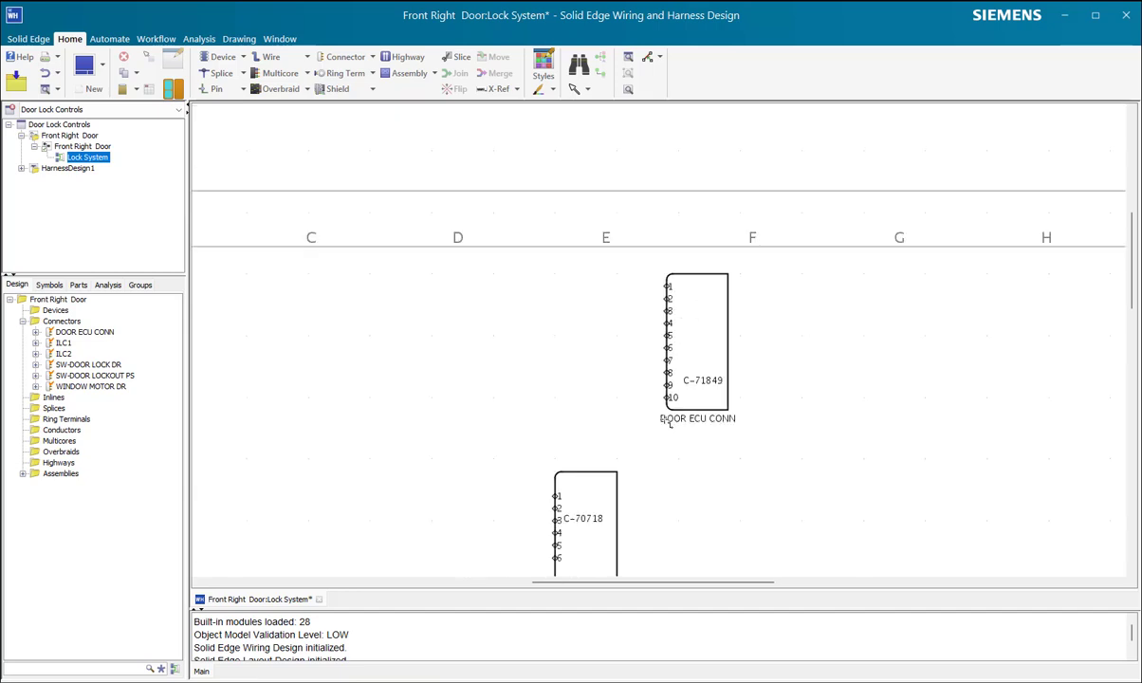
scroll(662, 433, "down", 2)
scroll(664, 441, "up", 3)
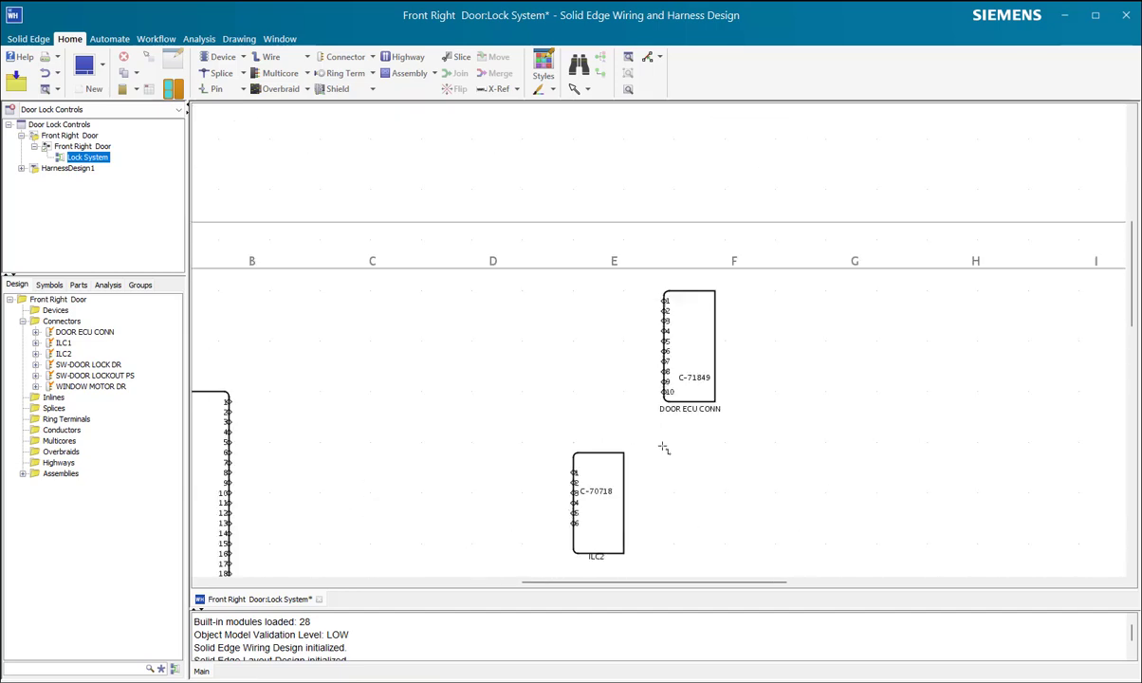
scroll(673, 431, "up", 2)
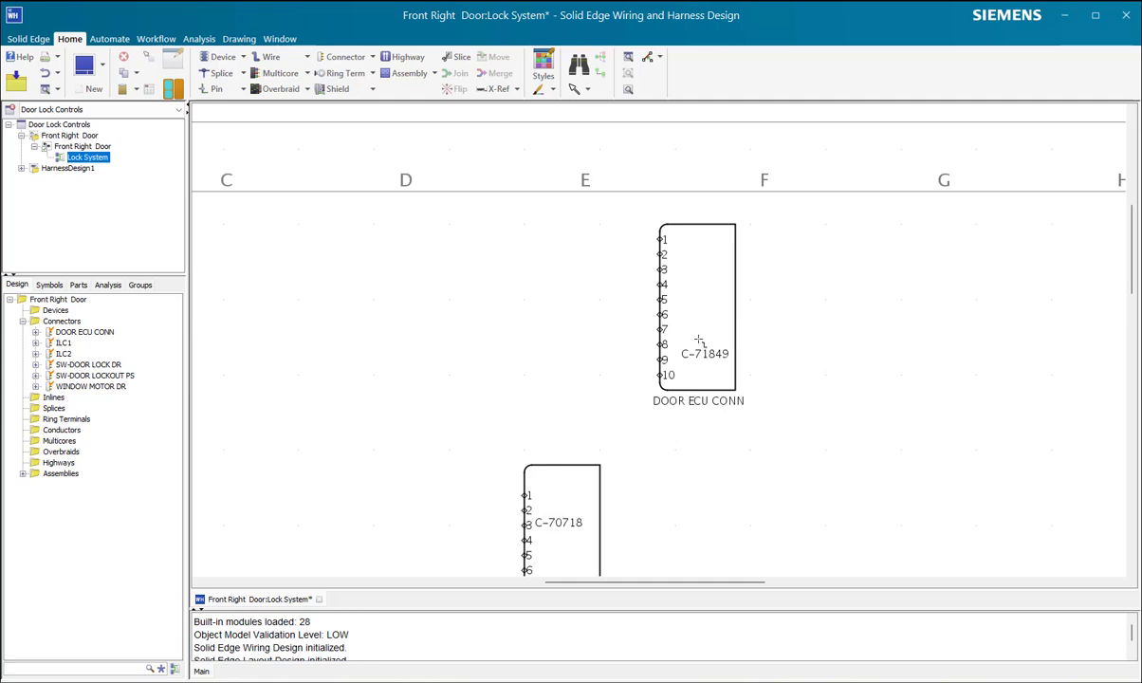
scroll(705, 334, "down", 2)
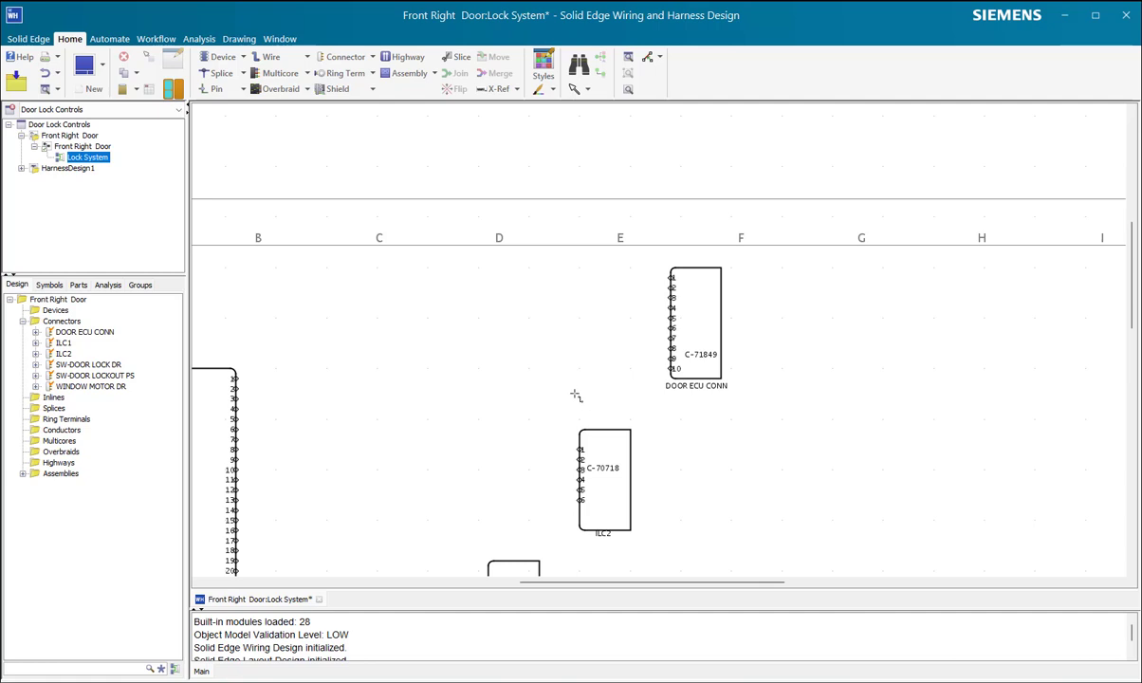
scroll(569, 393, "down", 4)
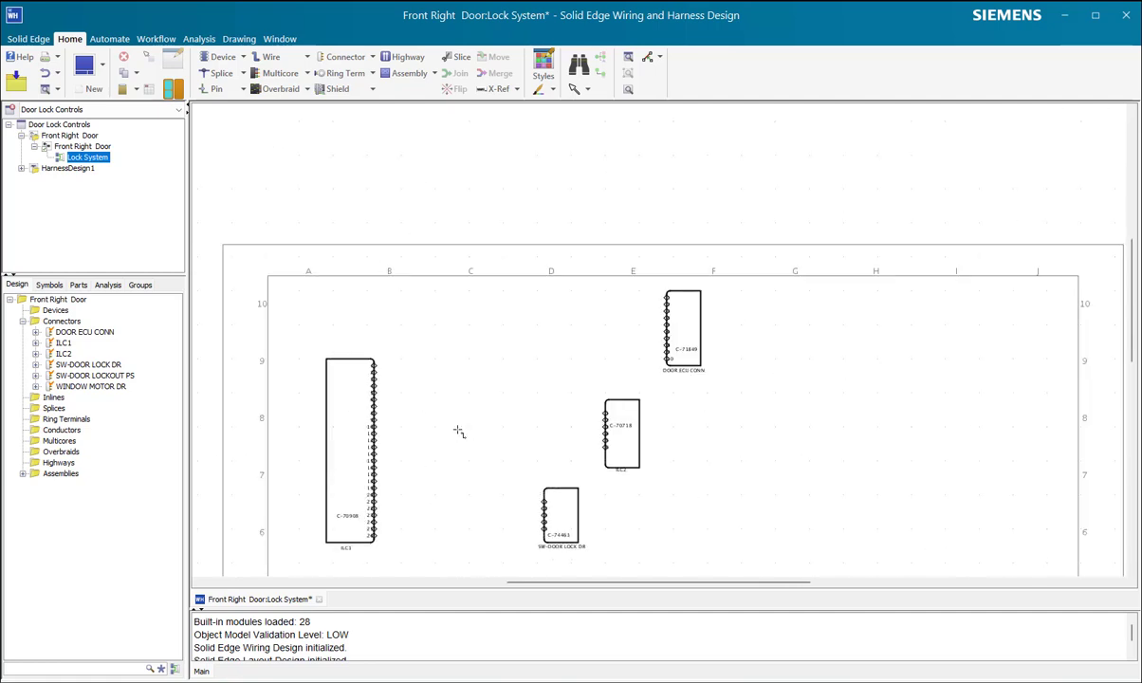
scroll(656, 351, "up", 5)
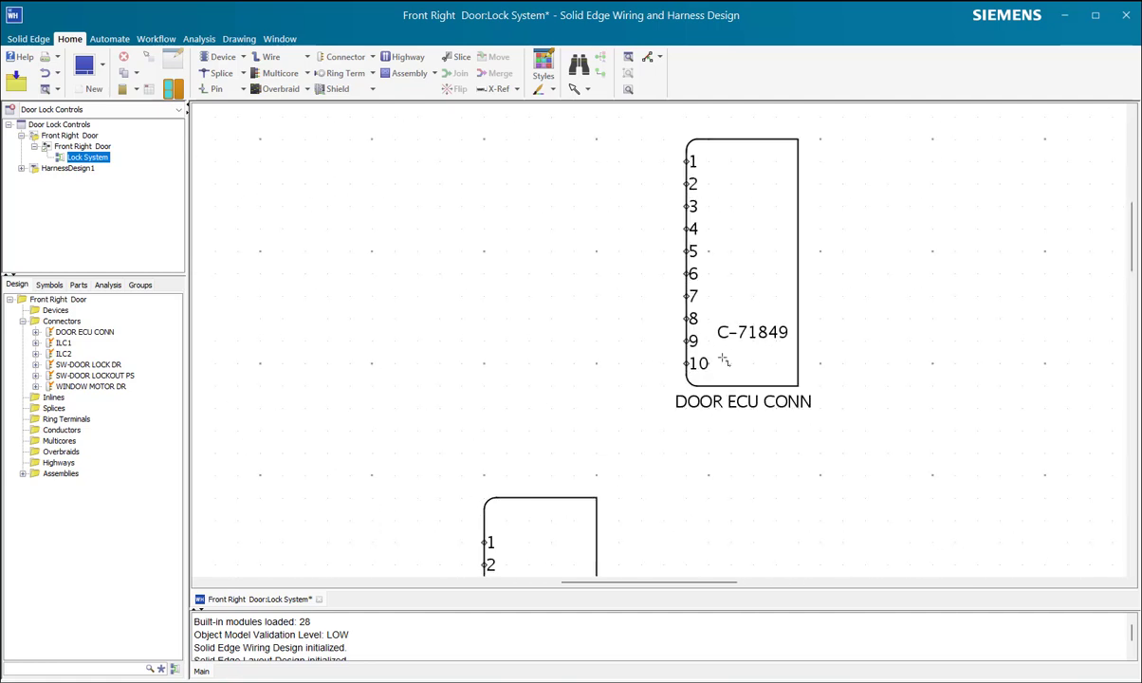
scroll(675, 376, "down", 1)
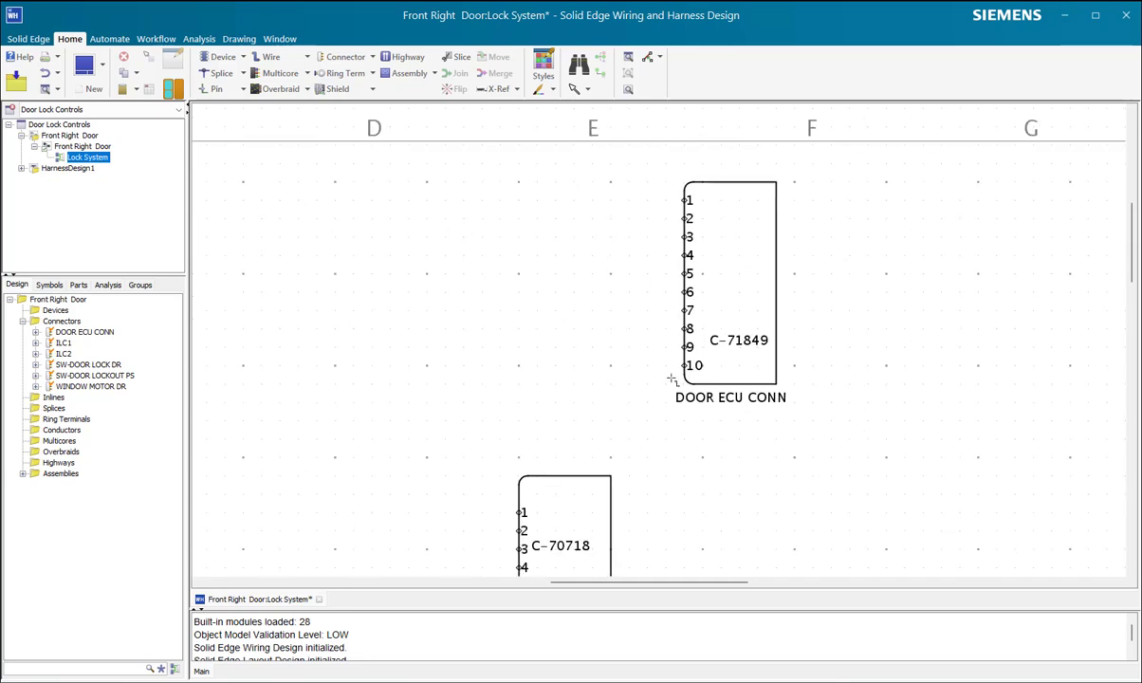
scroll(657, 395, "down", 3)
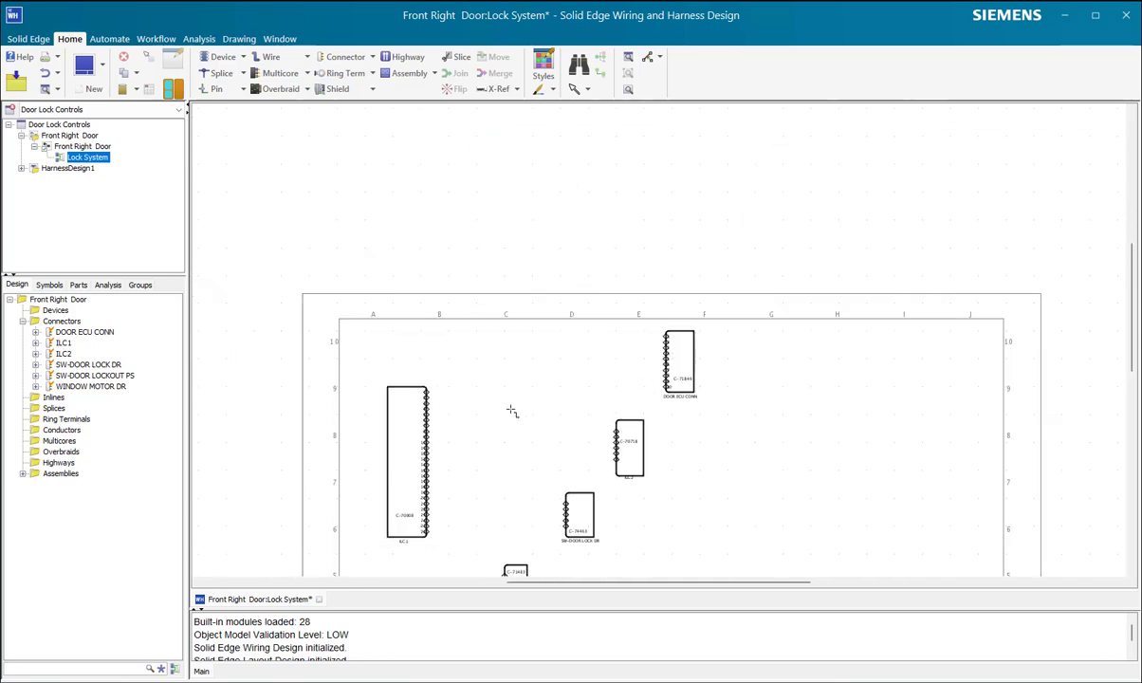
scroll(518, 409, "up", 5)
left_click_drag(255, 334, 330, 525)
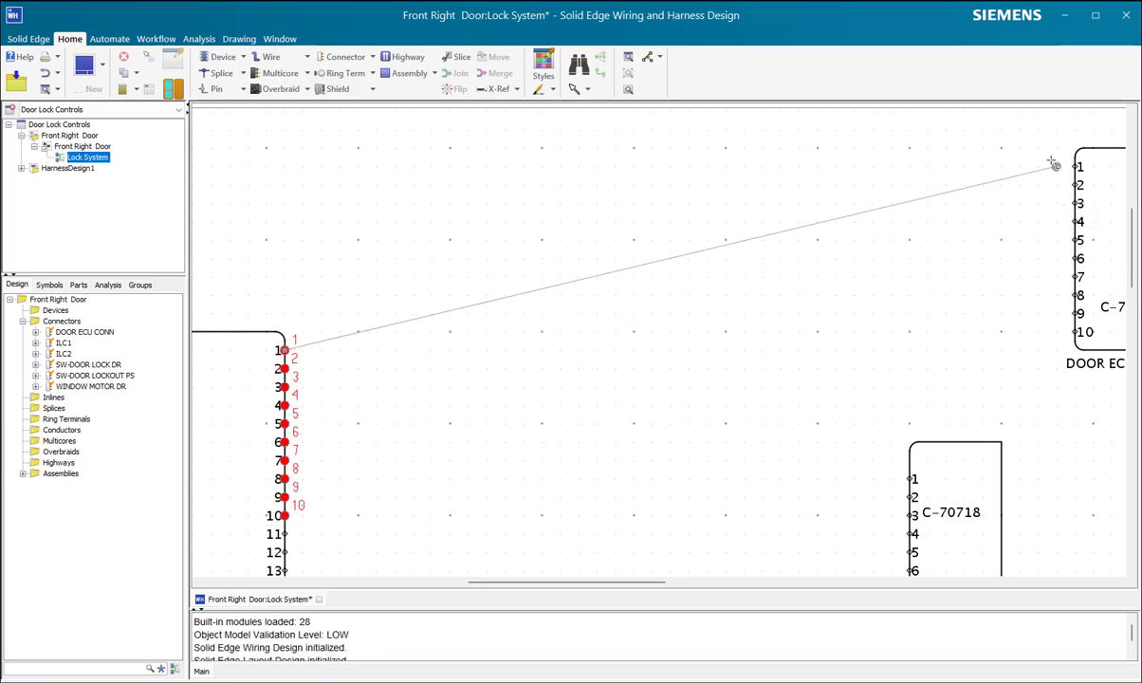
left_click_drag(1055, 149, 1097, 347)
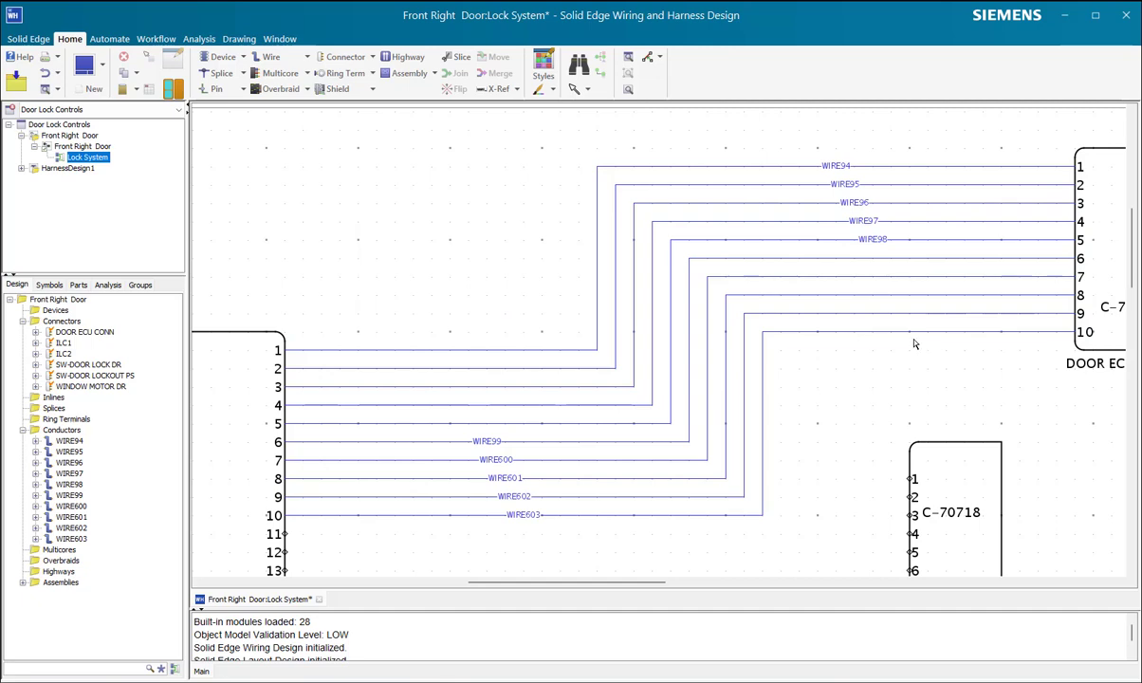
Step: Move ILC2 and SW-DOOR LOCK DR further down the sheet, clear of the new wires
scroll(892, 325, "down", 5)
scroll(849, 363, "up", 5)
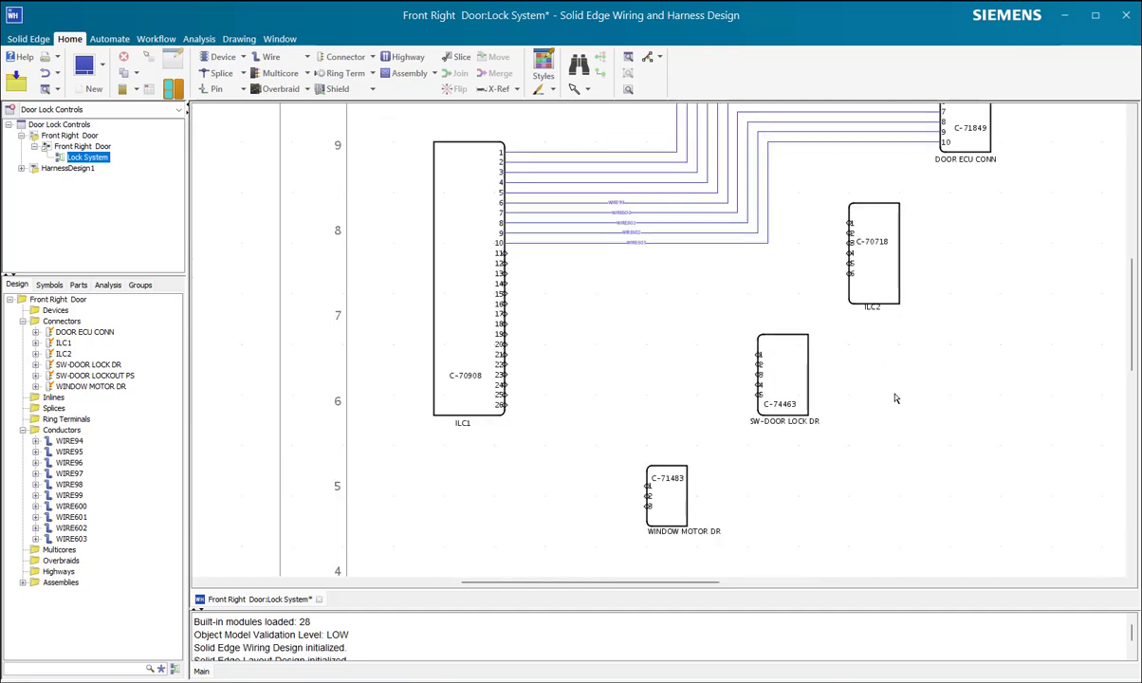
left_click(783, 375)
left_click_drag(782, 375, 783, 425)
left_click(872, 275)
left_click_drag(872, 275, 894, 346)
left_click(764, 408)
left_click_drag(764, 408, 764, 449)
Step: Move WINDOW MOTOR DR and SW-DOOR LOCKOUT PS further down below SW-DOOR LOCK DR
scroll(707, 442, "down", 5)
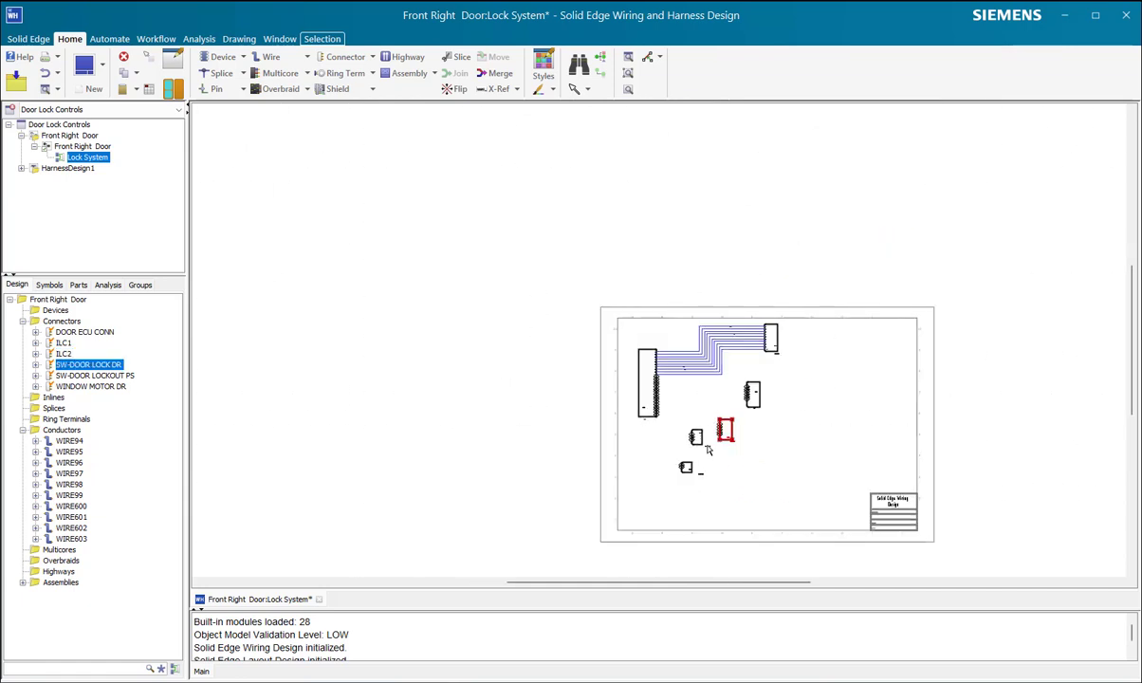
scroll(698, 473, "up", 5)
left_click_drag(703, 374, 701, 402)
left_click_drag(667, 460, 659, 502)
left_click_drag(695, 384, 695, 415)
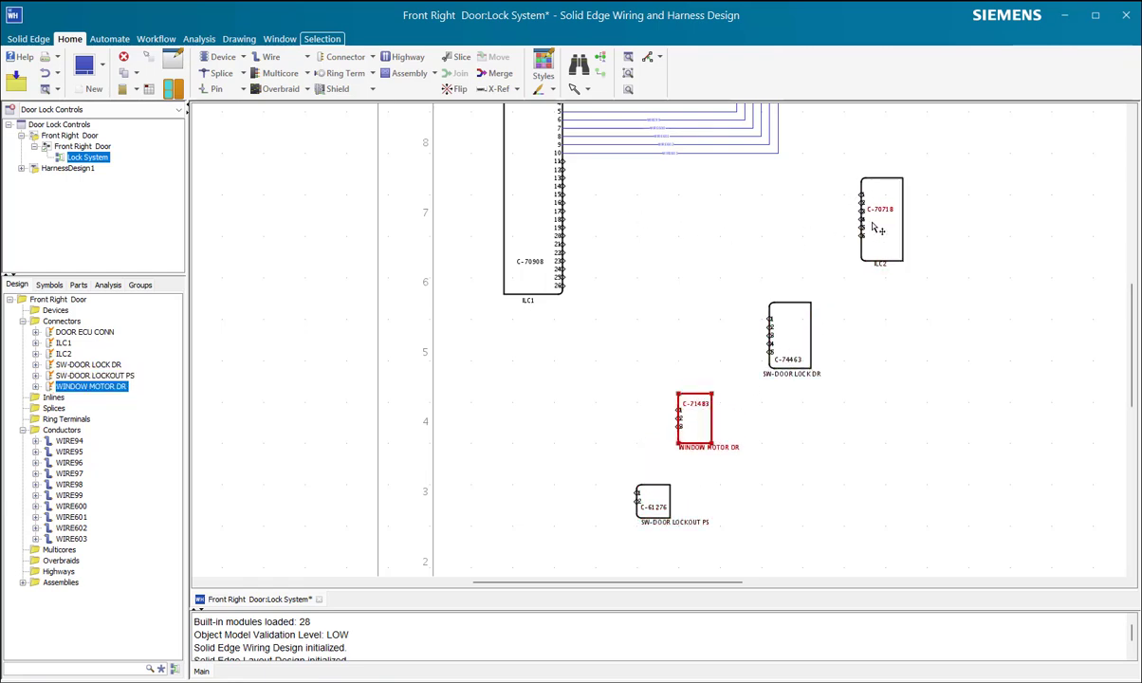
Step: Connect pins 11 to 16 of ILC1 to pins 1 to 6 of ILC2 using Multi-connect by Wire
scroll(835, 290, "up", 3)
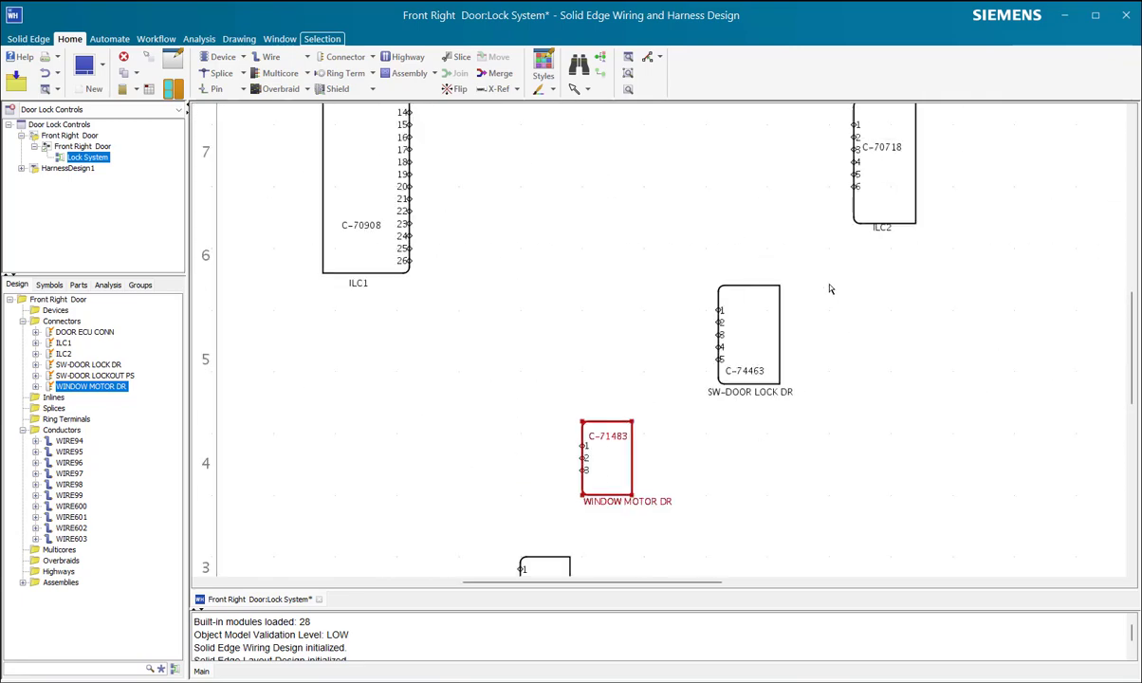
scroll(865, 188, "down", 1)
scroll(835, 196, "down", 3)
scroll(811, 204, "up", 4)
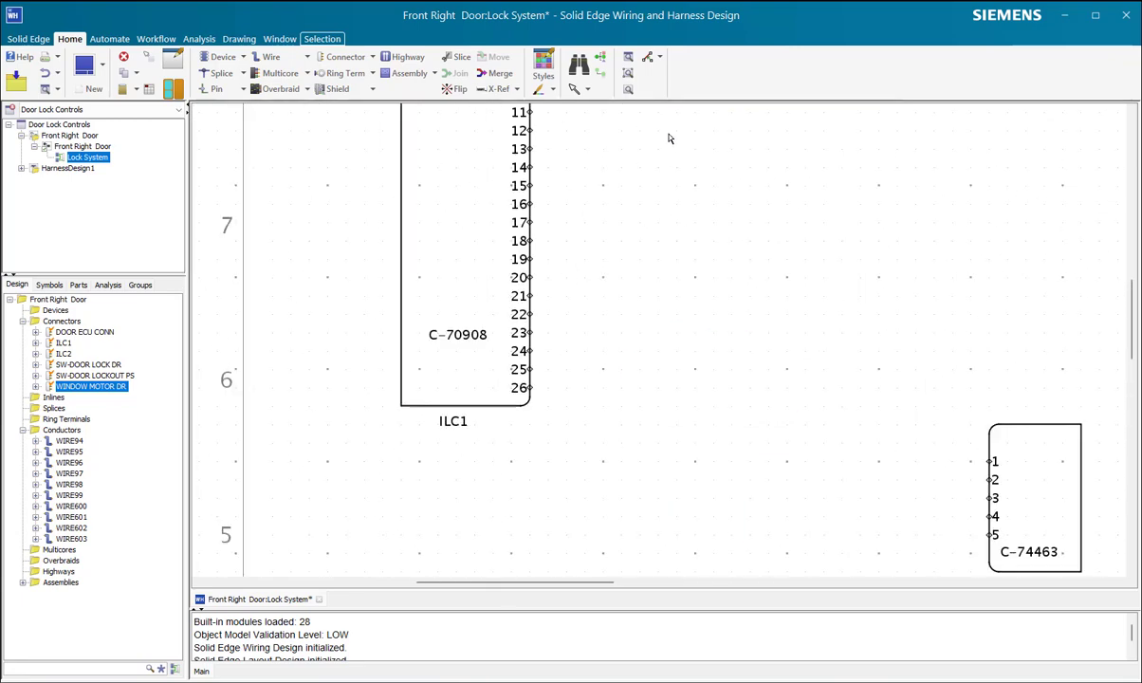
scroll(645, 156, "down", 4)
scroll(628, 138, "up", 4)
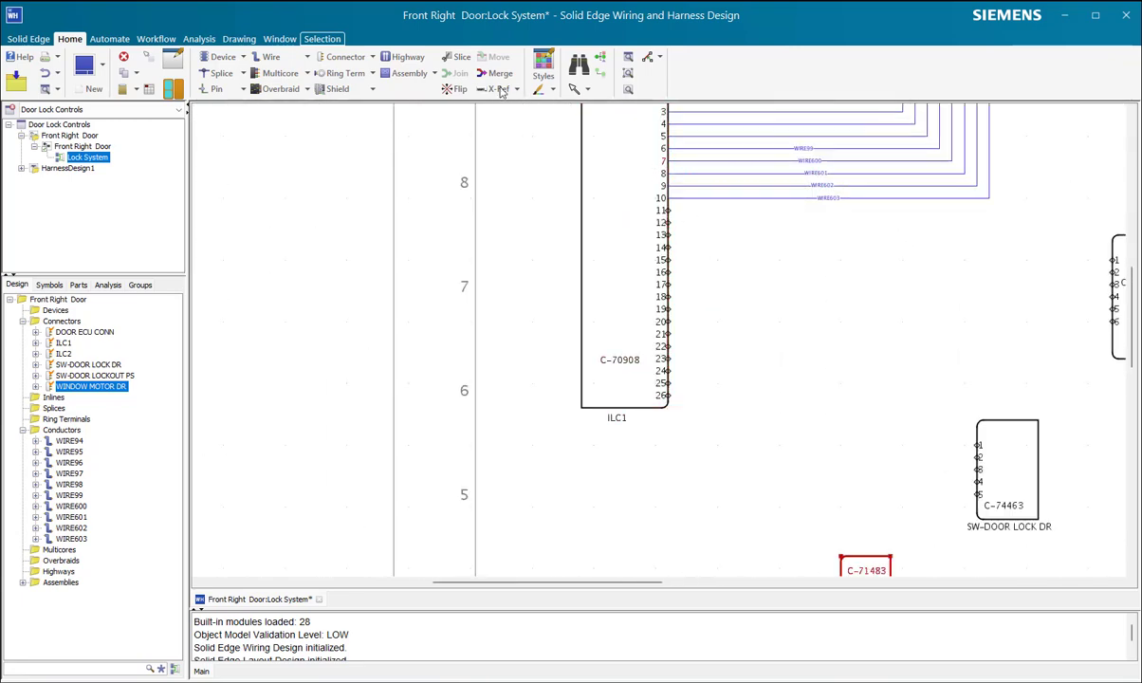
left_click(307, 59)
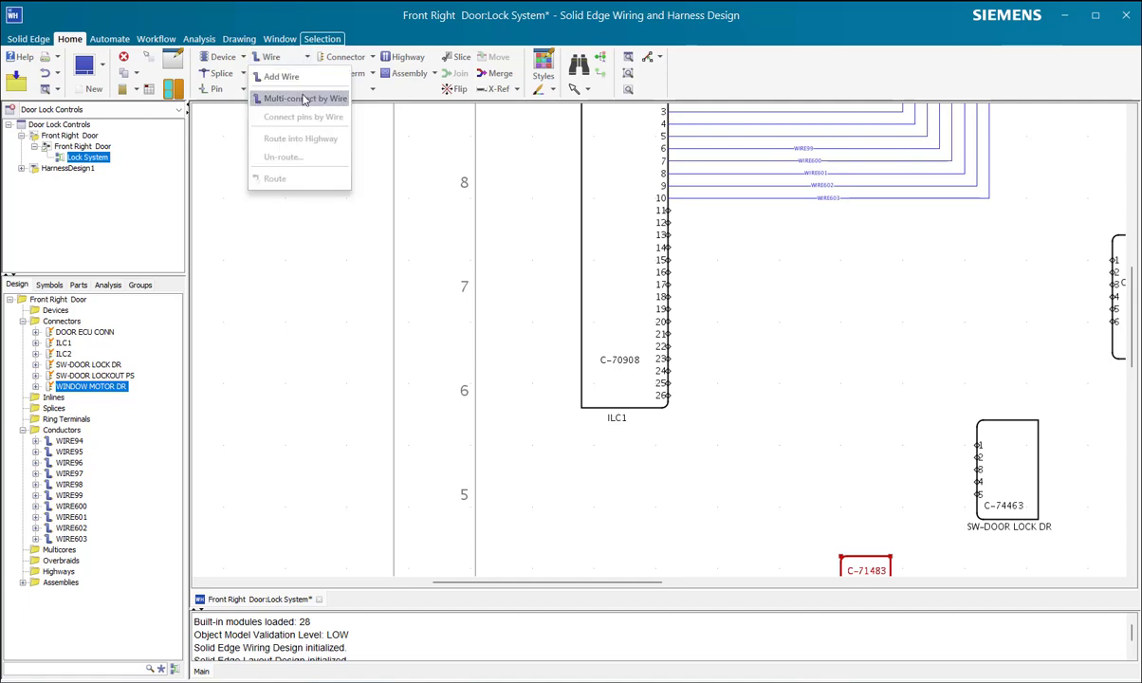
left_click(313, 97)
left_click_drag(643, 201, 667, 272)
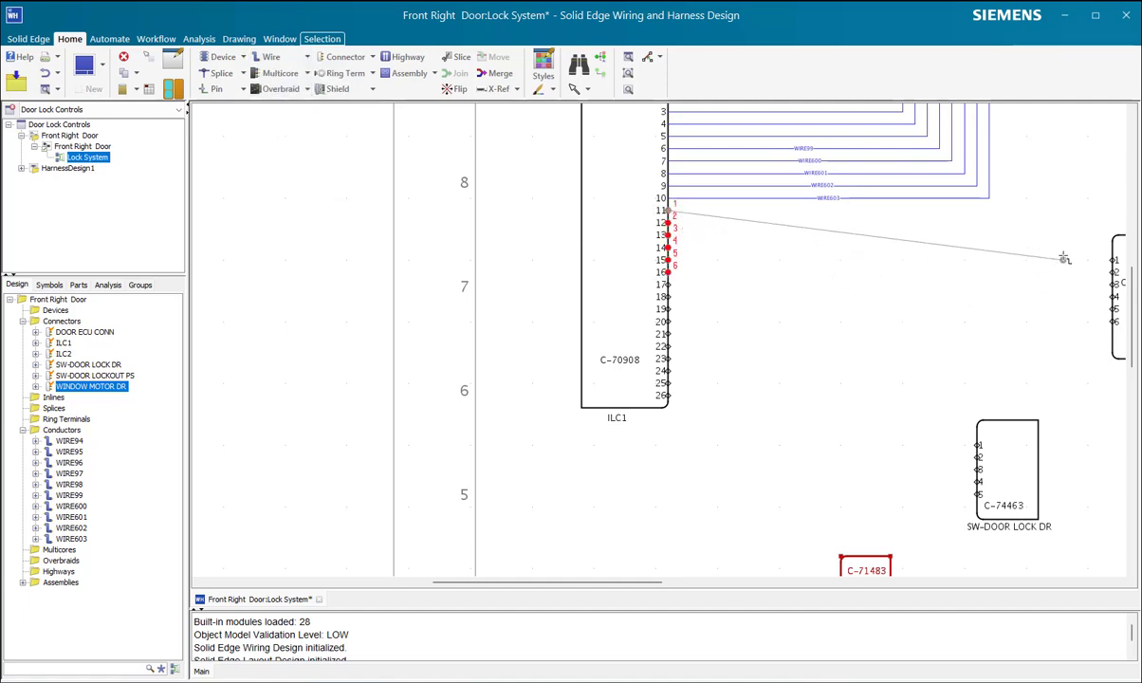
left_click_drag(1122, 326, 936, 340)
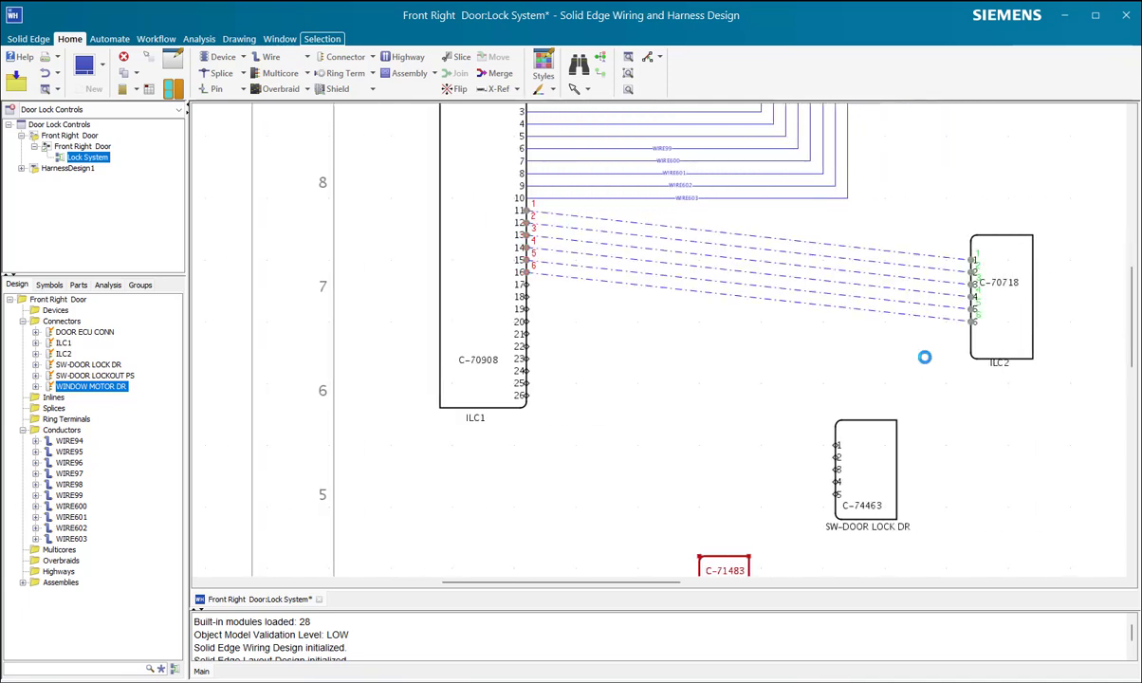
Step: Connect pins 17 to 21 of ILC1 to pins 1 to 5 of SW-DOOR LOCK DR using Multi-connect by Wire
left_click(925, 361)
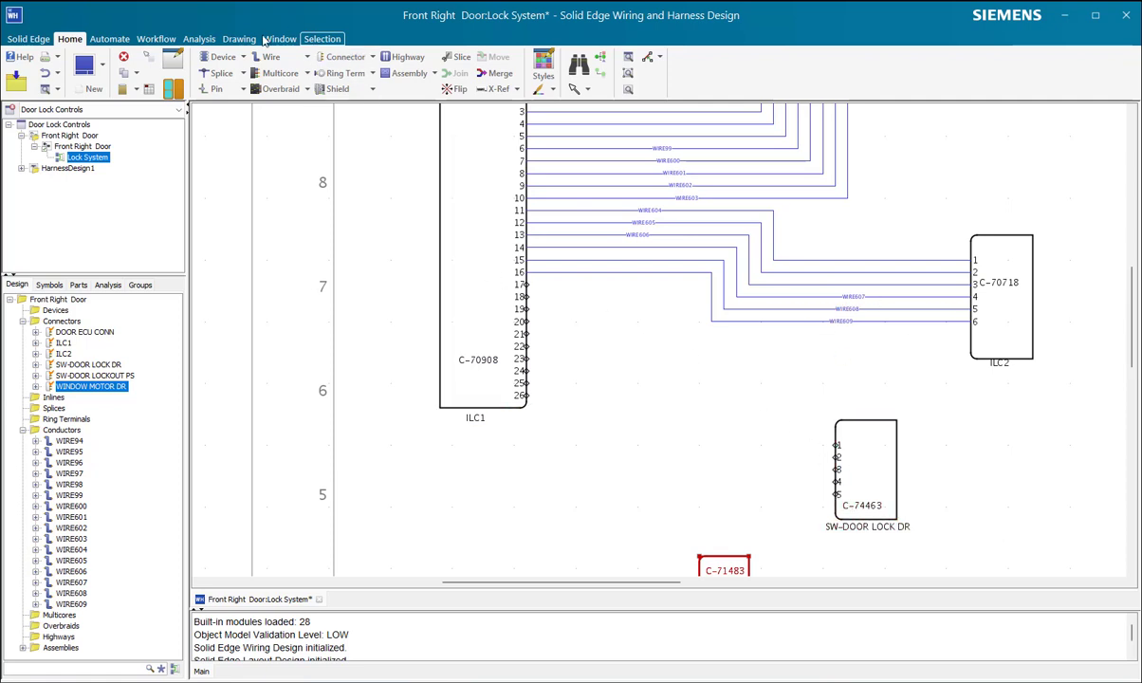
left_click(304, 60)
left_click(283, 75)
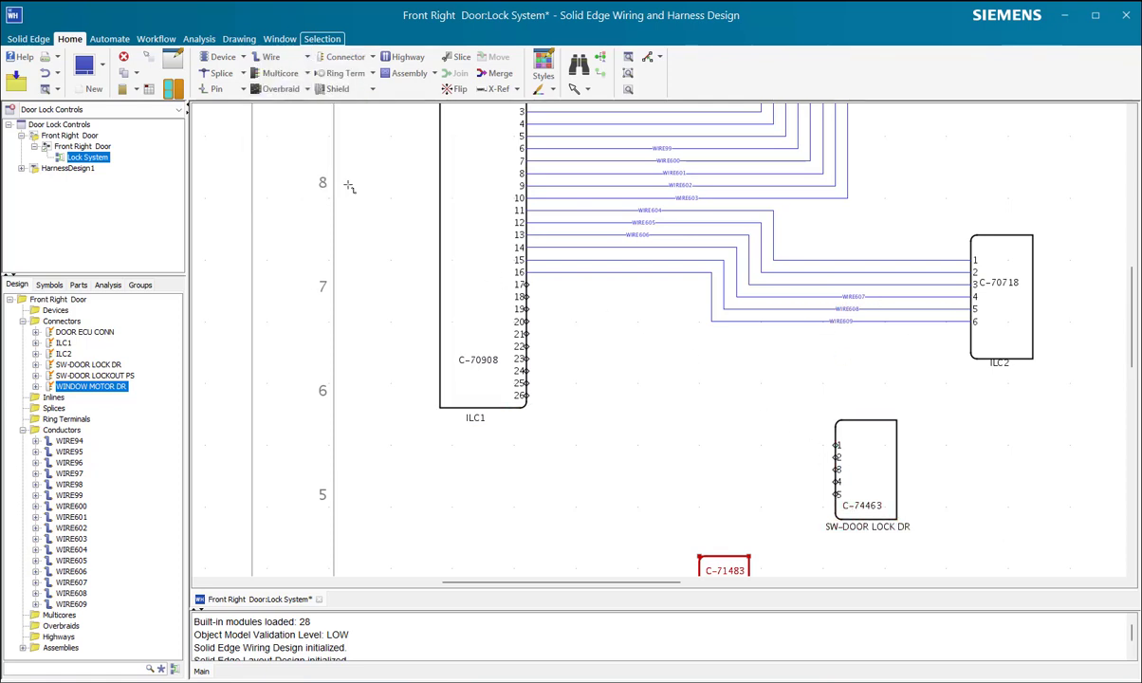
left_click_drag(511, 281, 548, 346)
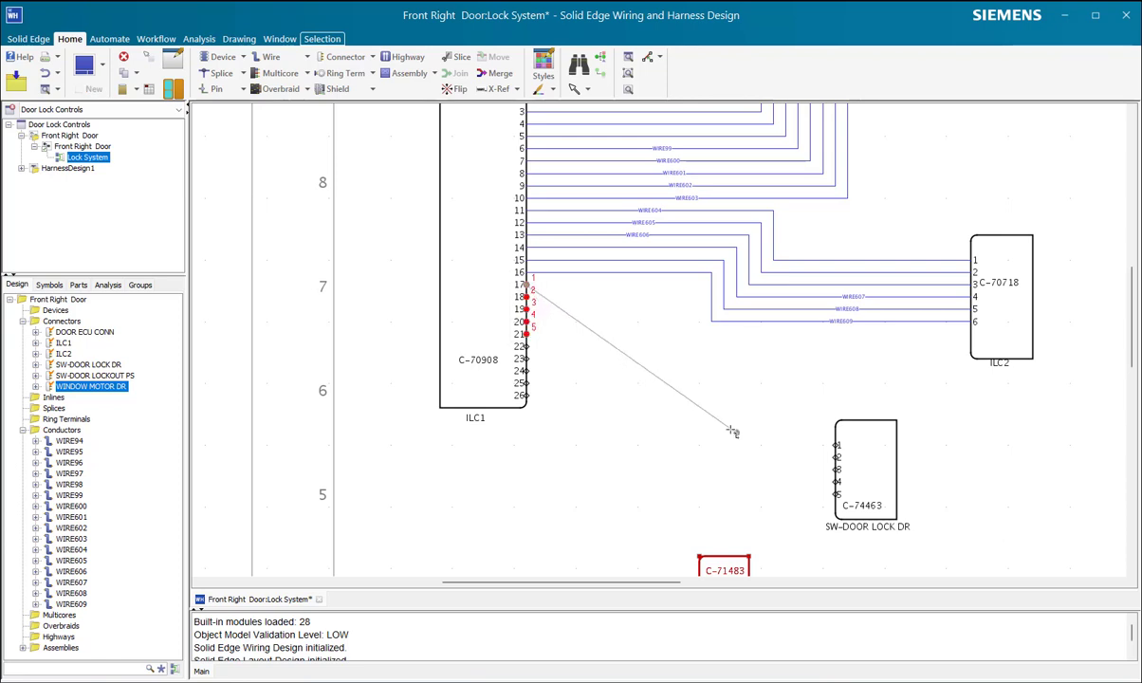
left_click(840, 494)
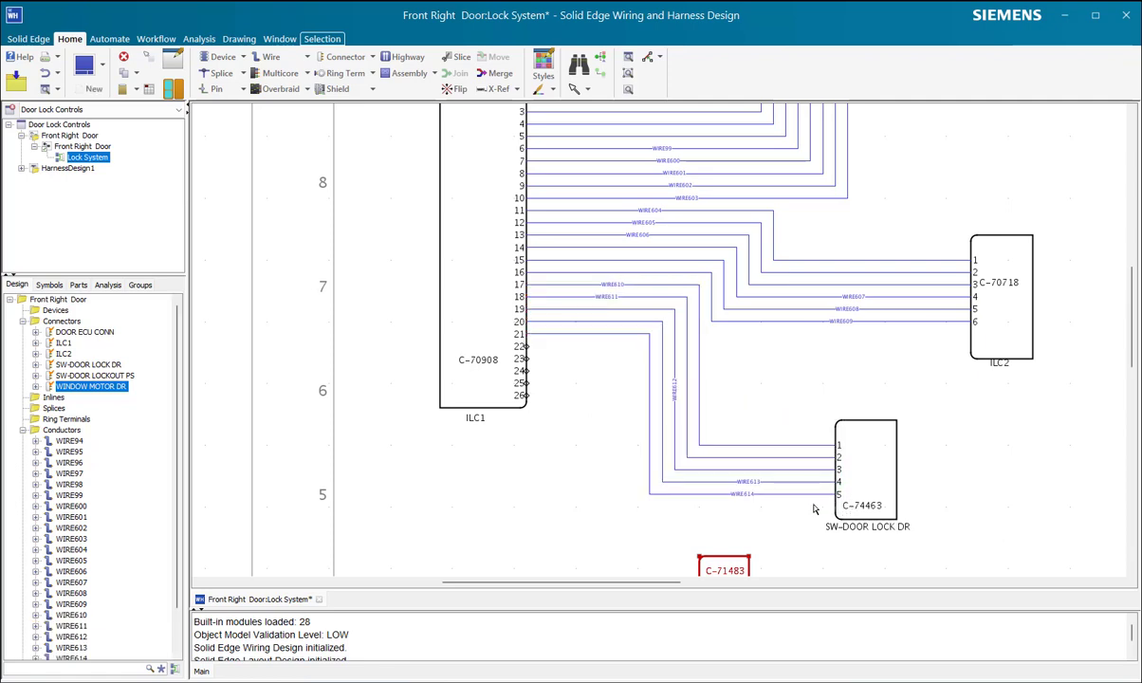
Step: Move SW-DOOR LOCK DR sideways until it sits beneath ILC2, and nudge ILC2 slightly up the sheet
scroll(720, 475, "down", 8)
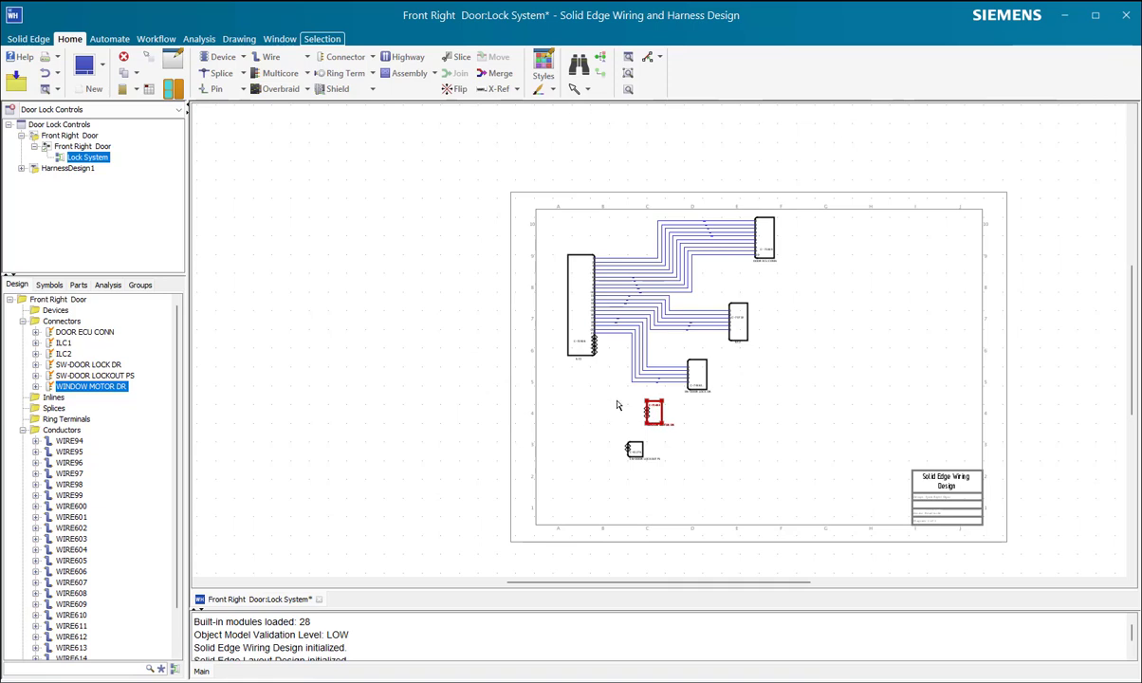
left_click_drag(700, 371, 730, 371)
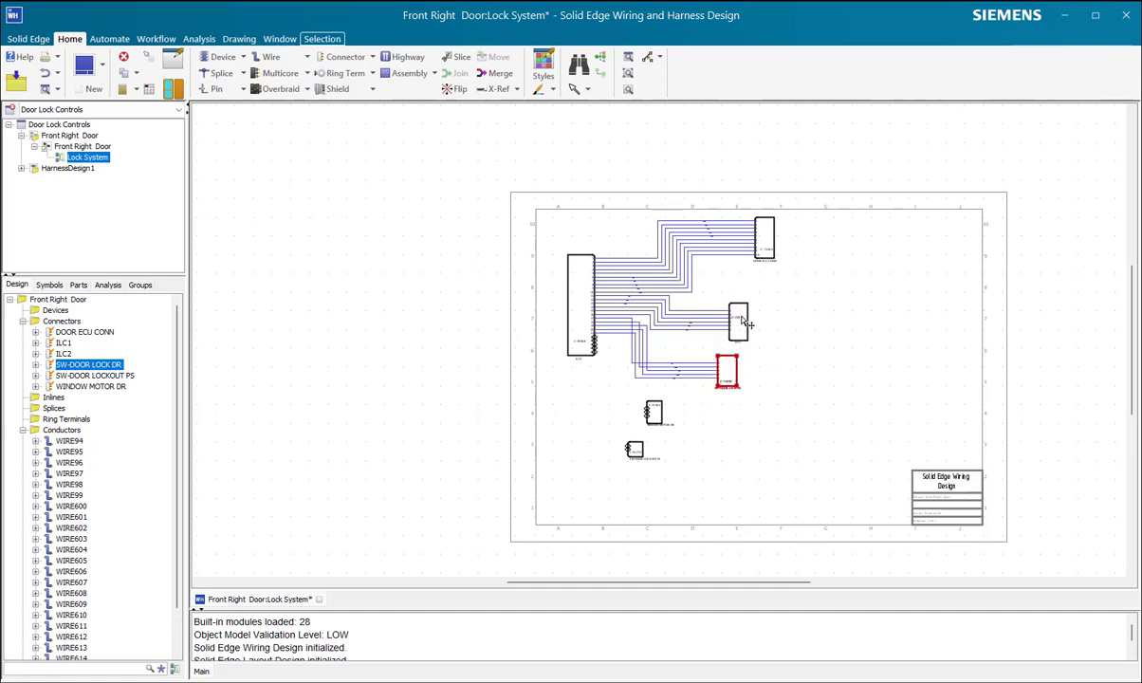
left_click(745, 324)
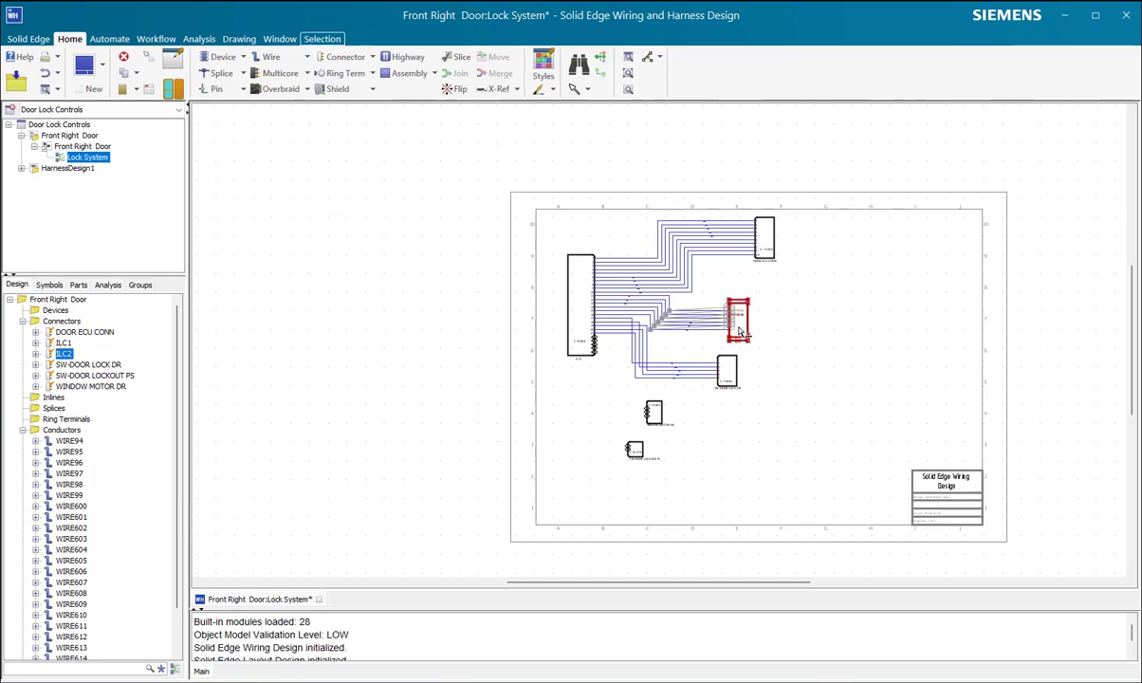
key("Delete")
scroll(628, 381, "down", 3)
scroll(628, 380, "up", 5)
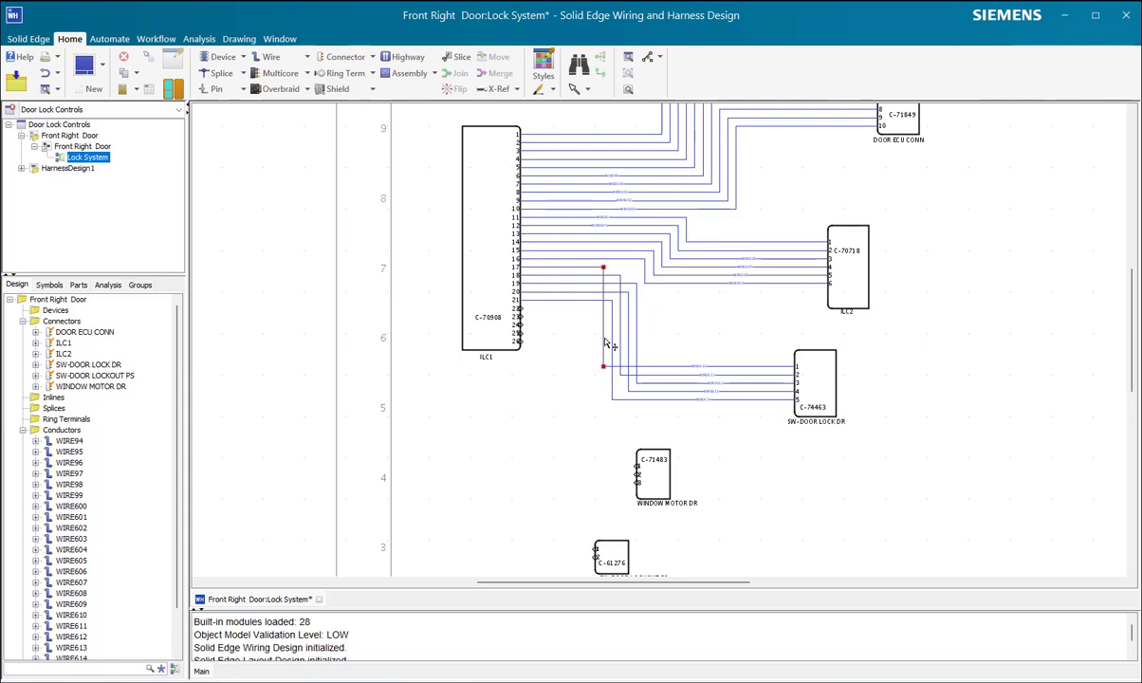
Step: Shift the vertical segment of WIRE610 away from ILC1, past the vertical runs of the other SW-DOOR LOCK DR wires
left_click(606, 342)
left_click_drag(605, 339, 638, 337)
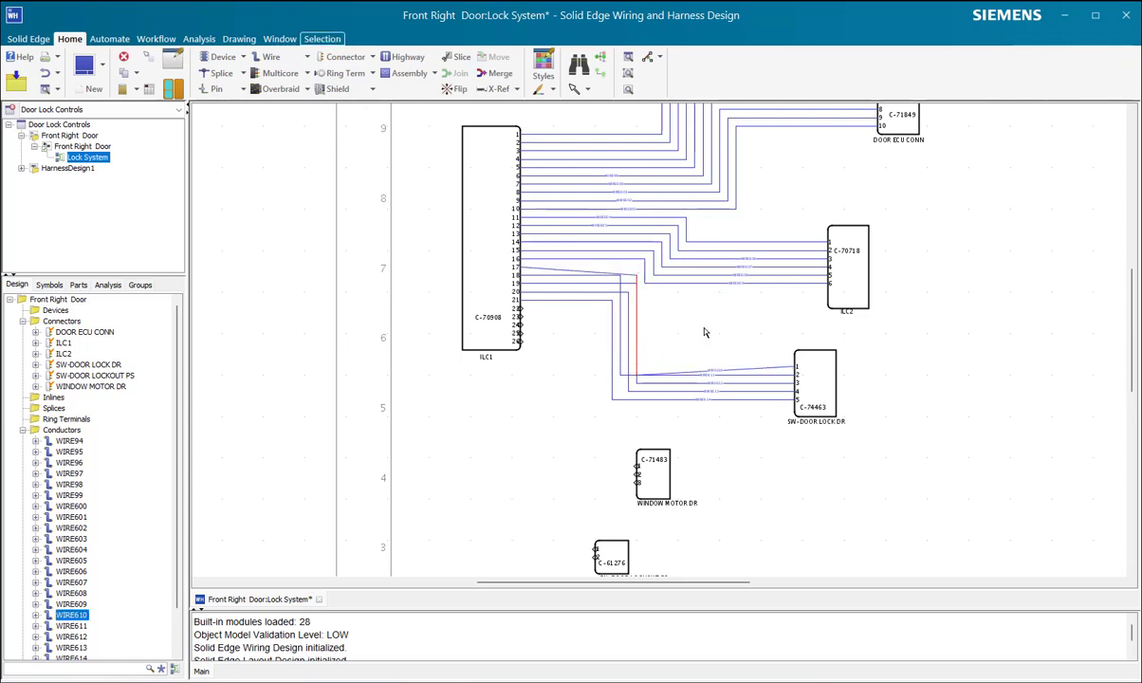
left_click(613, 274)
left_click_drag(613, 275, 611, 272)
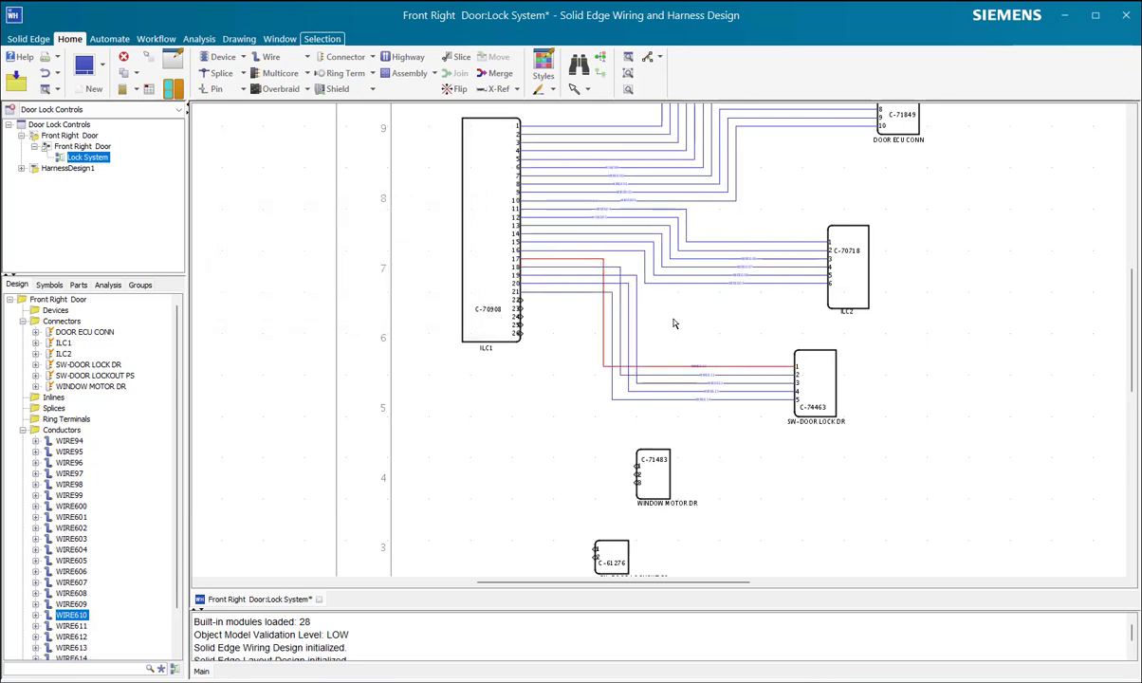
left_click(604, 332)
mouse_move(604, 332)
left_mouse_down()
mouse_move(646, 327)
mouse_move(622, 332)
left_mouse_up()
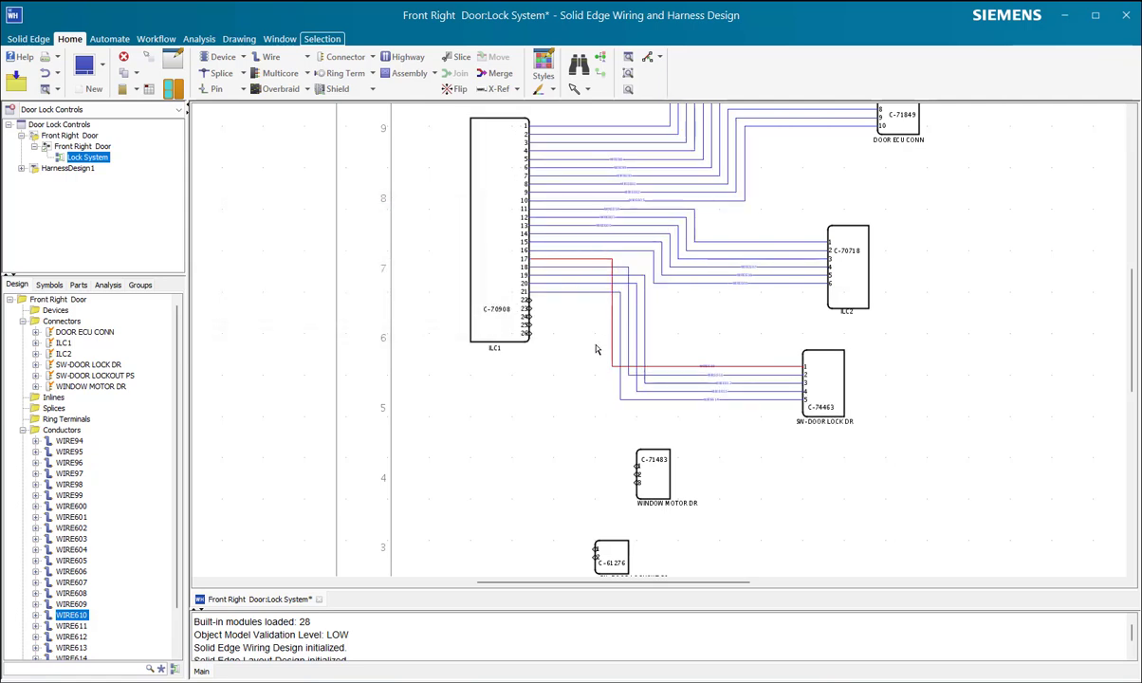
left_click(581, 347)
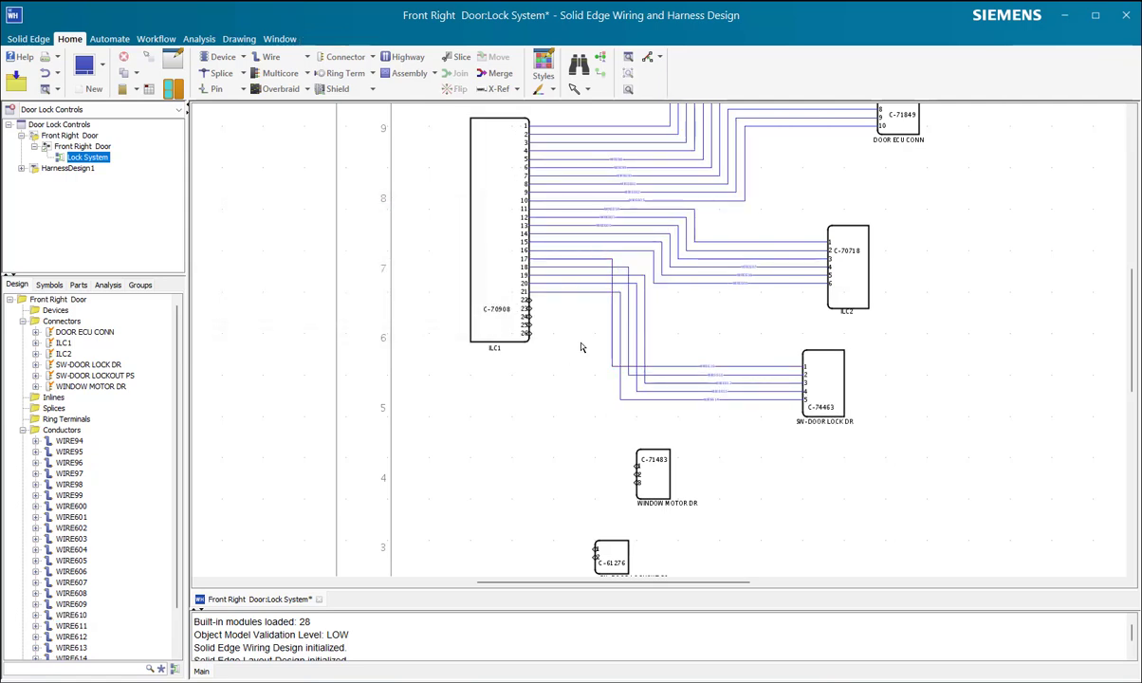
left_click(612, 306)
left_click_drag(612, 306, 653, 330)
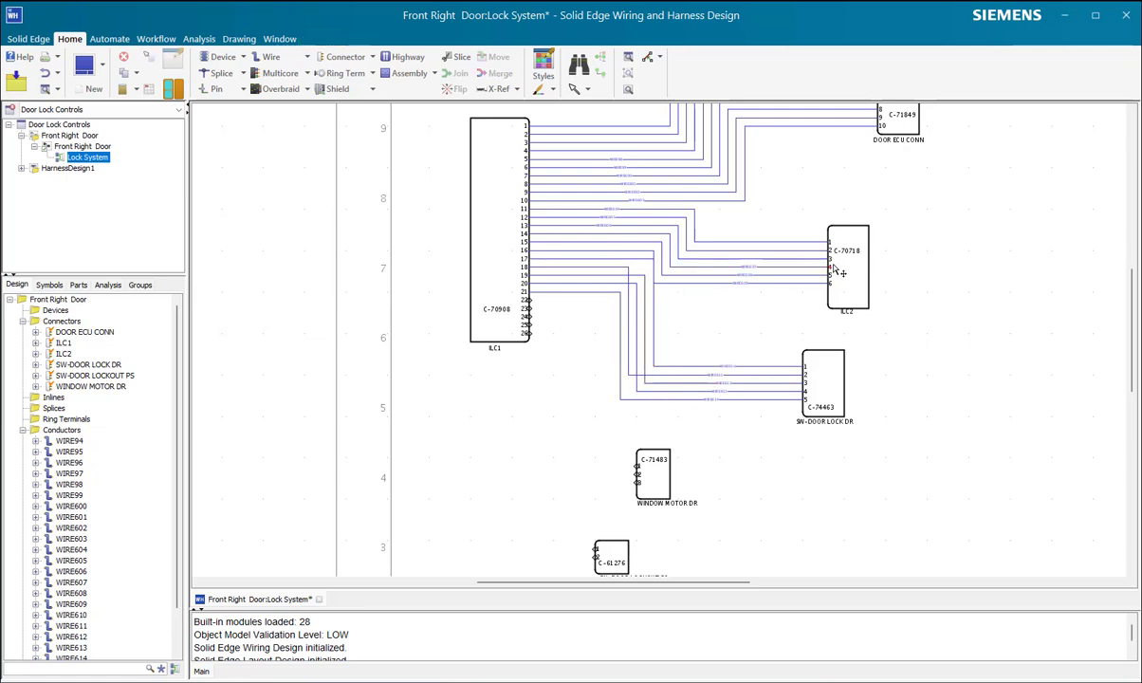
Step: Move ILC2 up and further from ILC1, and place WIRE611's vertical segment just beyond that of WIRE610
mouse_move(844, 271)
left_mouse_down()
mouse_move(865, 264)
mouse_move(864, 273)
left_mouse_up()
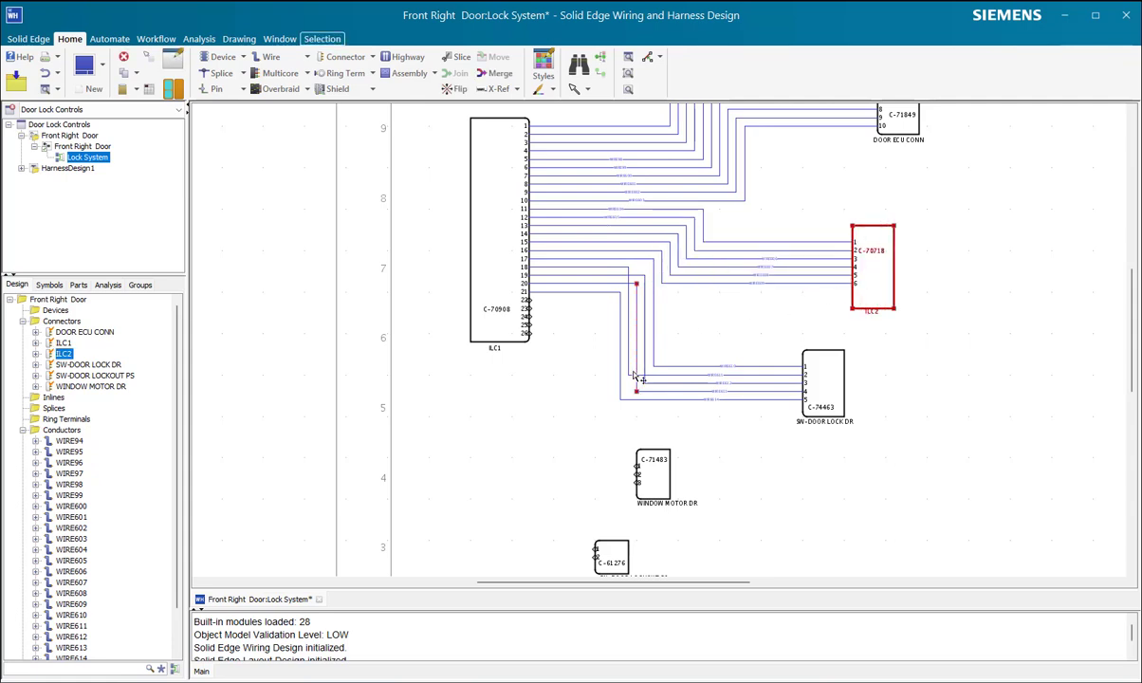
left_click_drag(630, 326, 673, 321)
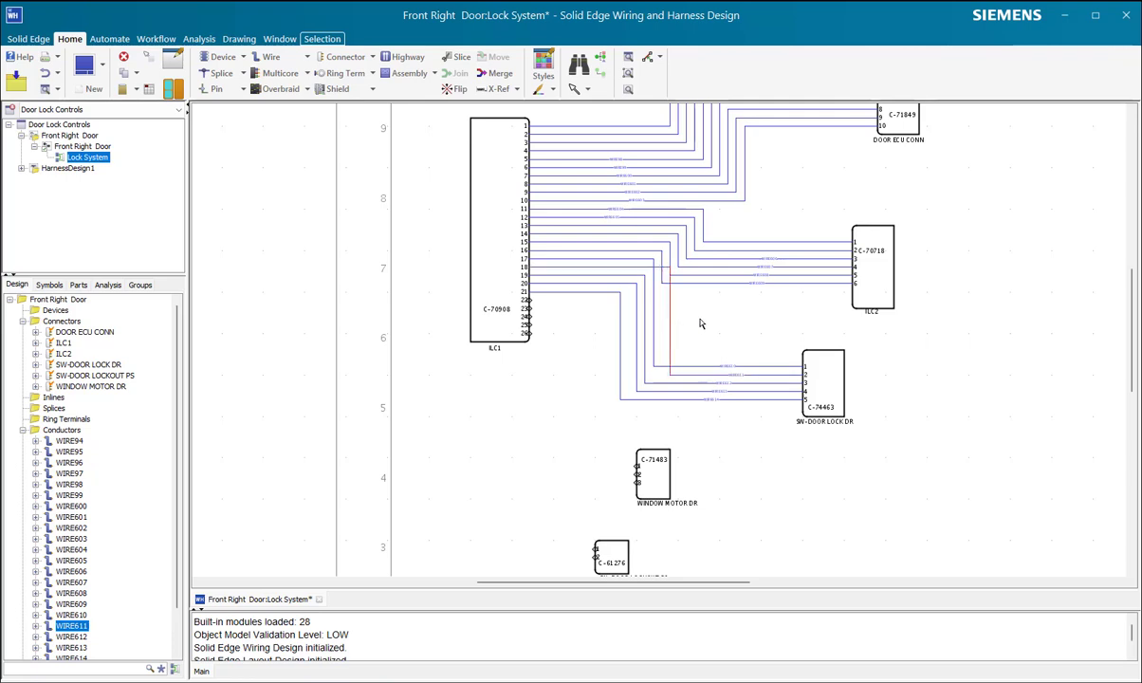
left_click(706, 322)
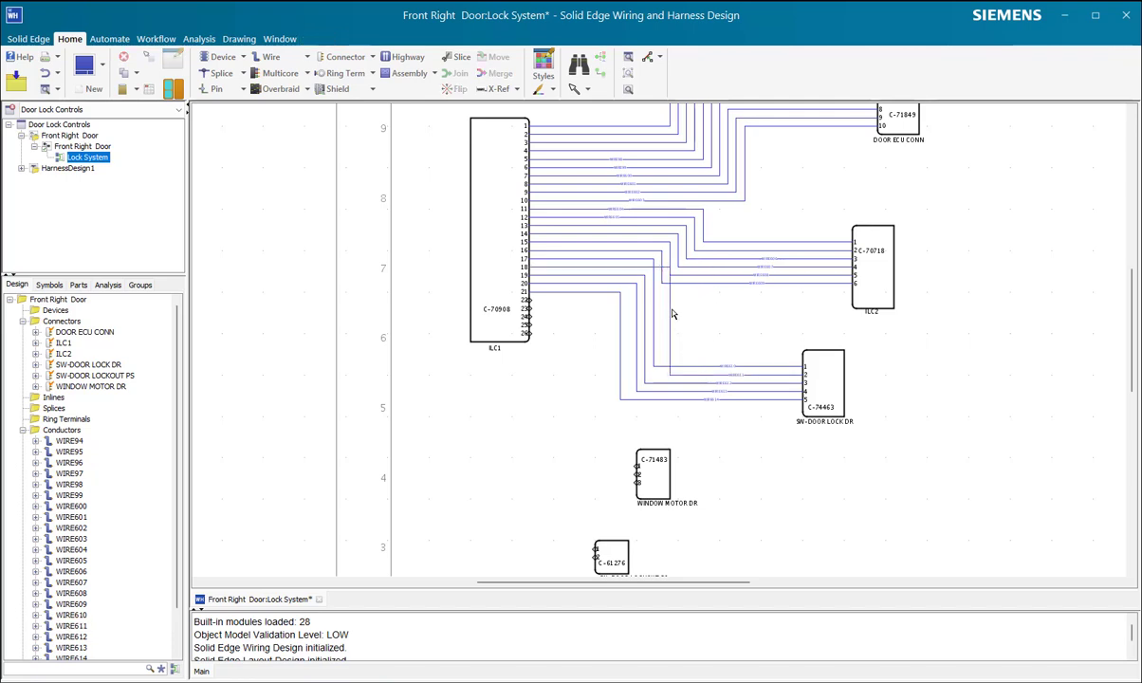
left_click_drag(673, 318, 655, 320)
left_click_drag(863, 278, 889, 267)
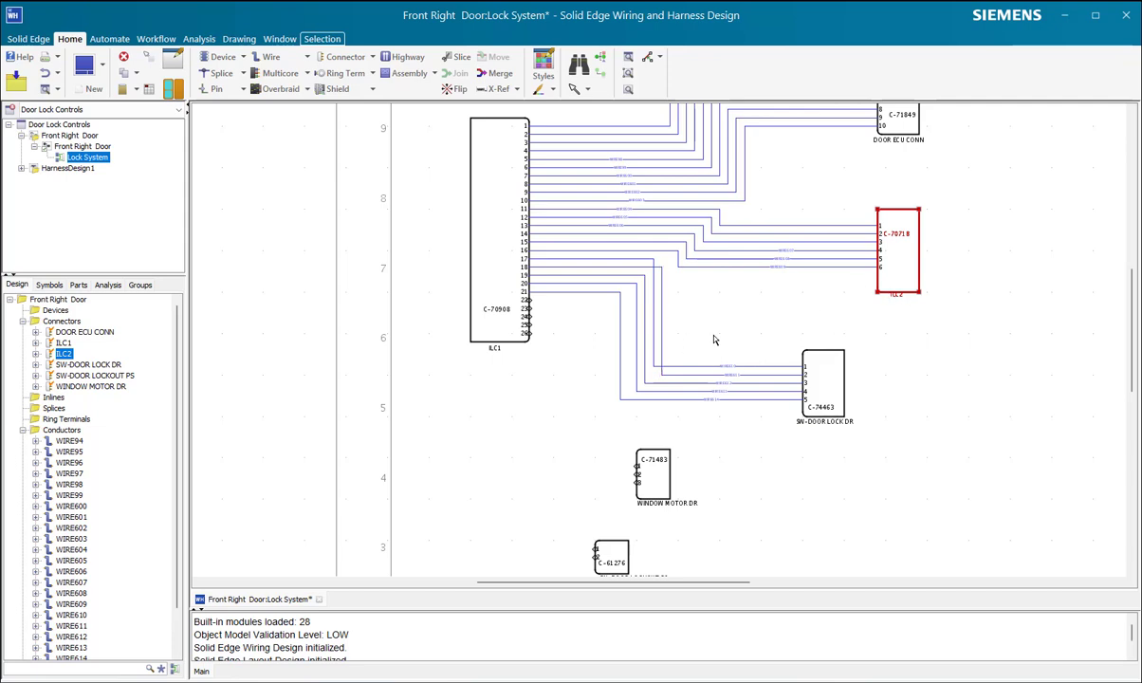
Step: Move WINDOW MOTOR DR horizontally toward ILC1 so it sits just above SW-DOOR LOCKOUT PS
left_click_drag(670, 504, 636, 502)
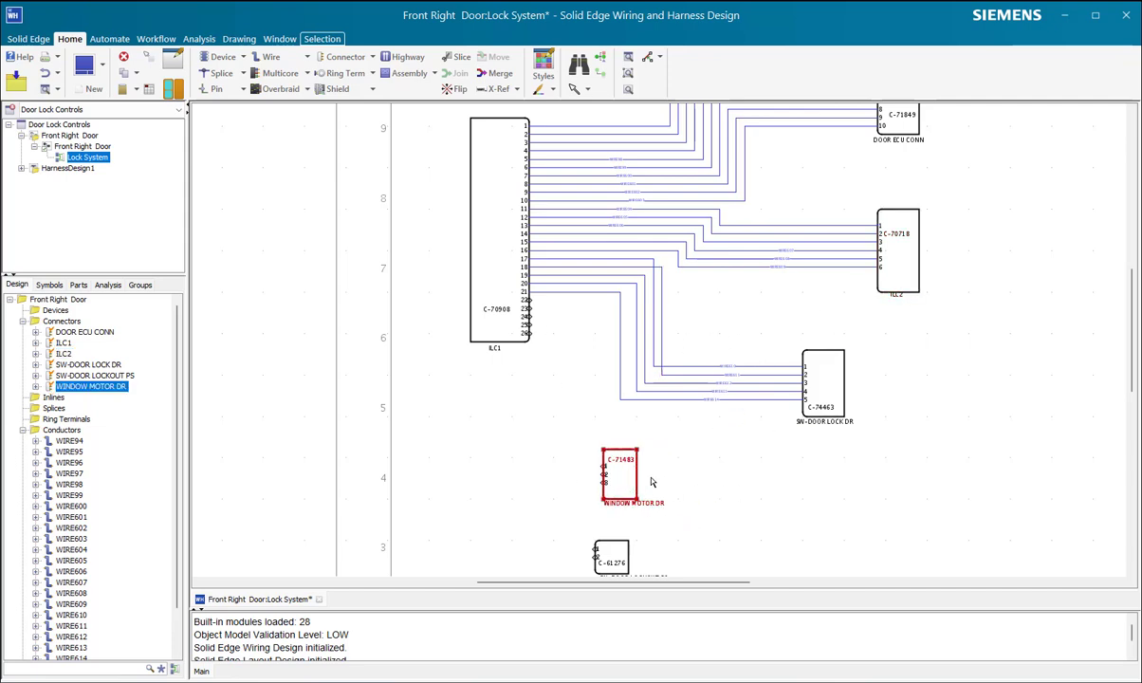
scroll(534, 367, "up", 2)
scroll(568, 392, "down", 5)
scroll(567, 404, "up", 4)
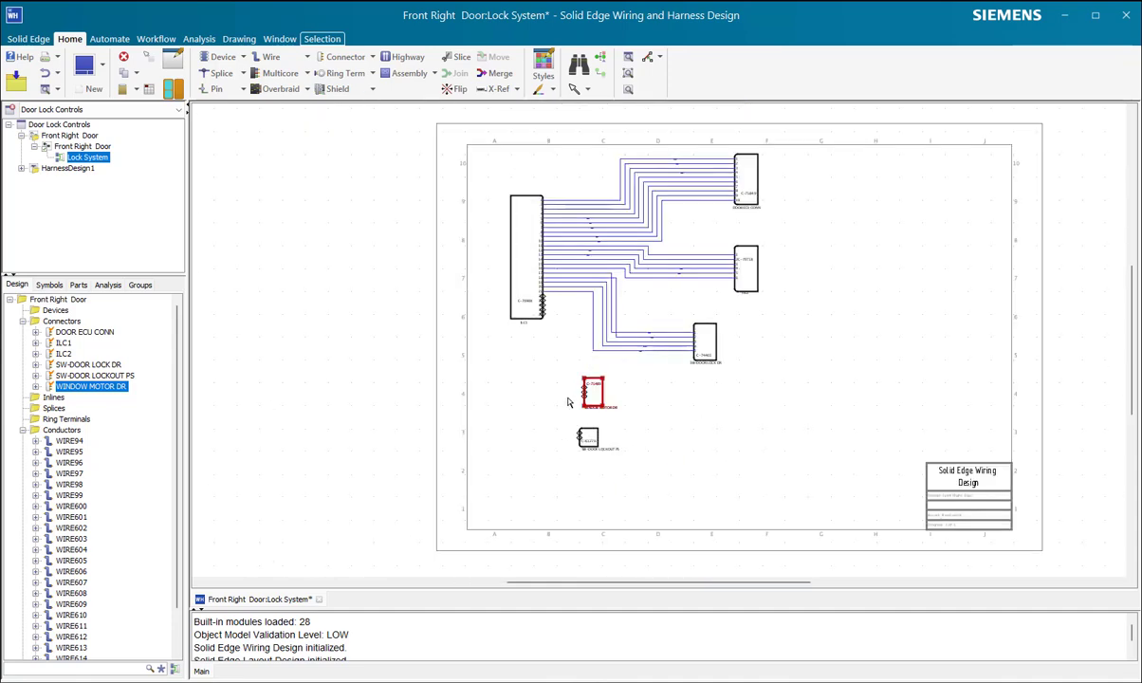
Step: Connect pins 22 to 24 of ILC1 to pins 1 to 3 of WINDOW MOTOR DR using Multi-connect by Wire
scroll(588, 406, "down", 5)
scroll(582, 400, "up", 7)
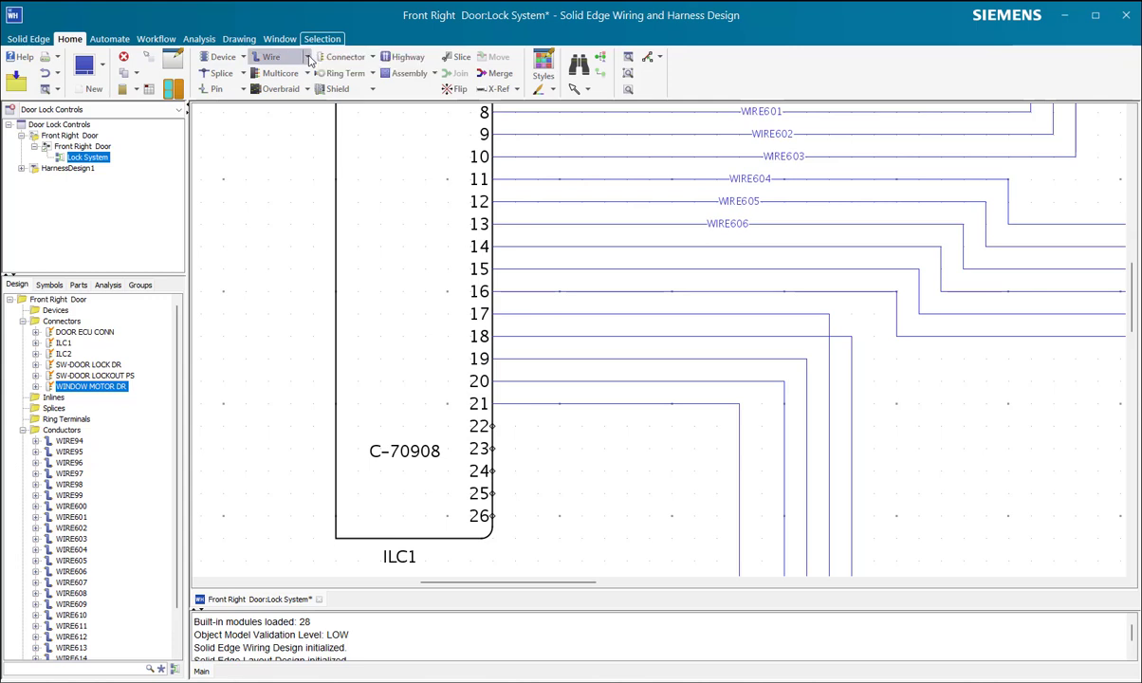
left_click(307, 57)
left_click(305, 98)
left_click_drag(457, 415, 532, 479)
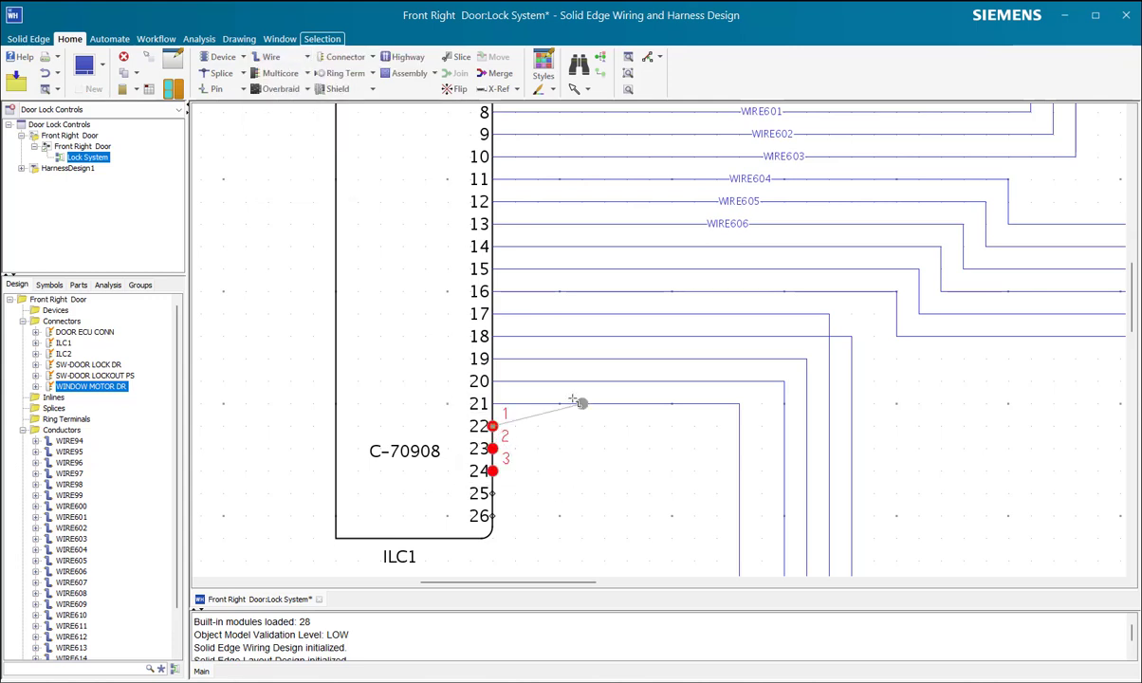
scroll(582, 403, "down", 5)
scroll(567, 410, "up", 6)
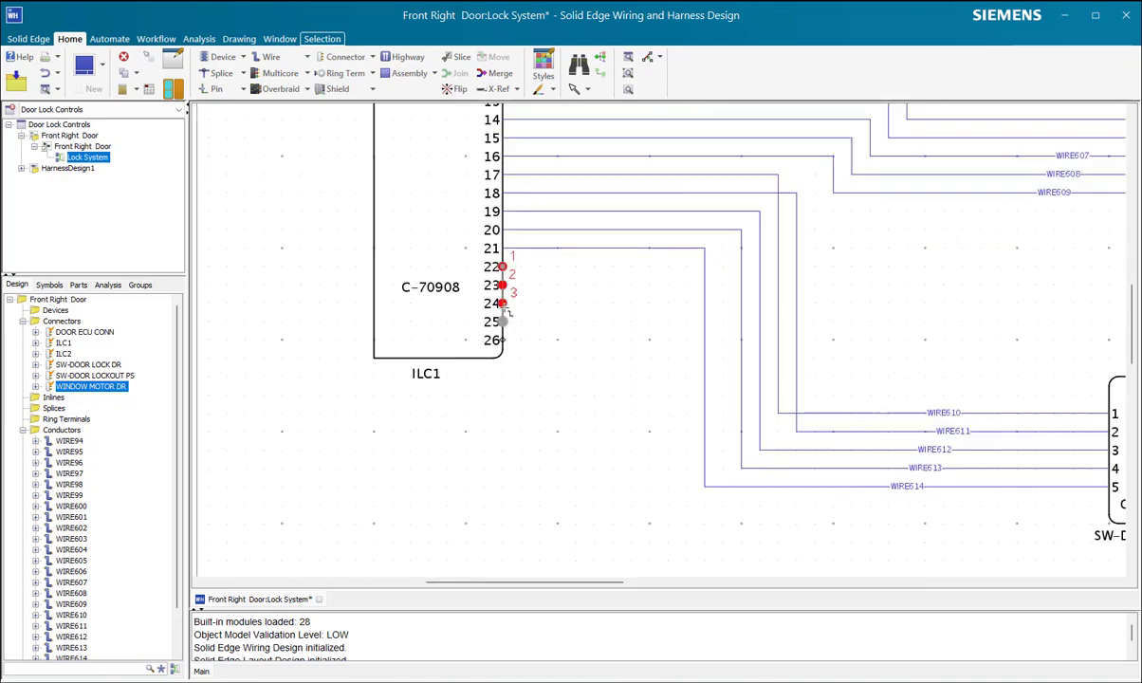
scroll(527, 326, "down", 5)
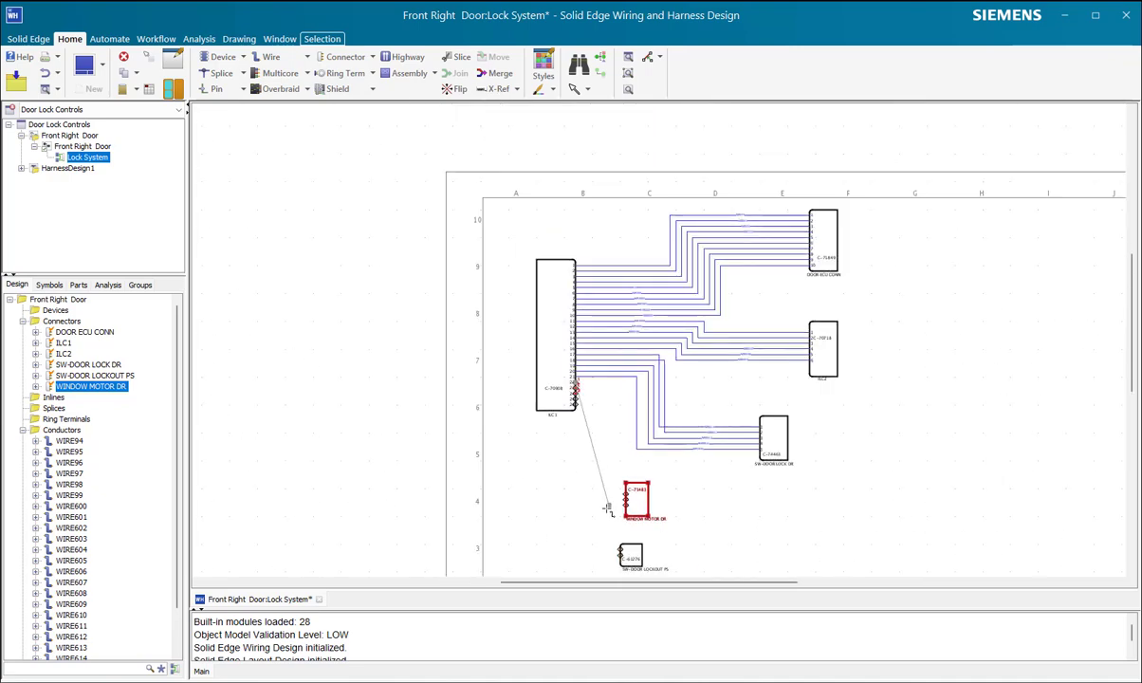
scroll(616, 508, "up", 4)
left_click(679, 518)
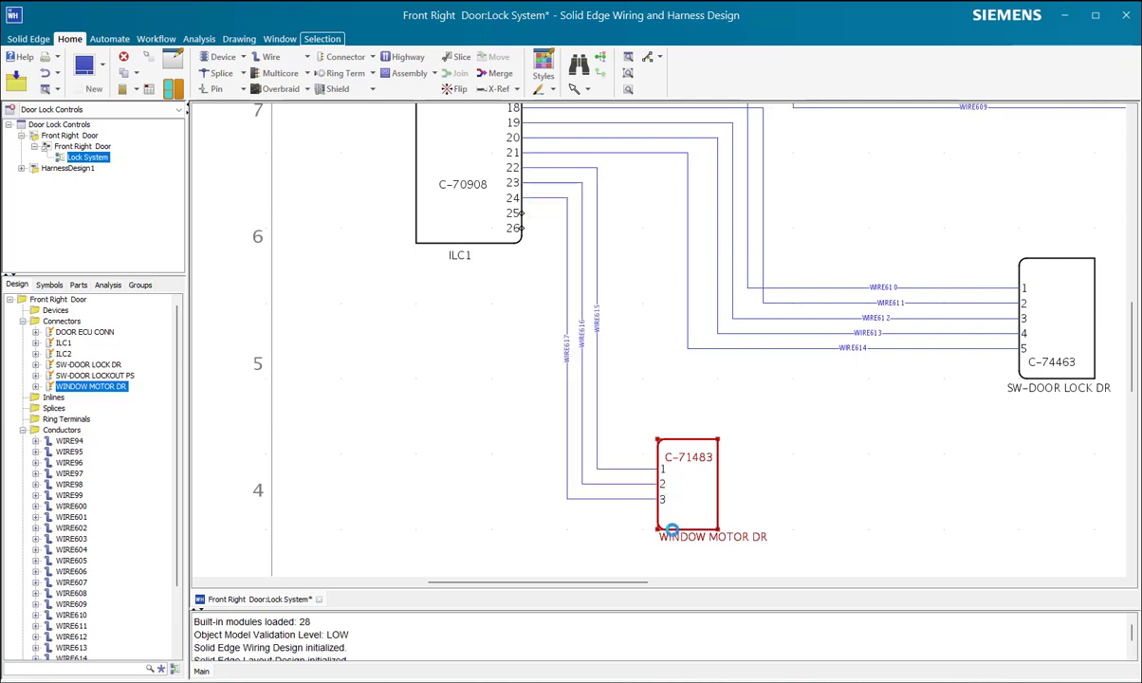
Step: Move WINDOW MOTOR DR horizontally away from its wire bends, and raise SW-DOOR LOCKOUT PS slightly below it
left_click_drag(696, 500, 824, 492)
scroll(688, 505, "down", 6)
scroll(675, 502, "up", 5)
left_click_drag(676, 420, 654, 391)
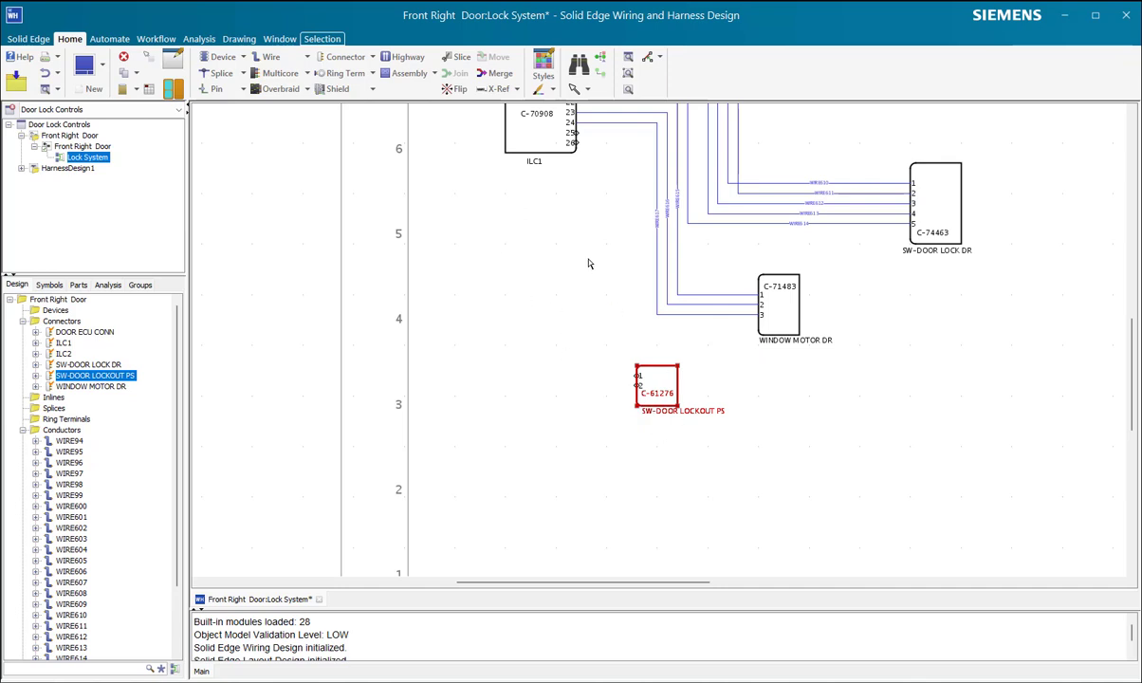
Step: Connect pins 25 and 26 of ILC1 to pins 1 and 2 of SW-DOOR LOCKOUT PS using Multi-connect by Wire
left_click(307, 59)
left_click(296, 98)
left_click(573, 142)
left_click(616, 356)
left_click(638, 375)
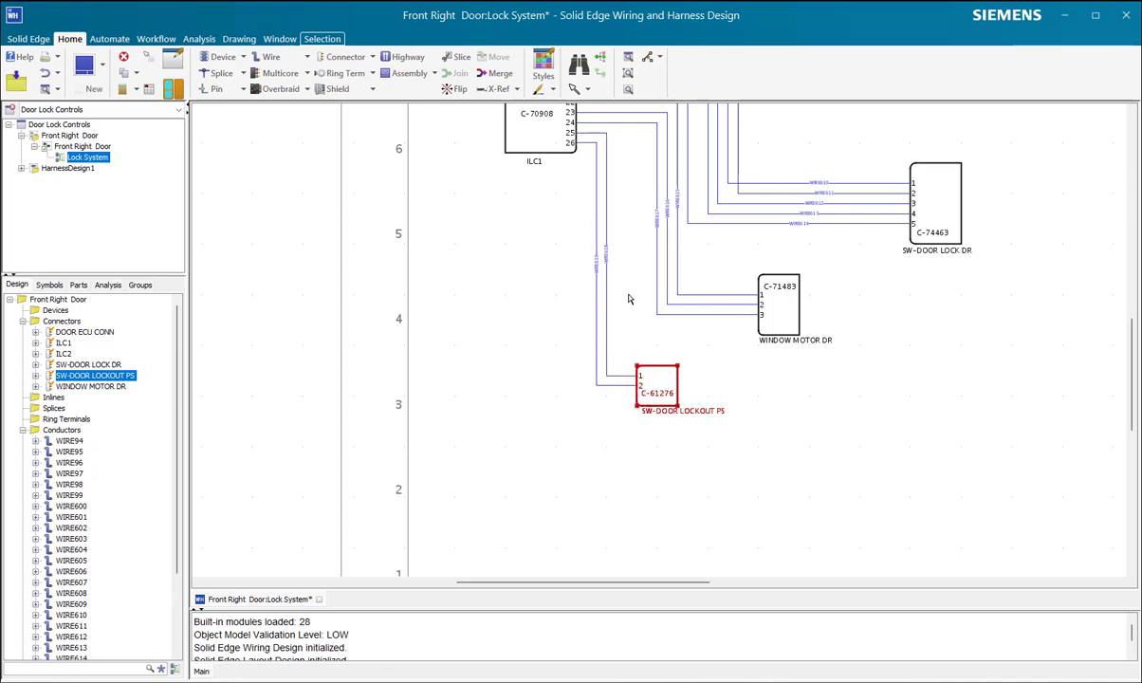
Step: Assign library part W-00.5-B to all ten wires connected to DOOR ECU CONN
scroll(484, 356, "down", 4)
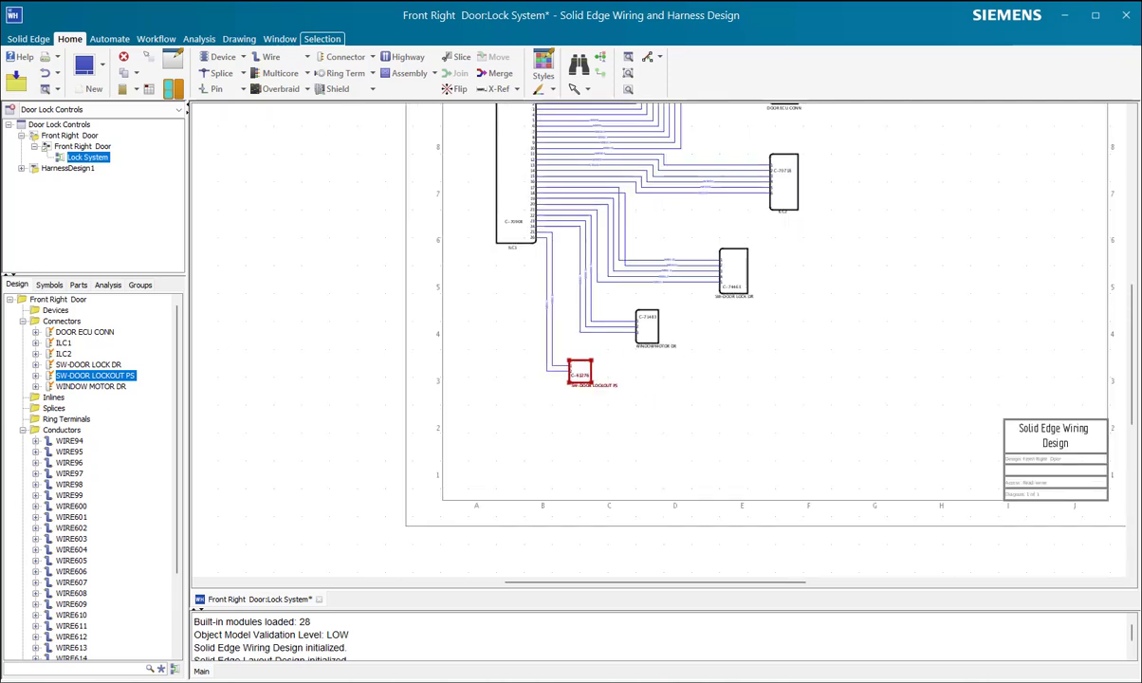
scroll(508, 434, "up", 3)
scroll(512, 395, "down", 6)
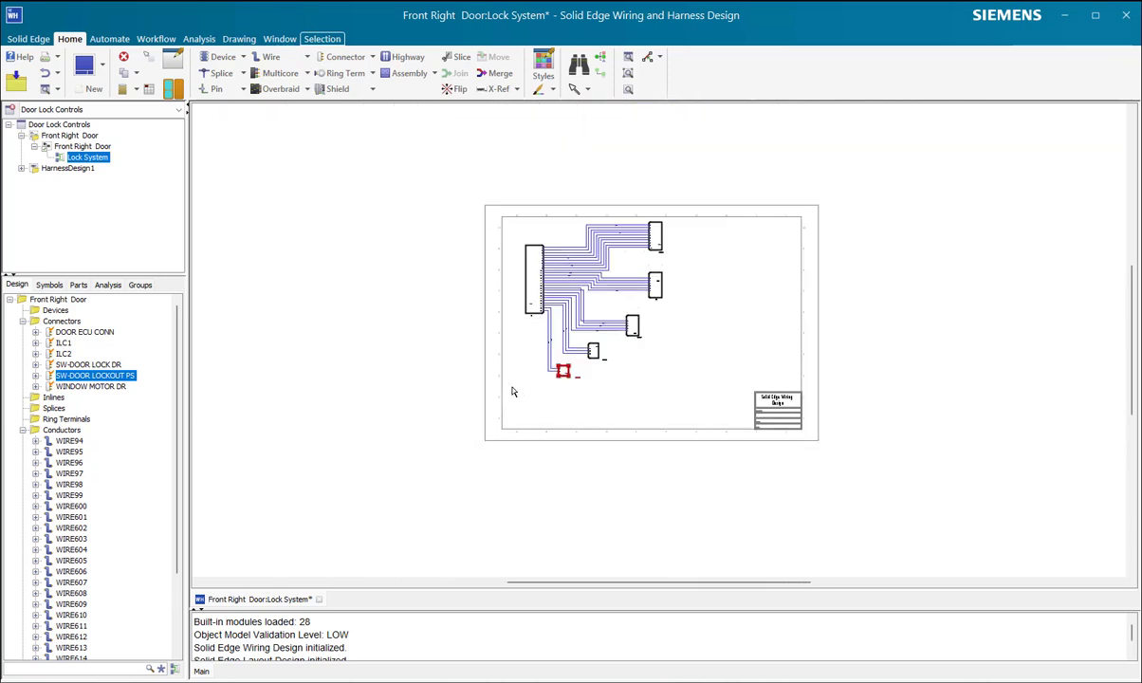
scroll(734, 199, "up", 5)
scroll(543, 319, "down", 4)
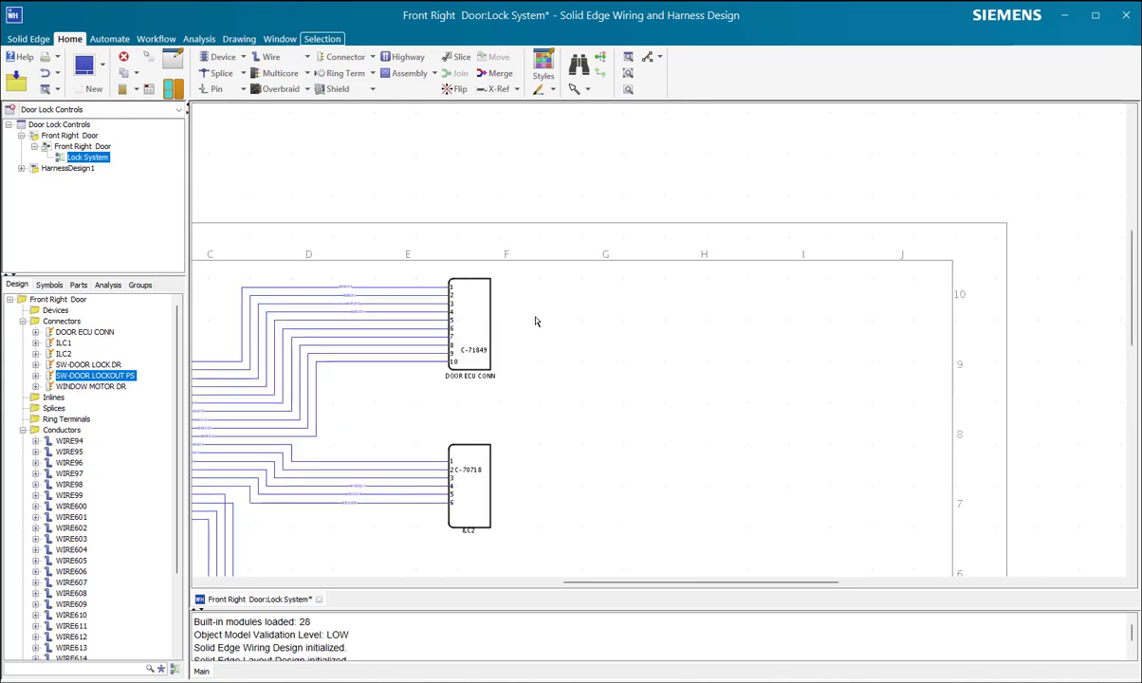
left_click_drag(432, 376, 383, 300)
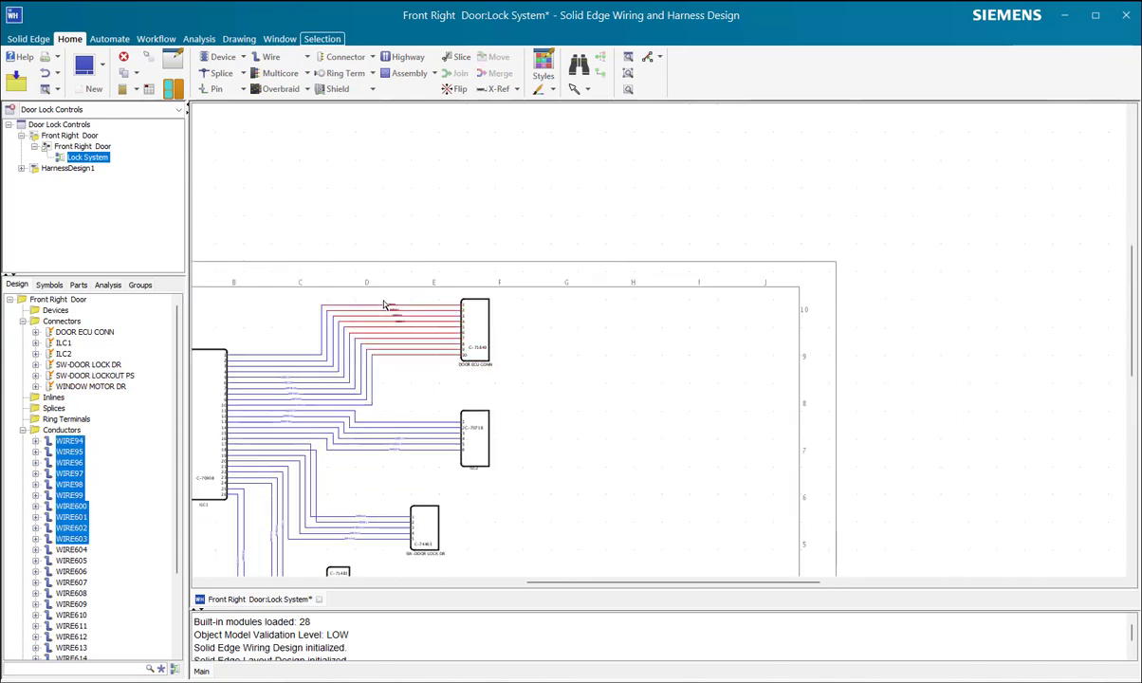
double_click(384, 303)
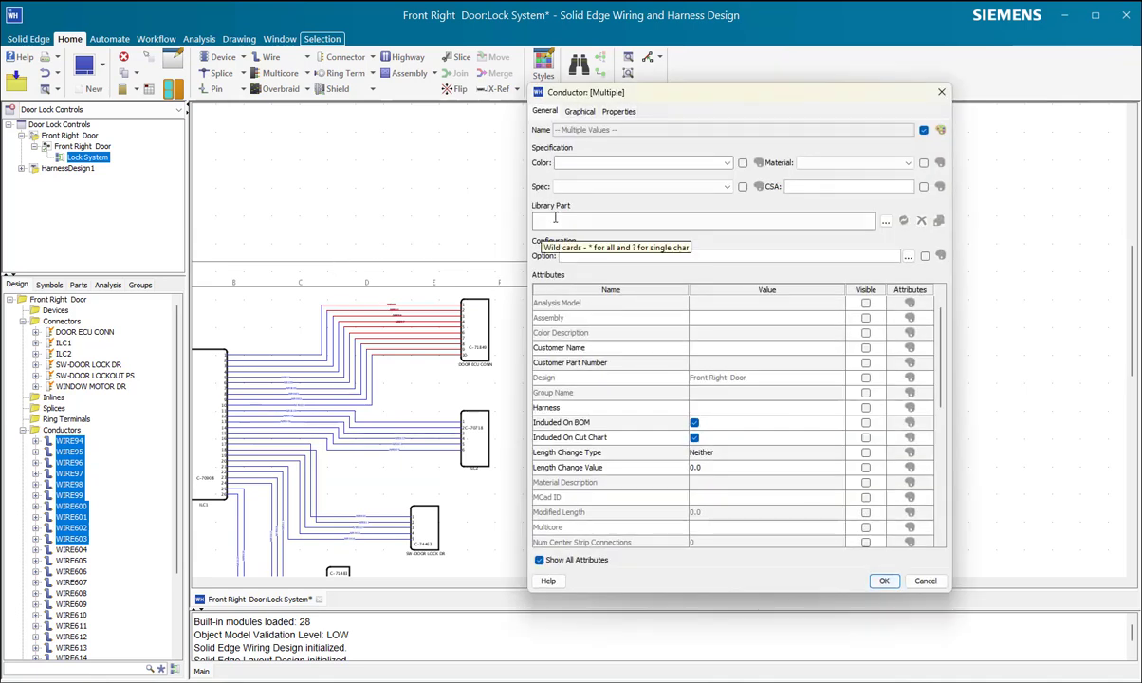
type("w")
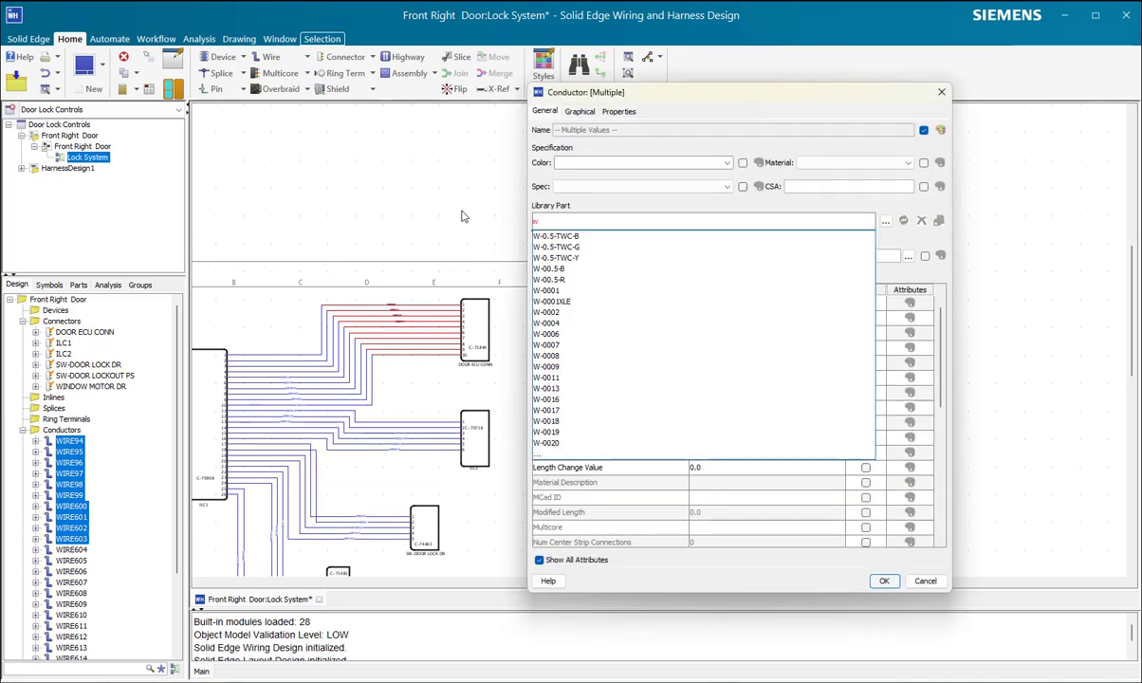
left_click(564, 270)
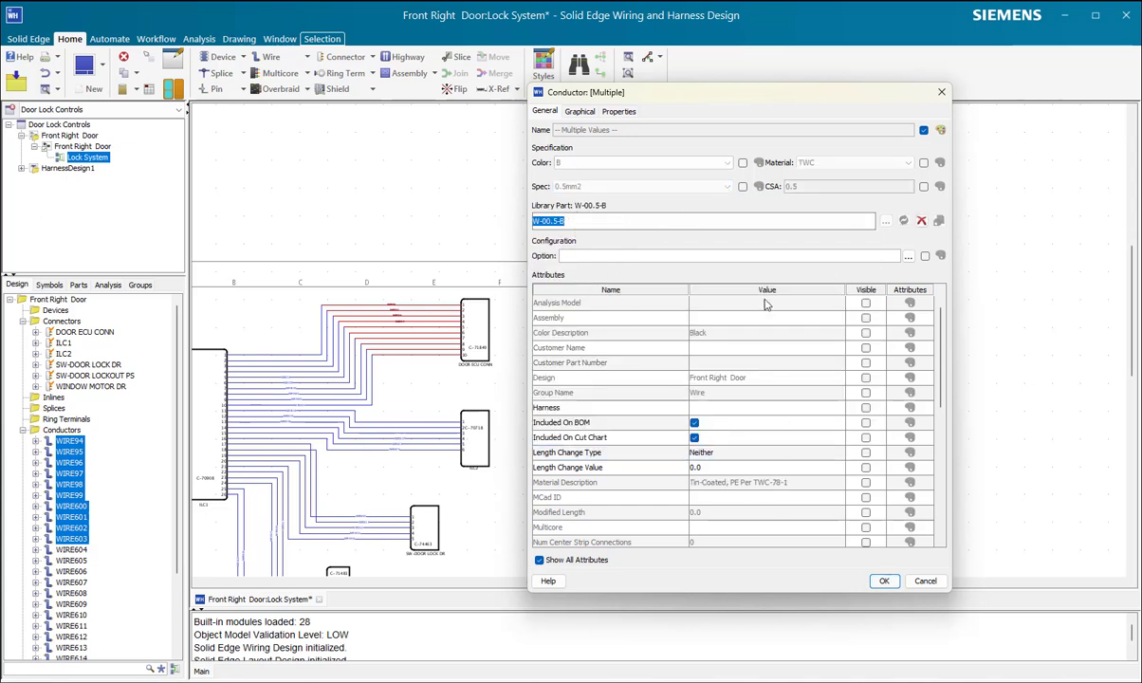
left_click(884, 581)
Step: Assign library part W-00.5-B to the six wires connected to ILC2
left_click_drag(429, 473, 392, 402)
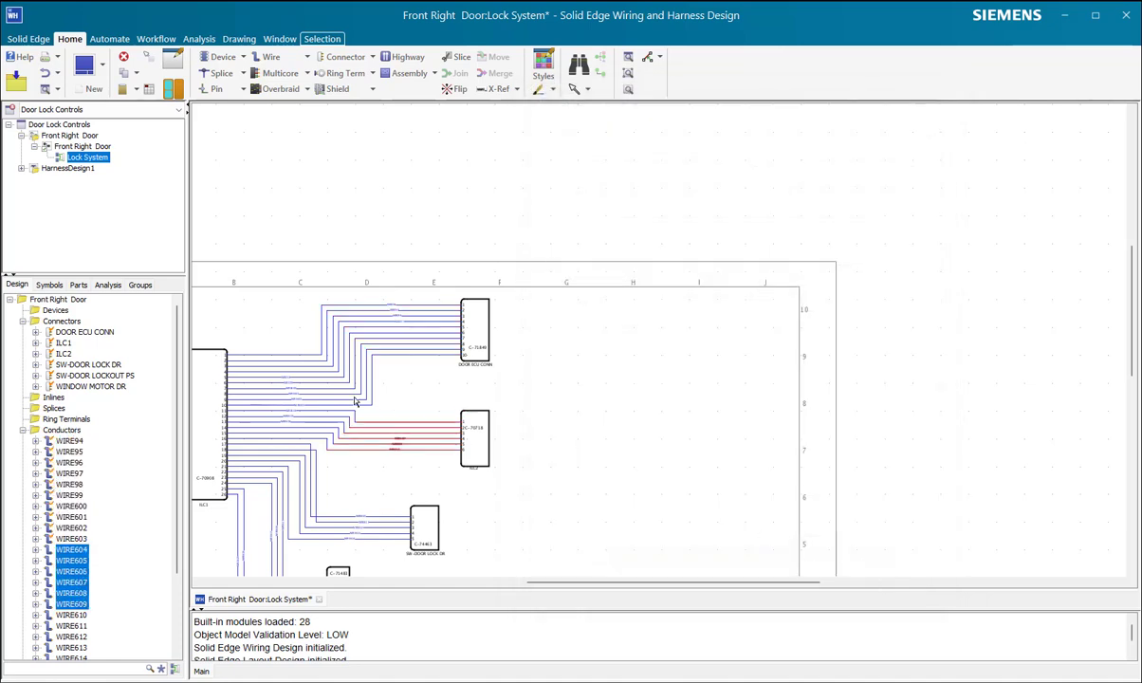
key("ctrl+e")
left_click(566, 221)
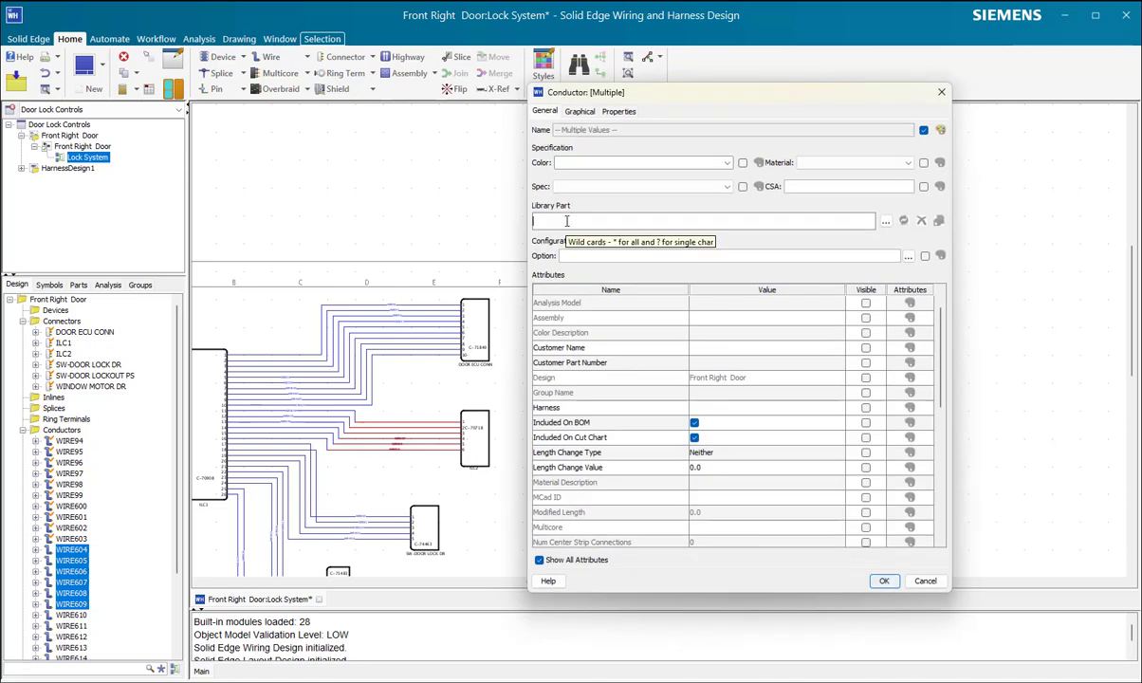
type("w")
left_click(574, 265)
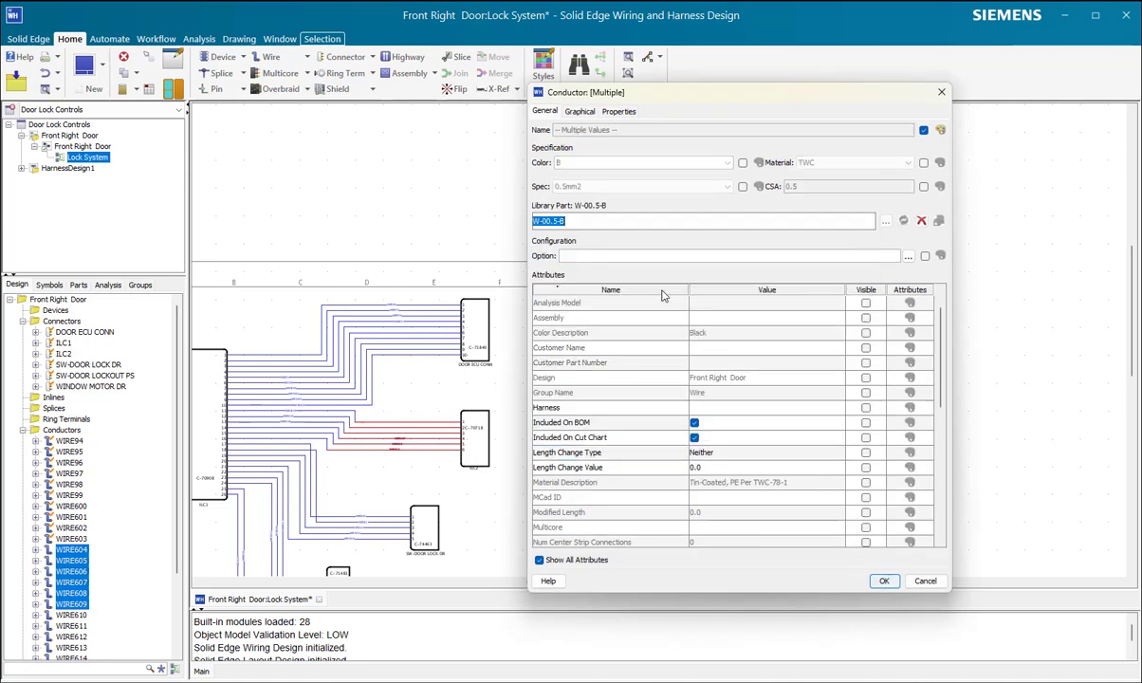
left_click(883, 580)
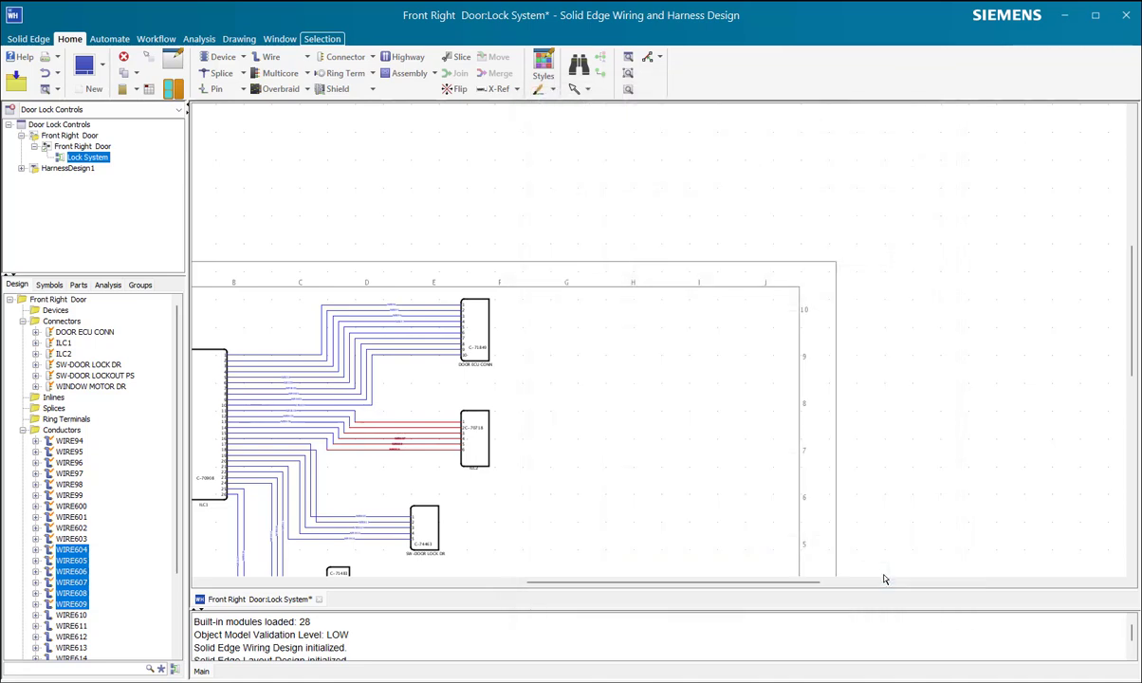
Step: Assign library part W-0006 to the five wires connected to SW-DOOR LOCK DR
left_click(409, 479)
left_click_drag(384, 556, 364, 499)
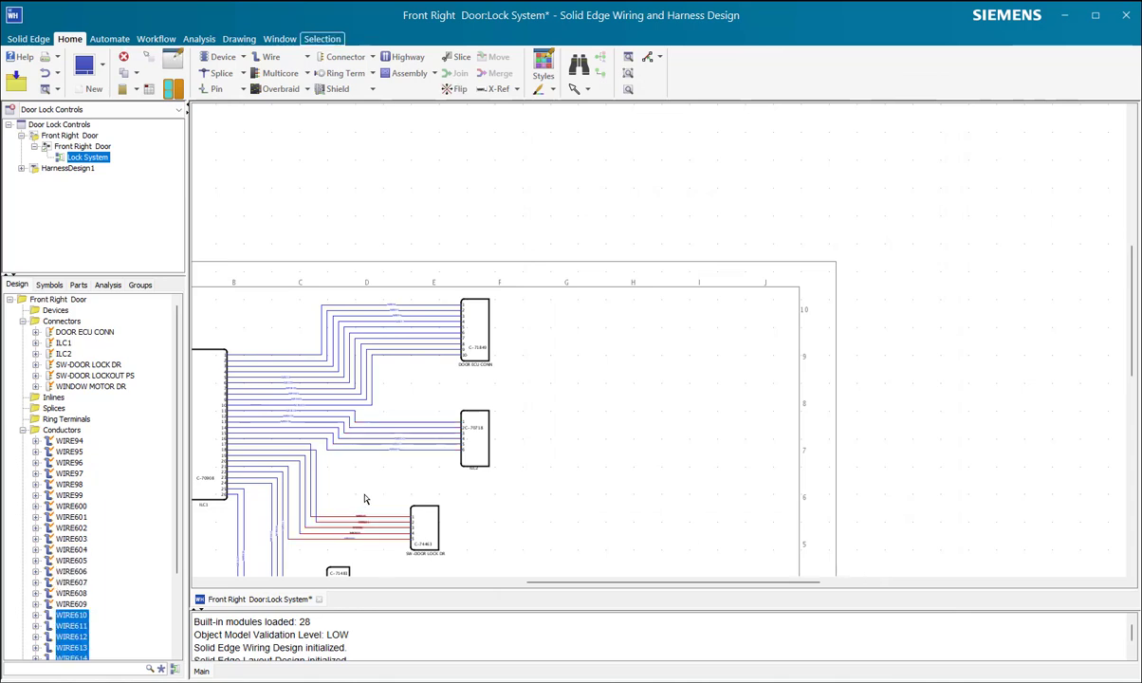
key("alt+Return")
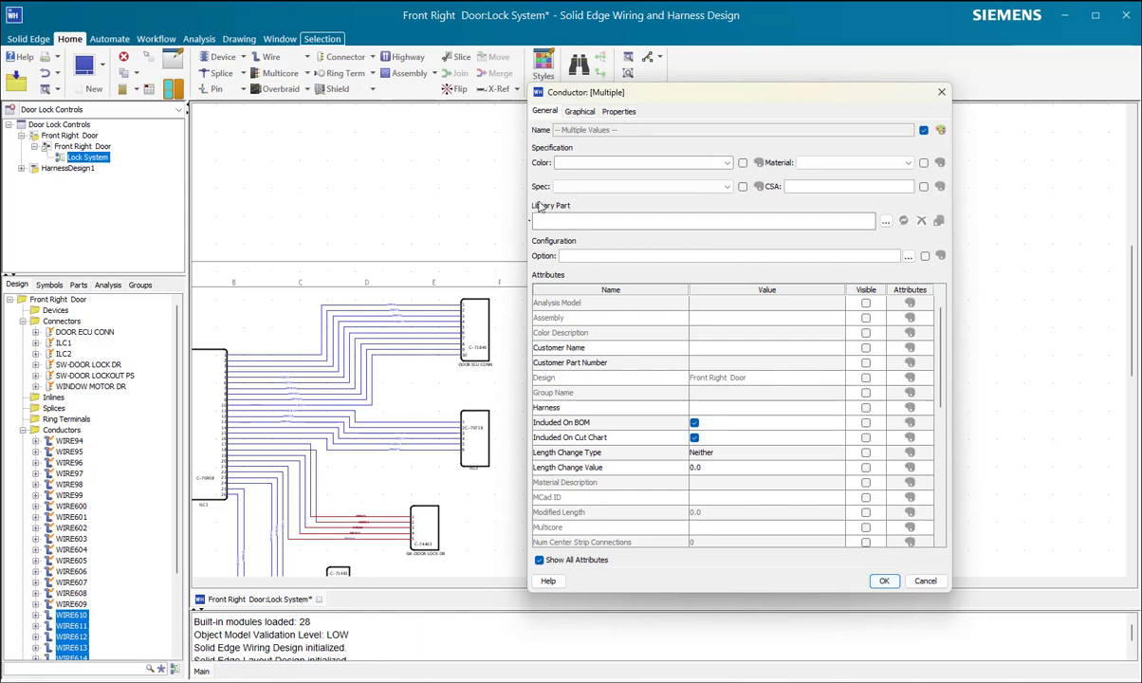
type("w")
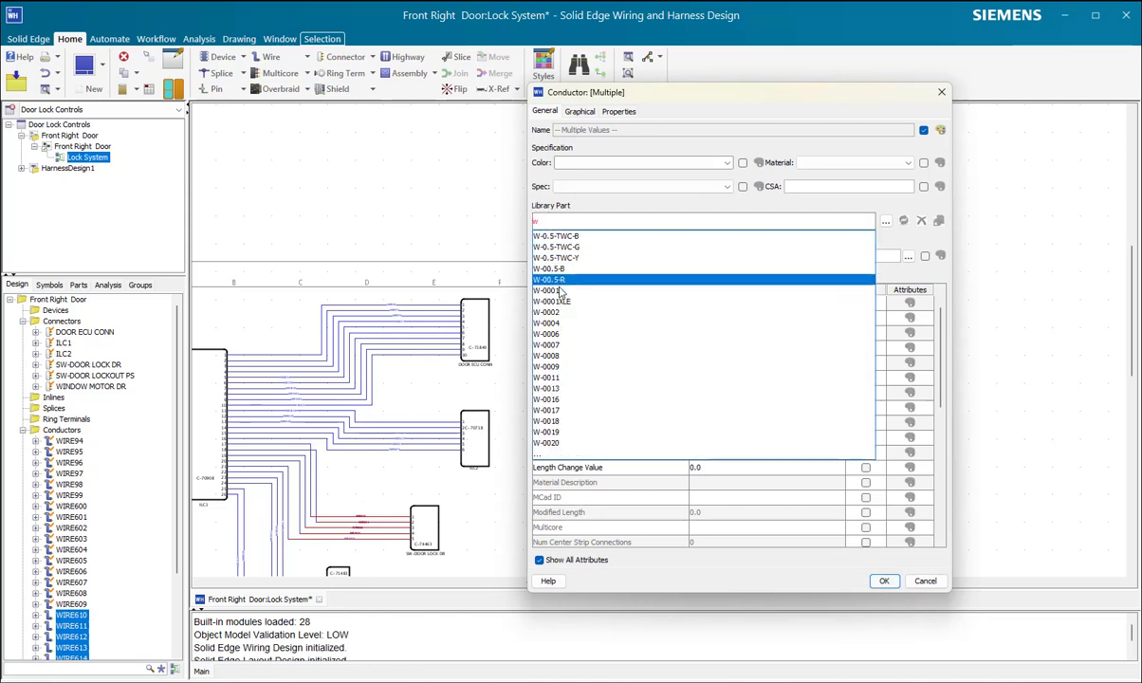
left_click(565, 324)
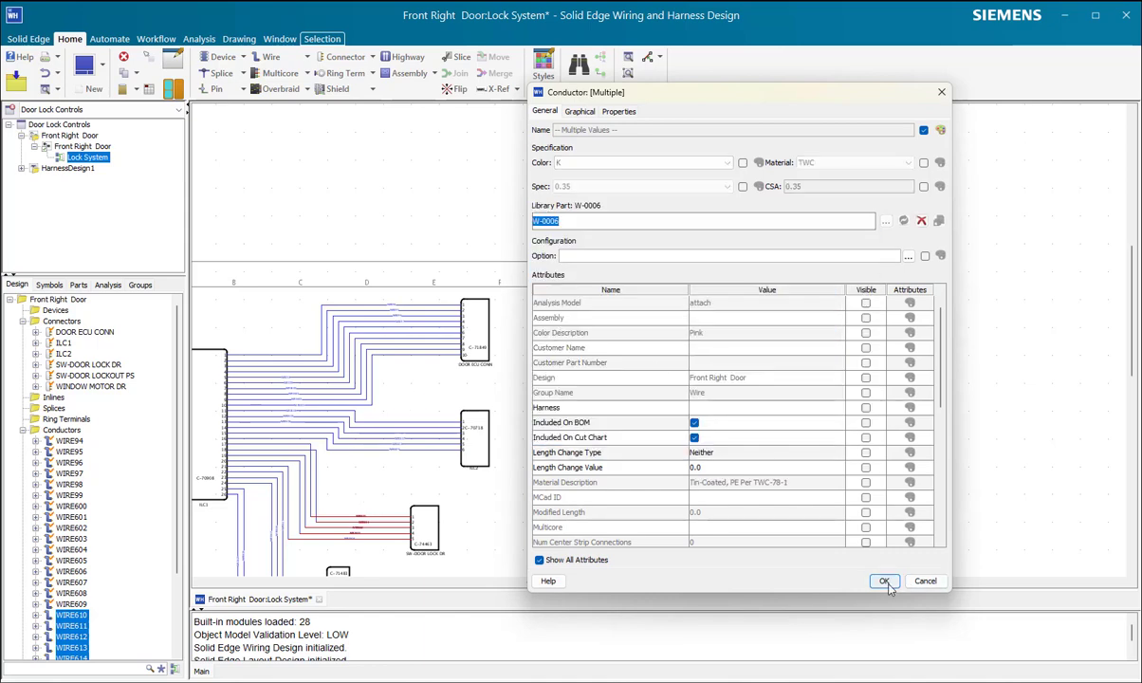
left_click(883, 580)
left_click(686, 443)
Step: Assign library part W-0.5-TWC-G to the three wires connected to WINDOW MOTOR DR
scroll(687, 443, "down", 4)
scroll(576, 484, "up", 6)
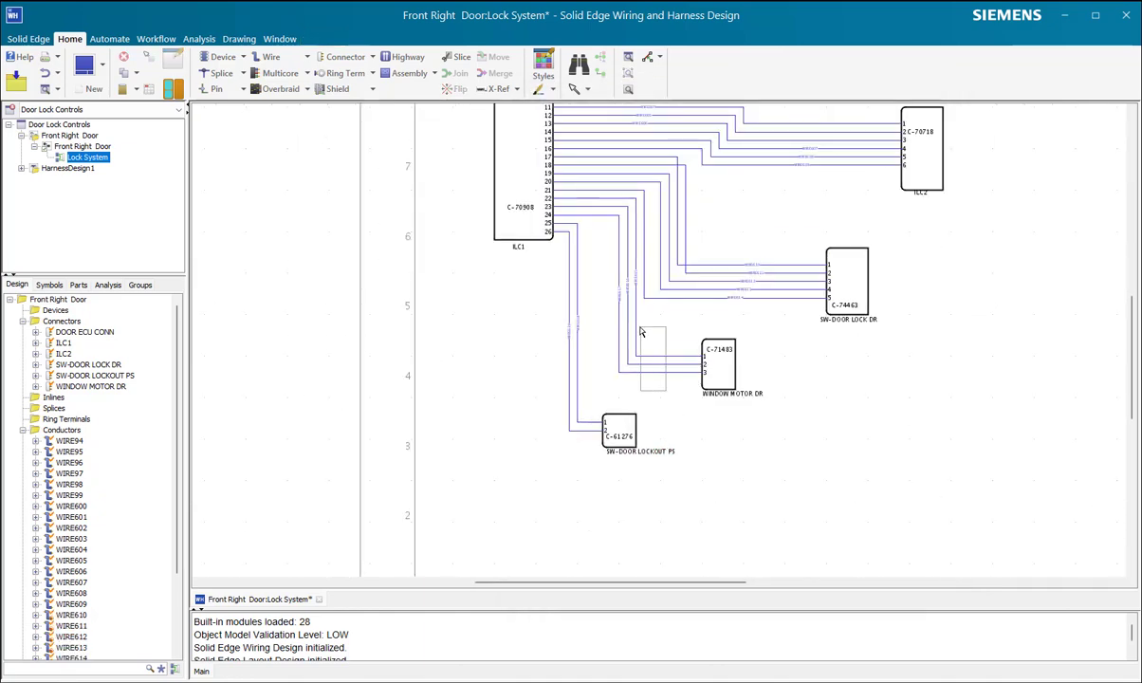
left_click(635, 331)
double_click(635, 331)
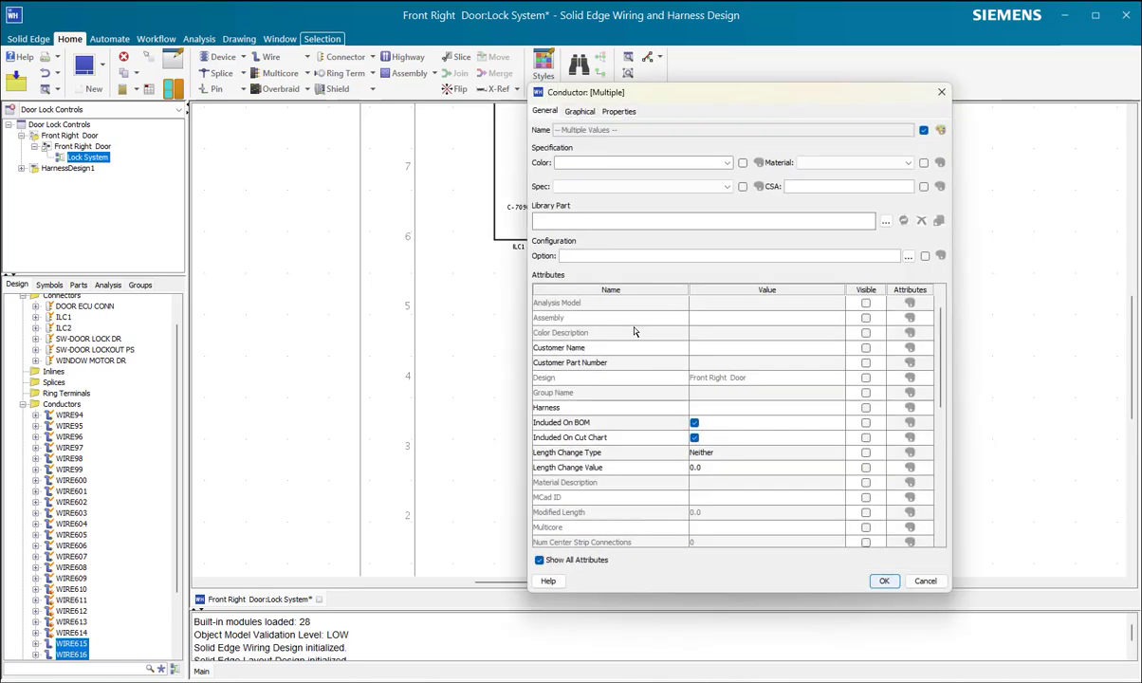
left_click(610, 222)
type("w")
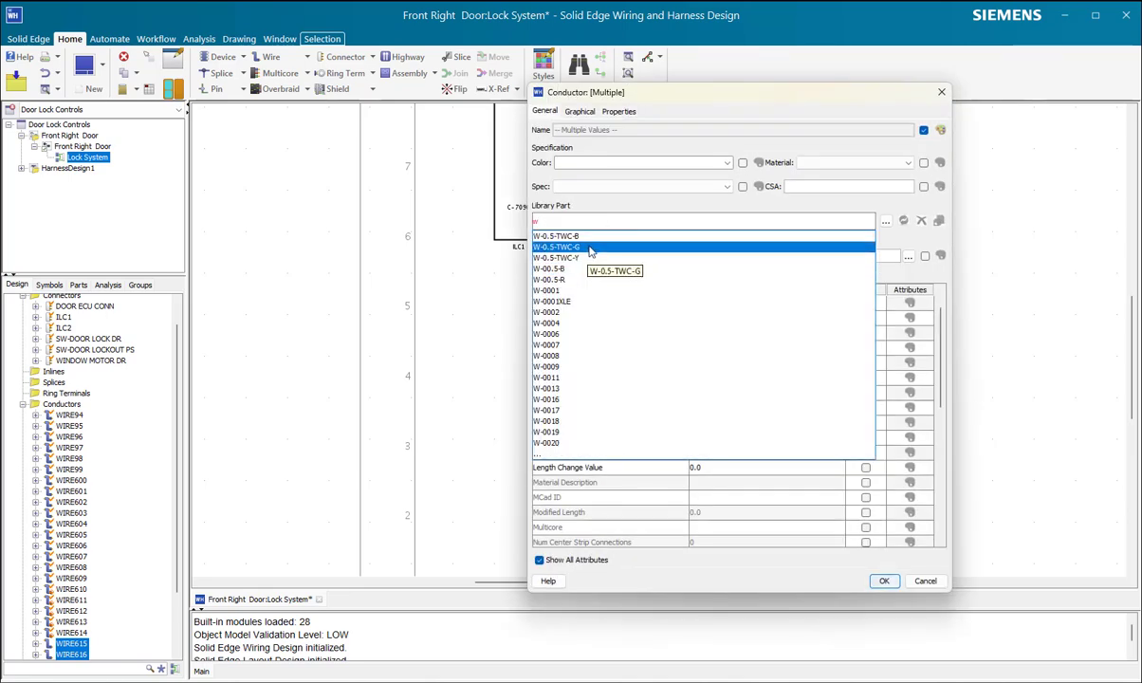
left_click(590, 248)
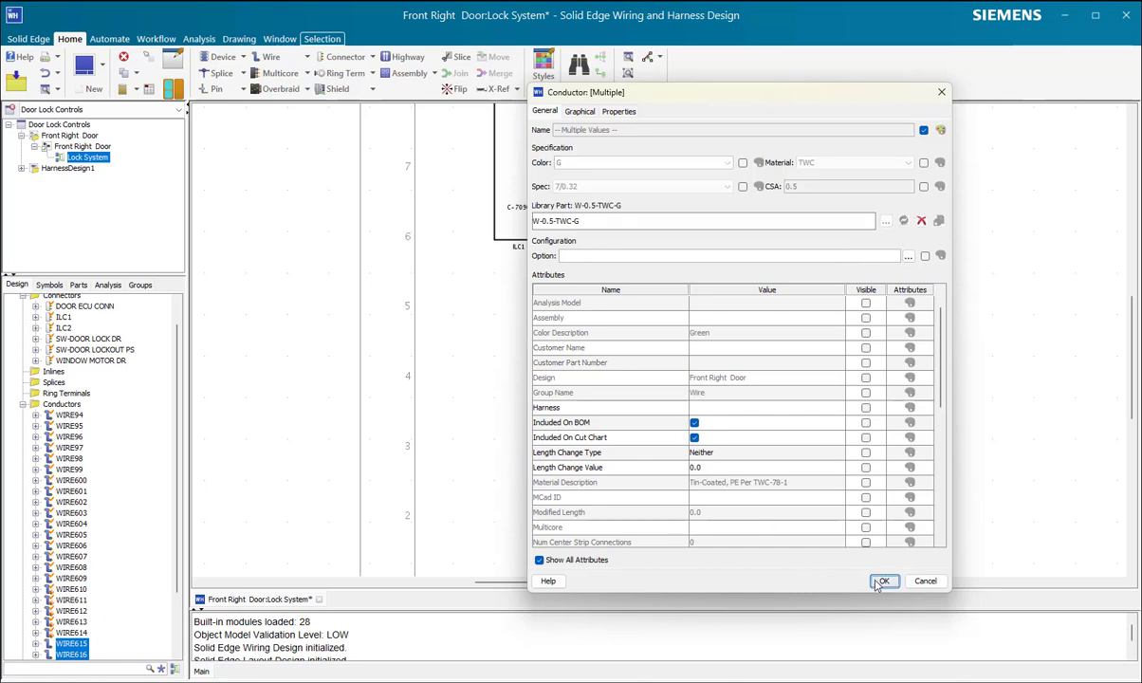
left_click(884, 581)
Step: Assign library part W-0011 to the two wires connected to SW-DOOR LOCKOUT PS
left_click(576, 430)
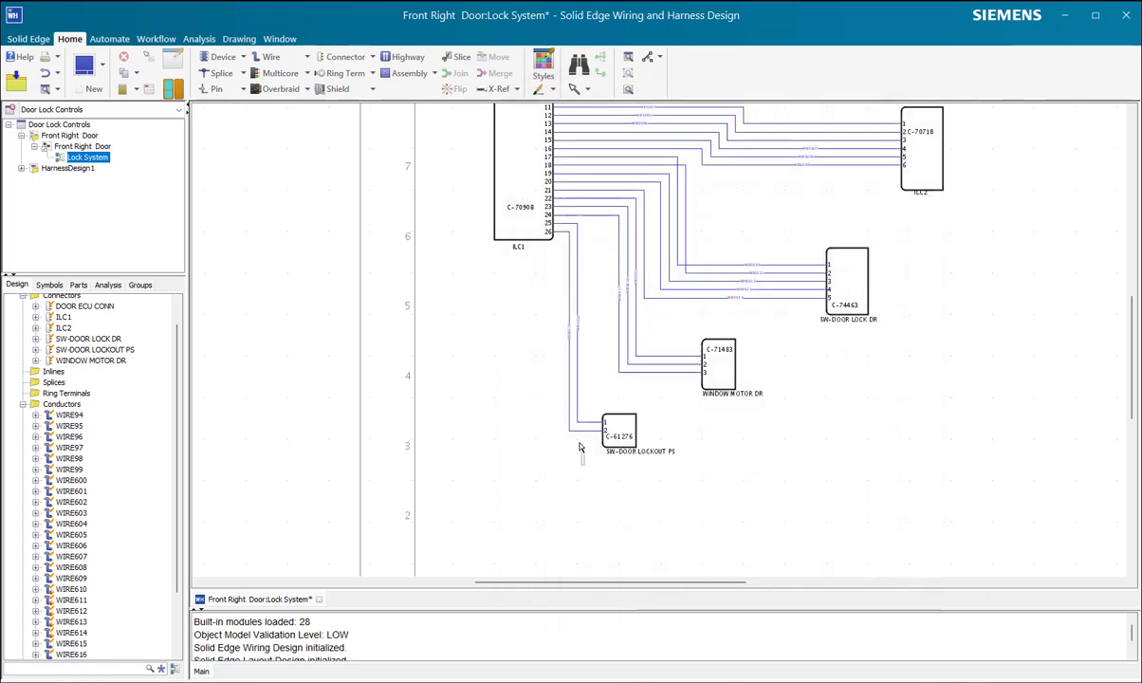
key("ctrl+e")
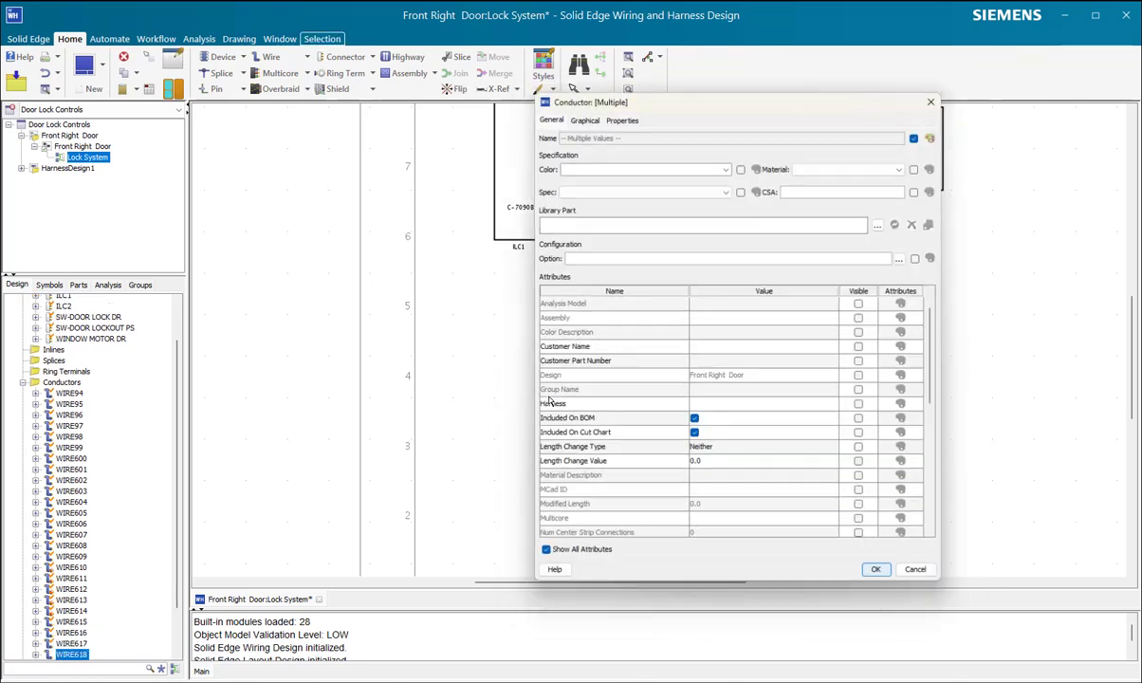
left_click(546, 219)
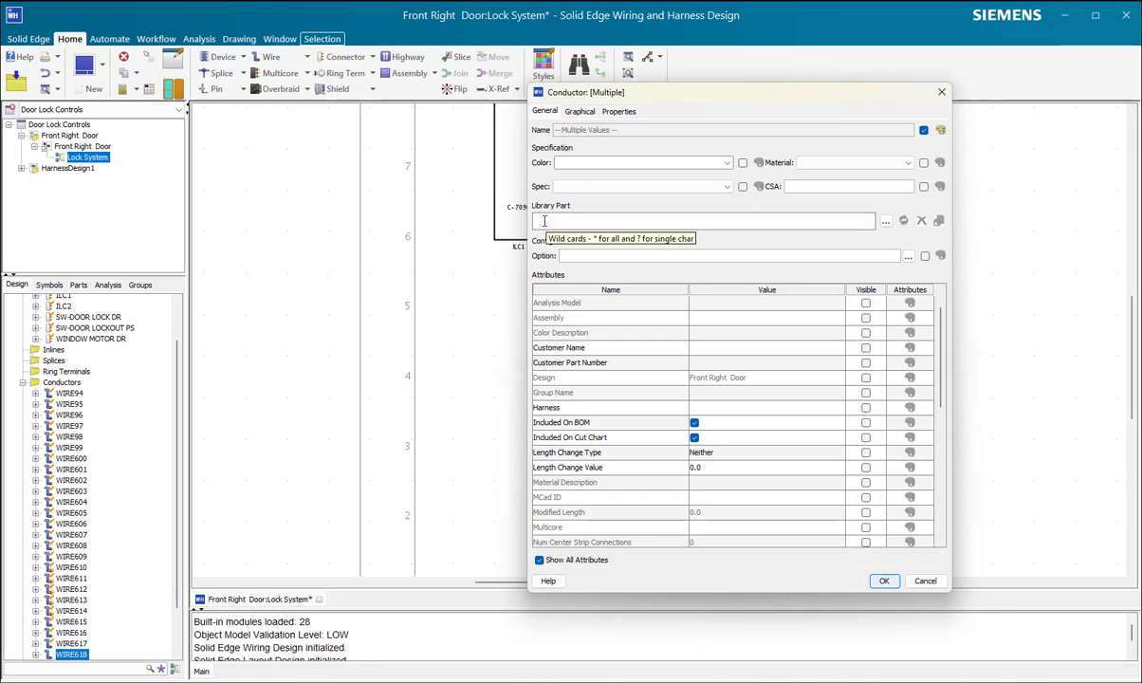
type("w")
left_click(552, 377)
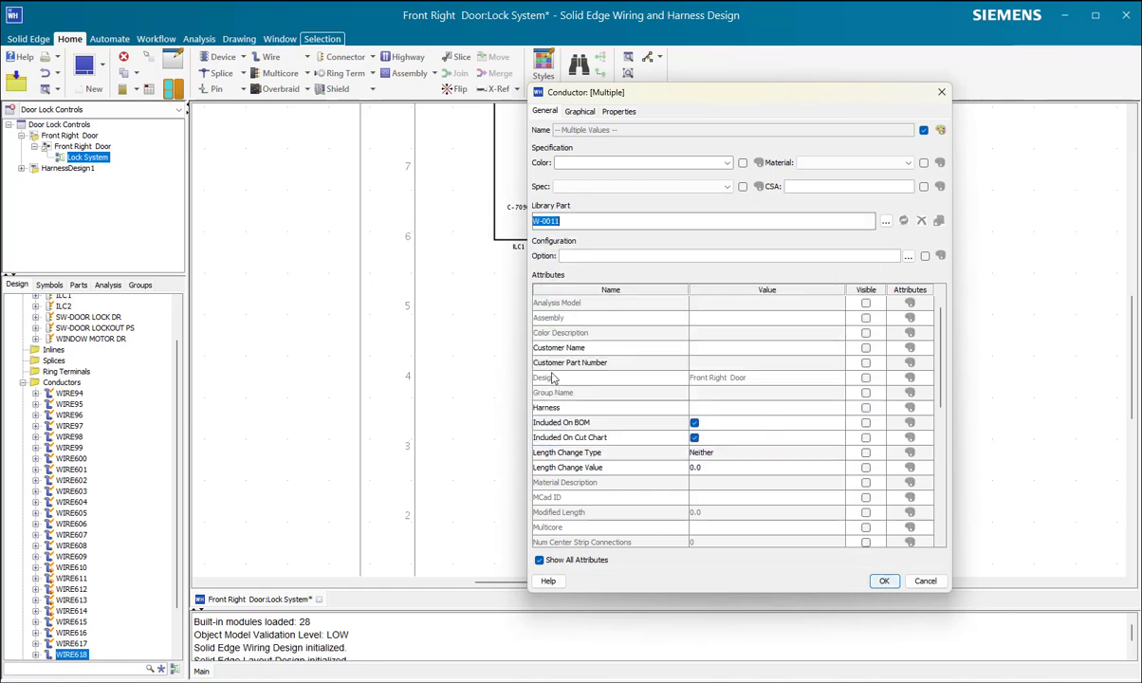
left_click(883, 581)
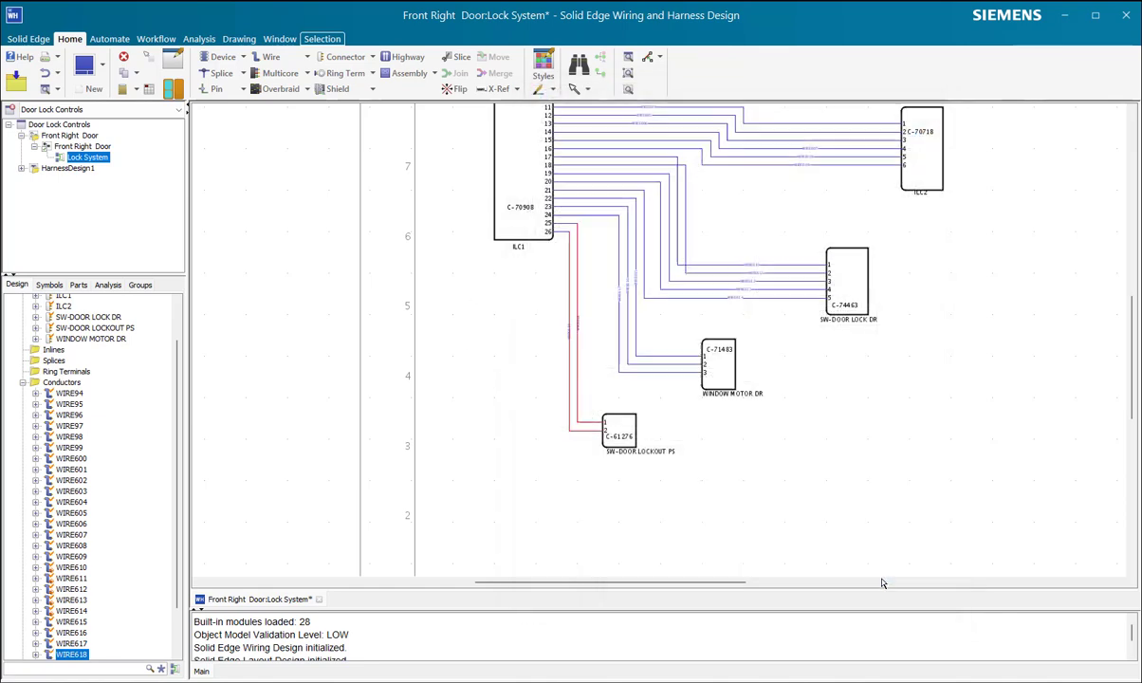
left_click(779, 498)
Step: Switch to the MM01_Harness-A.asm assembly in Solid Edge and examine the labelled connectors around the door frame
scroll(791, 494, "up", 3)
scroll(790, 488, "down", 4)
scroll(790, 479, "up", 2)
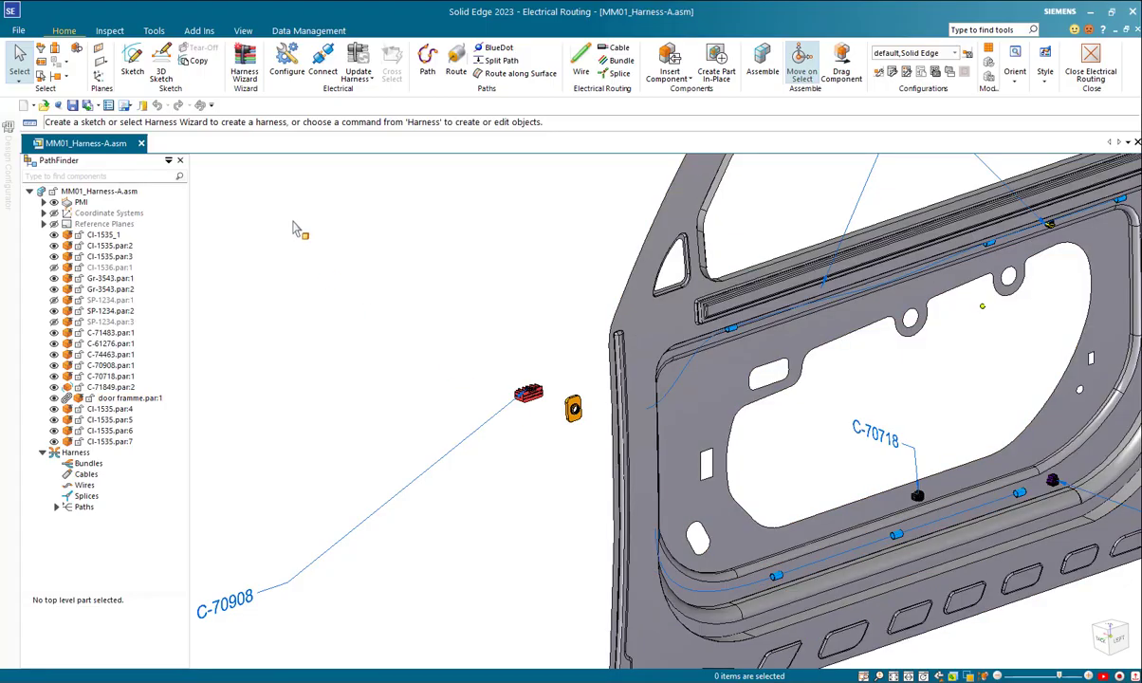
scroll(318, 273, "up", 2)
scroll(342, 297, "down", 5)
scroll(360, 316, "down", 4)
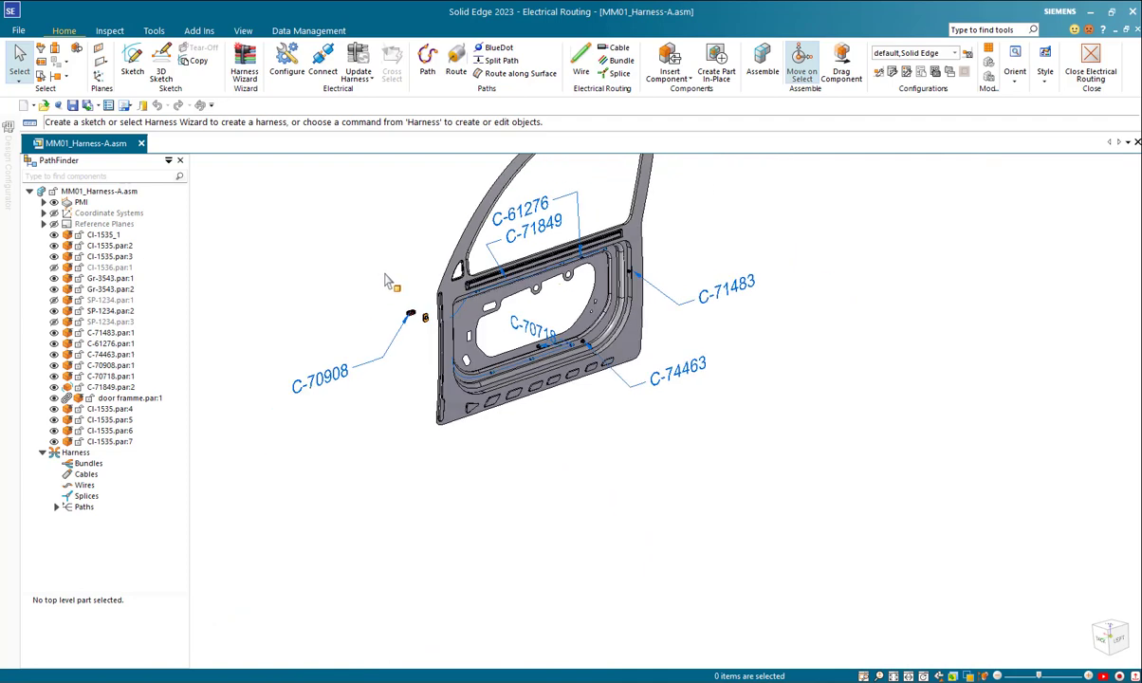
right_click(757, 276)
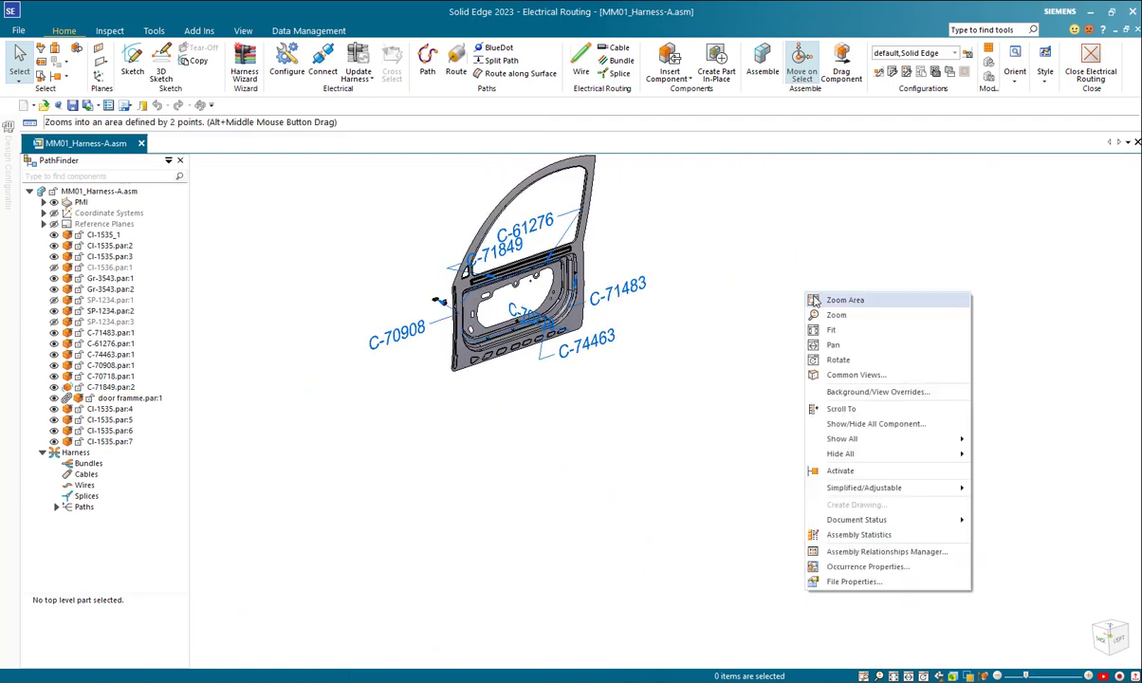
left_click(823, 331)
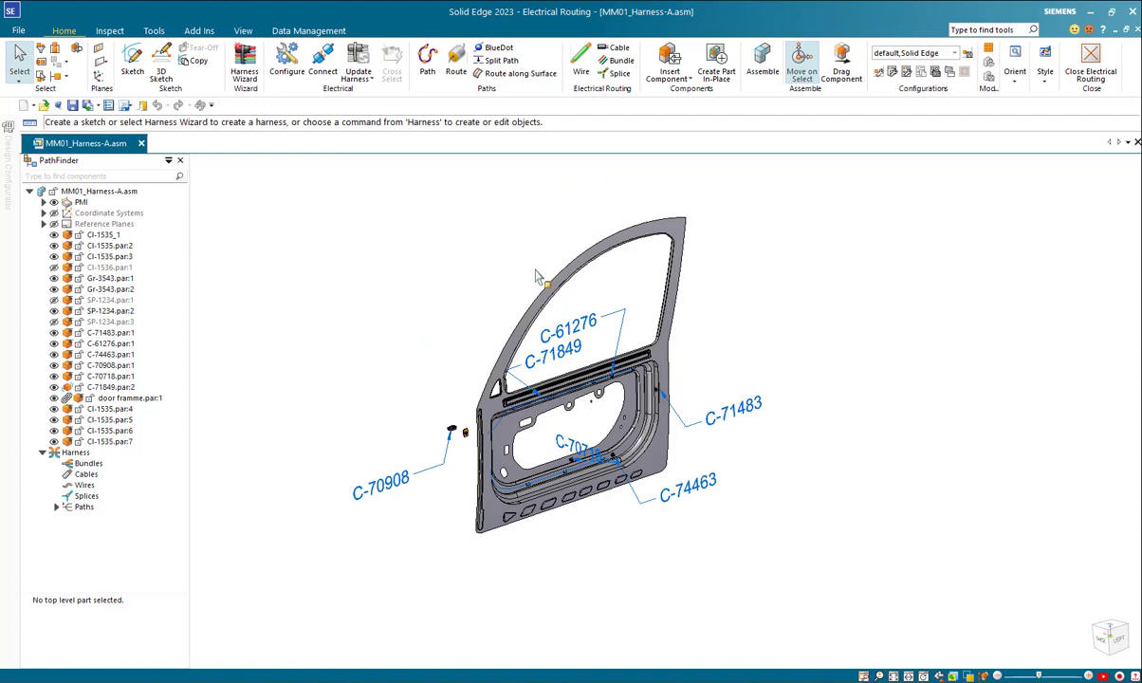
scroll(537, 276, "up", 3)
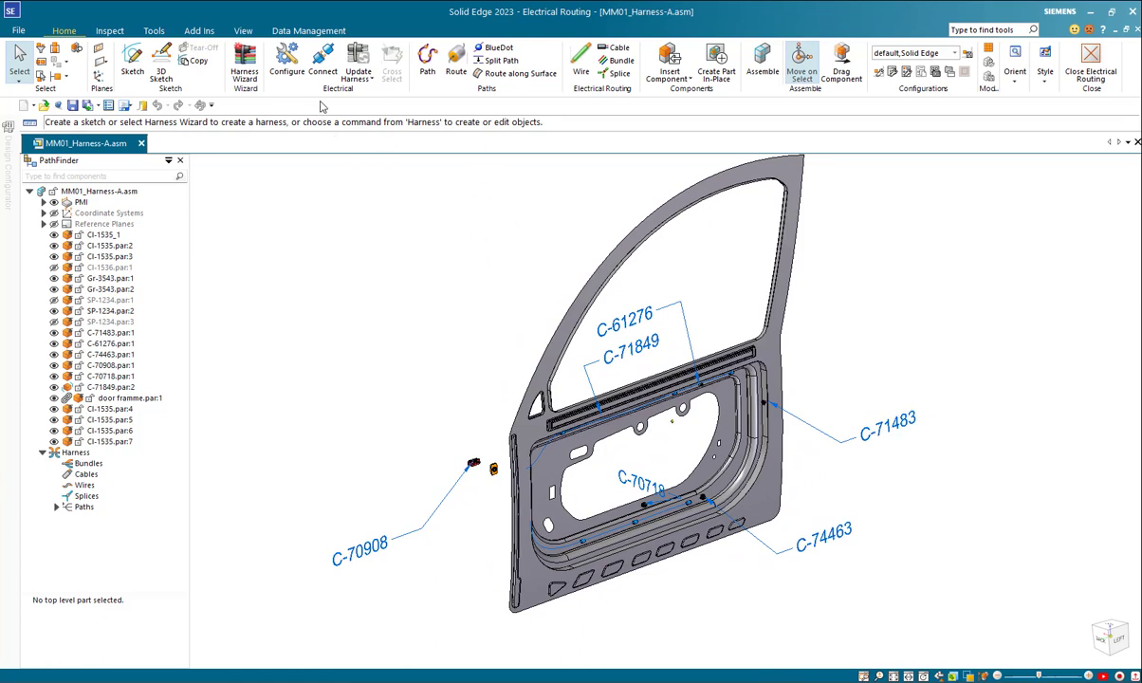
Step: Establish connected mode between Solid Edge and Solid Edge Wiring and Harness Design, and check the harness export filter
left_click(324, 64)
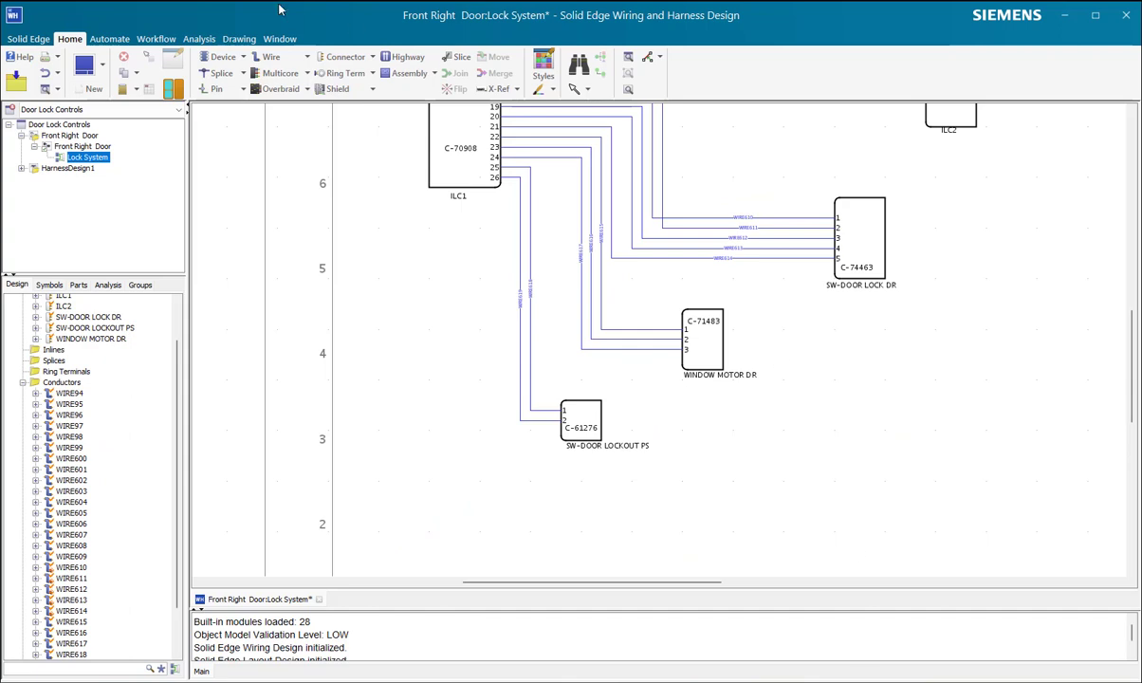
left_click(154, 40)
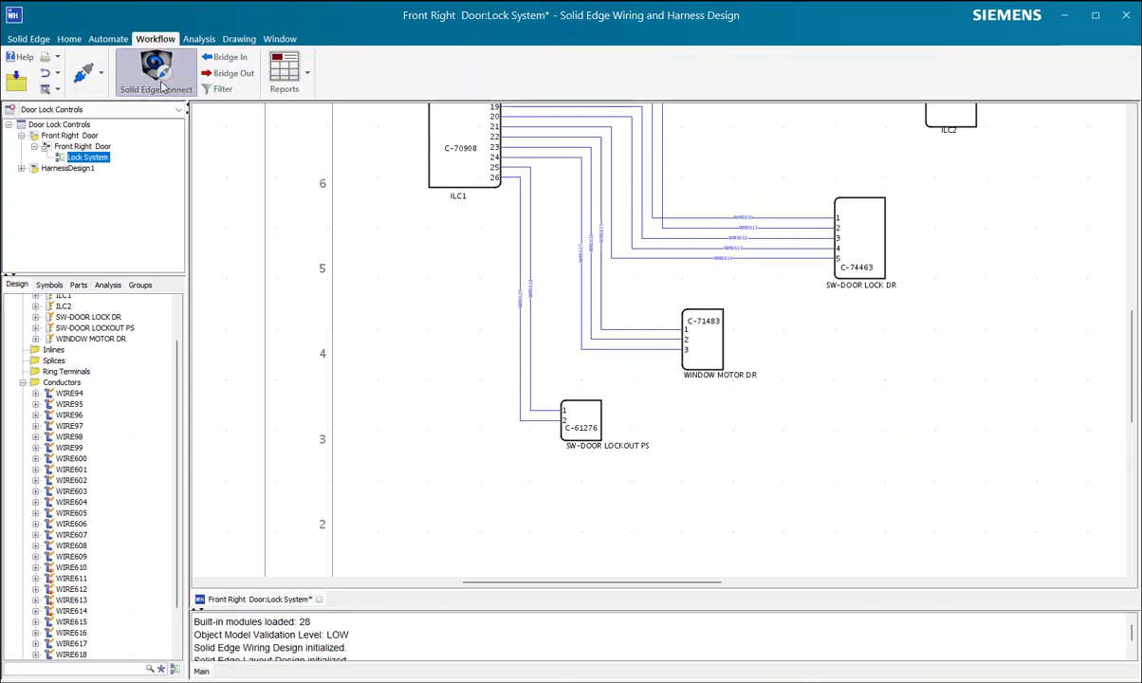
left_click(157, 75)
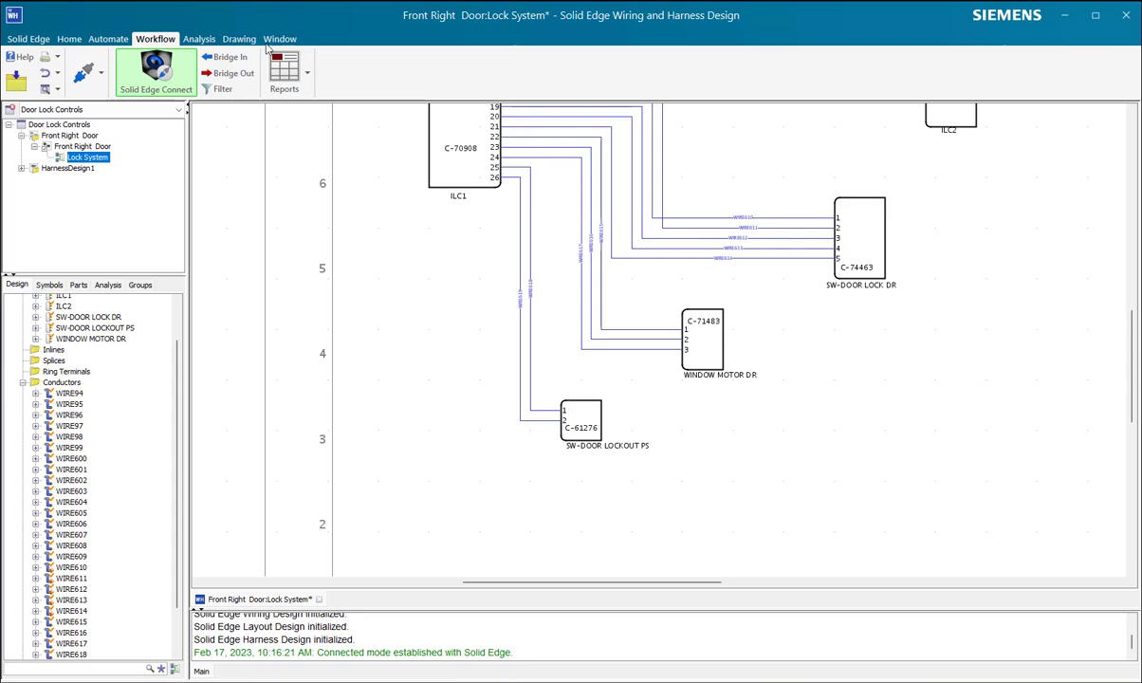
left_click(221, 91)
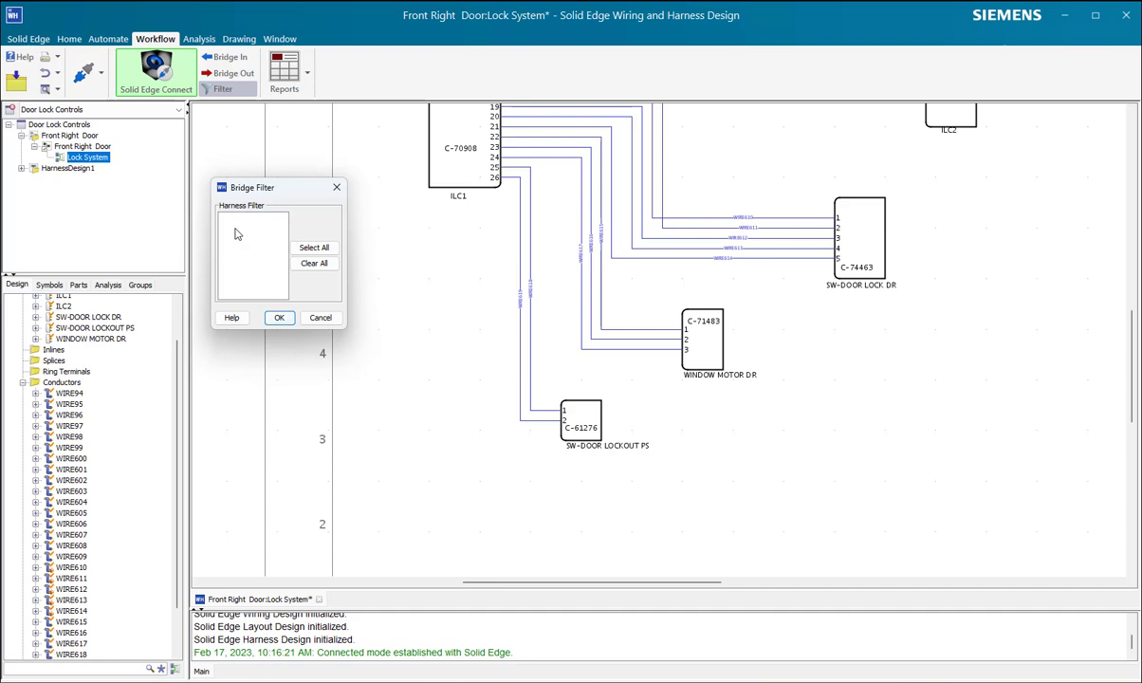
left_click(320, 317)
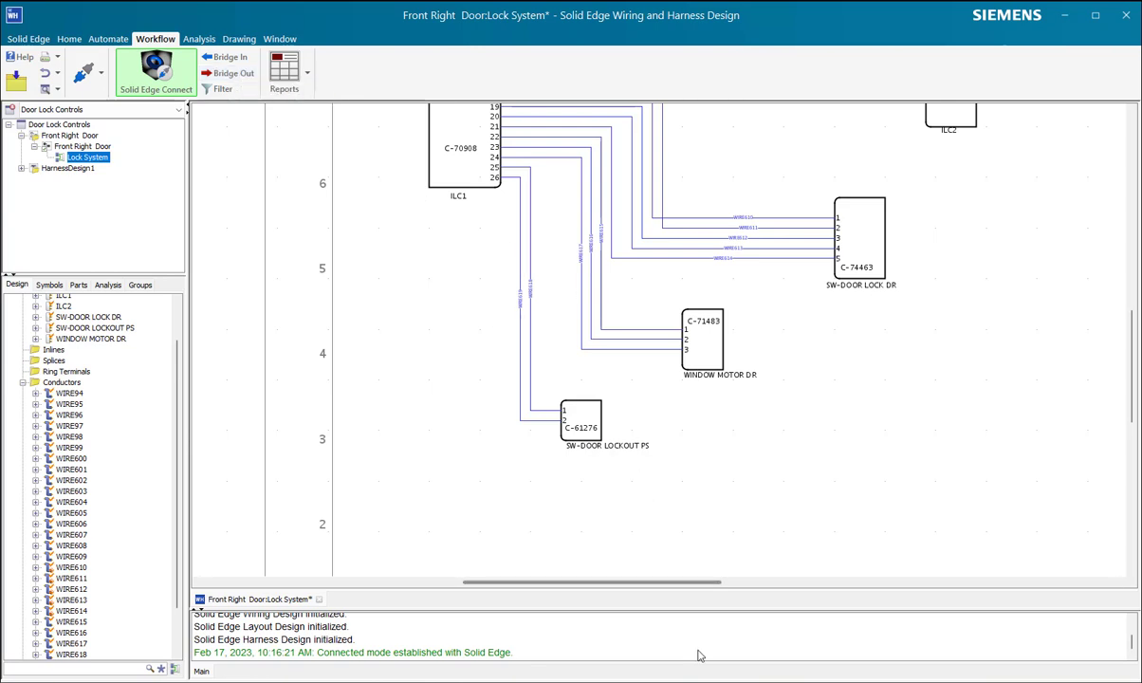
Step: Dismiss the Connected Mode Log in Solid Edge, and bridge the Front Right Door design out from Wiring and Harness Design
key("alt+Tab")
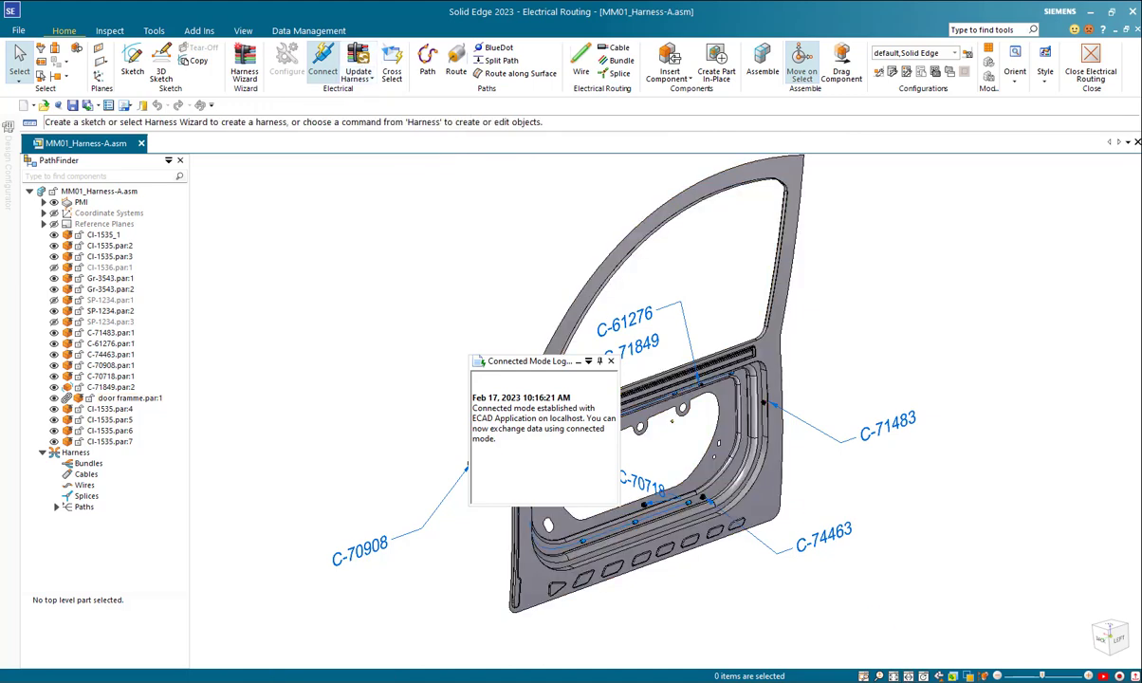
left_click(611, 362)
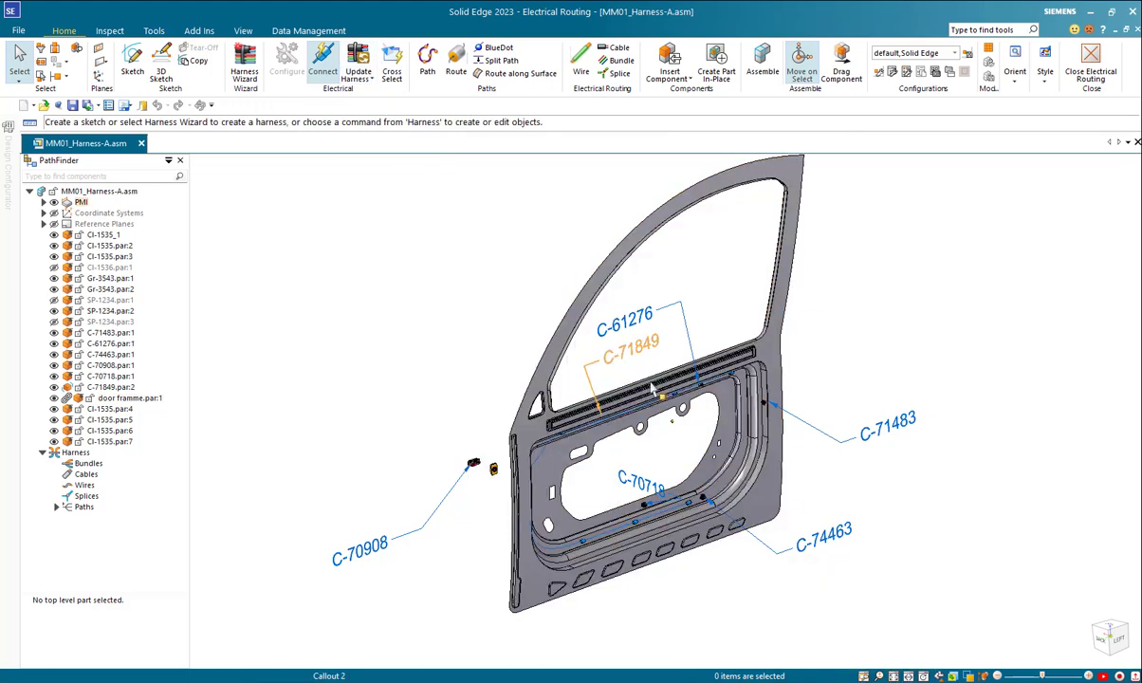
left_click(827, 681)
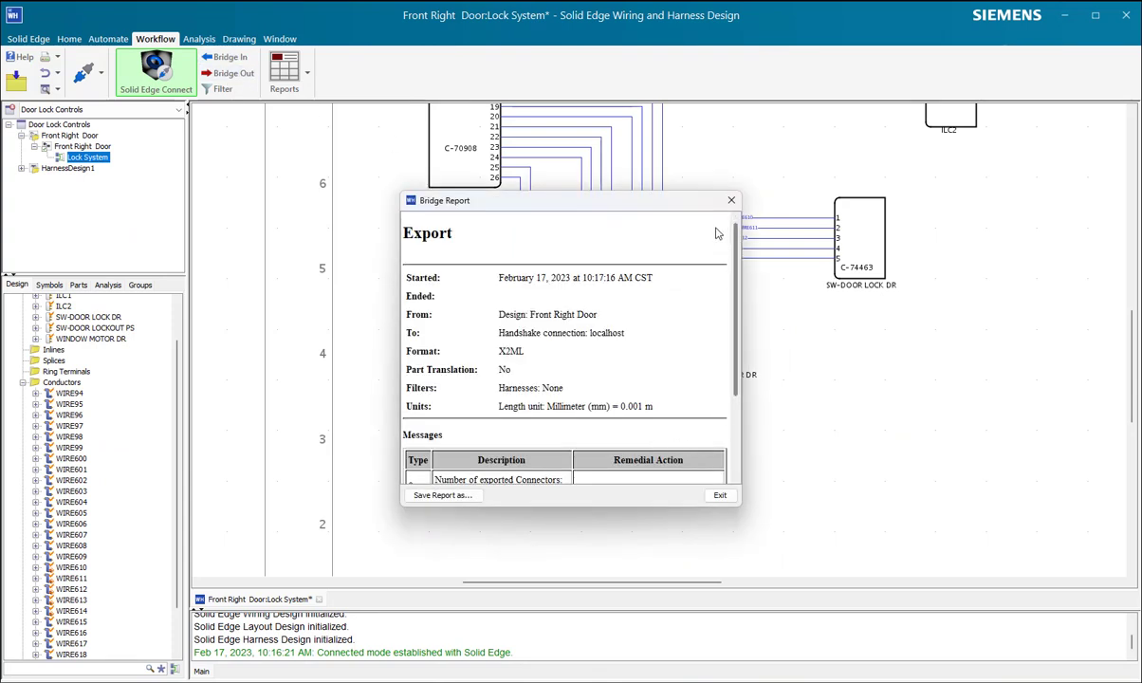
left_click(731, 200)
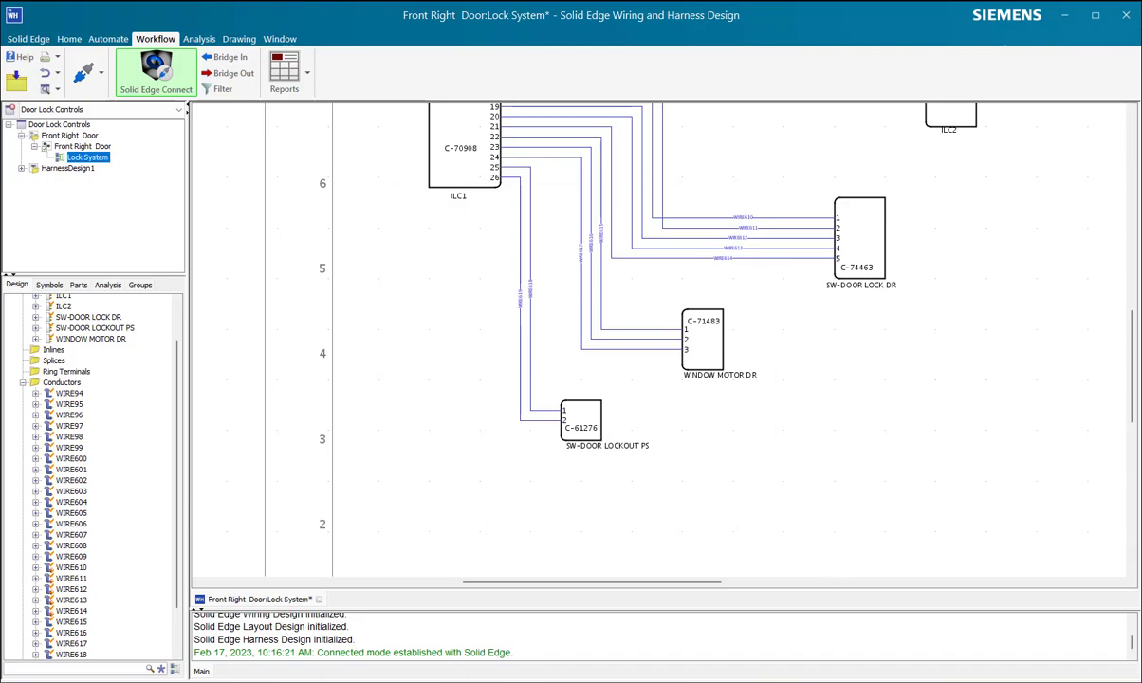
Step: Switch to Solid Edge and update the harness in MM01_Harness-A.asm, assigning WINDOW MOTOR DR to the C-71483 connector placed on the door
left_click(783, 681)
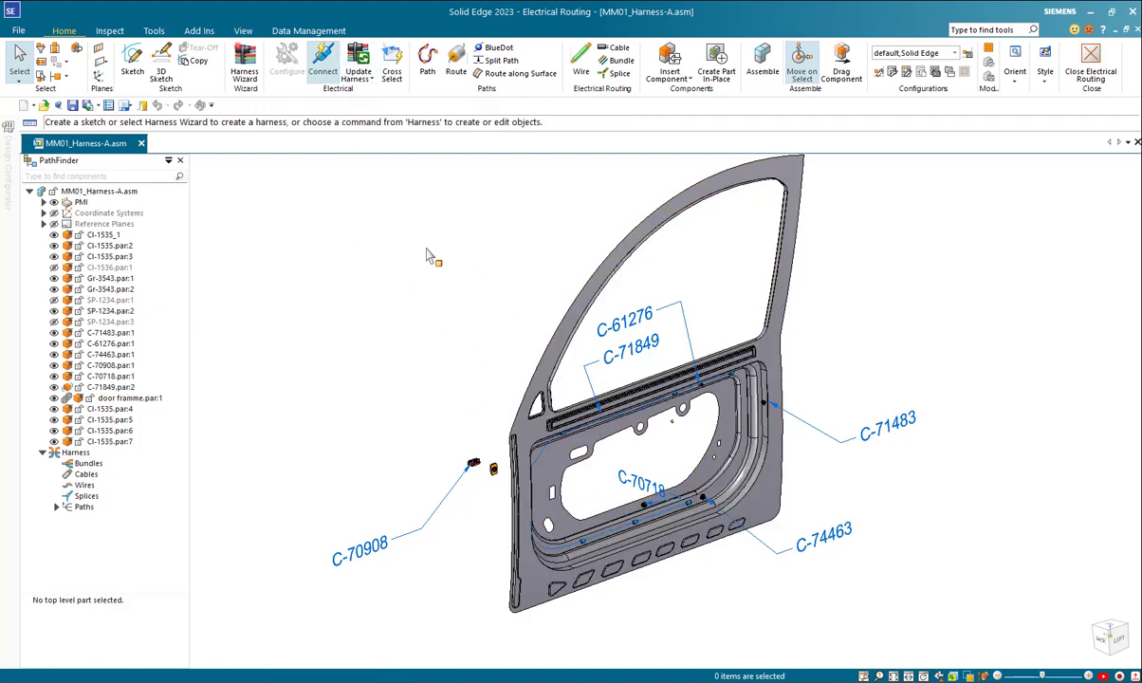
left_click(357, 72)
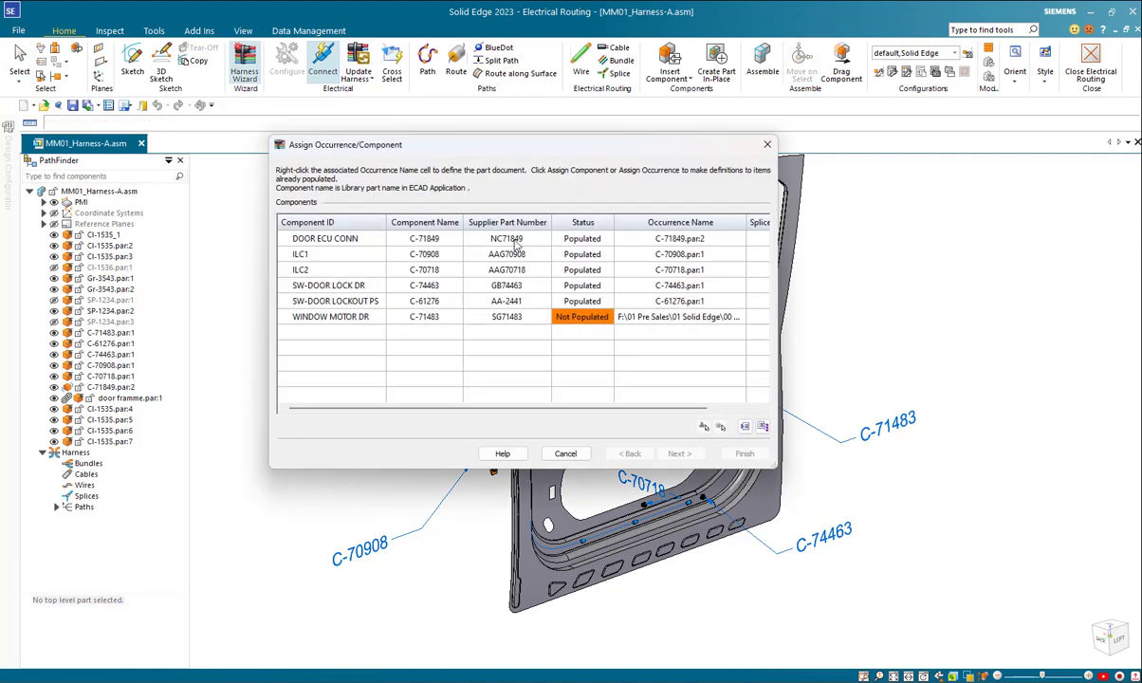
left_click_drag(550, 148, 388, 155)
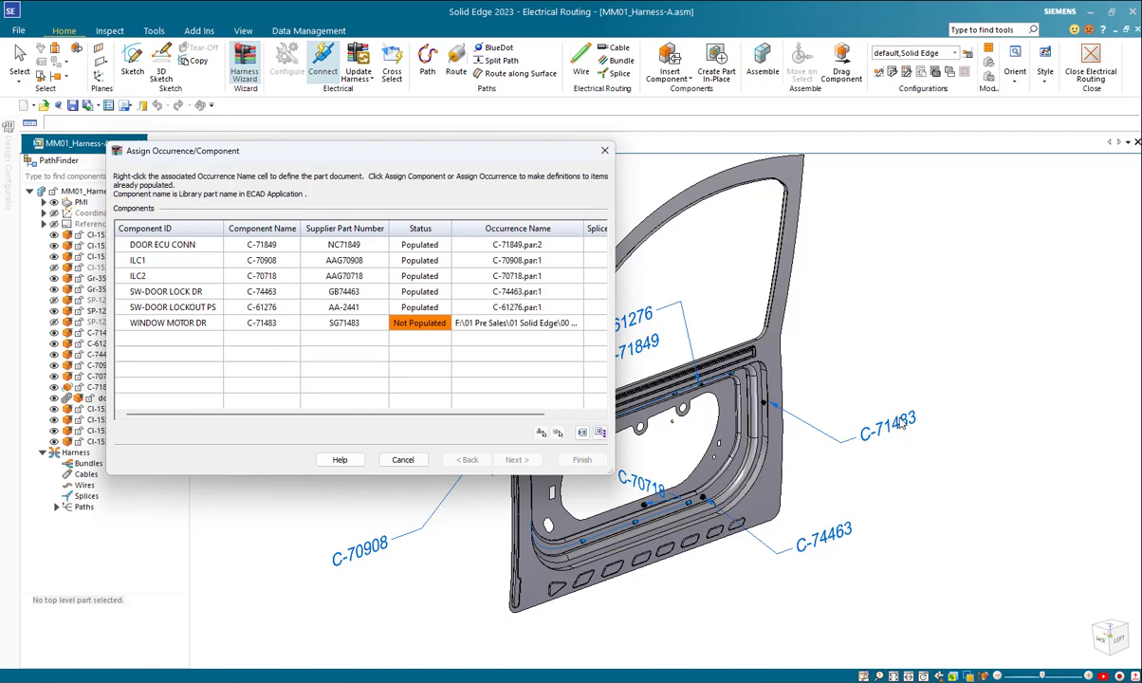
left_click(479, 323)
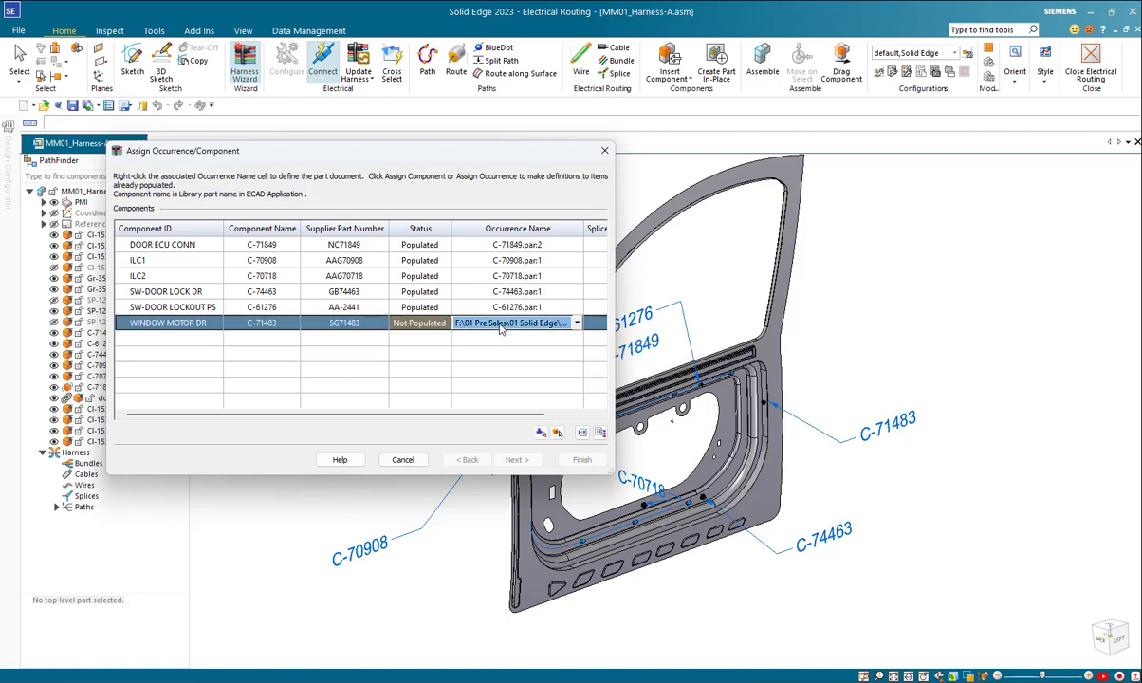
left_click(559, 432)
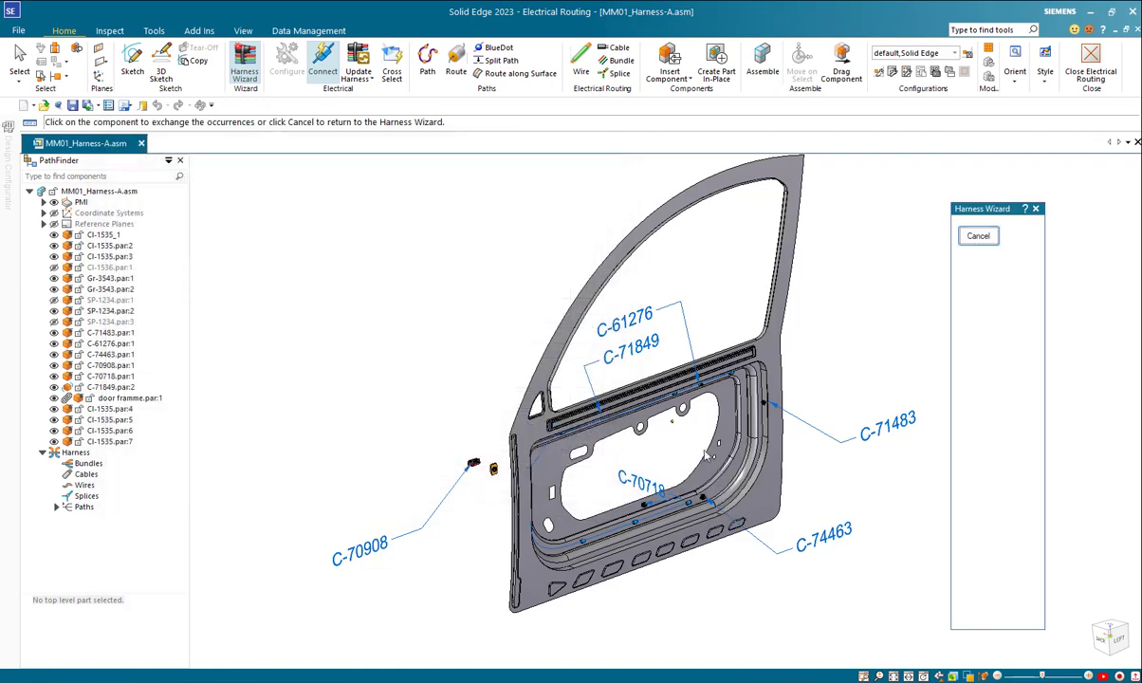
left_click(771, 408)
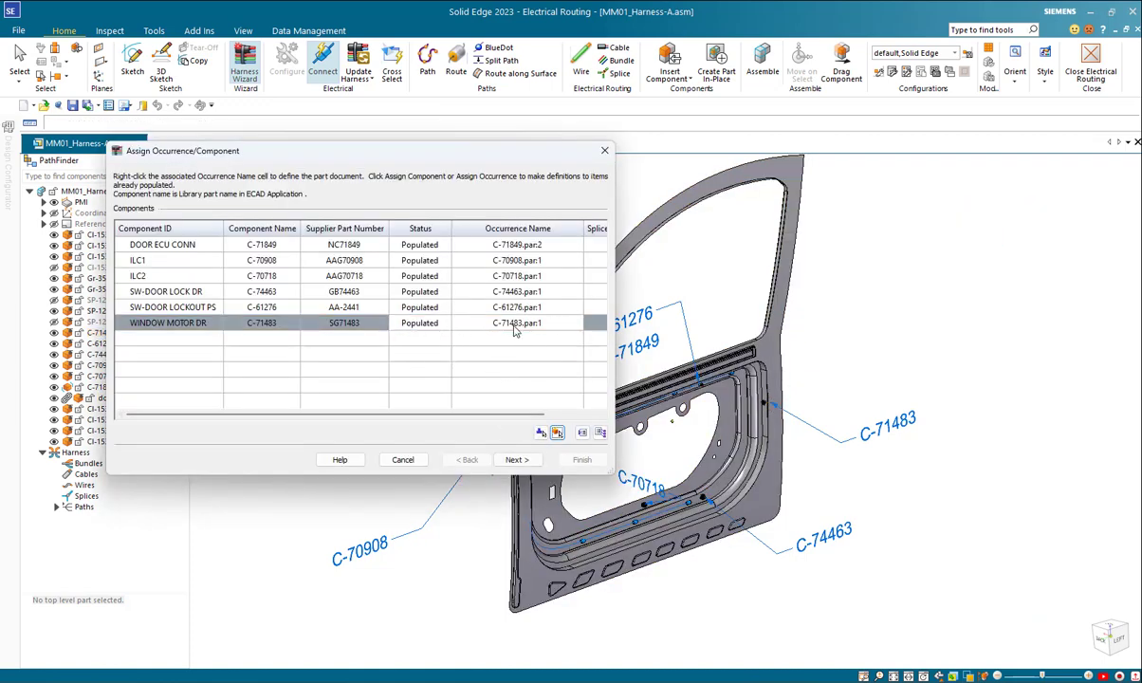
left_click(514, 460)
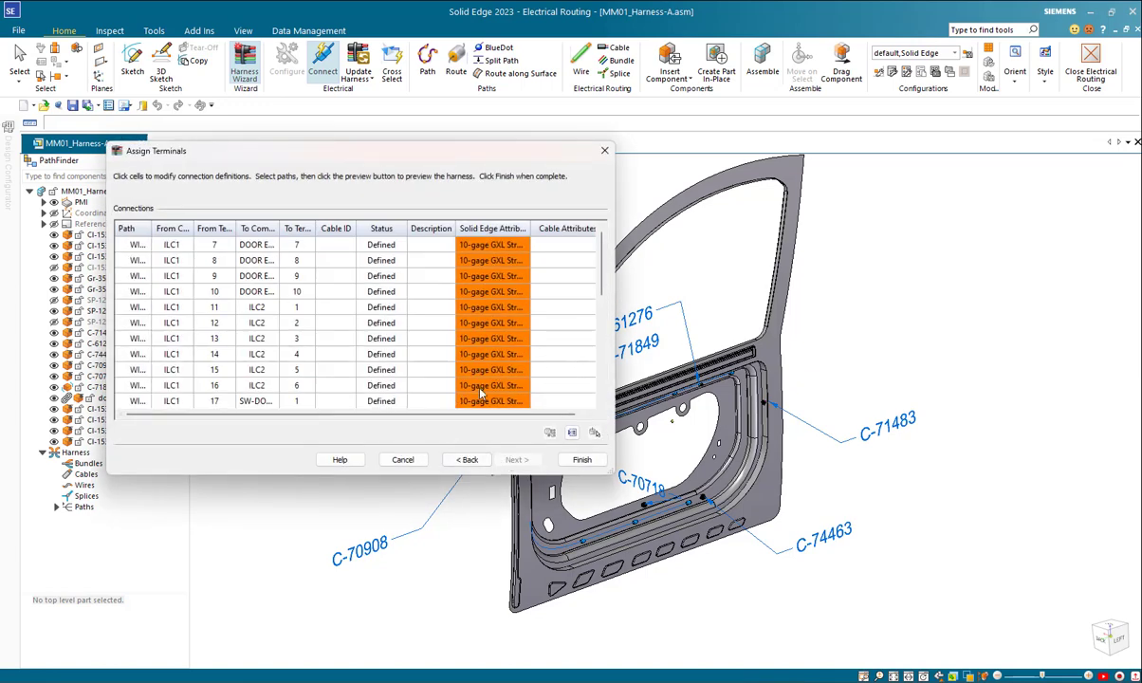
left_click(580, 460)
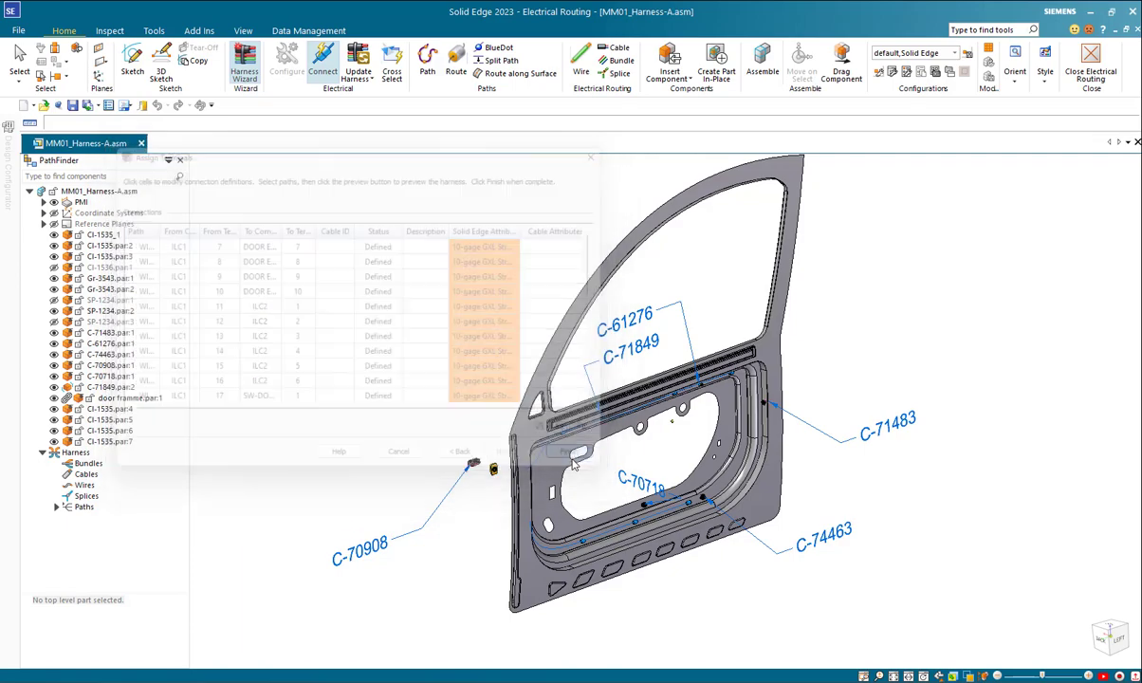
Step: Start a bundle and select all wires leaving the red ILC1 connector beside the door as its conductors
middle_click_drag(454, 534, 446, 540)
scroll(450, 548, "up", 6)
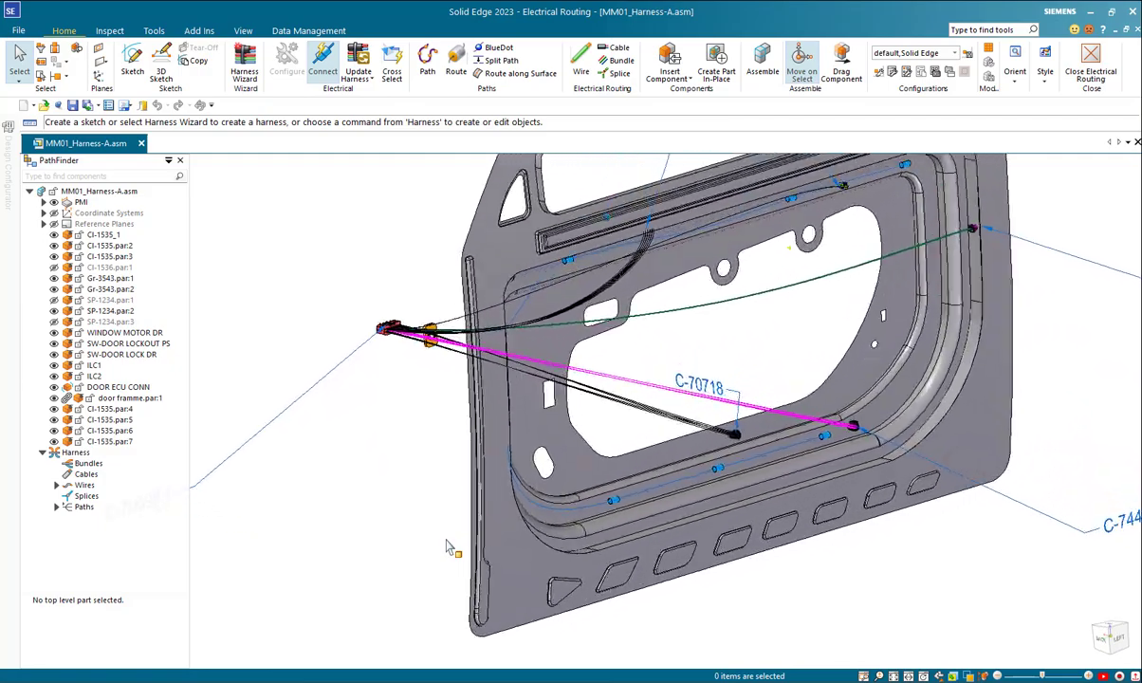
middle_click_drag(538, 513, 758, 669)
mouse_move(861, 681)
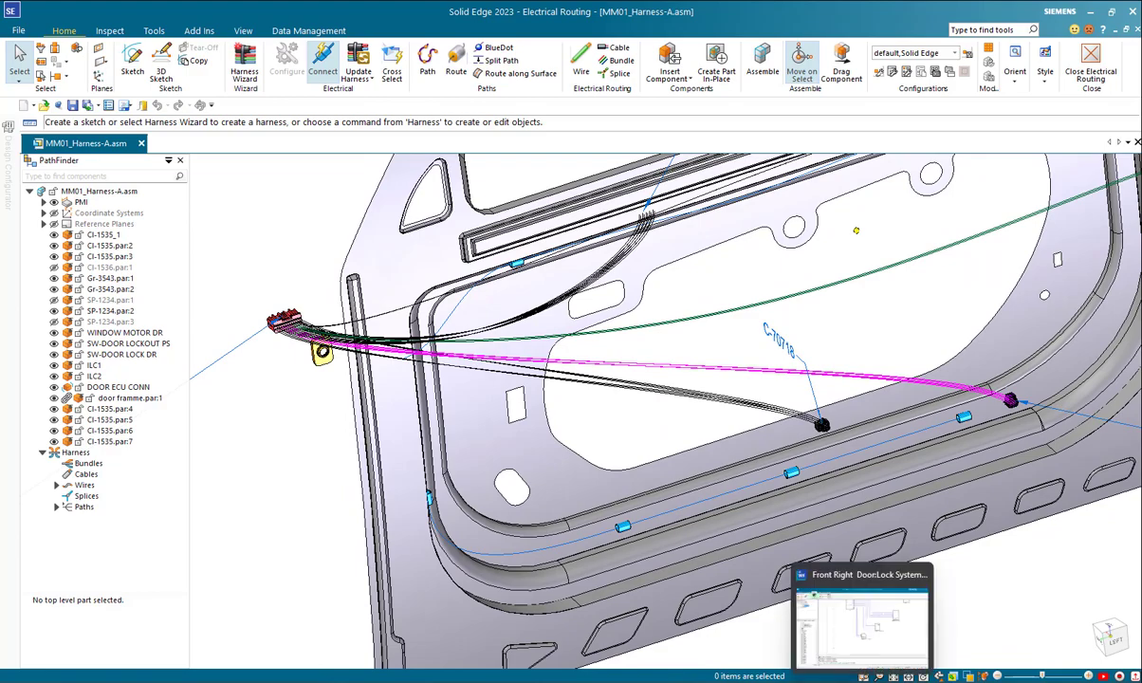
middle_click_drag(289, 257, 283, 269)
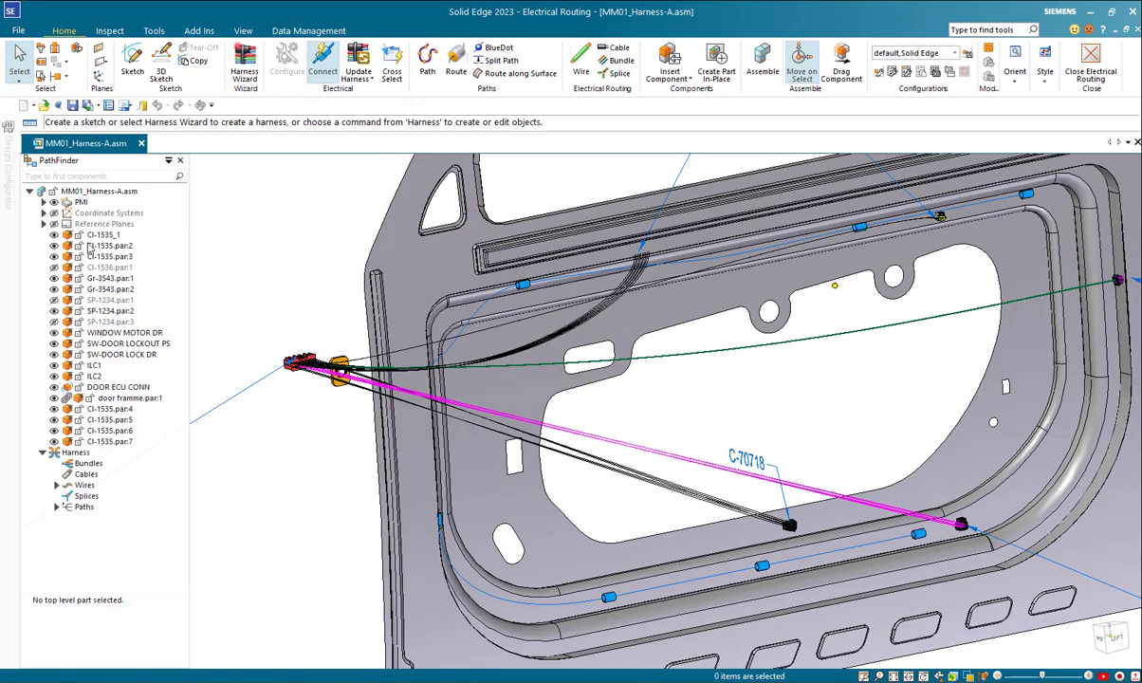
middle_click_drag(289, 256, 518, 234)
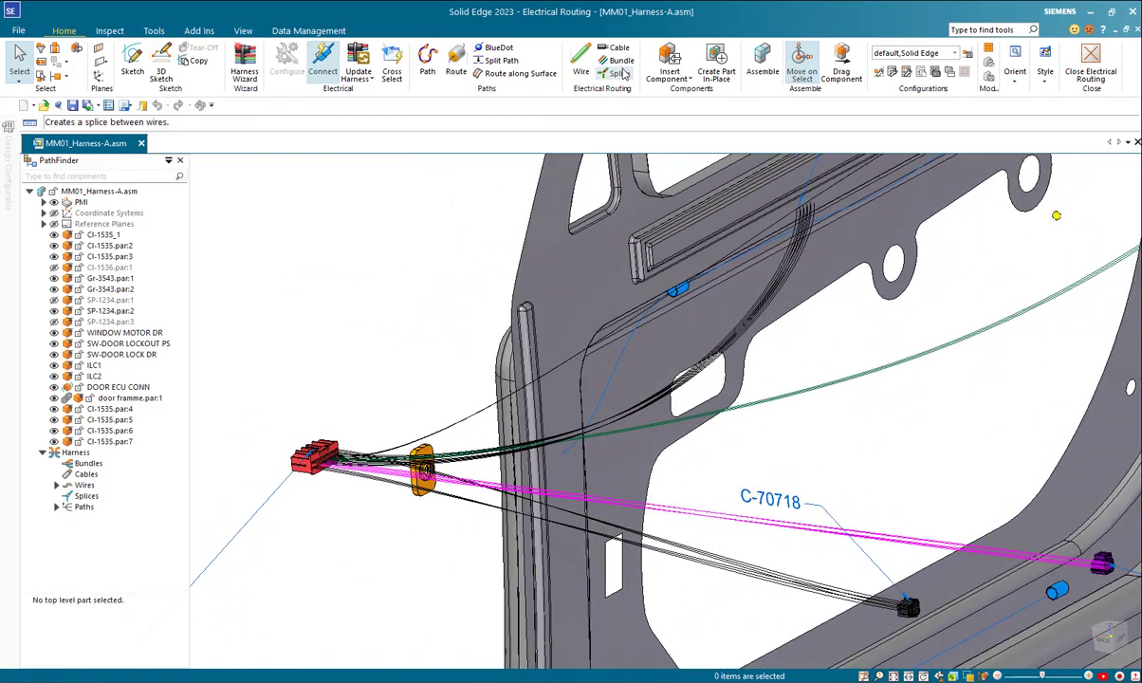
left_click(622, 62)
middle_click_drag(393, 318, 347, 401)
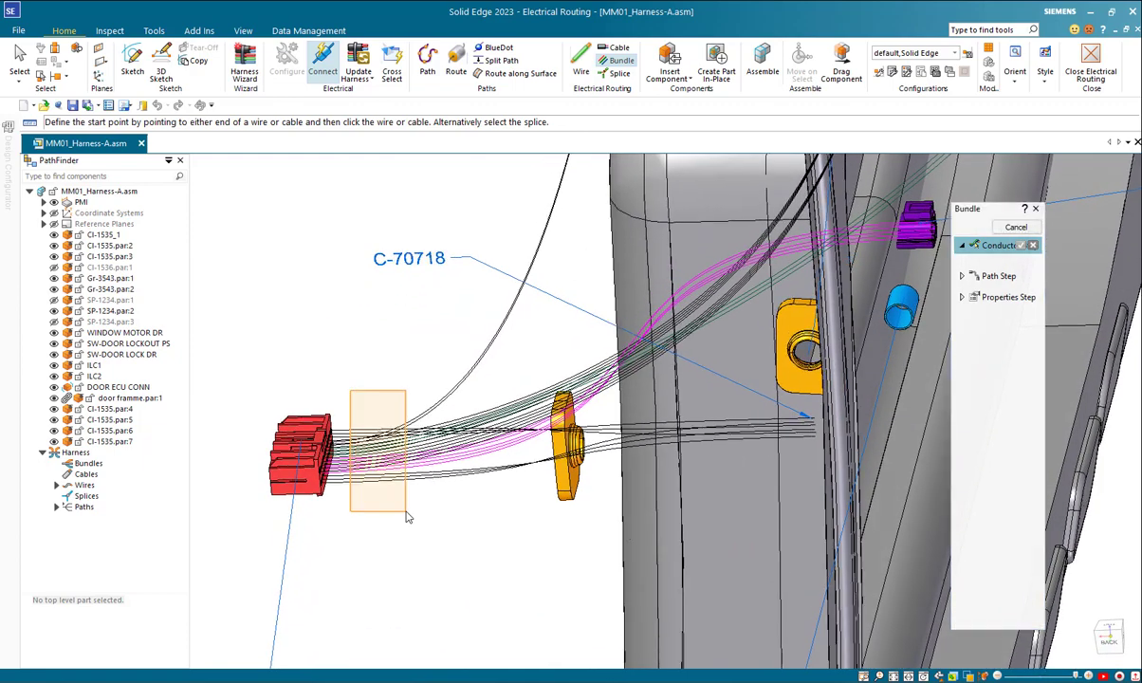
left_click(384, 456)
right_click(385, 357)
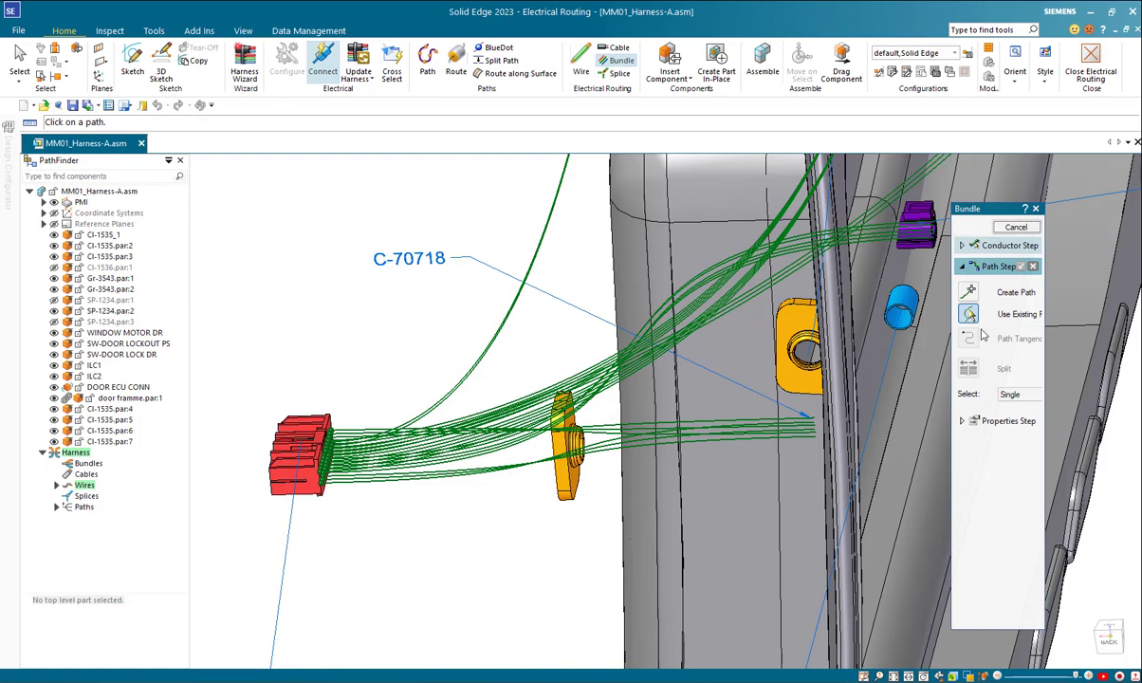
Step: Create a path for the bundle with the Cylindrical Faces locate filter, starting through the bore of the outer grommet Gr-3543.par:2
left_click_drag(946, 304, 900, 314)
middle_click_drag(142, 526, 504, 492)
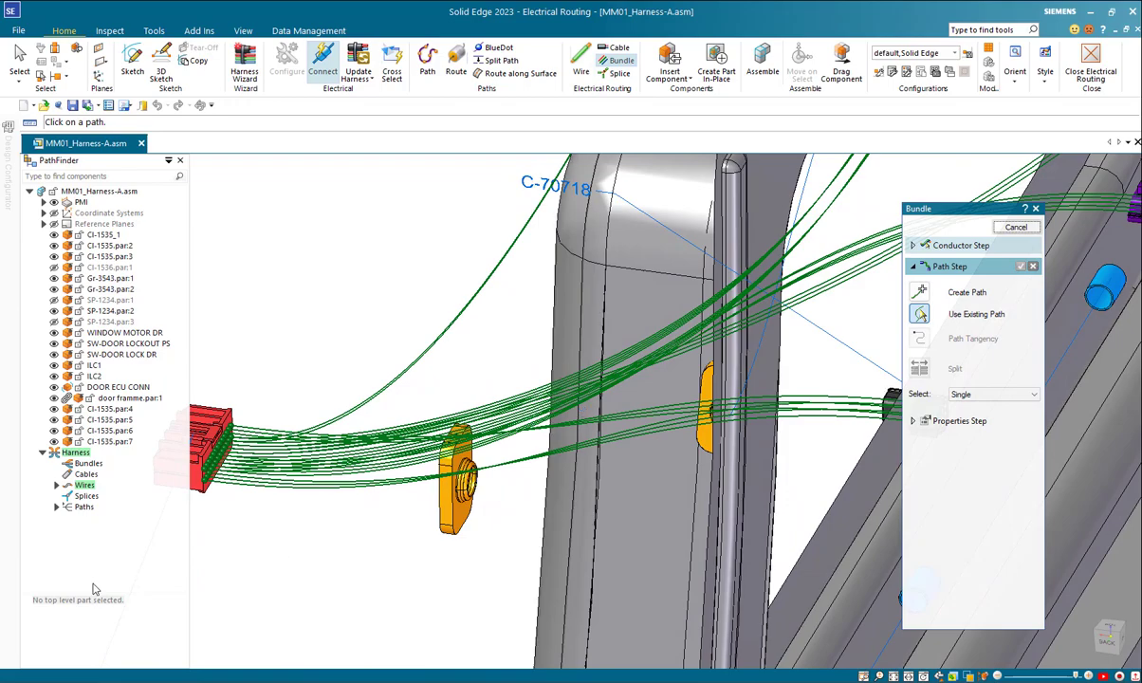
middle_click_drag(610, 444, 883, 354)
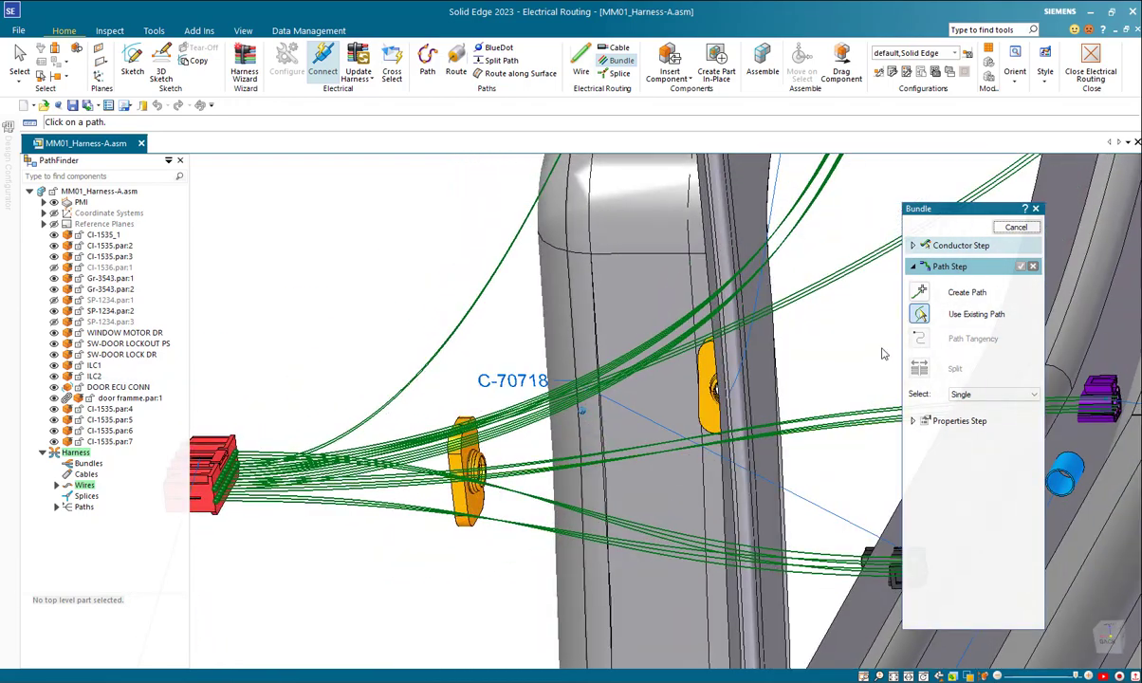
left_click(919, 292)
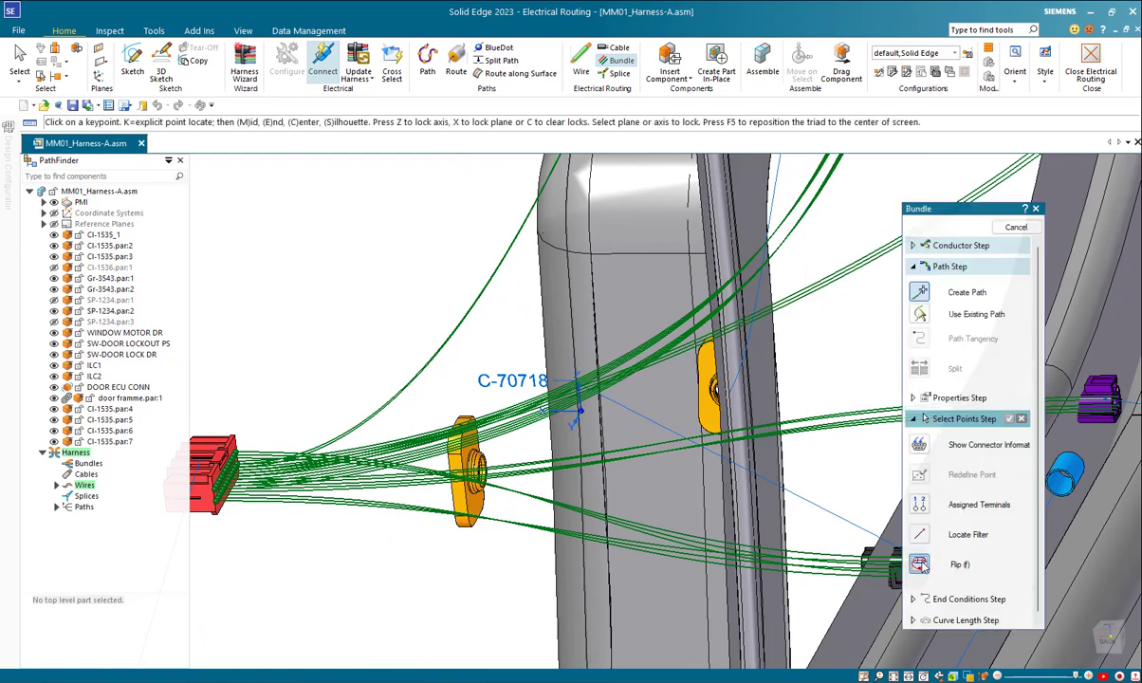
left_click(925, 539)
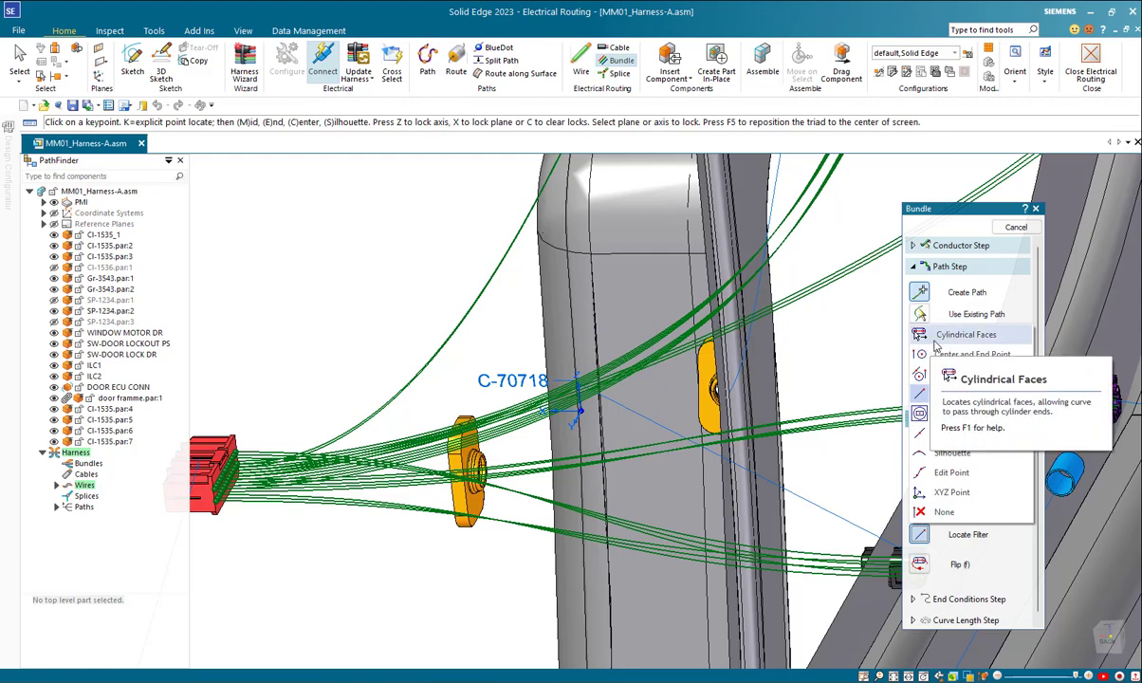
left_click(939, 339)
scroll(546, 503, "up", 5)
scroll(545, 503, "up", 10)
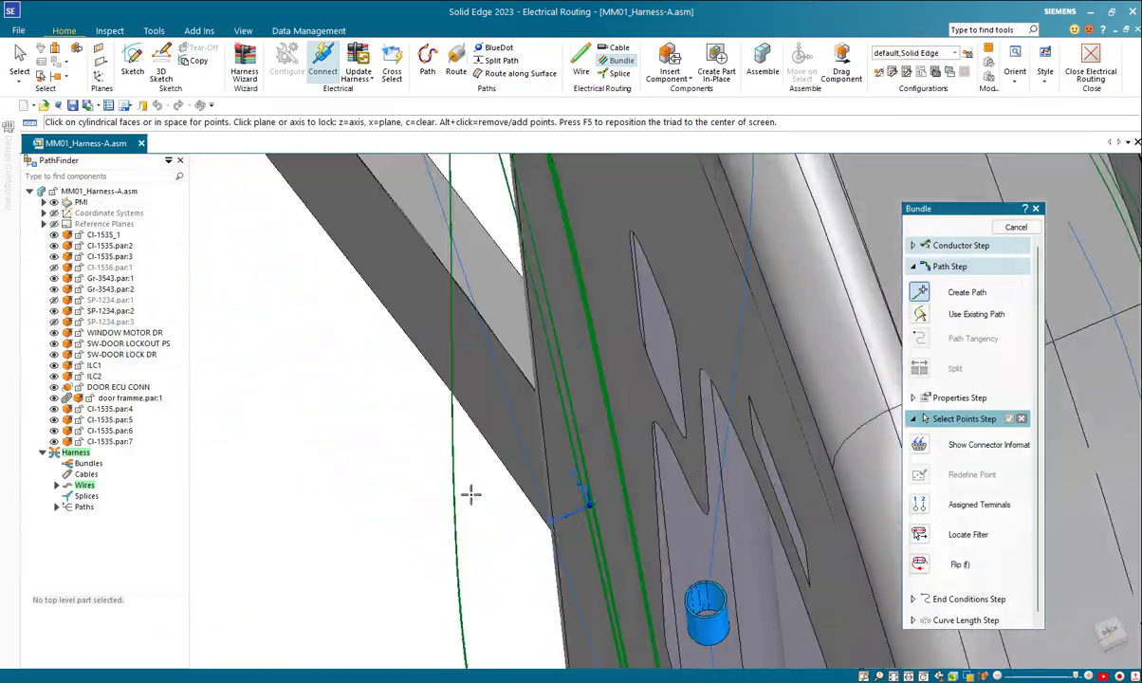
scroll(472, 494, "down", 10)
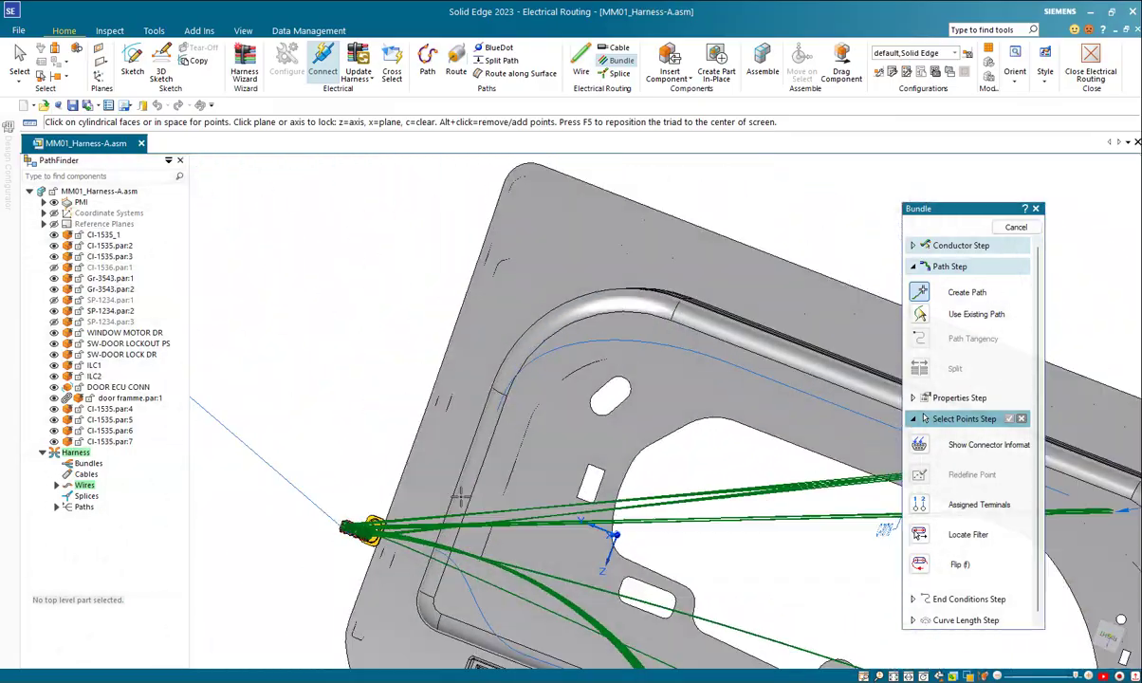
middle_click_drag(461, 496, 499, 530)
scroll(481, 525, "up", 5)
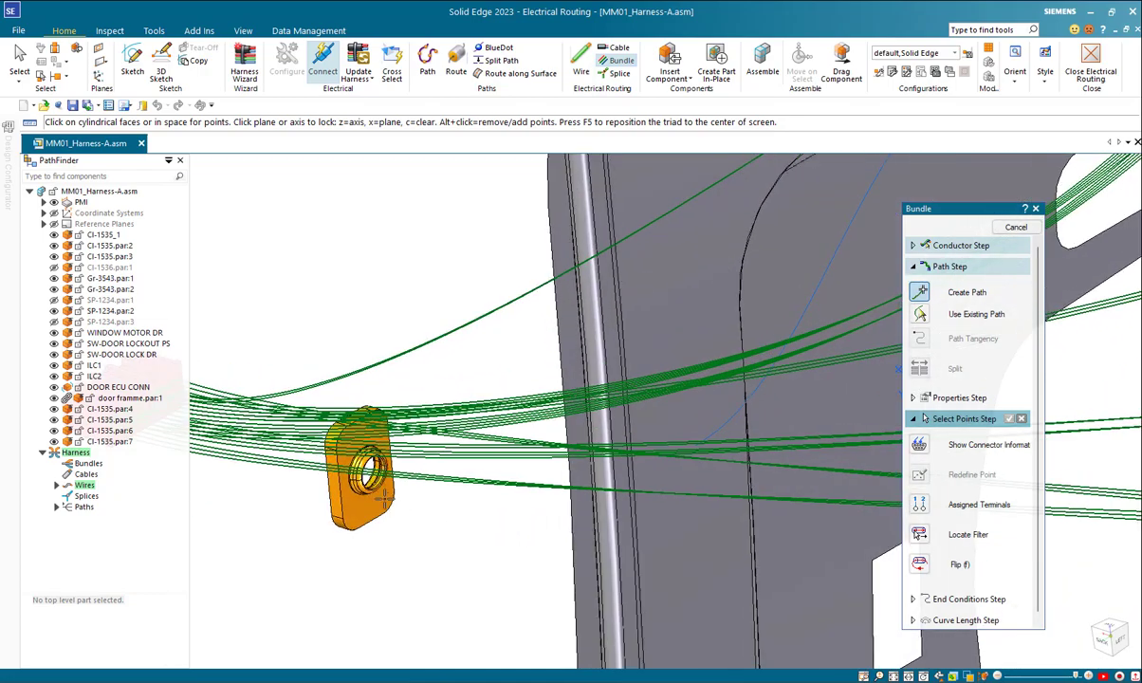
middle_click_drag(379, 488, 312, 543)
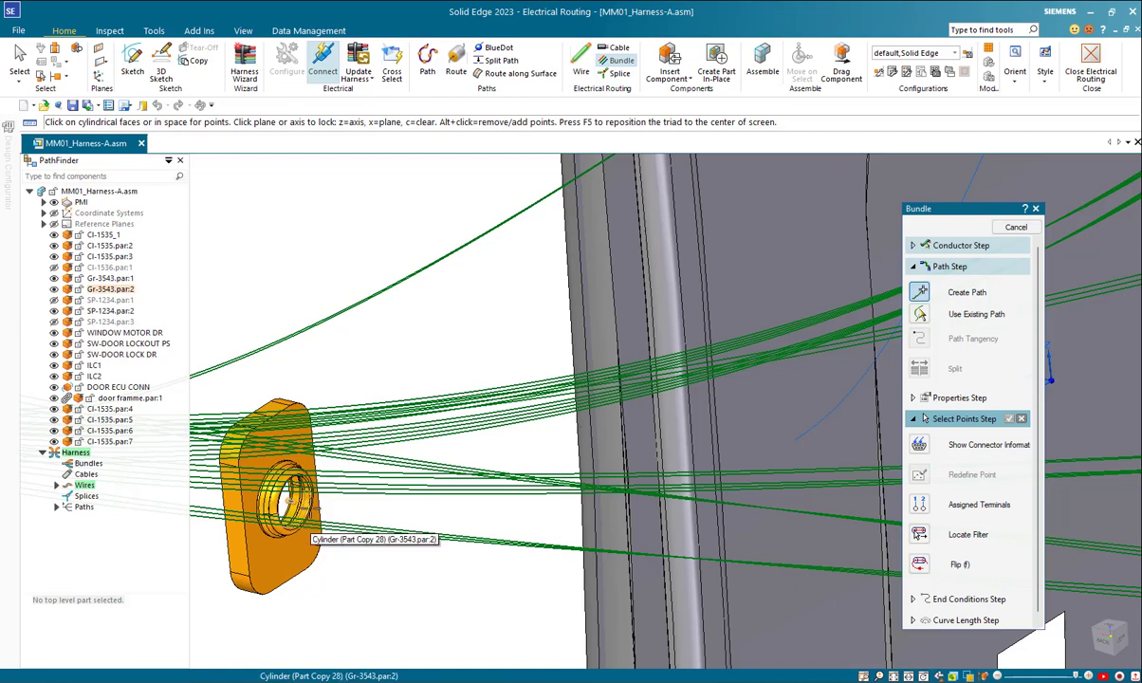
left_click(390, 508)
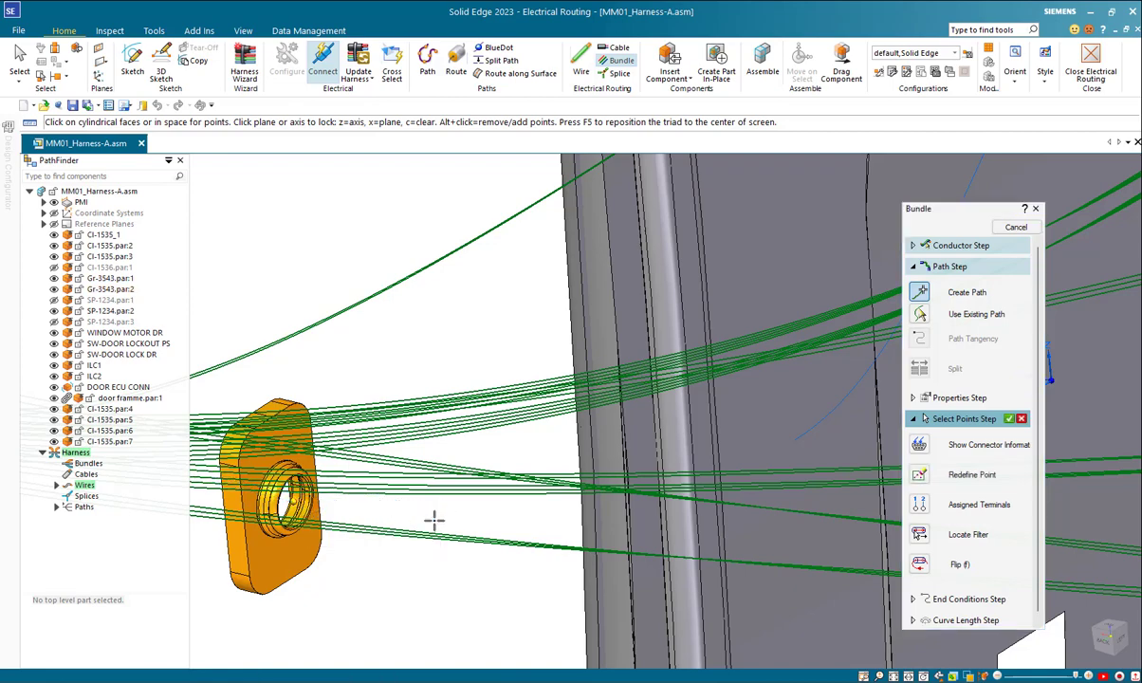
Step: Run the path to the hole of the grommet on the door frame with the End Point locate filter, and accept the path
middle_click_drag(500, 476, 842, 573)
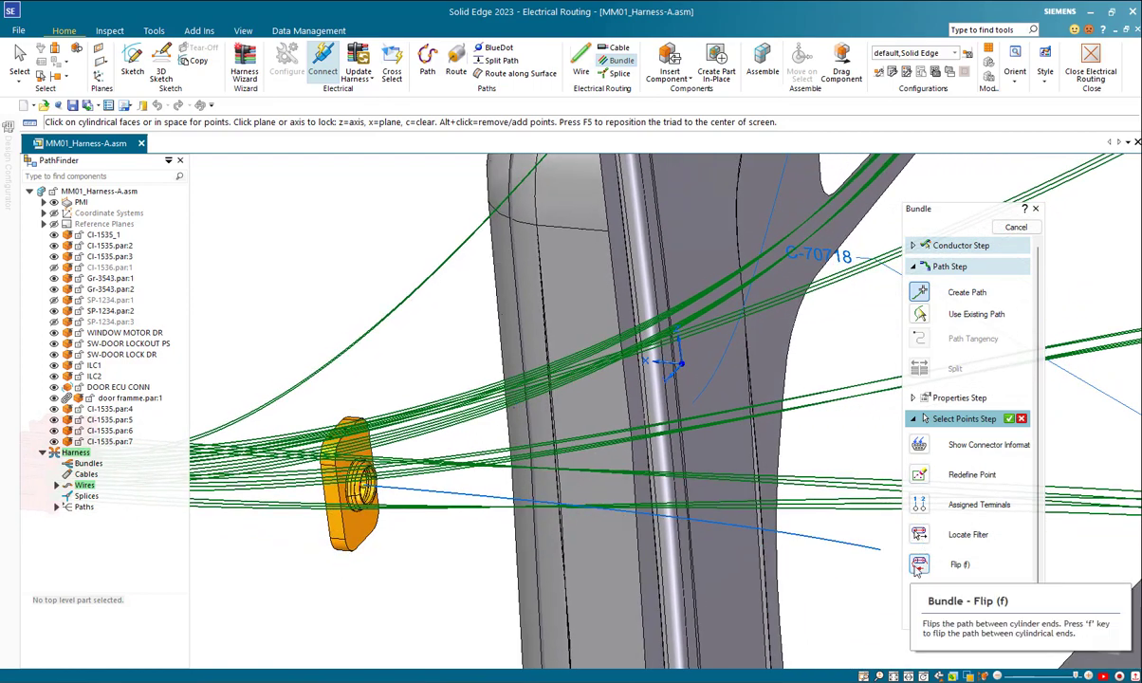
left_click(920, 537)
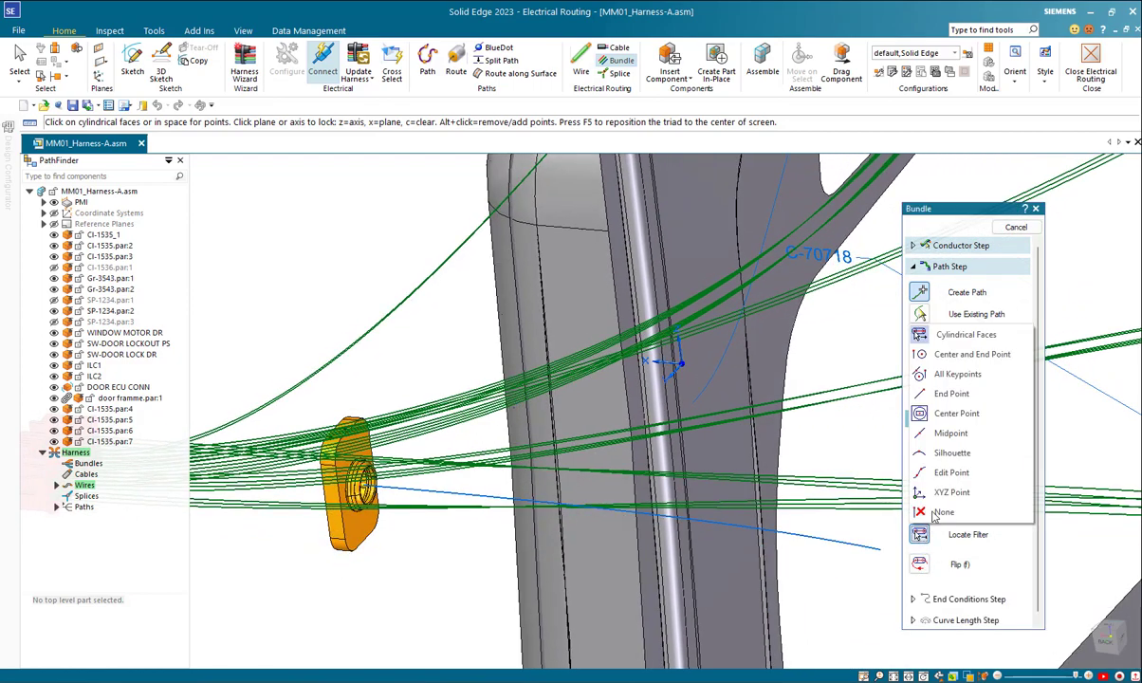
left_click(941, 397)
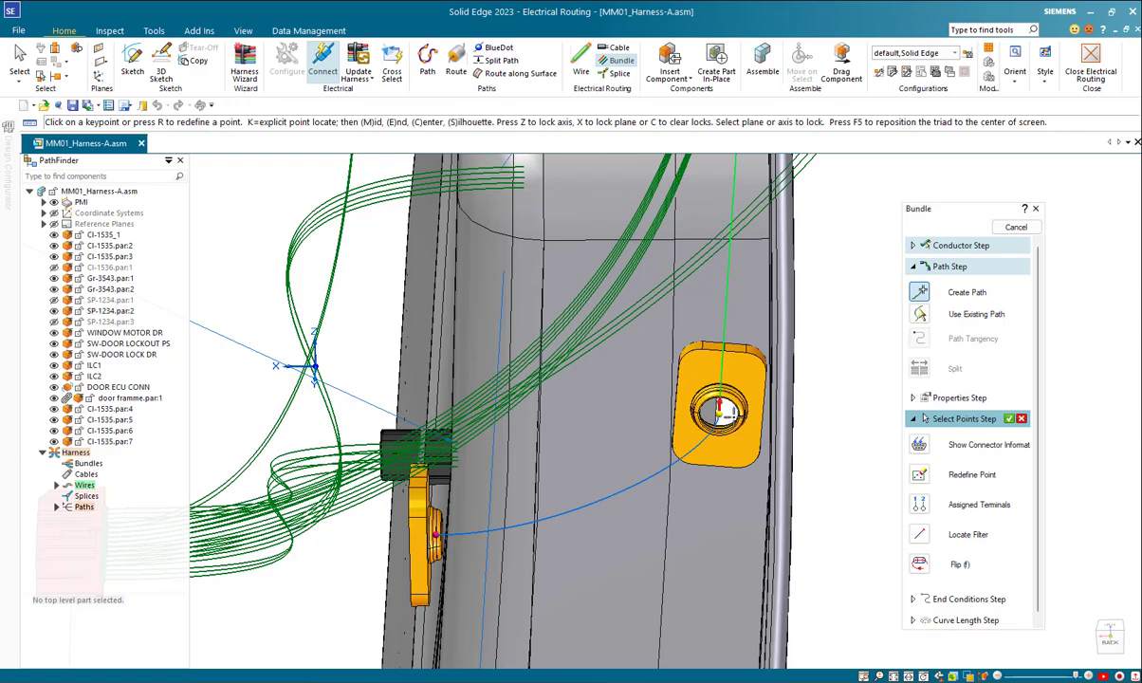
right_click(824, 371)
right_click(826, 373)
right_click(828, 376)
Step: Preview the bundle with its material left at None, finish it and leave the Bundle command
middle_click_drag(828, 431, 928, 357)
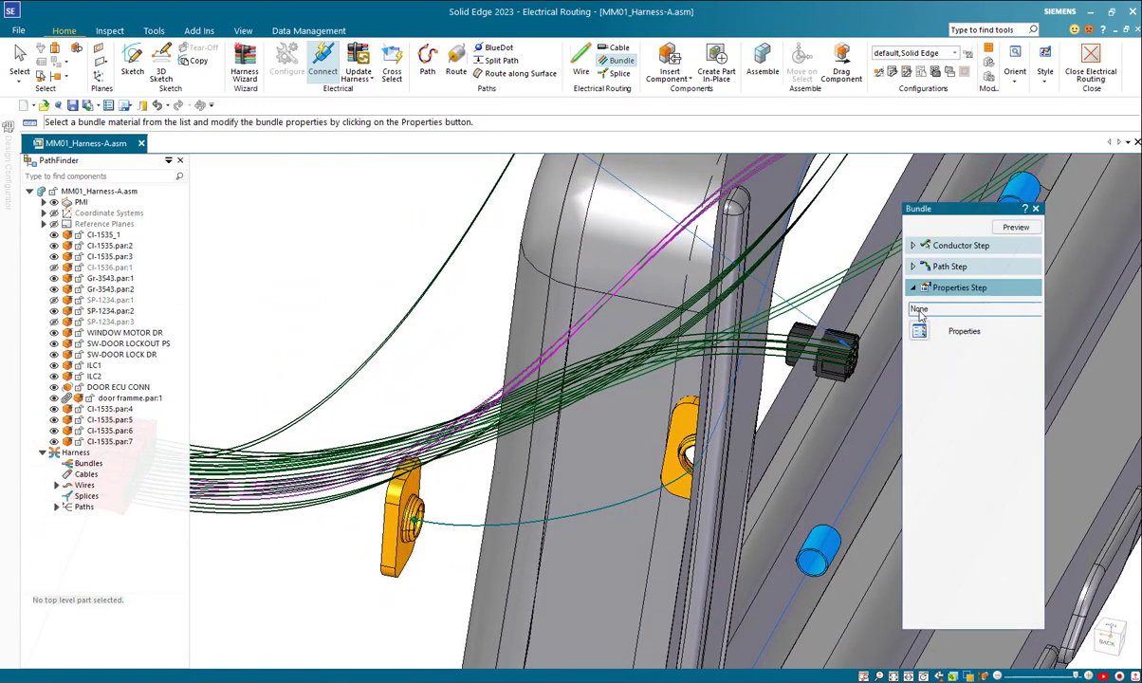
mouse_move(991, 248)
middle_mouse_down()
mouse_move(984, 266)
mouse_move(998, 243)
middle_mouse_up()
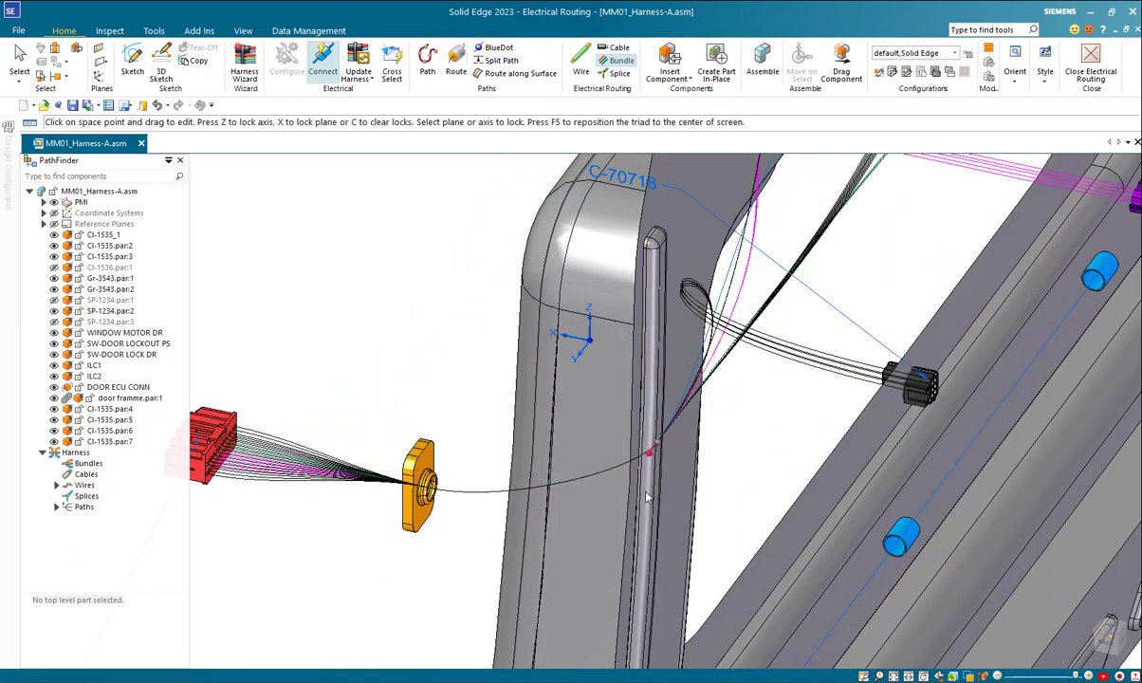
middle_click_drag(598, 489, 697, 489)
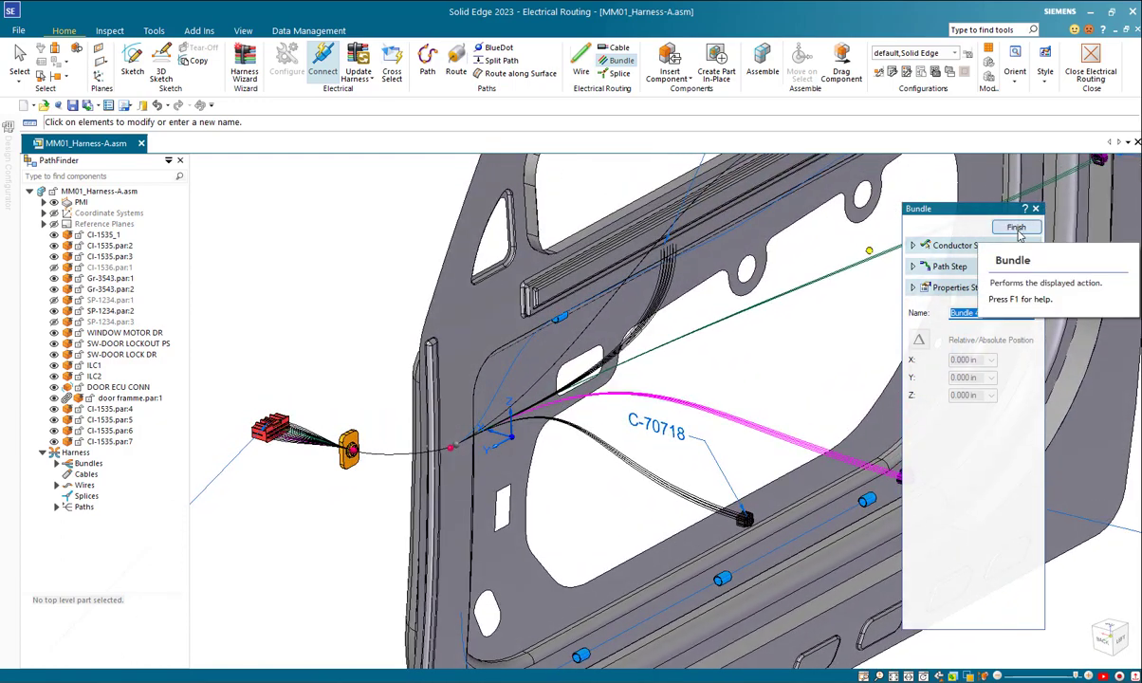
left_click(1016, 229)
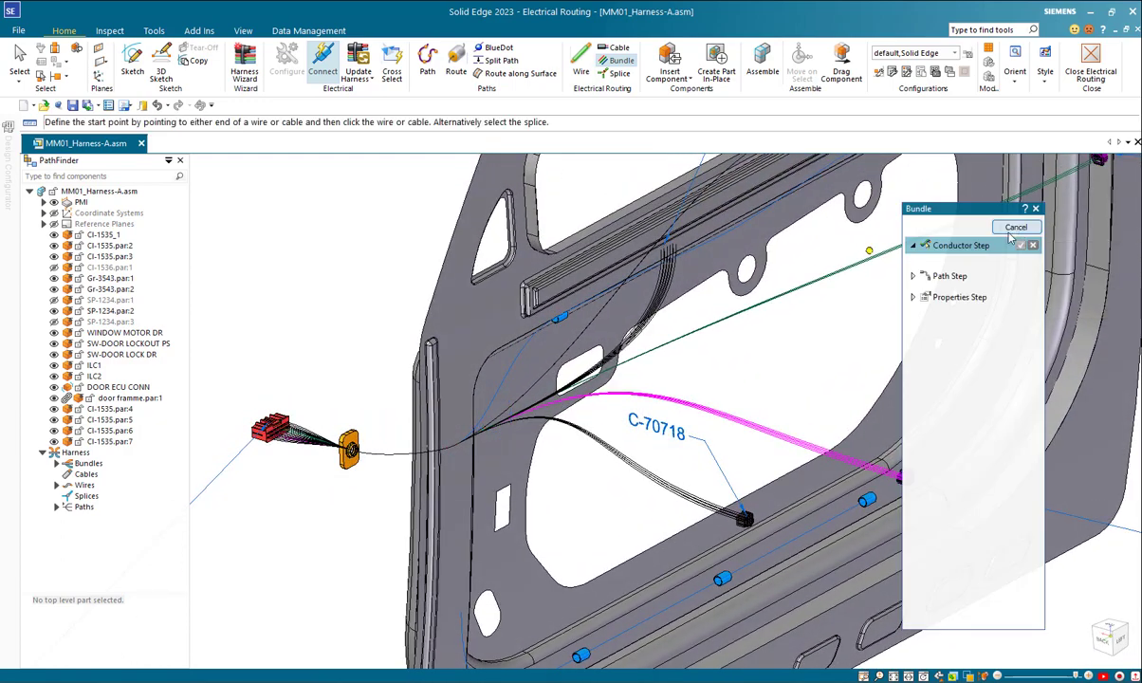
left_click(1004, 228)
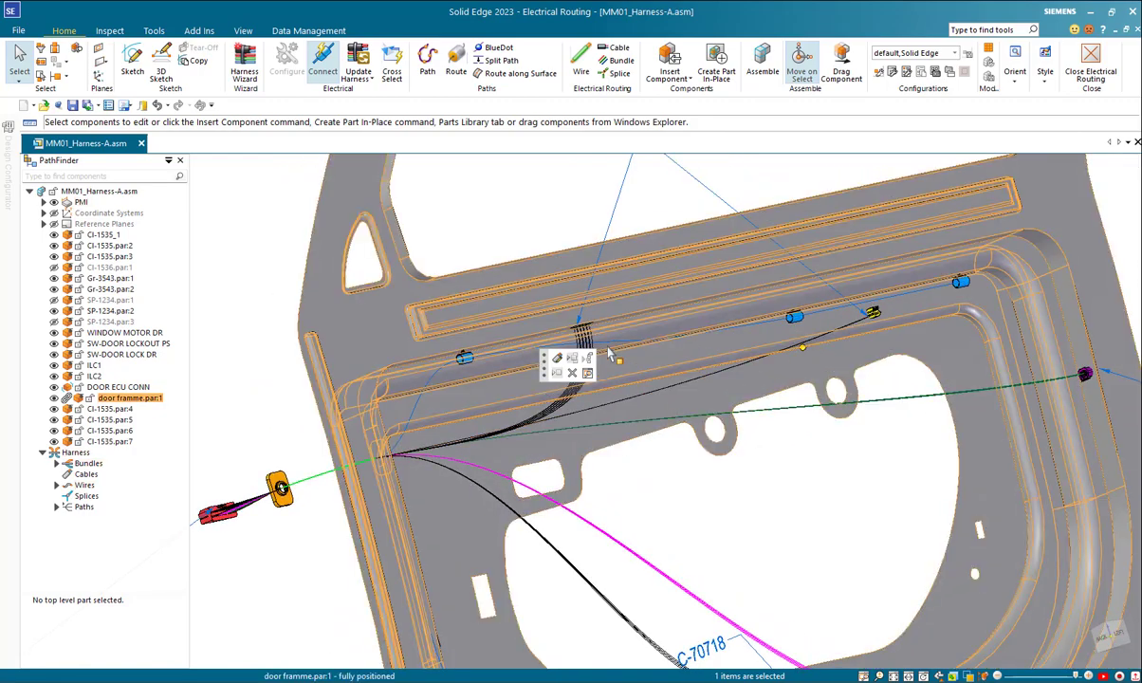
Step: Start a bundle and select the C-71849 connector wires and the purple connector wires at the door's latch side as conductors
middle_click_drag(521, 416, 503, 189)
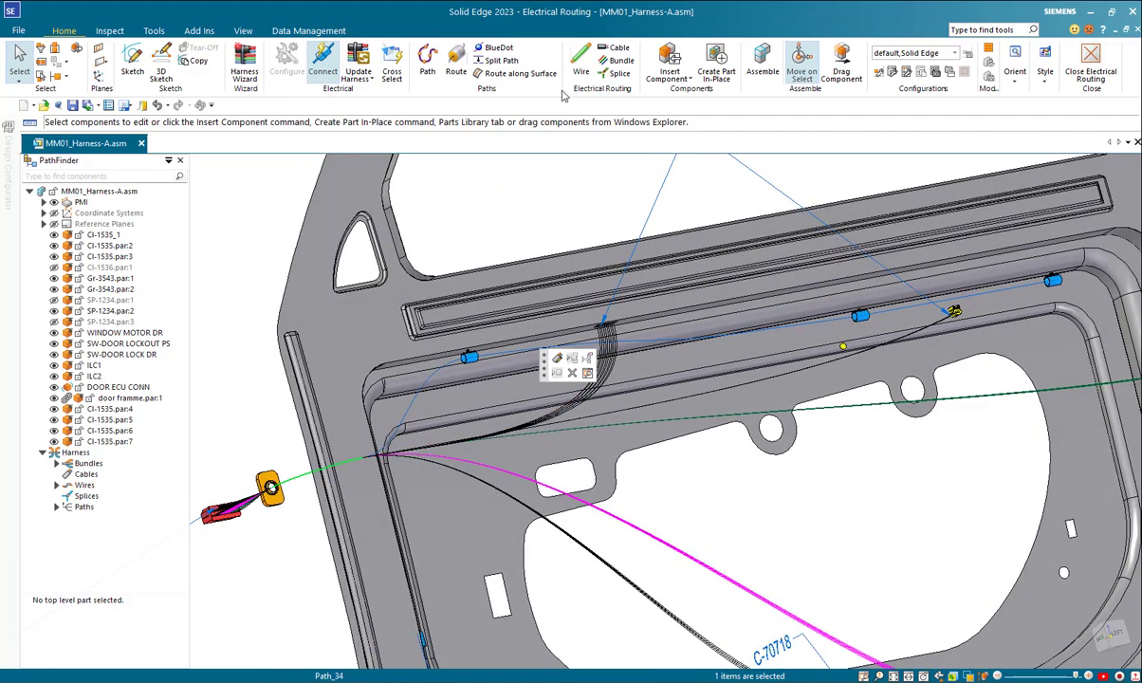
left_click(617, 61)
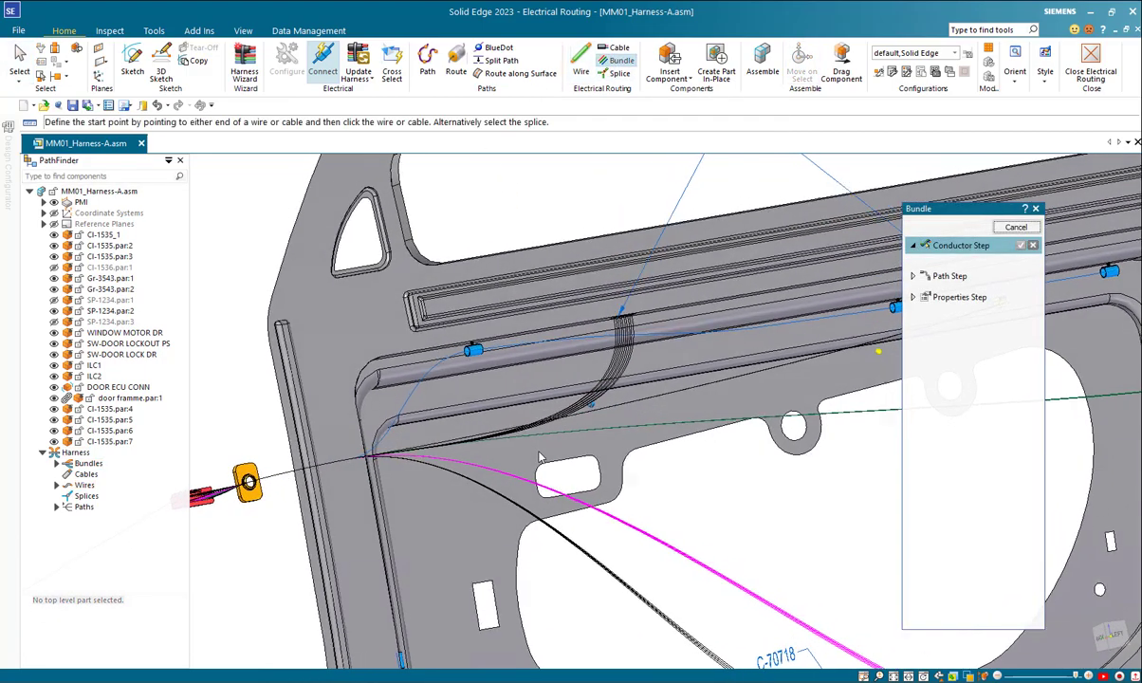
scroll(550, 459, "down", 3)
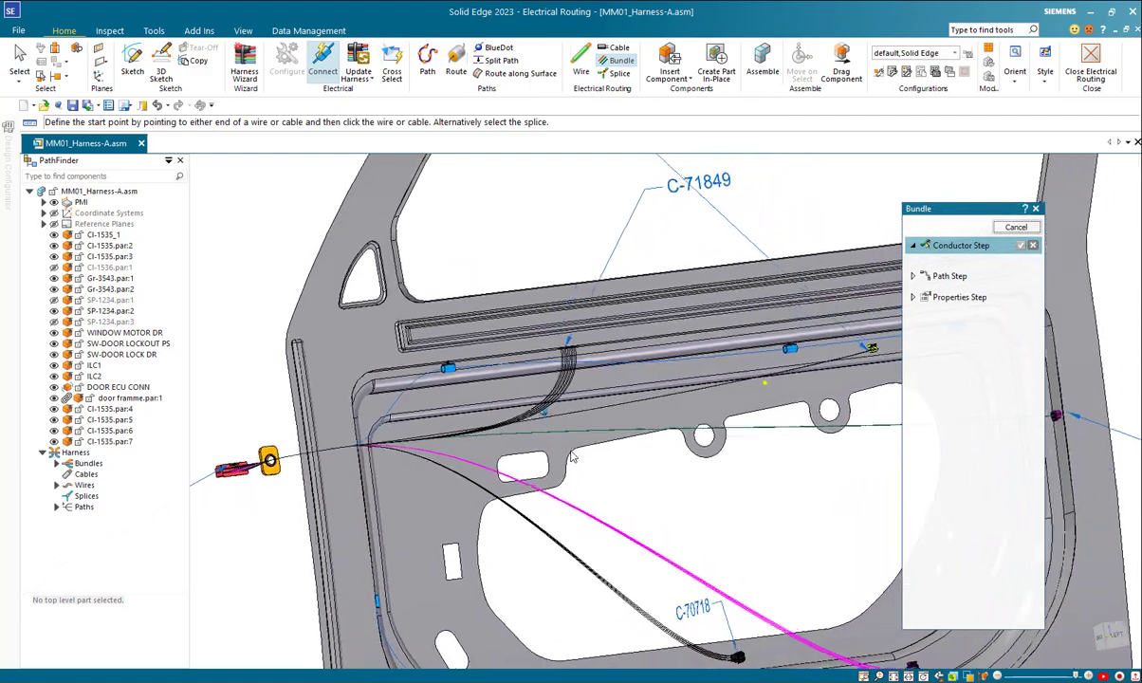
middle_click_drag(567, 455, 550, 410)
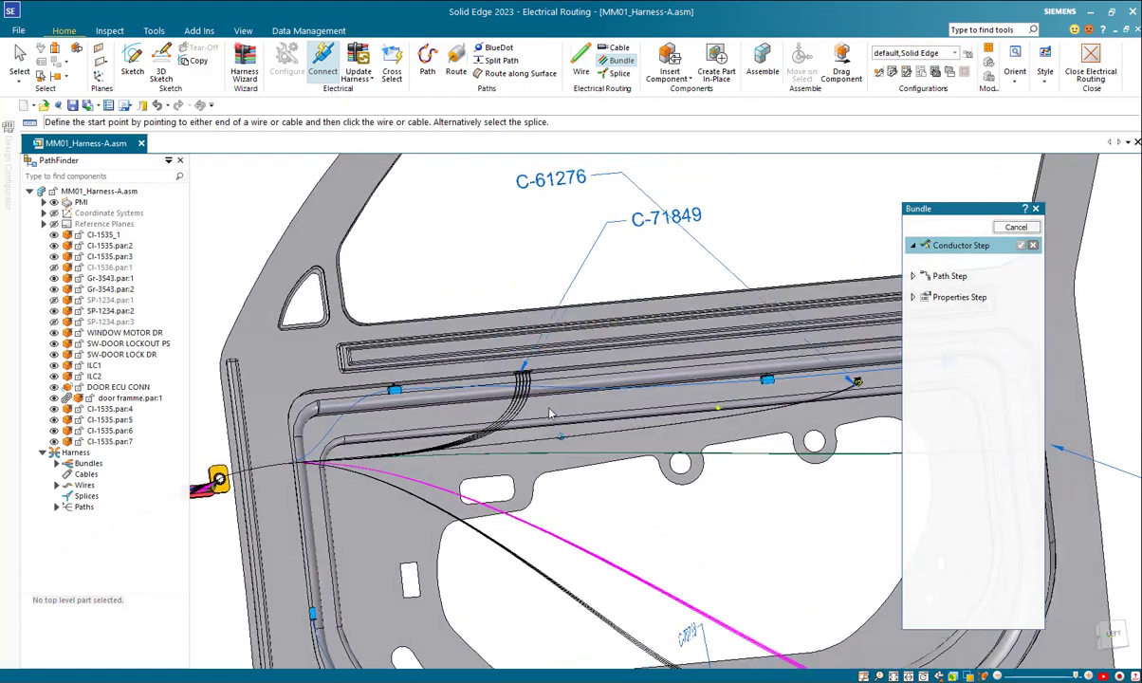
scroll(558, 413, "up", 1)
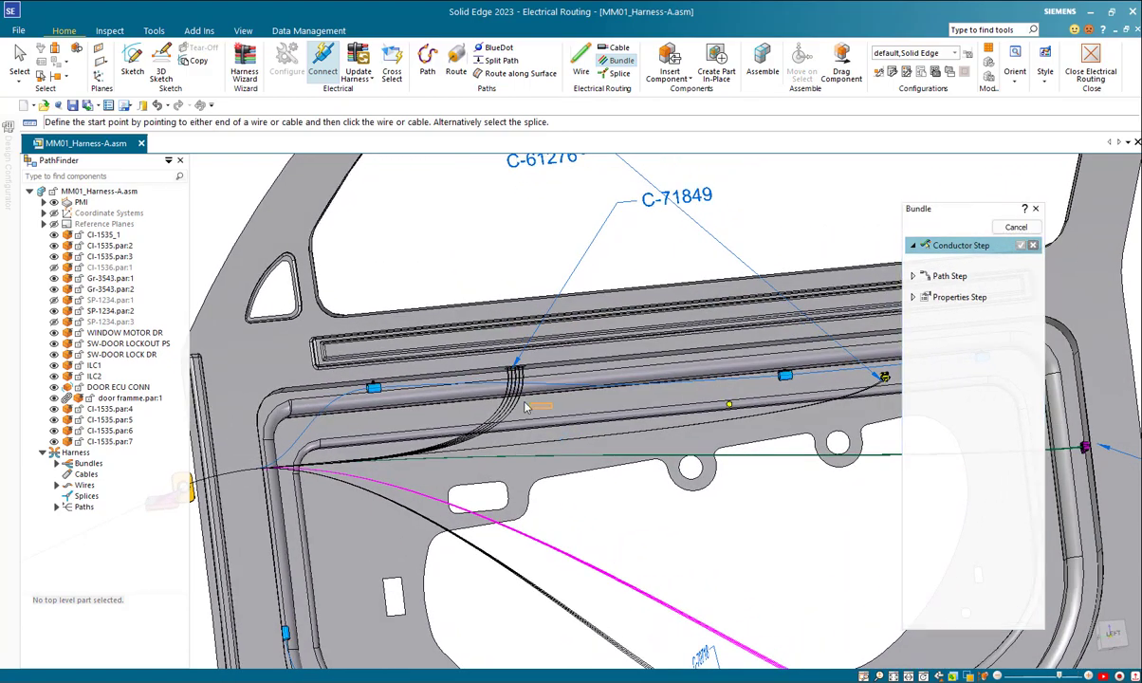
middle_click_drag(477, 390, 707, 434)
scroll(674, 417, "up", 3)
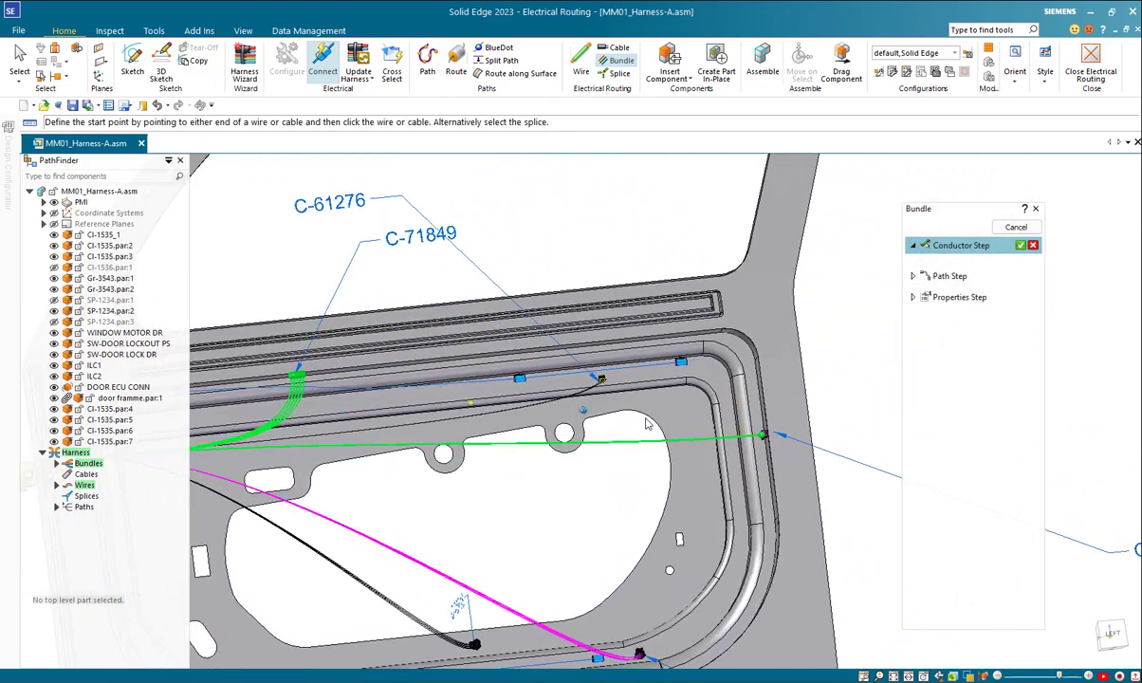
Step: Add the wires of the yellow C-61276 connector to the bundle's conductors and accept the conductor selection
middle_click_drag(592, 382, 738, 516)
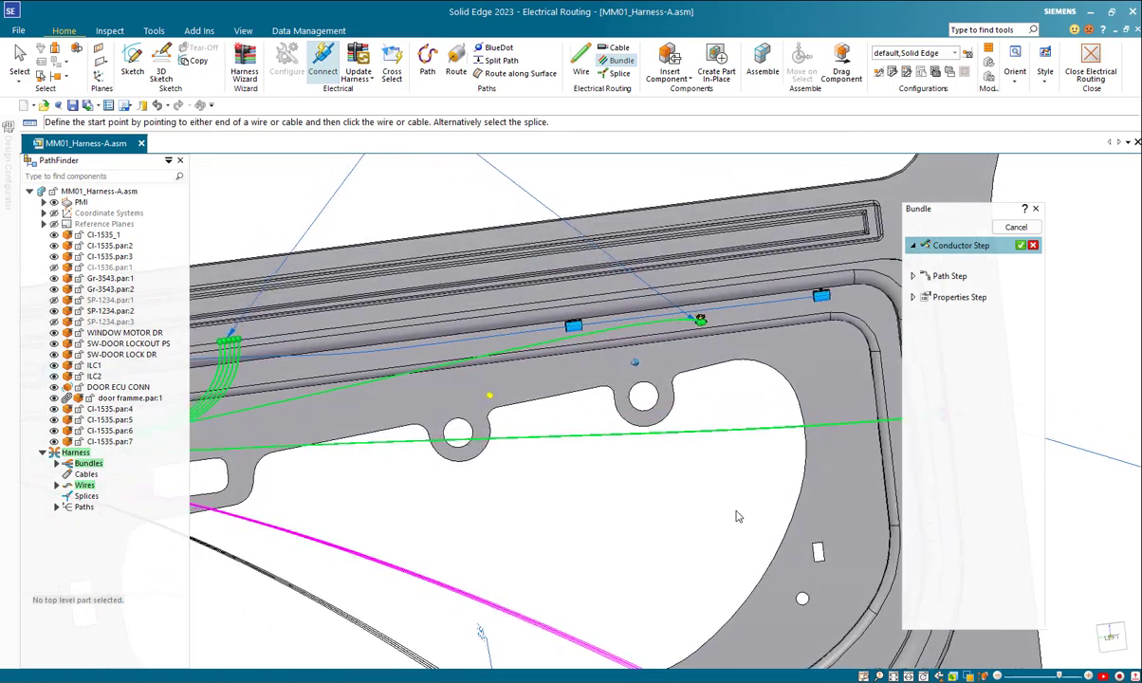
scroll(439, 347, "up", 3)
middle_click_drag(440, 347, 594, 367)
scroll(652, 349, "down", 5)
scroll(568, 324, "up", 1)
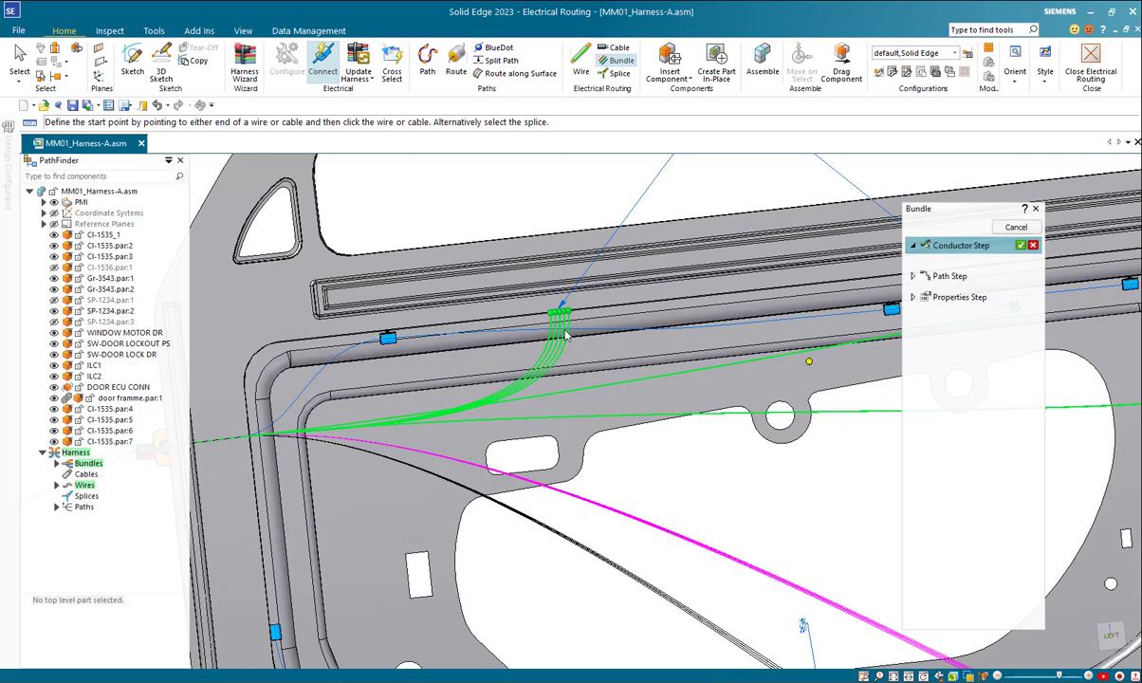
middle_click_drag(560, 343, 432, 345)
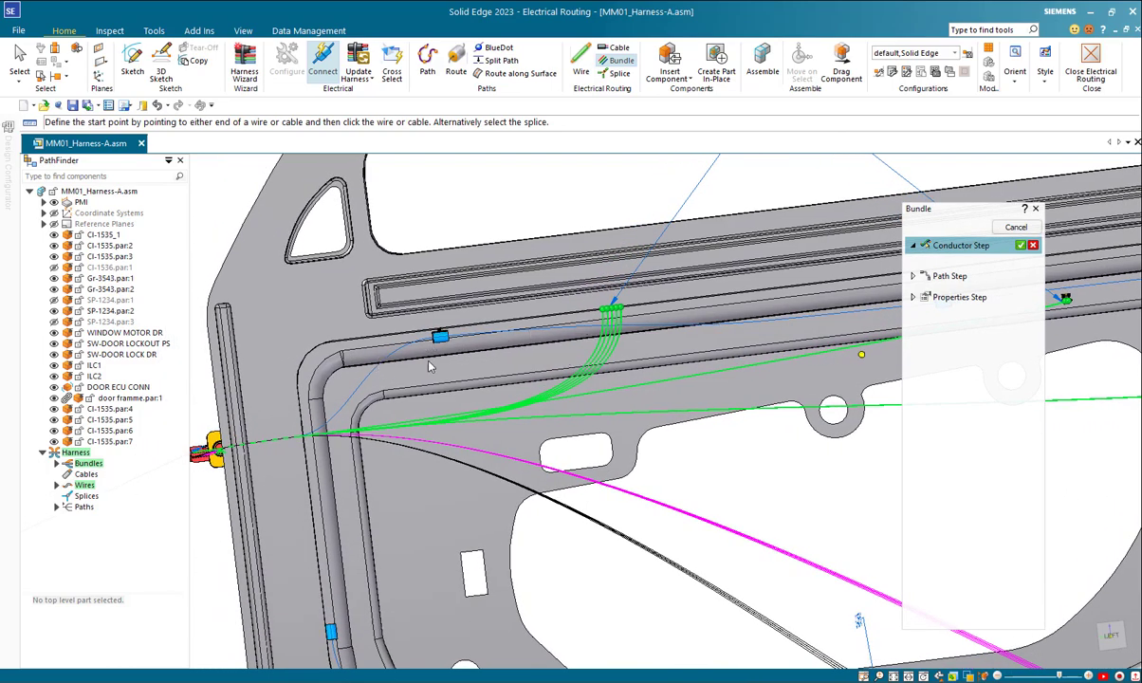
middle_click_drag(196, 465, 217, 469)
middle_click_drag(835, 306, 664, 360)
middle_click_drag(1029, 194, 931, 324)
left_click(1021, 246)
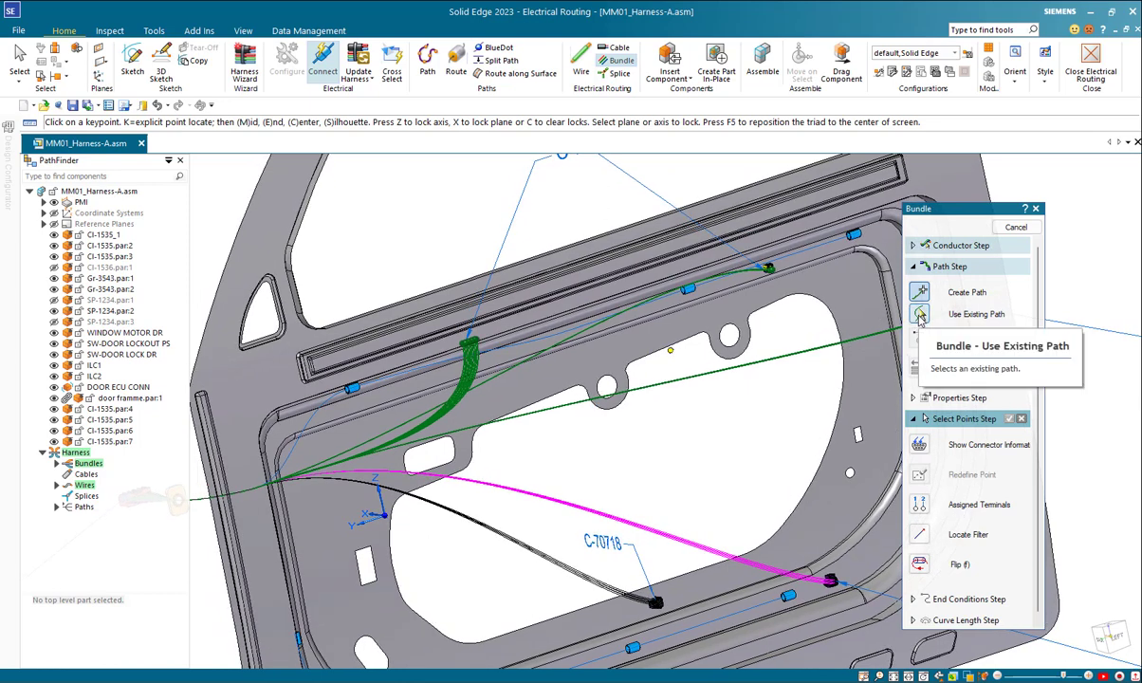
Step: Use the existing path from the door-frame grommet hole to the first clip on the door's upper edge, and accept it
left_click(919, 317)
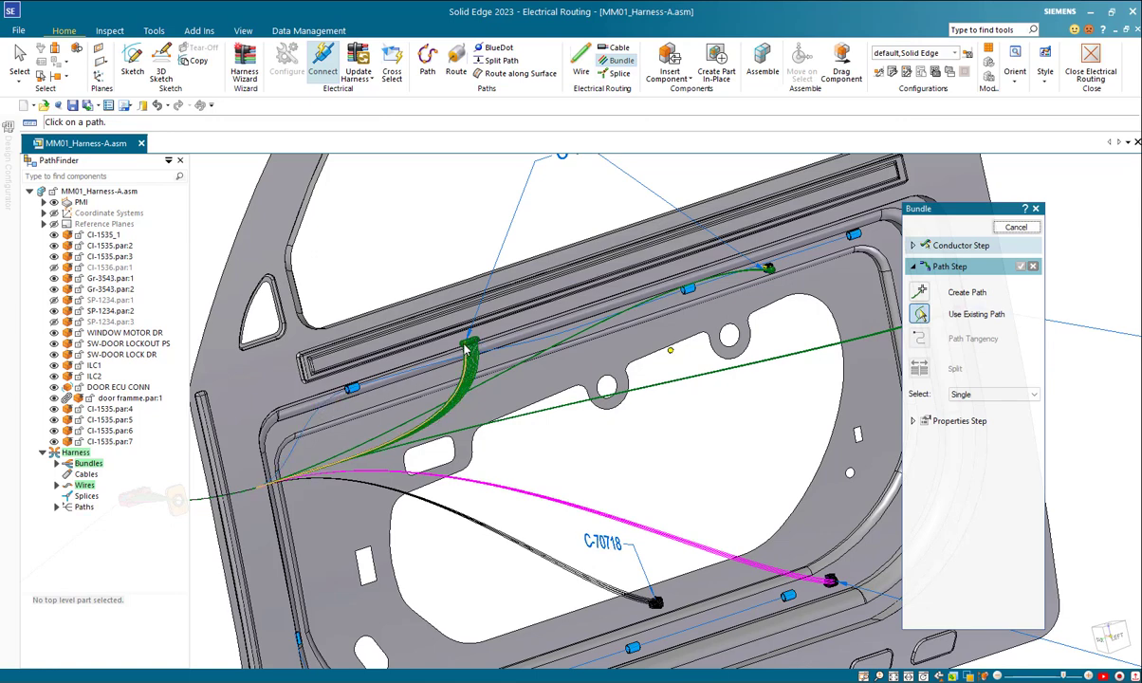
middle_click_drag(293, 410, 329, 413)
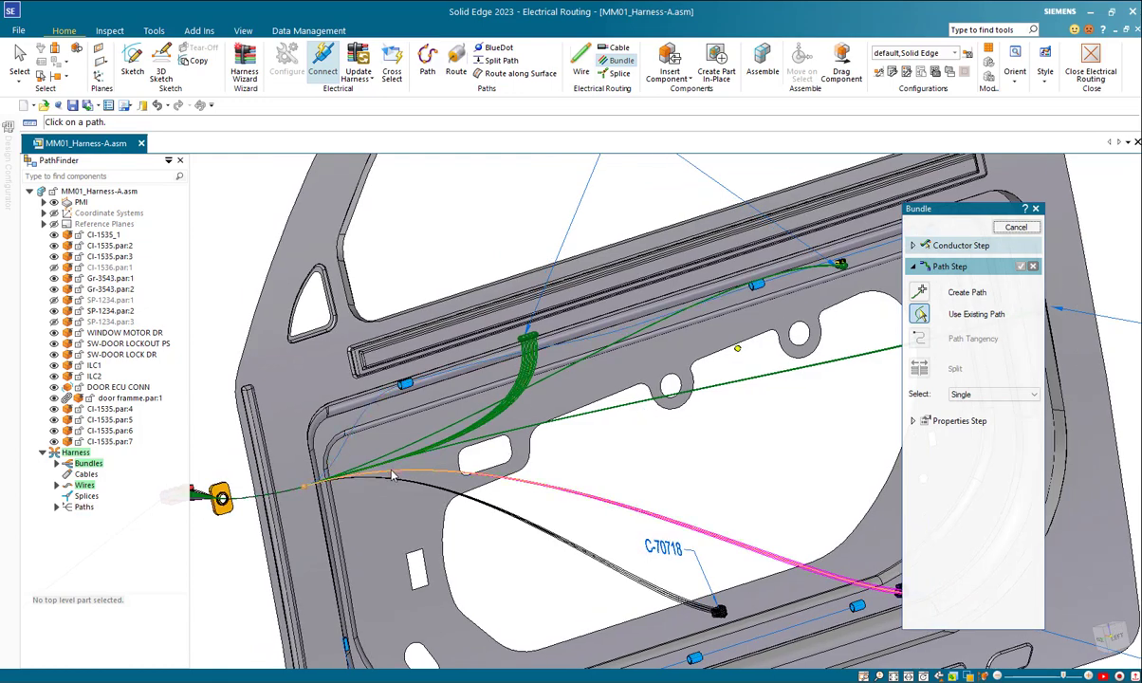
middle_click_drag(425, 424, 384, 407)
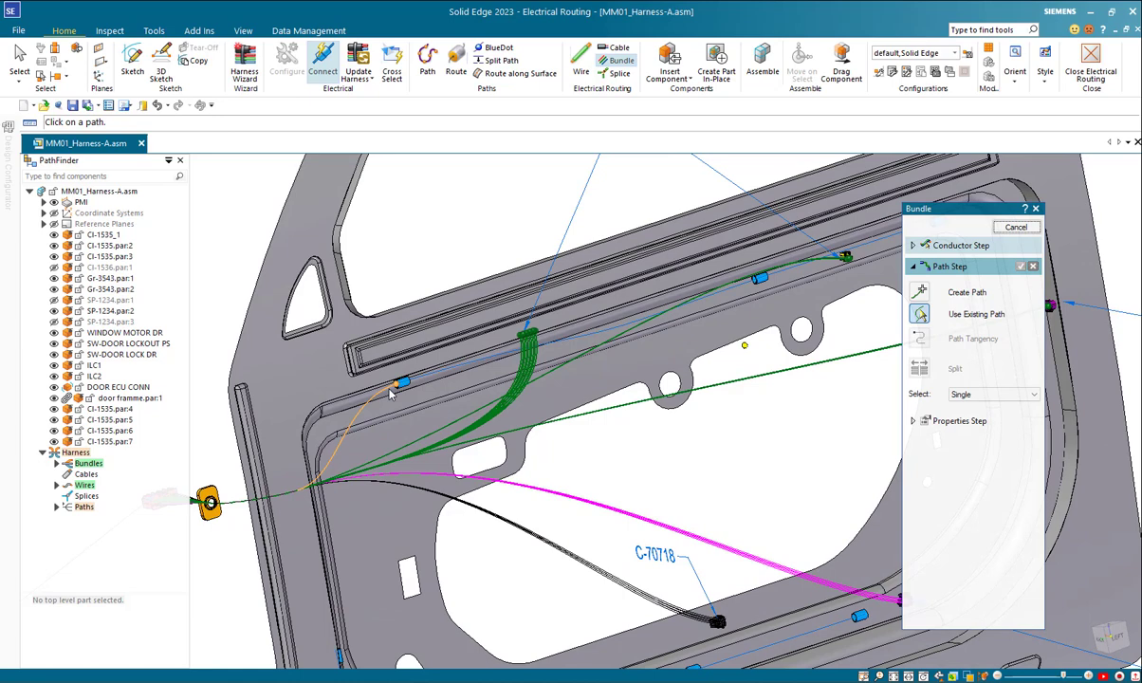
left_click(389, 394)
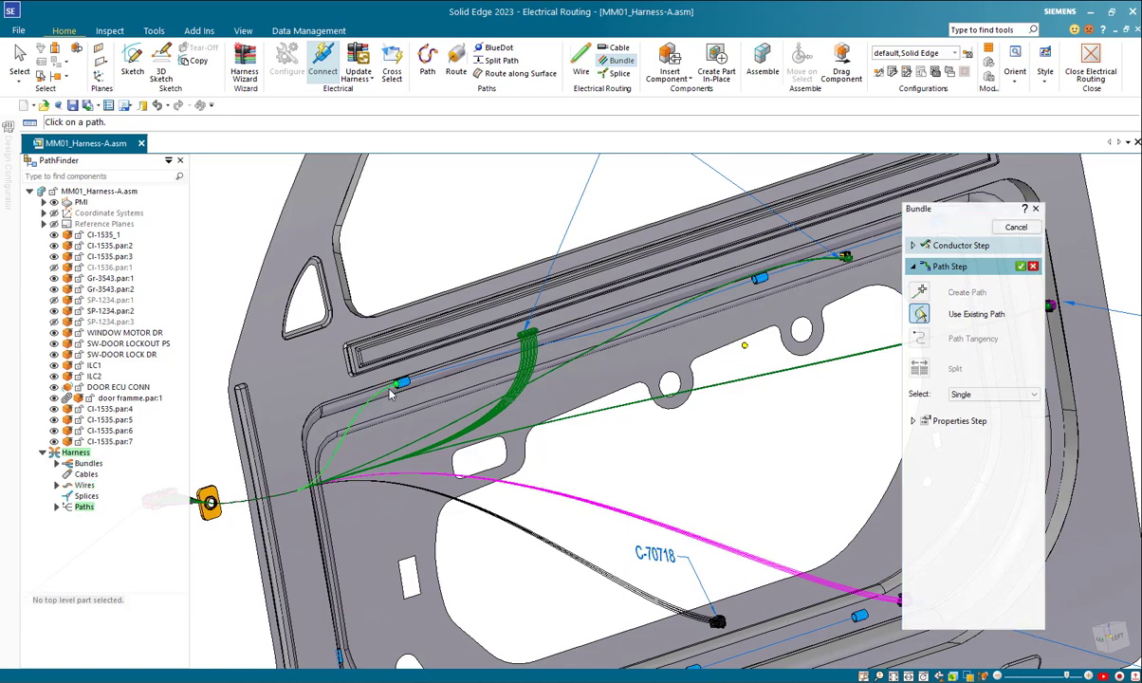
left_click(1021, 269)
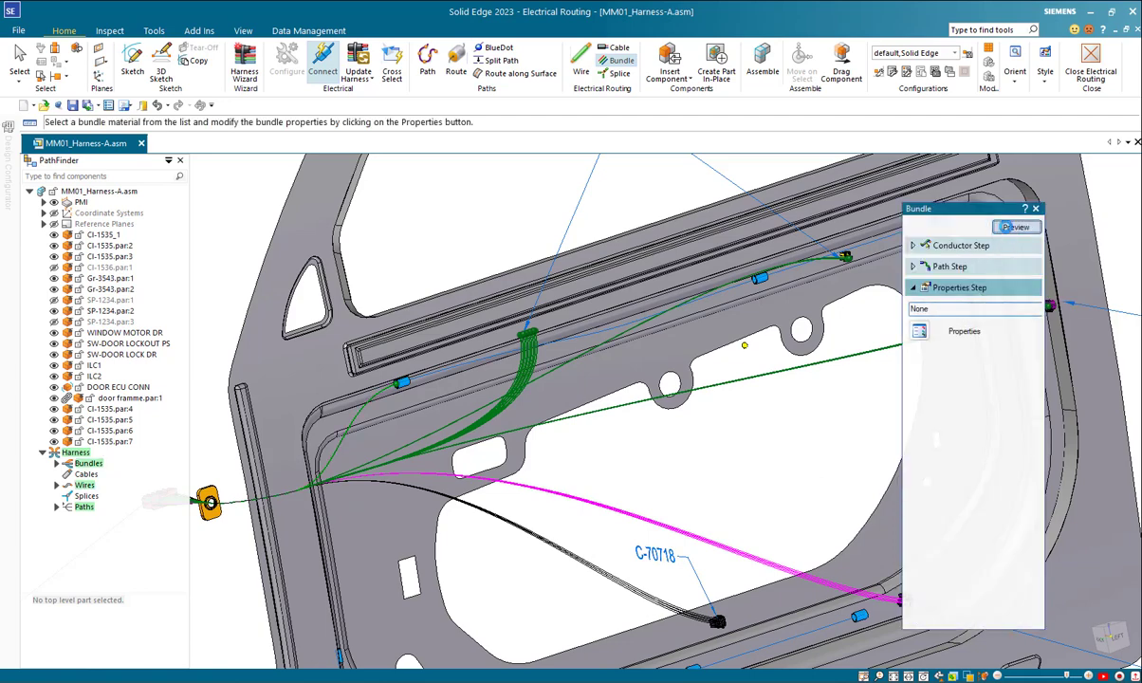
Step: Preview the bundle to the first upper clip with its material left at None, finish it and leave the Bundle command
left_click(1015, 228)
middle_click_drag(743, 403, 713, 405)
left_click(1013, 228)
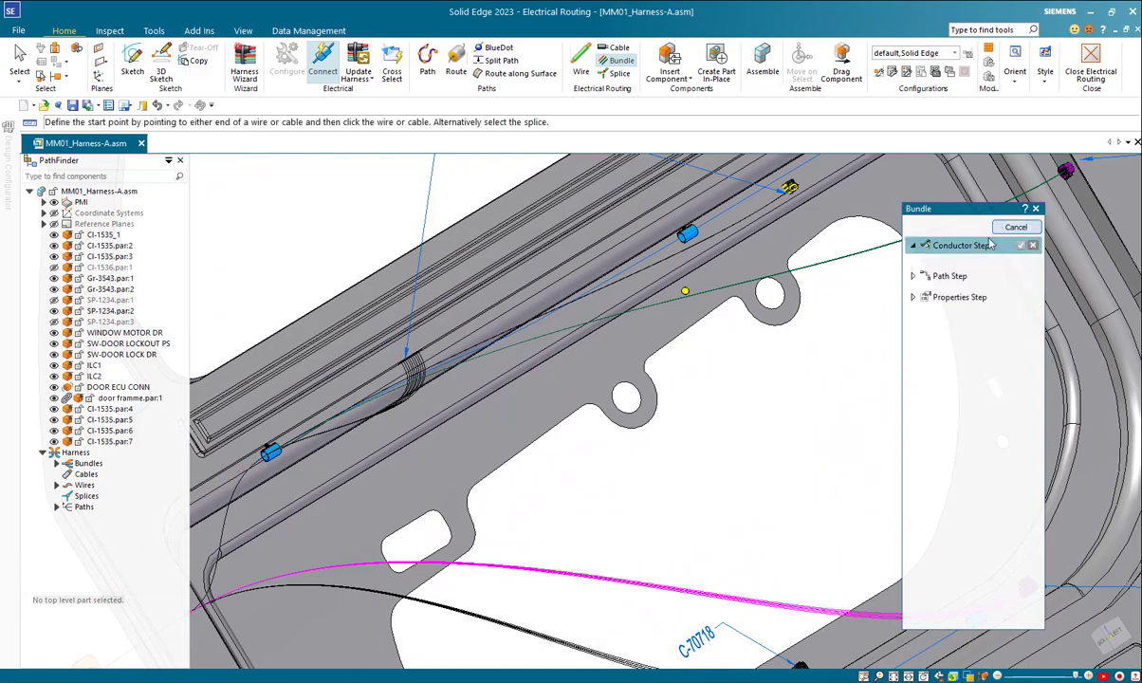
middle_click_drag(550, 450, 618, 318)
middle_click_drag(707, 247, 661, 291)
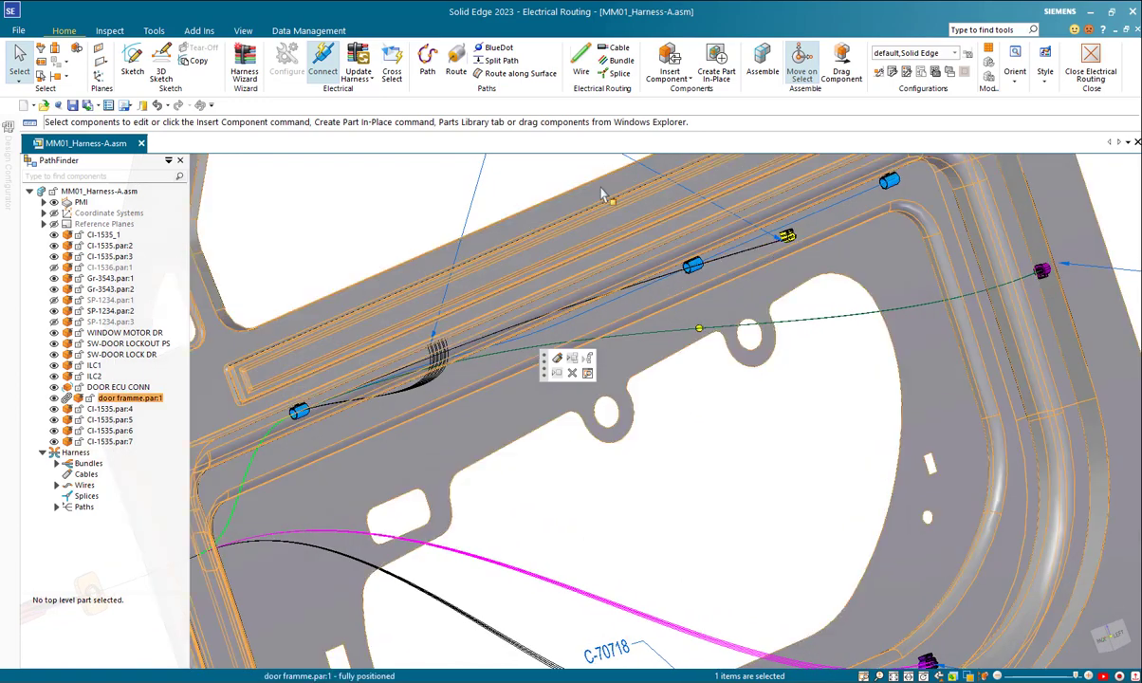
Step: Start another bundle with the wires of the purple latch-side connector and the yellow C-61276 connector as conductors, and accept them
left_click(618, 60)
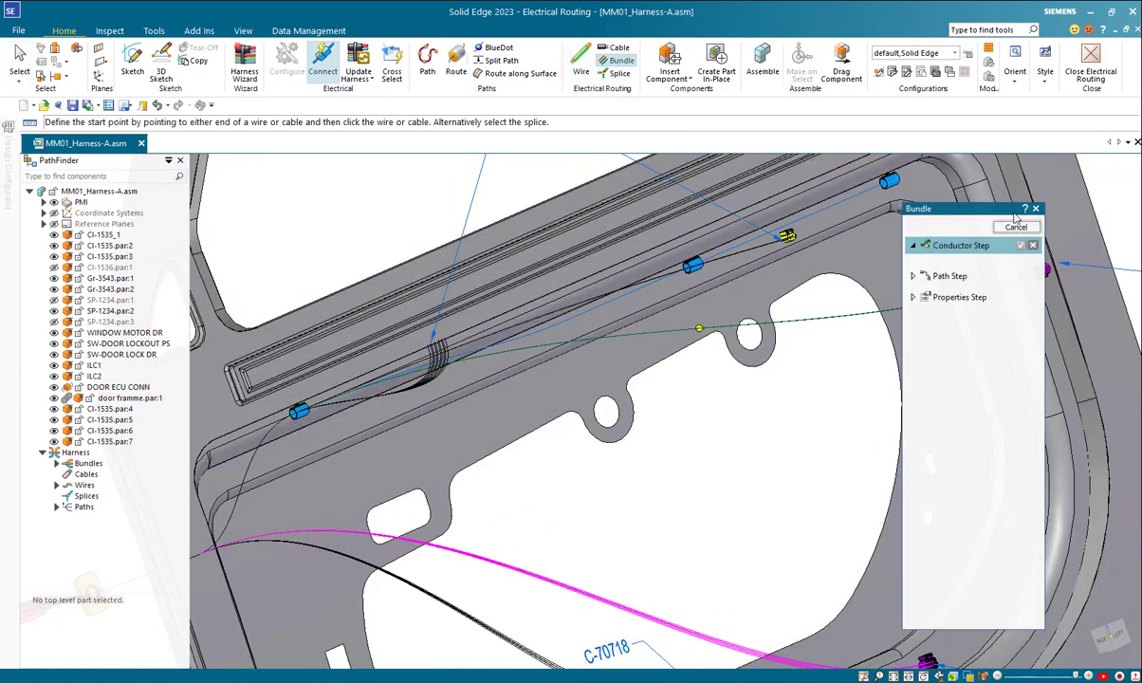
left_click_drag(984, 215, 357, 238)
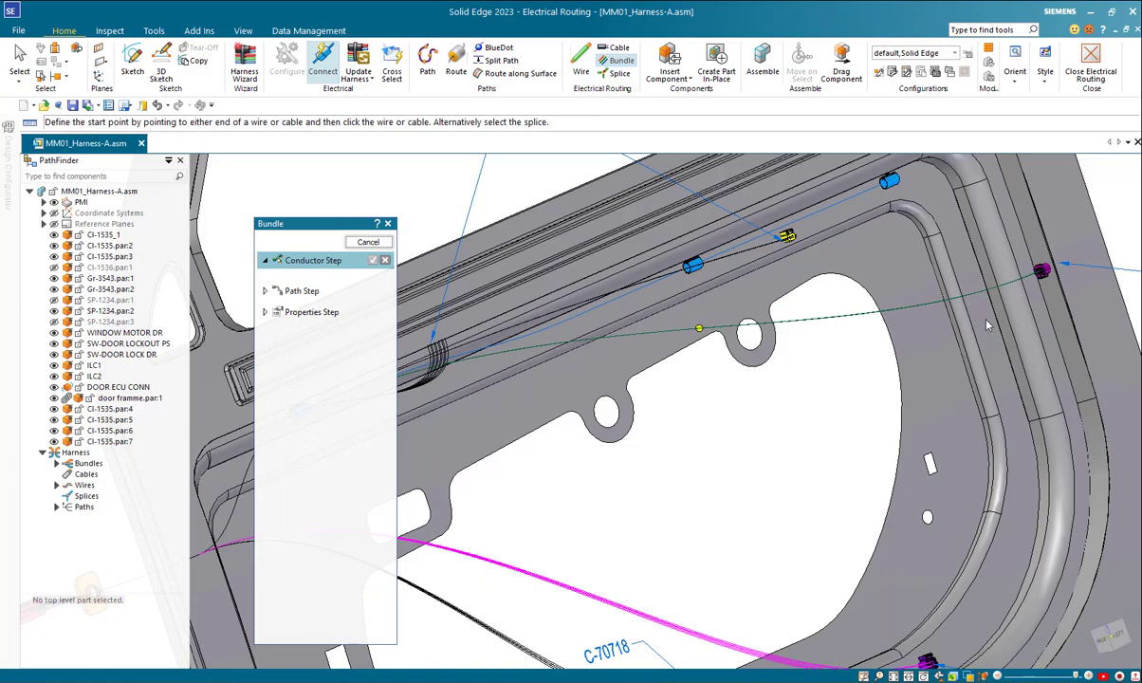
left_click(1013, 280)
middle_click_drag(793, 261, 913, 315)
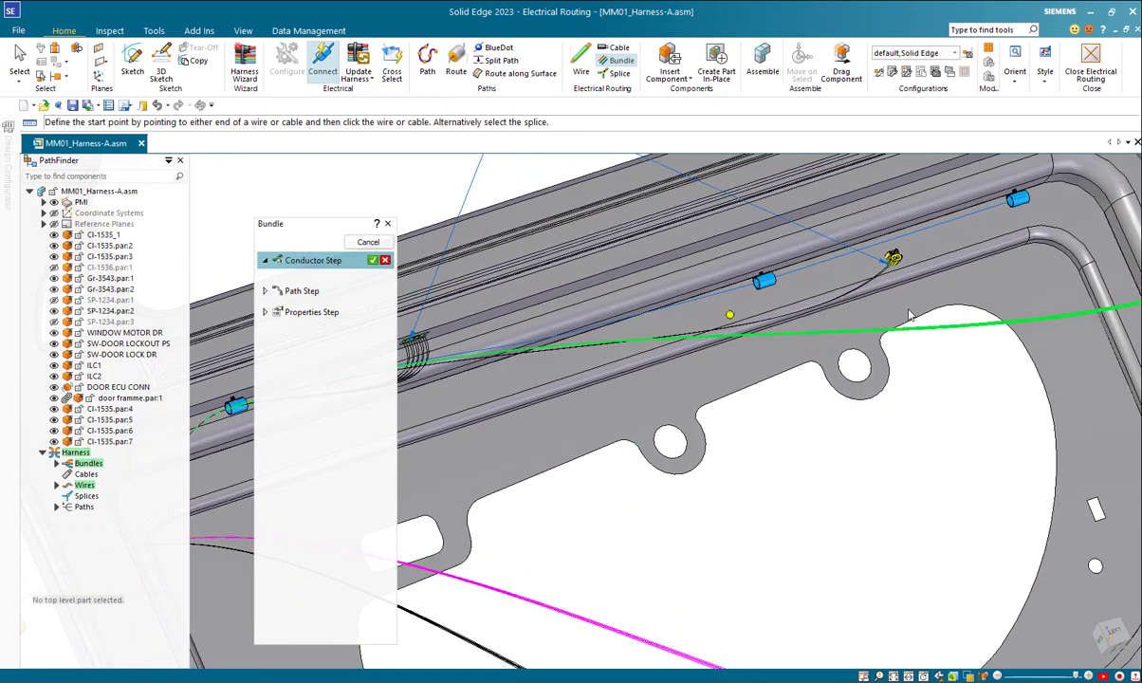
left_click(839, 281)
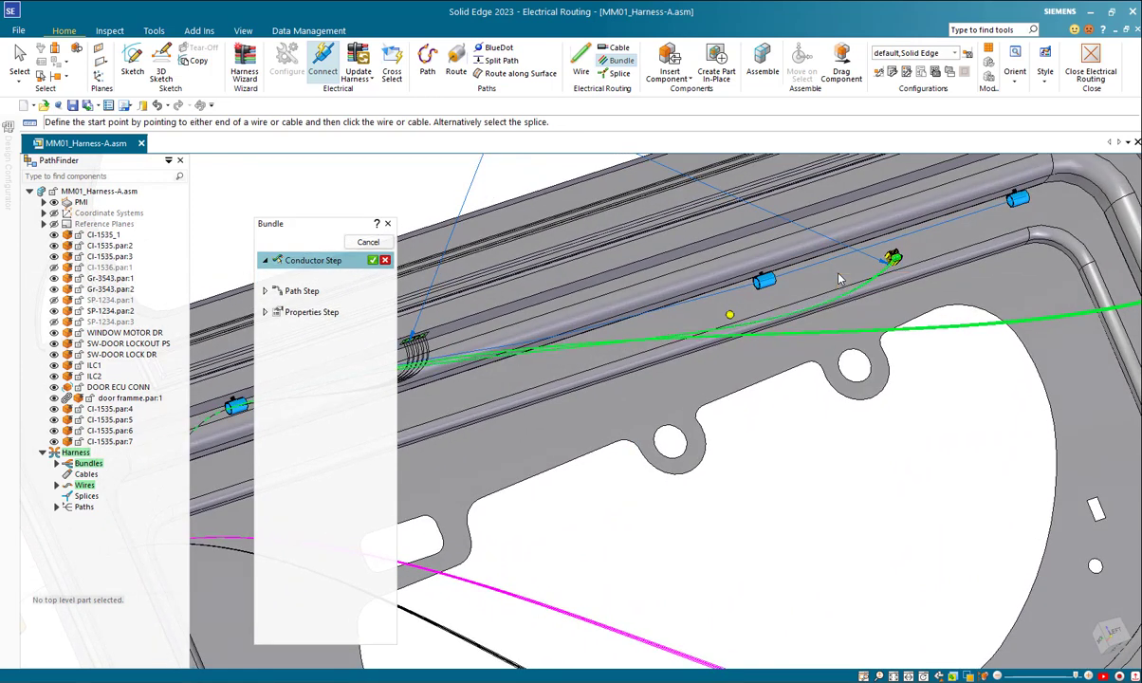
left_click(376, 260)
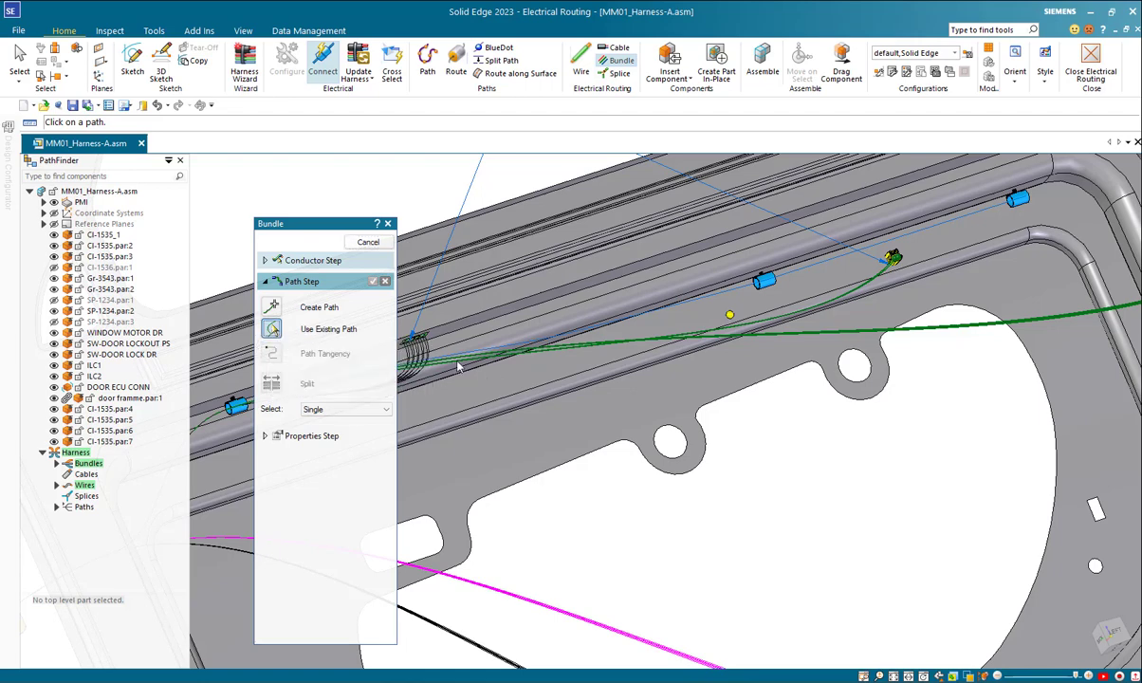
Step: Route the bundle along the existing path between the first and second upper clips, then preview and finish it with material None
left_click(743, 293)
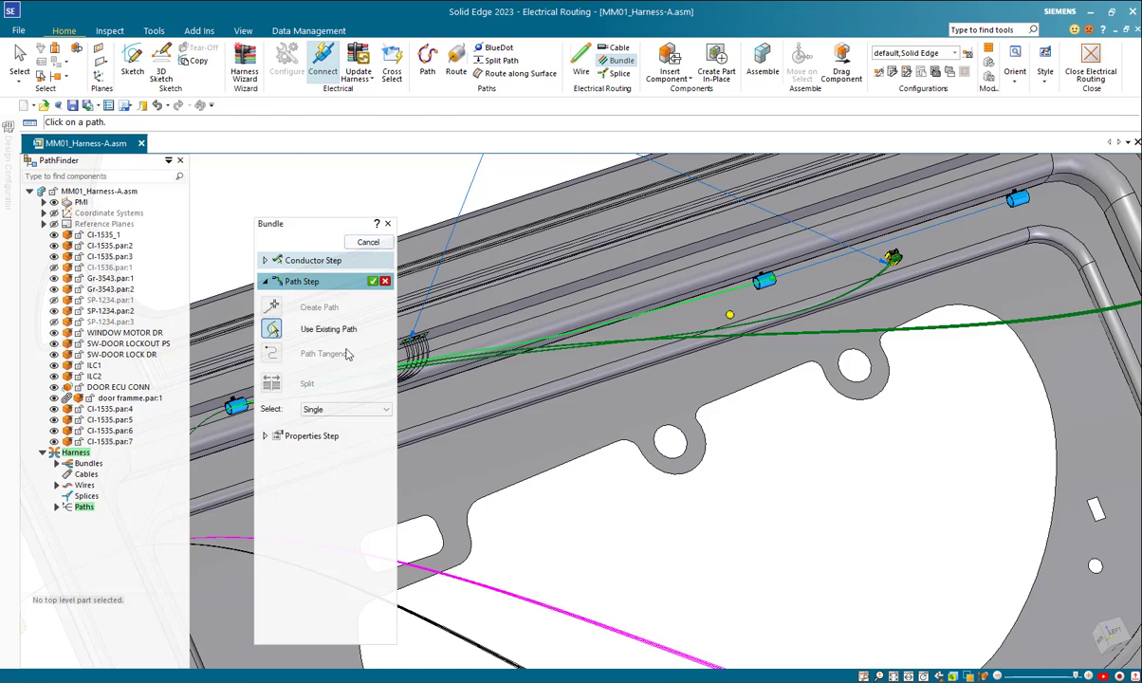
left_click(374, 283)
left_click(368, 243)
middle_click_drag(510, 366, 865, 411)
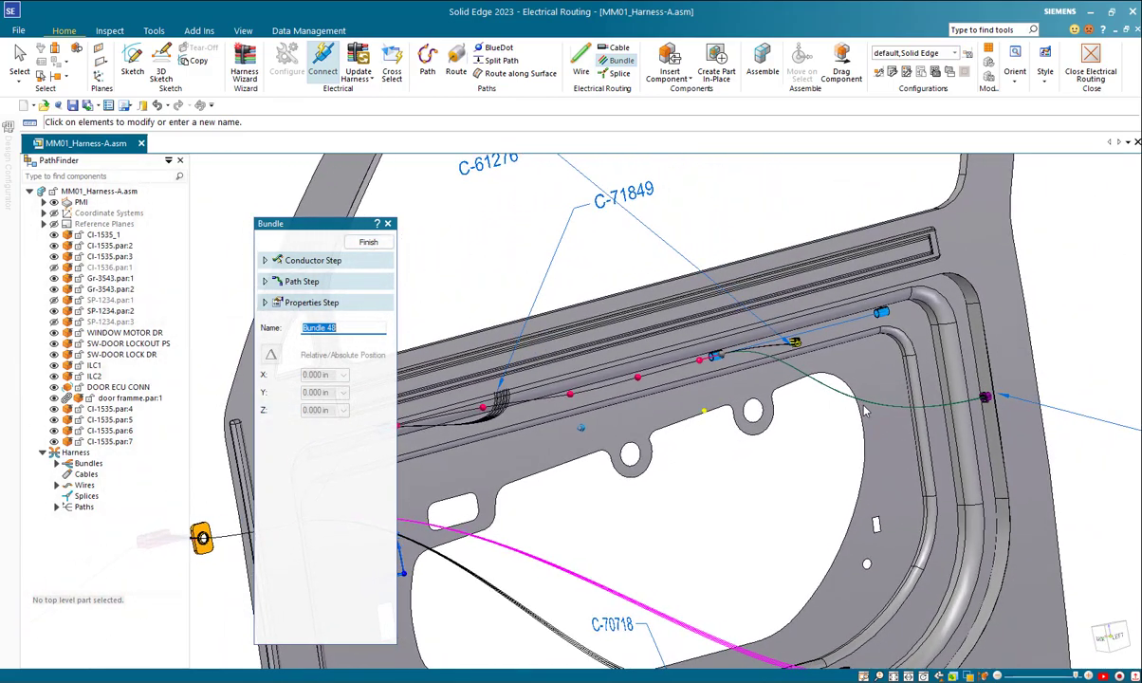
left_click(375, 243)
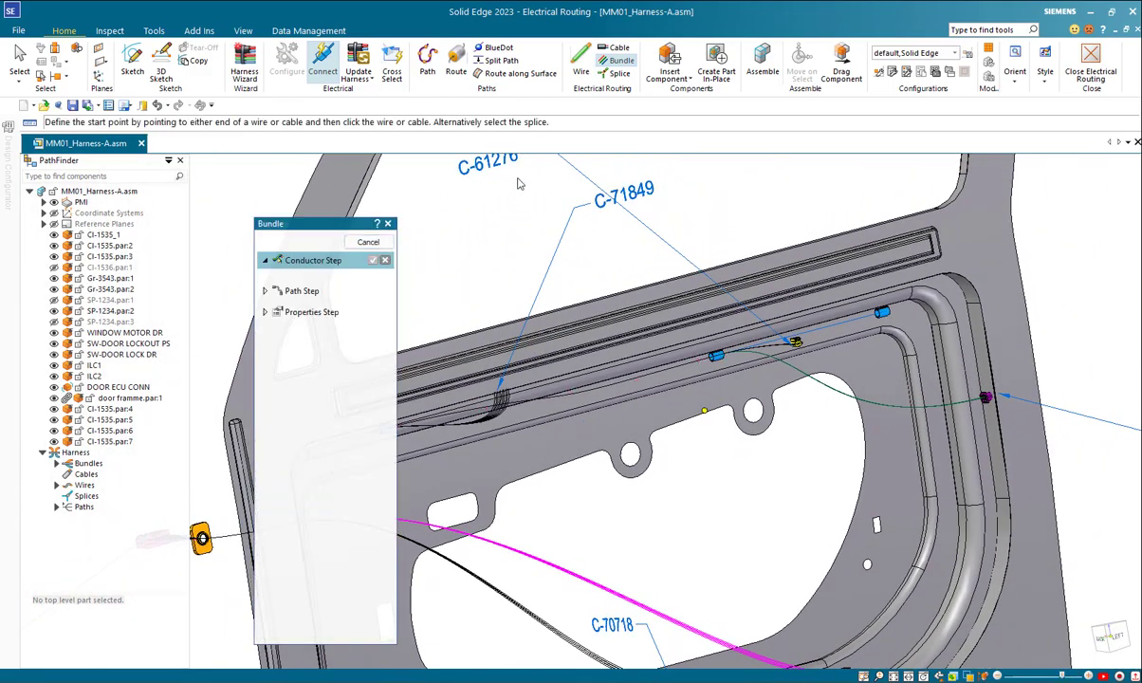
Step: Select only the wires of the purple latch-side connector as the next bundle's conductors and accept them
left_click(973, 403)
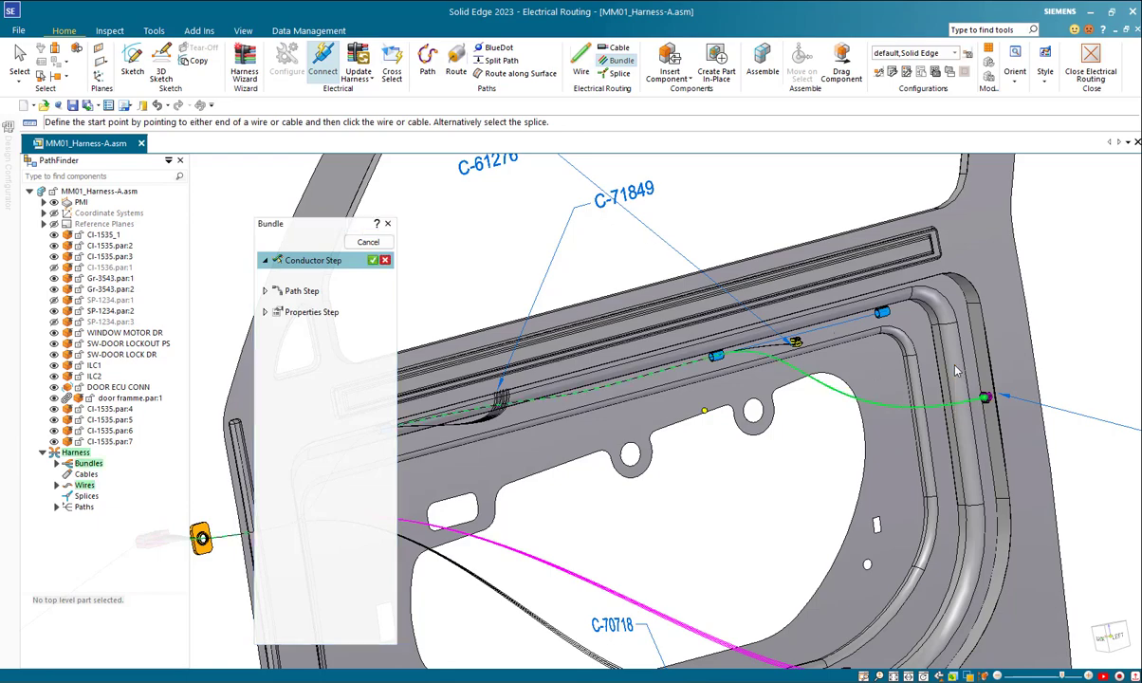
middle_click_drag(899, 438, 447, 232)
left_click(373, 260)
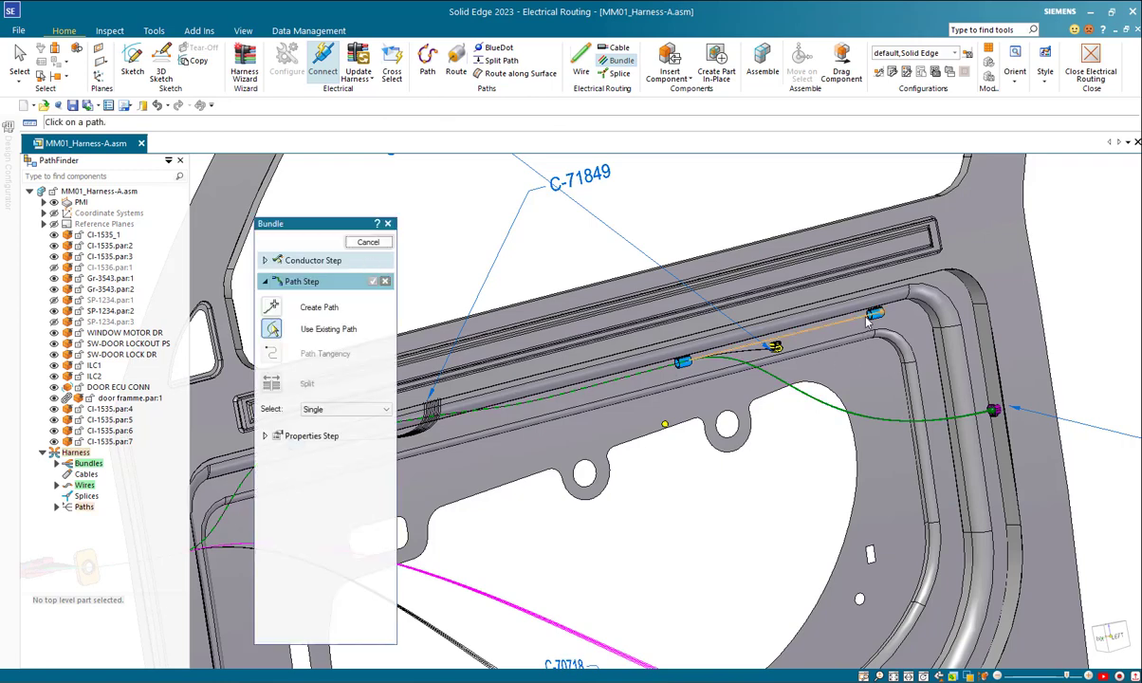
Step: Route the bundle along the existing path between the second and last upper clips, finish it with material None, and leave the Bundle command
left_click(866, 323)
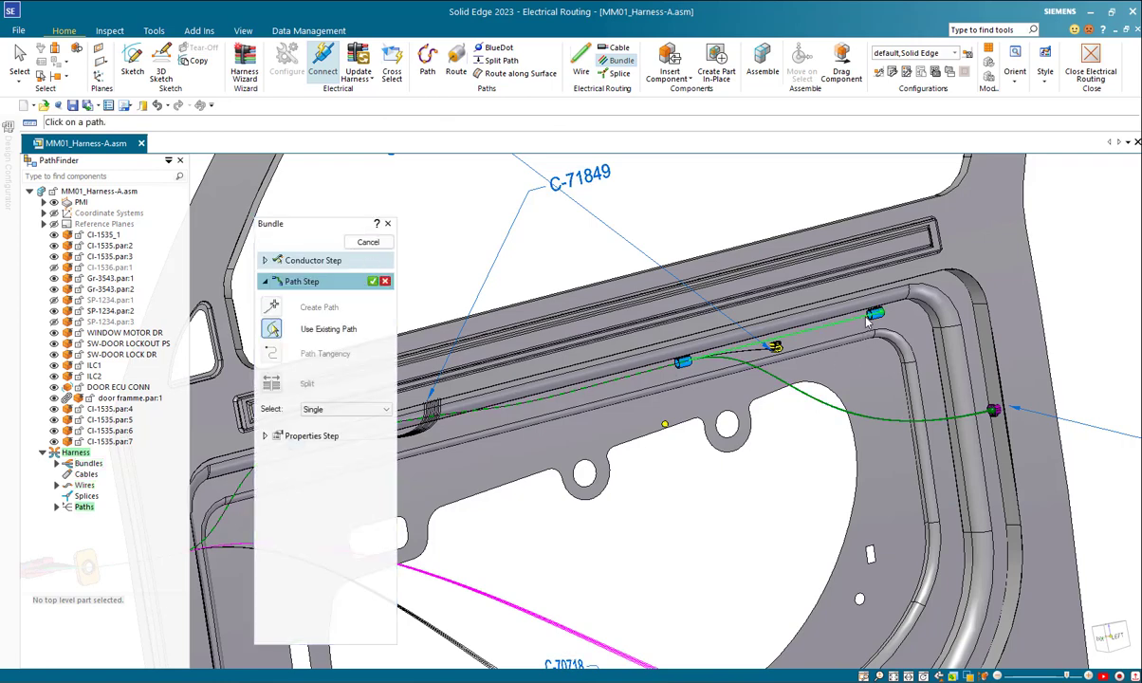
left_click(375, 282)
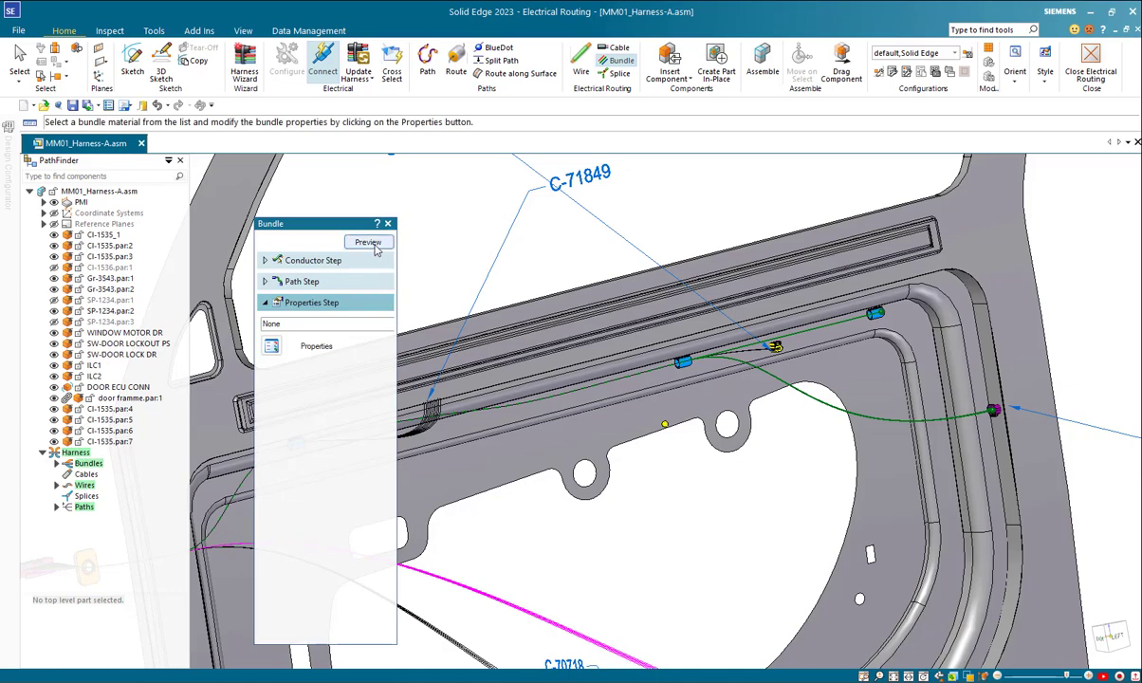
left_click(374, 246)
middle_click_drag(402, 314, 464, 284, "shift")
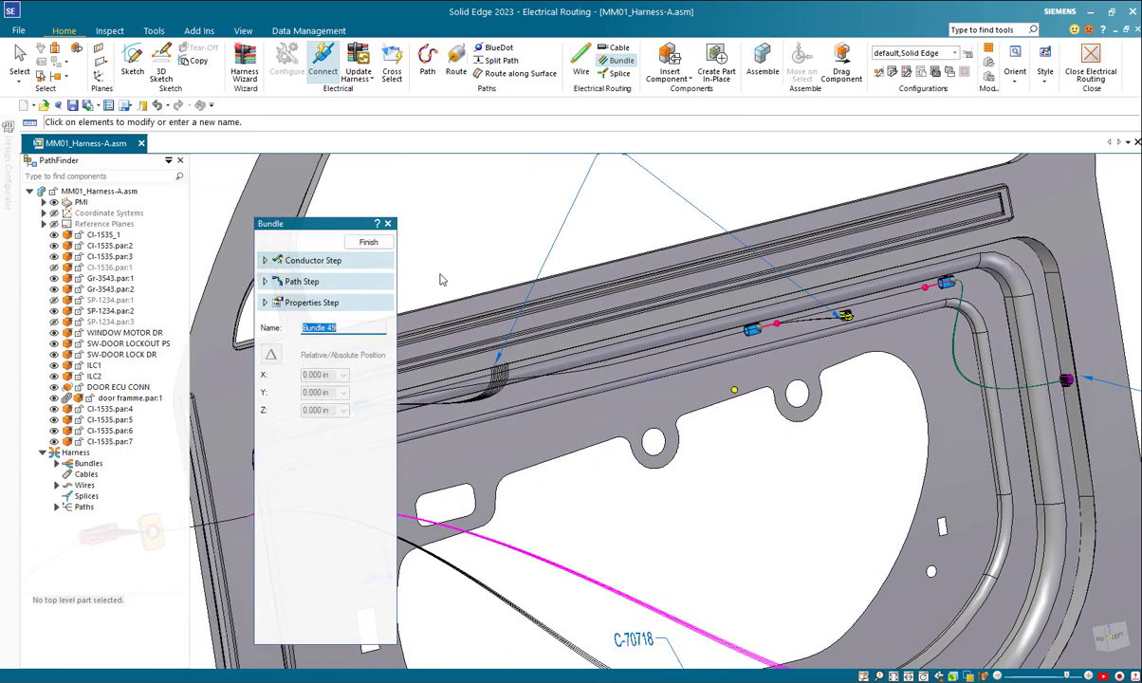
left_click(376, 247)
middle_click_drag(774, 420, 543, 380)
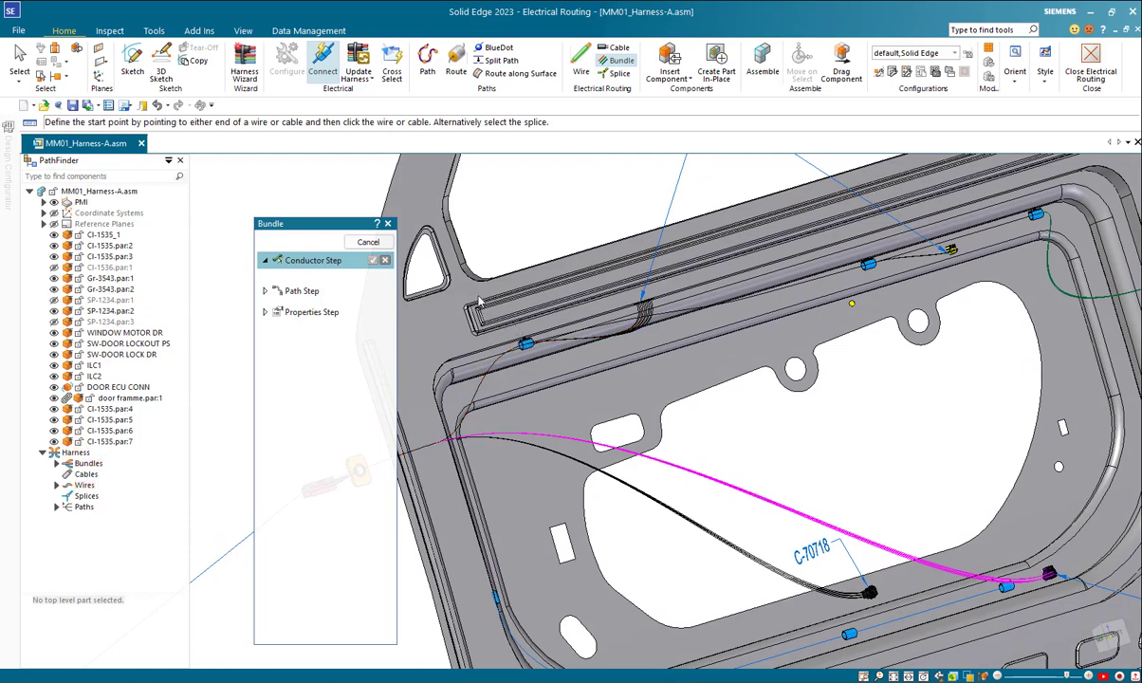
left_click(383, 254)
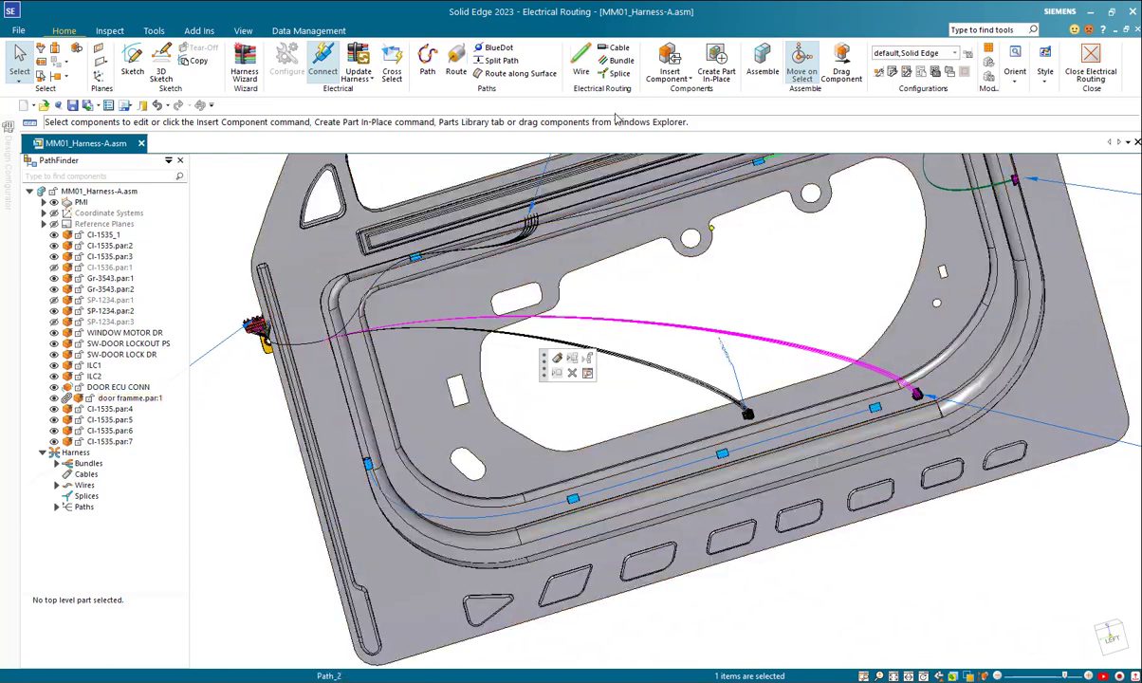
Step: Bundle the wires of the C-70718 and C-74463 connectors along the existing curved path between the side clip and the first lower clip
left_click(616, 60)
left_click(926, 406)
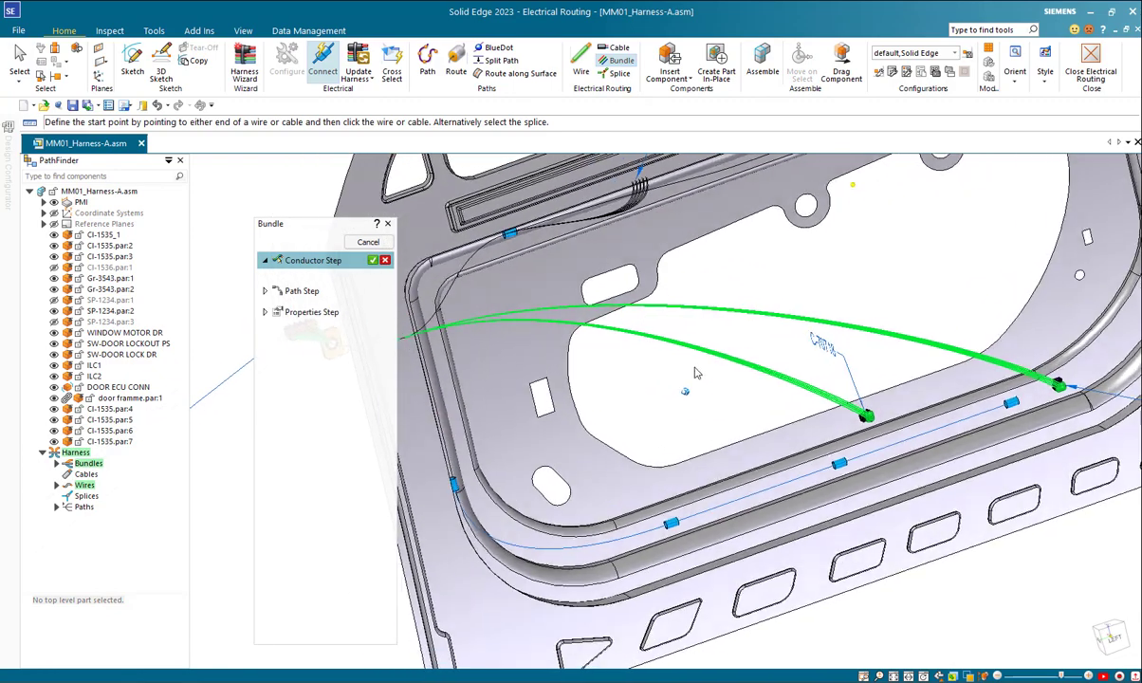
left_click(373, 260)
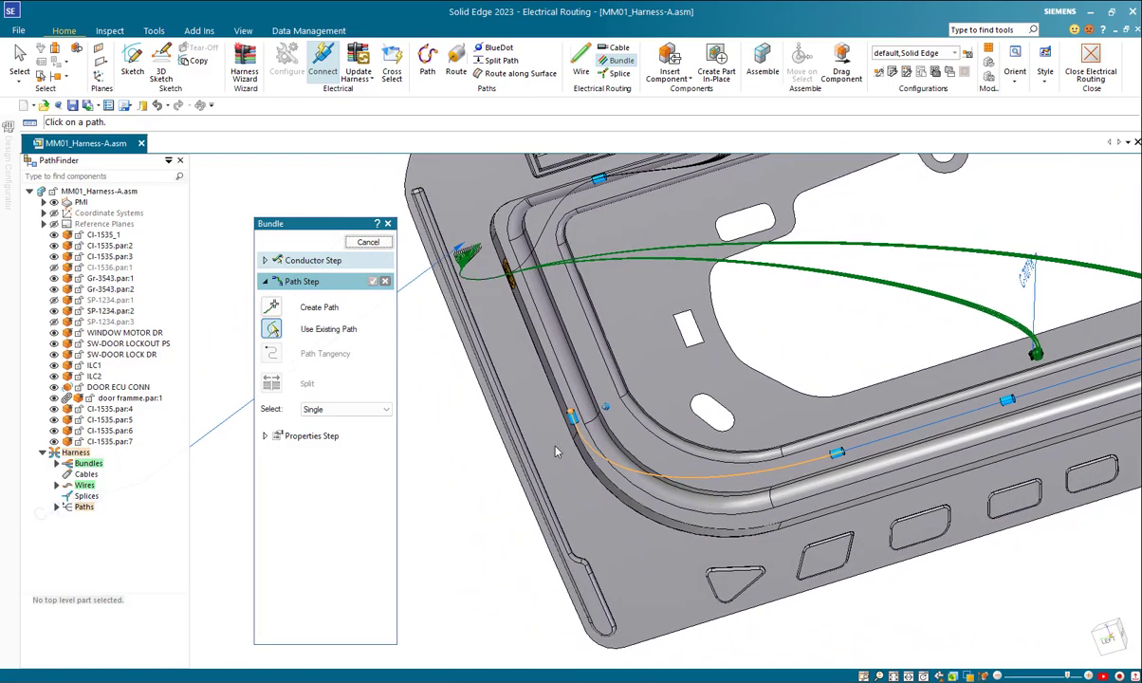
left_click(817, 467)
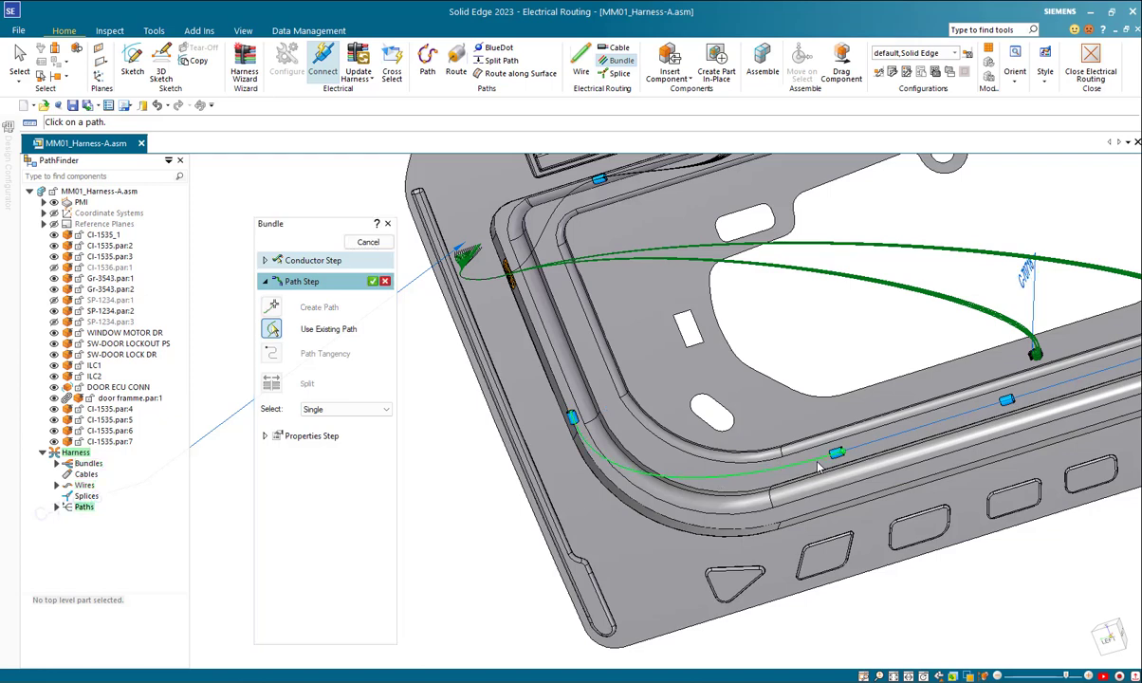
left_click(373, 283)
left_click(376, 241)
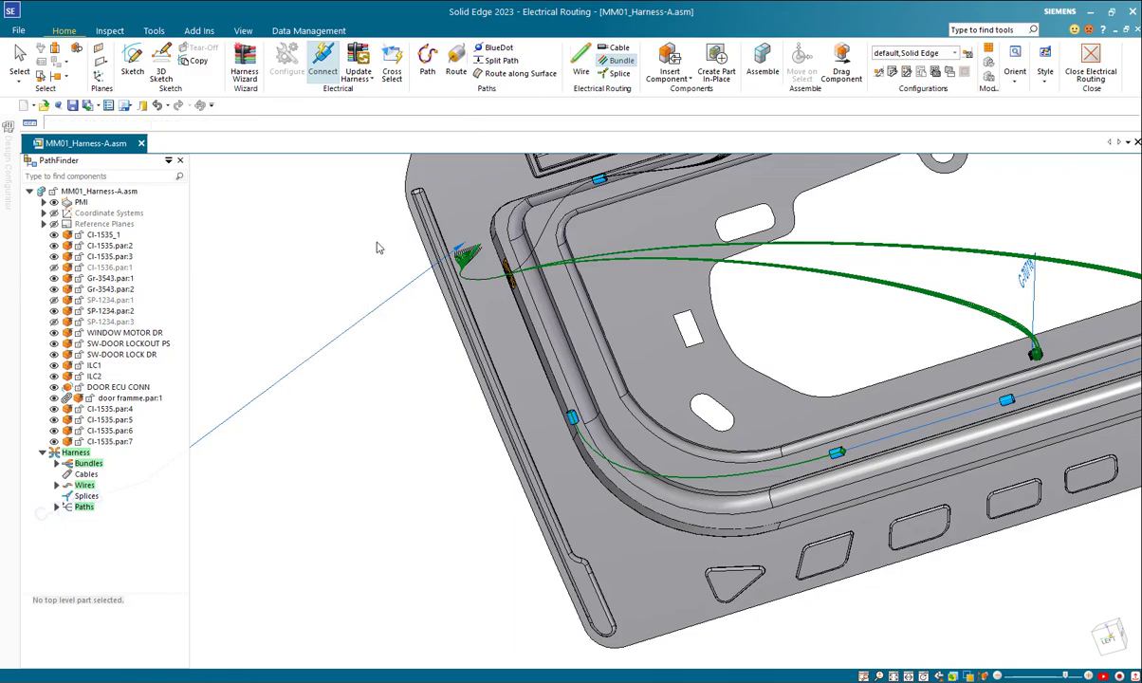
middle_click_drag(518, 289, 835, 422)
left_click(356, 243)
Step: Bundle the wires of the C-70718 and C-74463 connectors along the existing path between the first and second lower clips, and finish it
middle_click_drag(664, 427, 1020, 368)
left_click(829, 377)
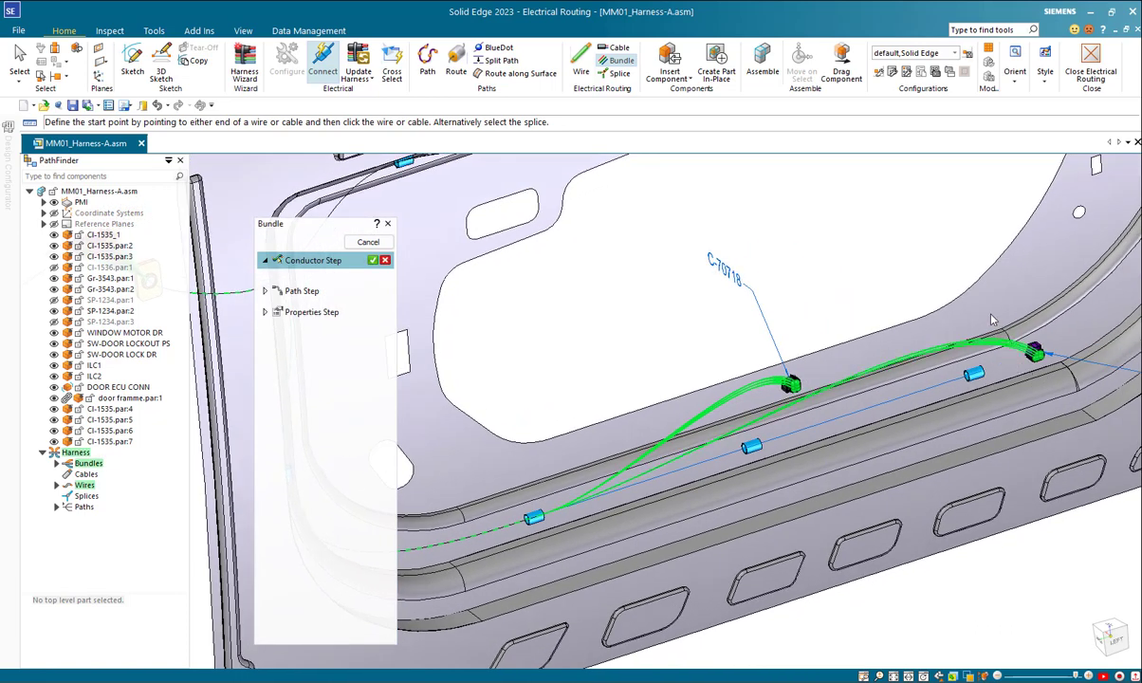
left_click(373, 260)
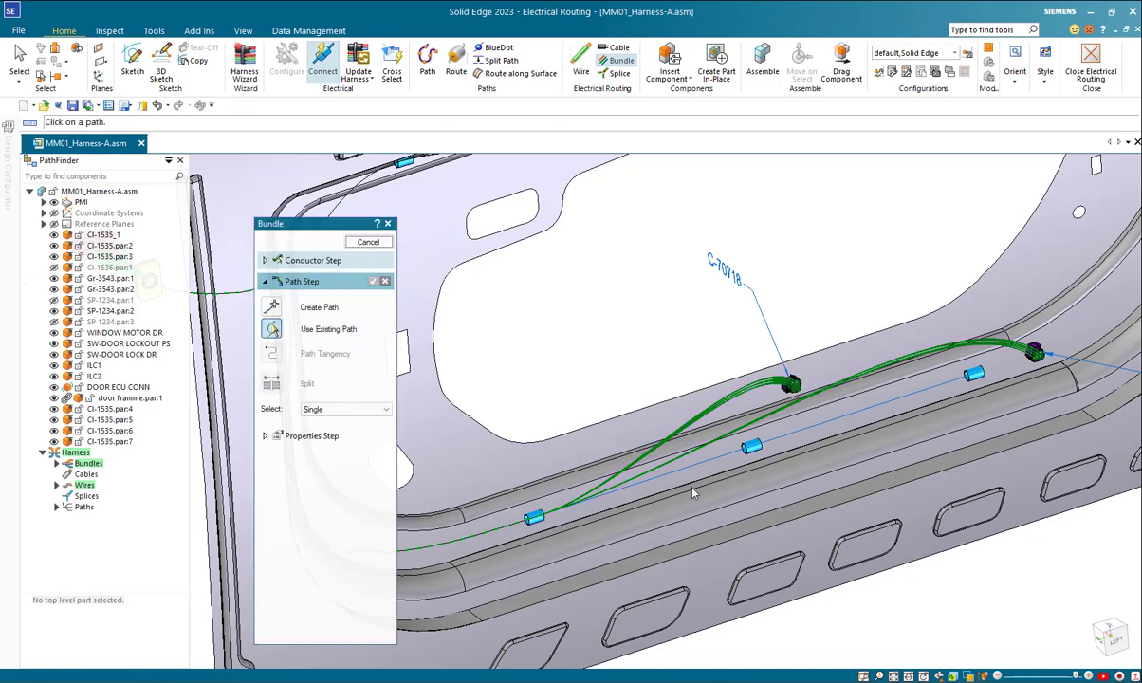
left_click(730, 461)
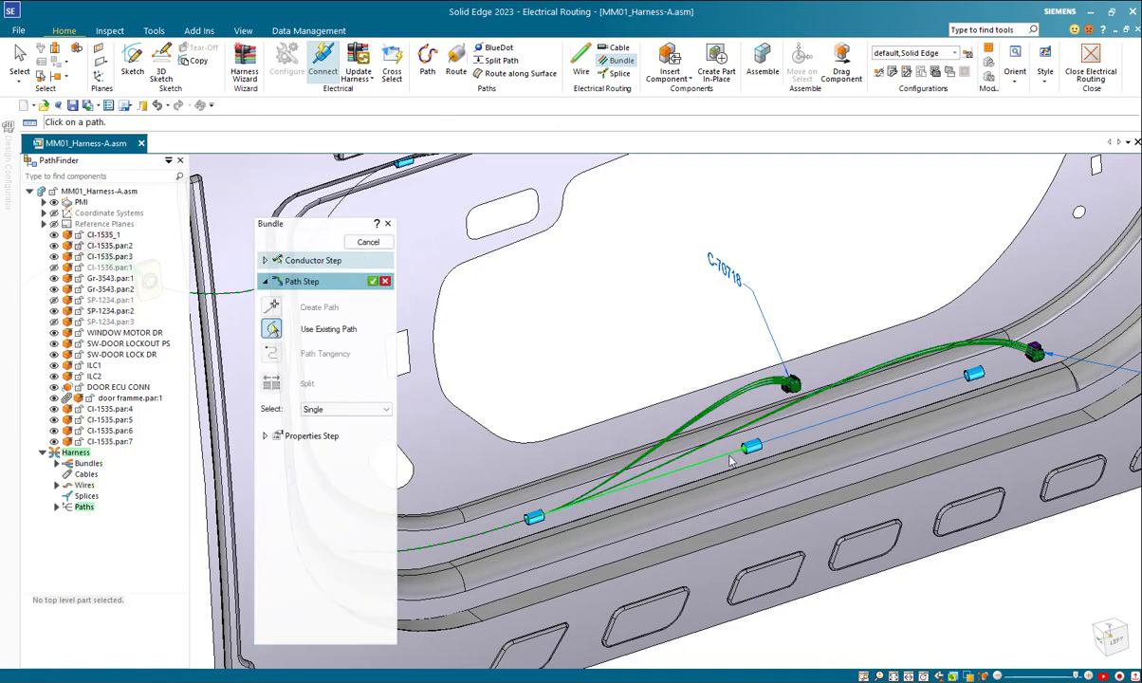
left_click(374, 282)
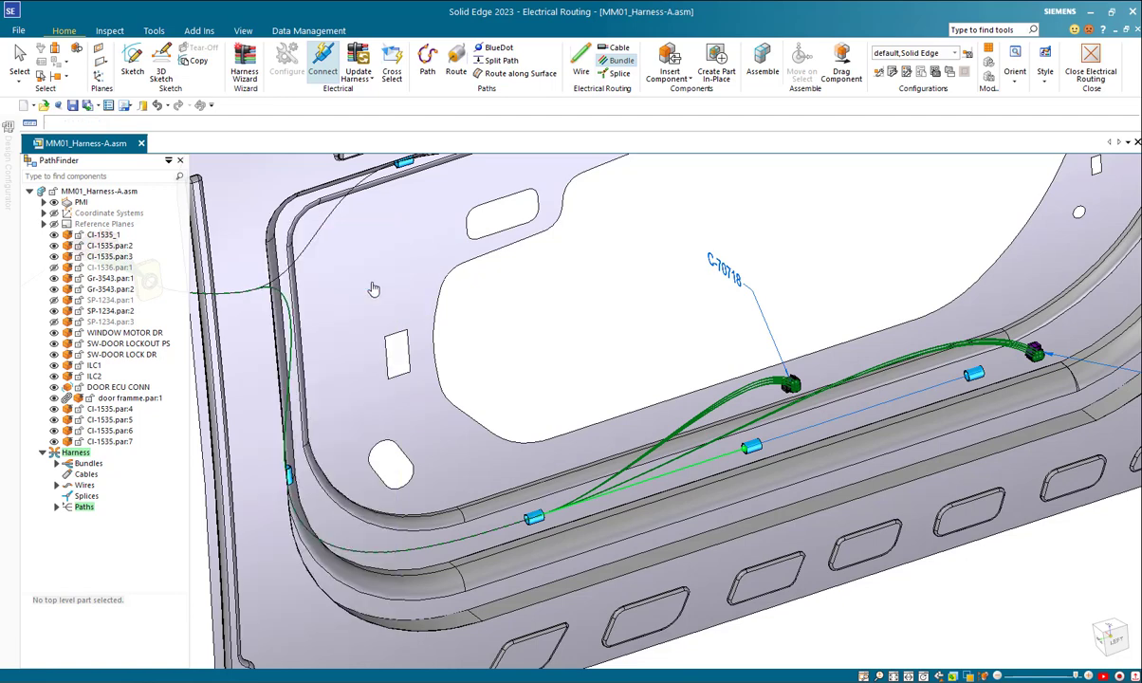
left_click(368, 243)
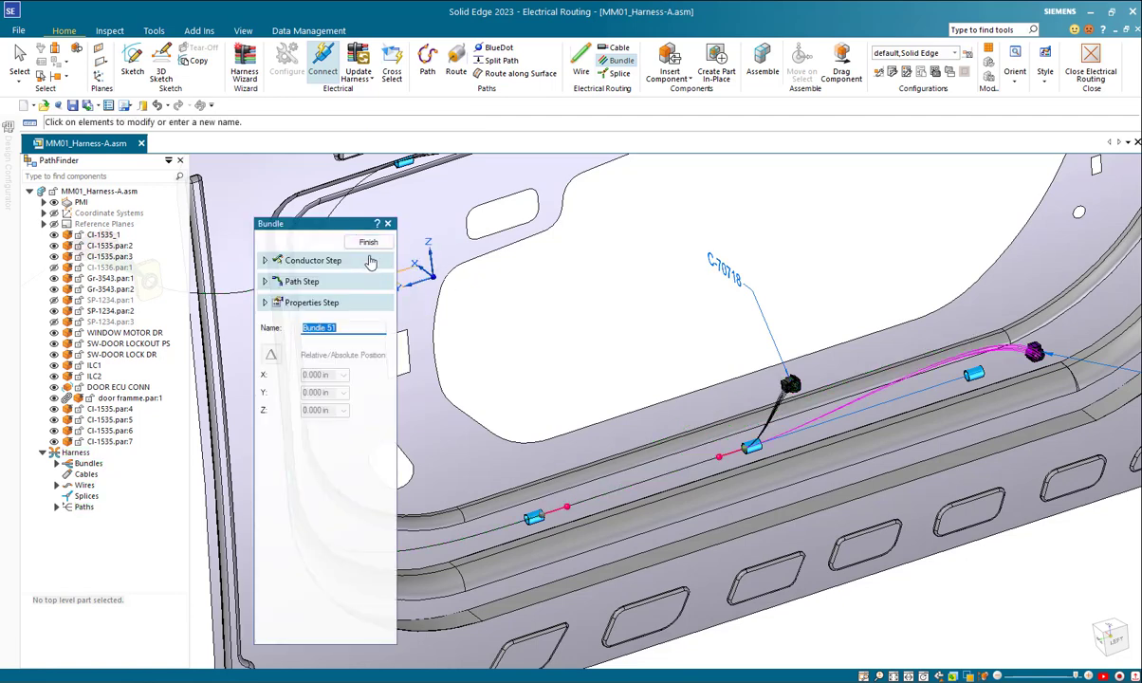
left_click(371, 245)
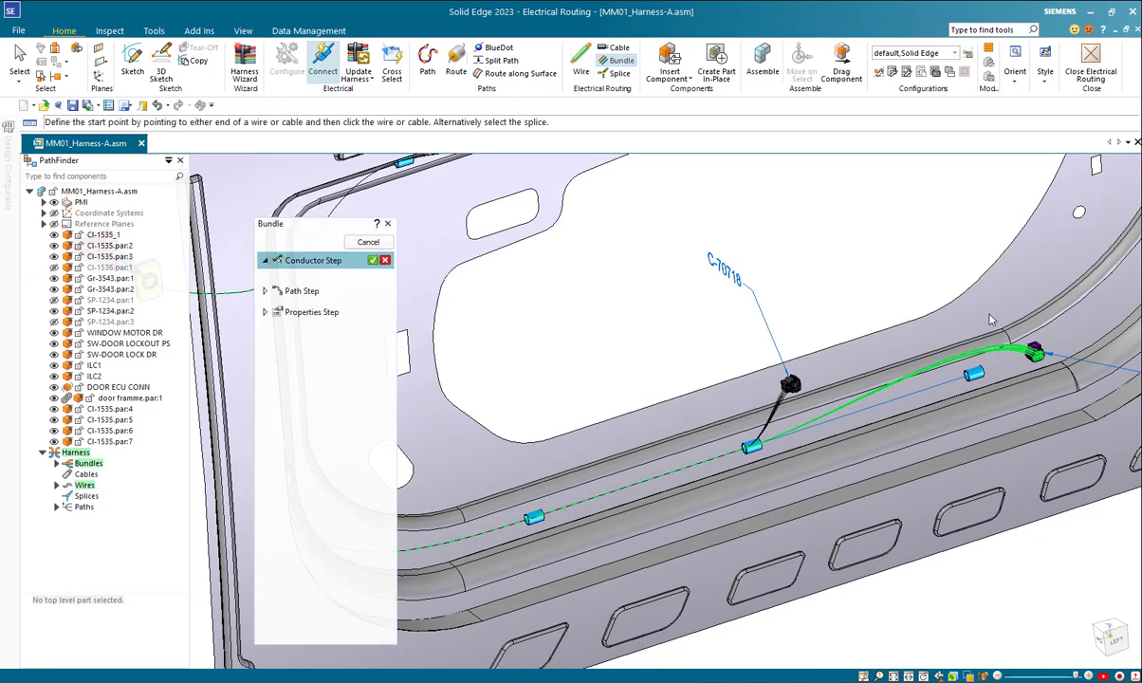
Step: Bundle only the C-74463 wires along the existing path between the second and last lower clips with material None, and leave the Bundle command
left_click(371, 261)
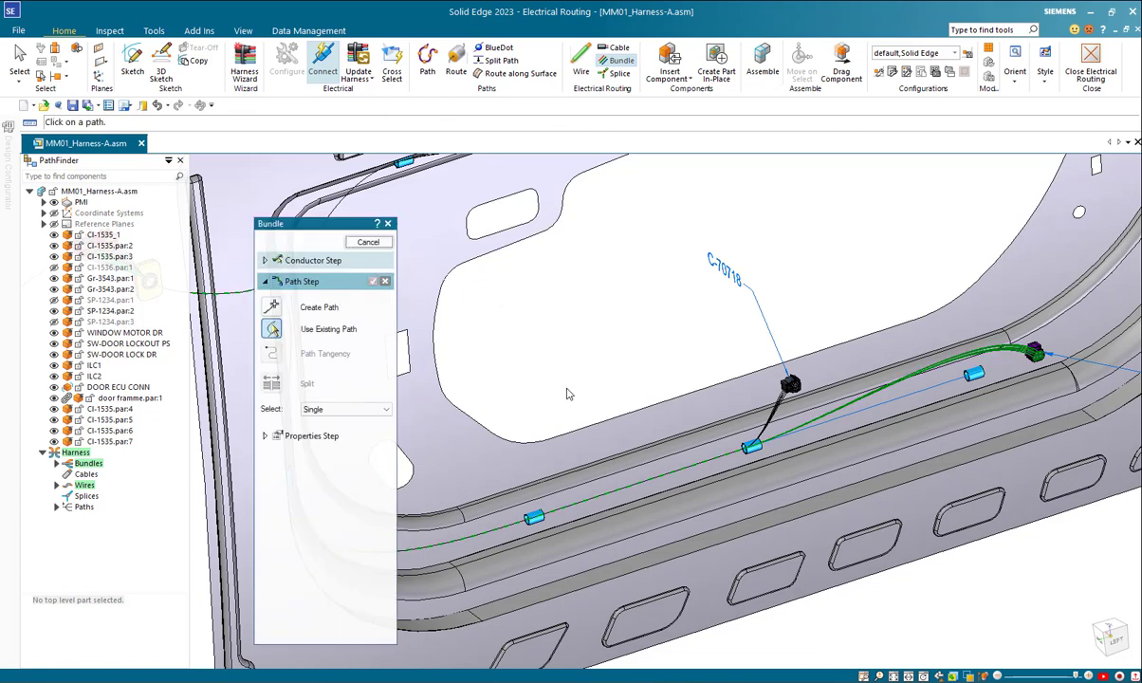
left_click(960, 385)
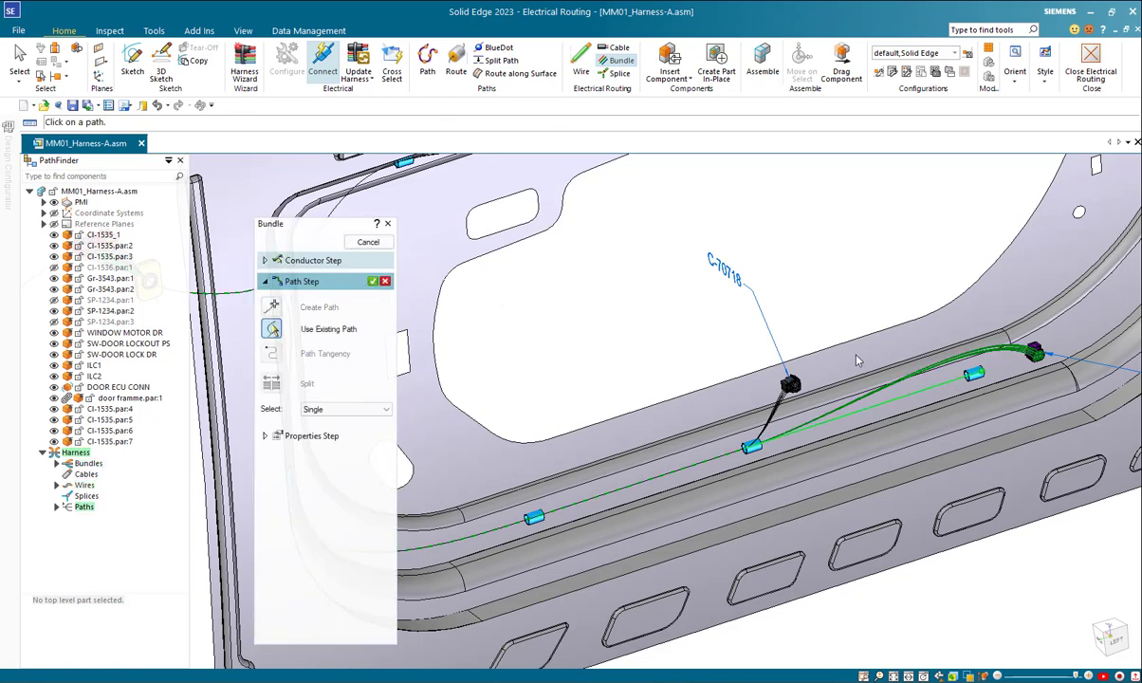
left_click(373, 282)
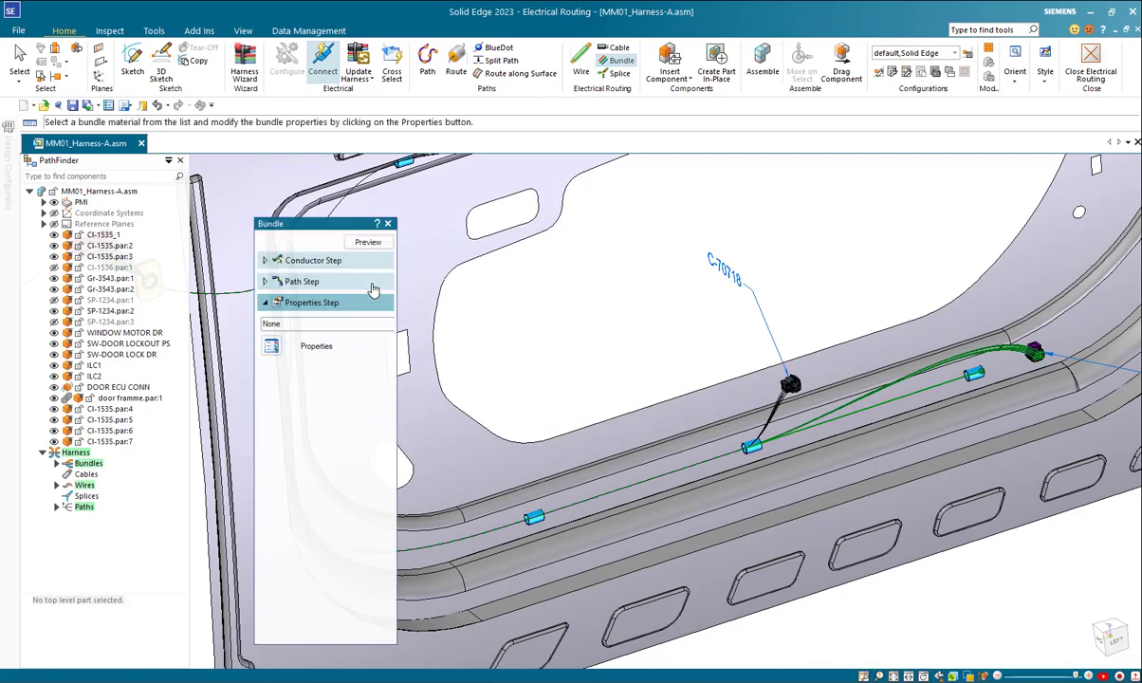
left_click(368, 242)
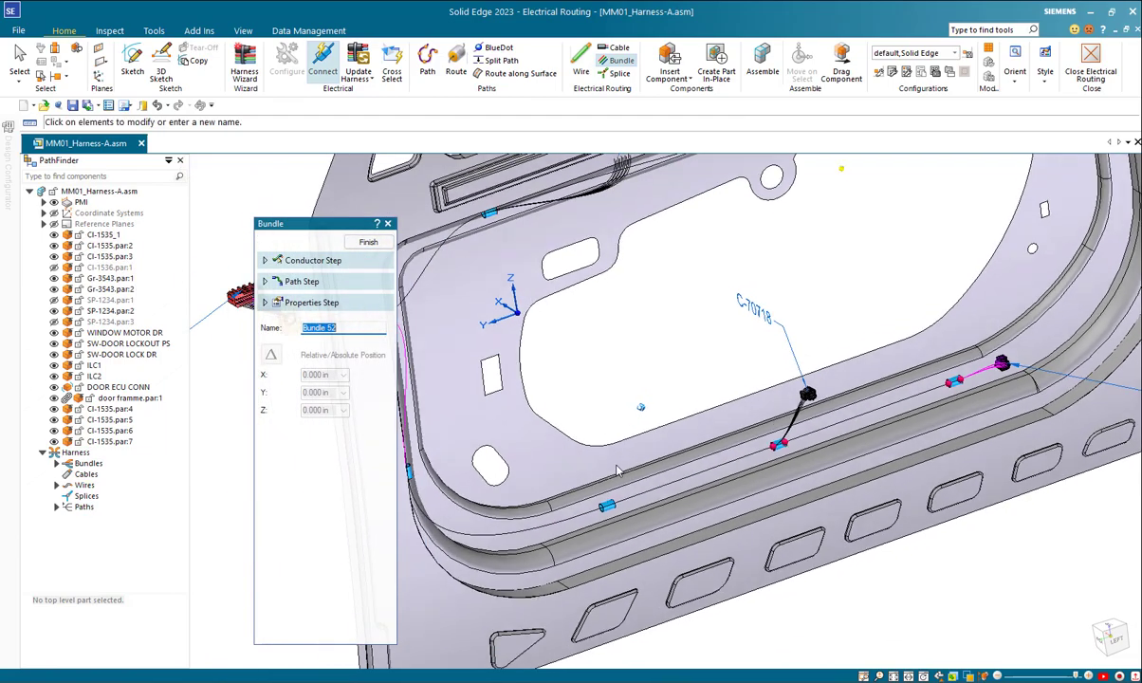
left_click(381, 245)
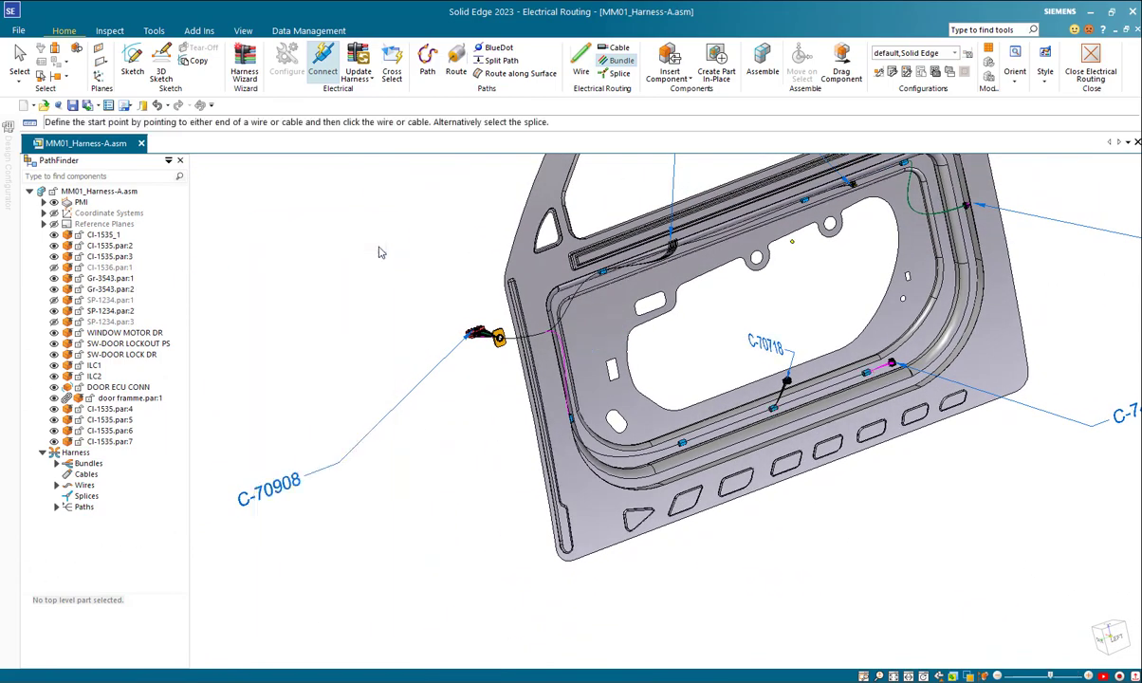
left_click(379, 243)
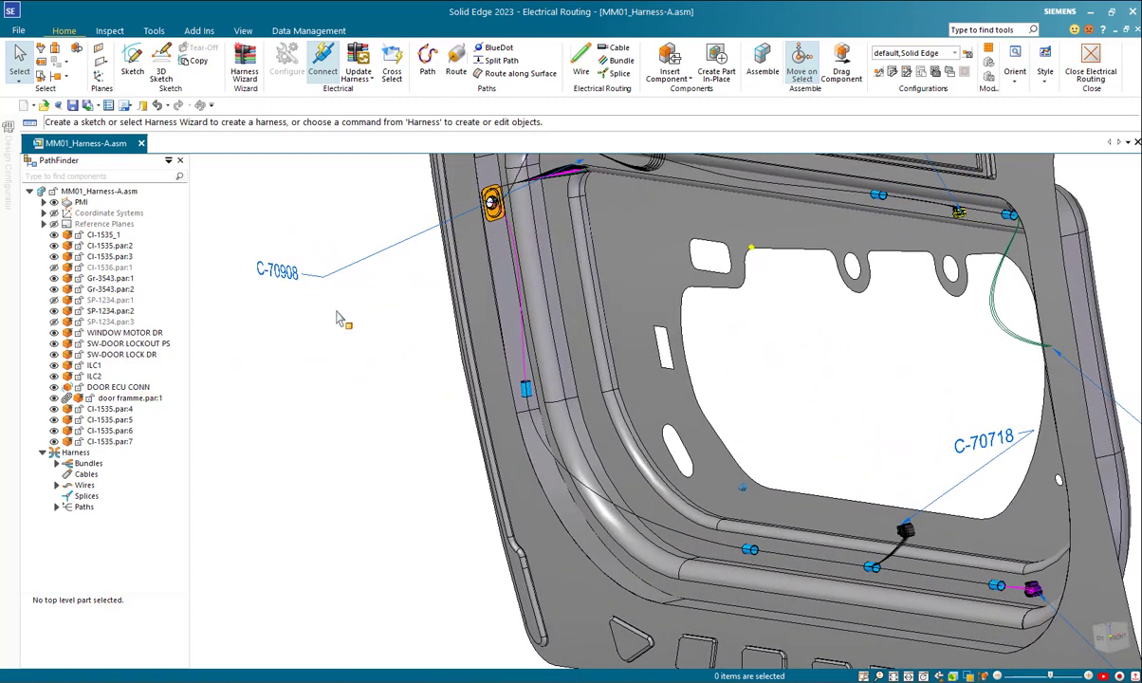
Step: Start Route along Surface and accept the curved path between the side clip and the first lower clip as its conductor
left_click(512, 74)
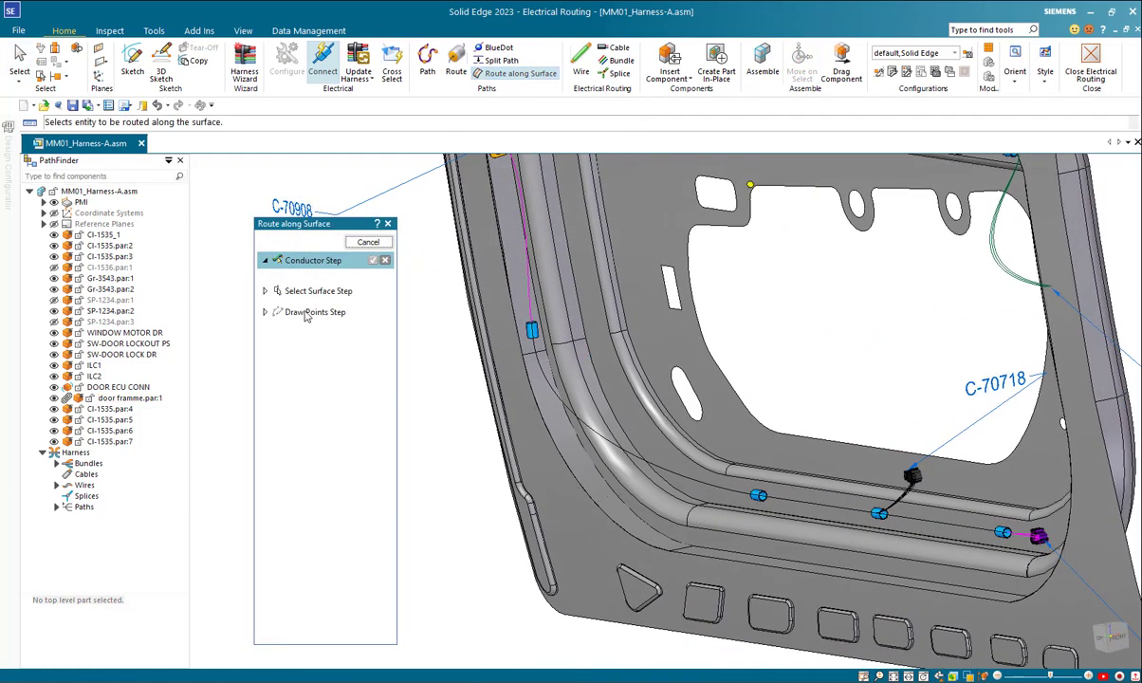
left_click(619, 452)
right_click(422, 359)
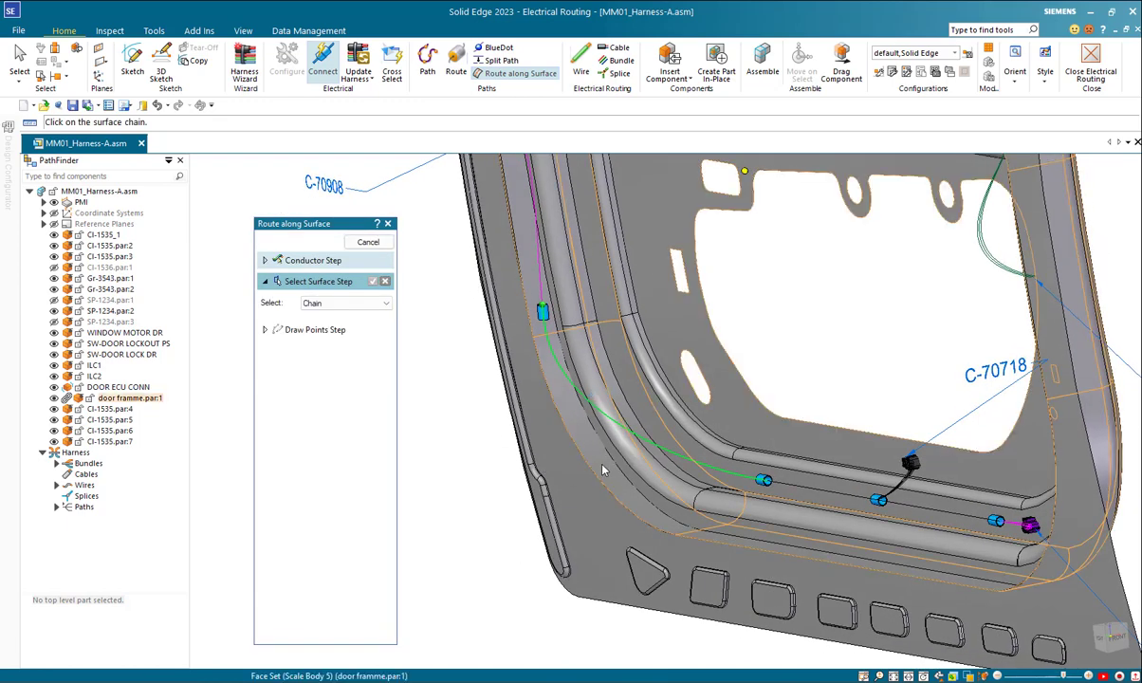
Step: Set the surface selection to Single, select the door frame's curved corner faces and adjoining ridge faces, and accept them
left_click(322, 302)
left_click(332, 315)
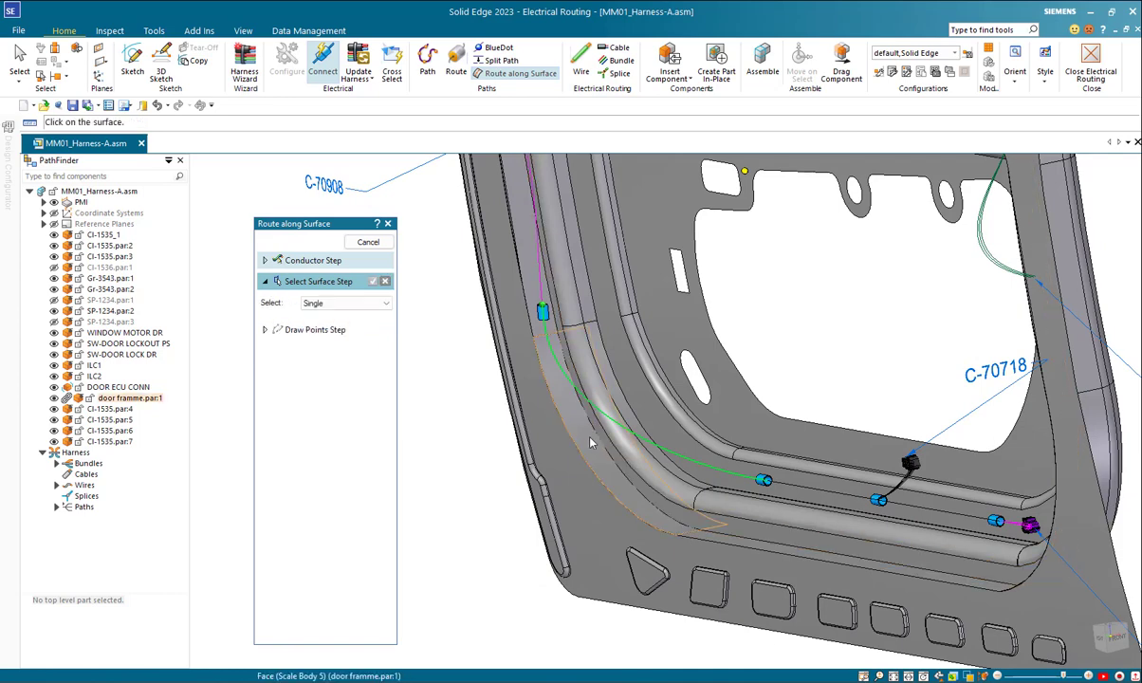
left_click(637, 472)
left_click(655, 483)
left_click(716, 498)
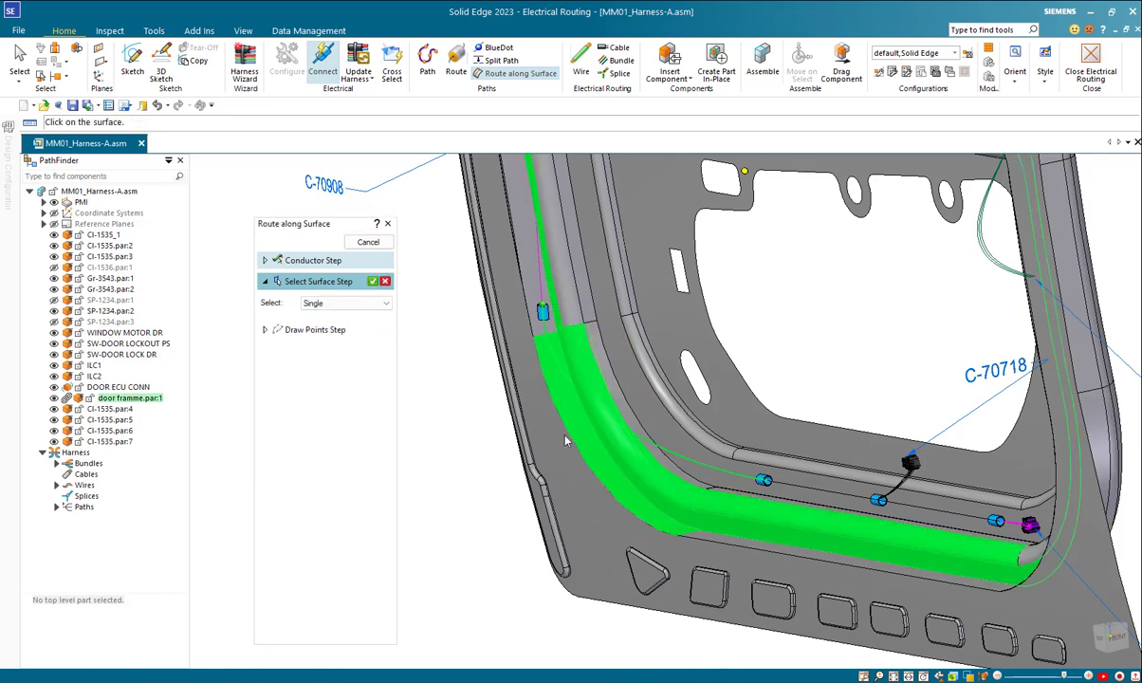
right_click(431, 363)
Step: Place six routing points along the door frame's curved corner face and one on the lower ridge, finish the surface route, and leave the command
scroll(433, 367, "up", 3)
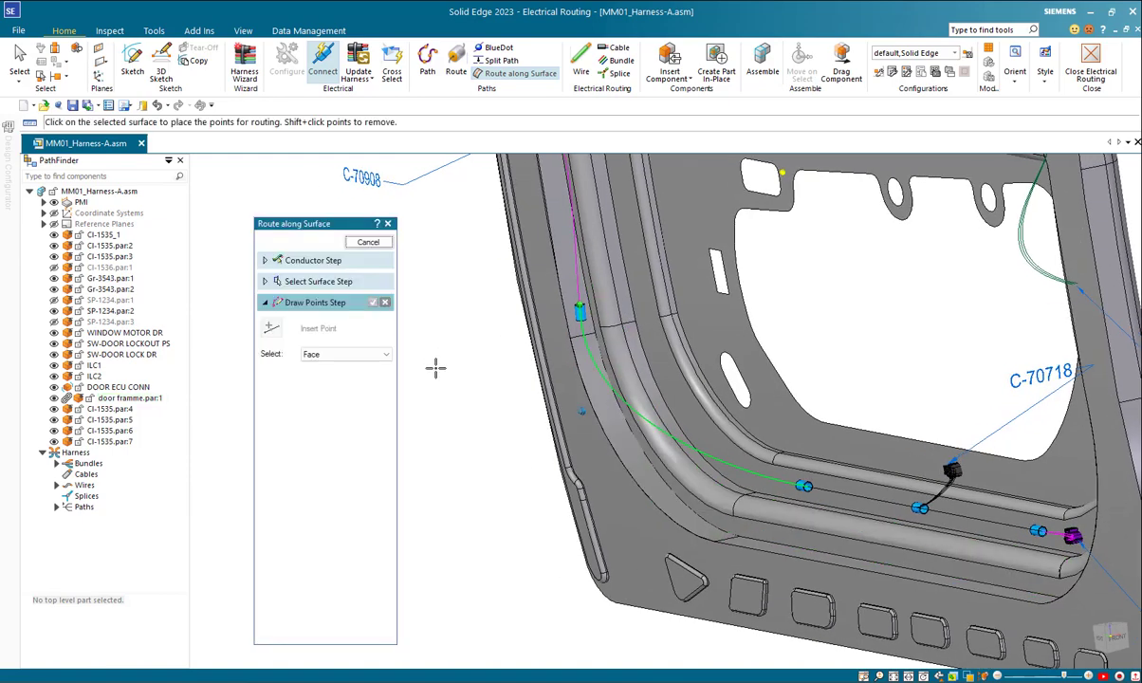
left_click(600, 369)
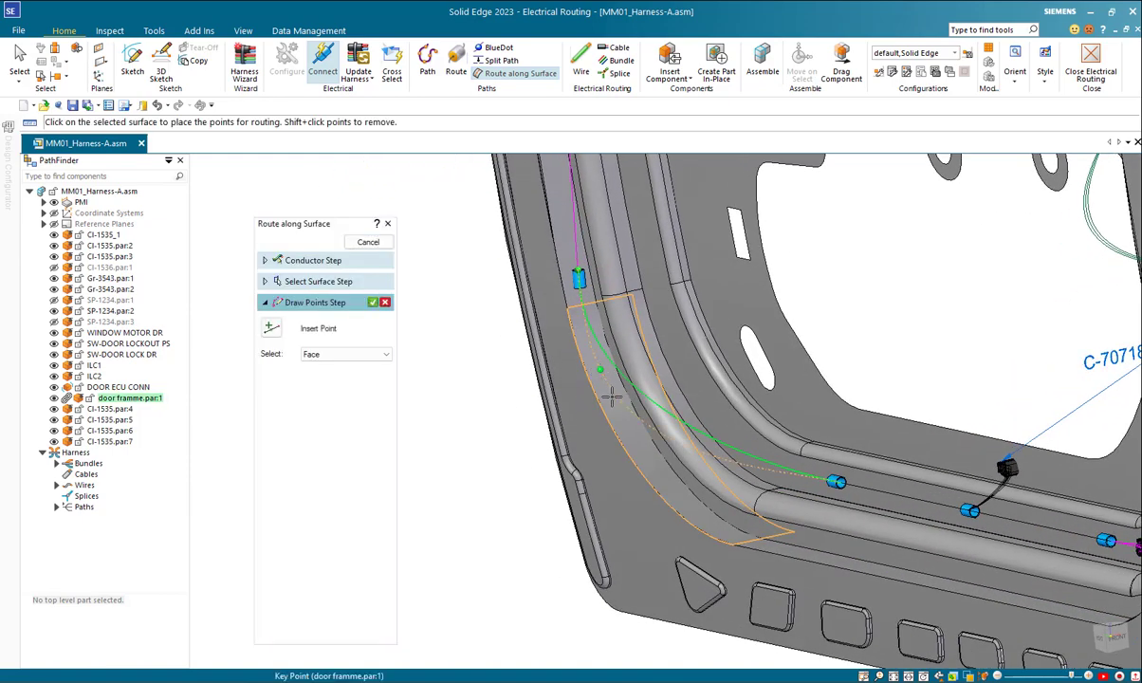
left_click(649, 462)
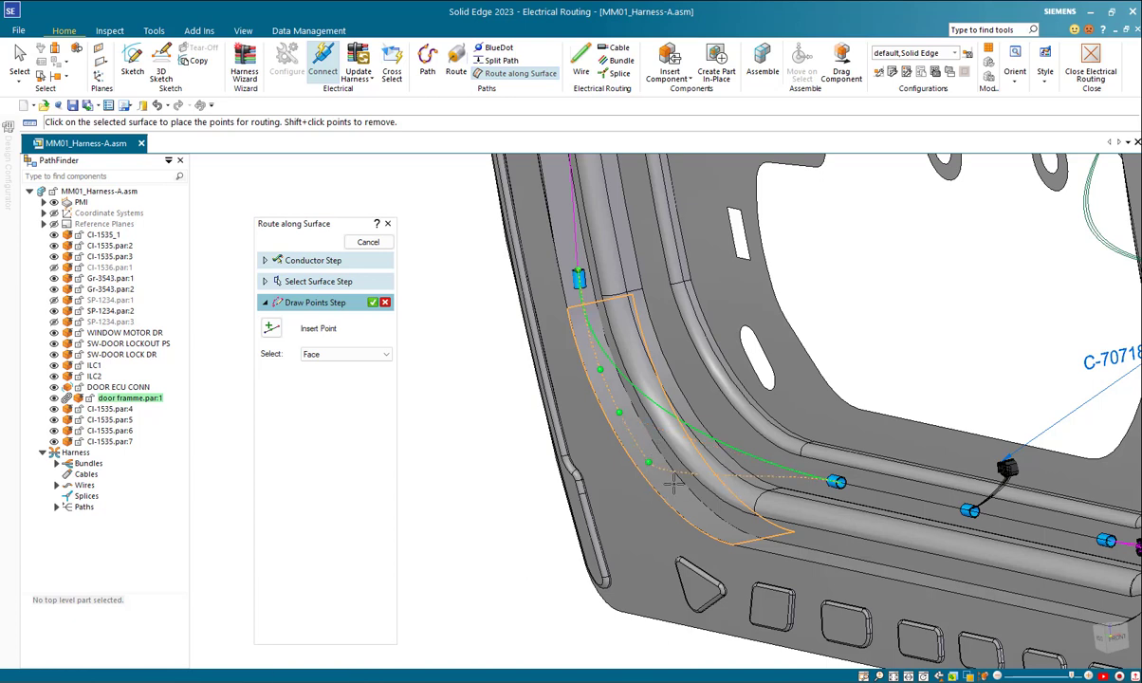
left_click(718, 525)
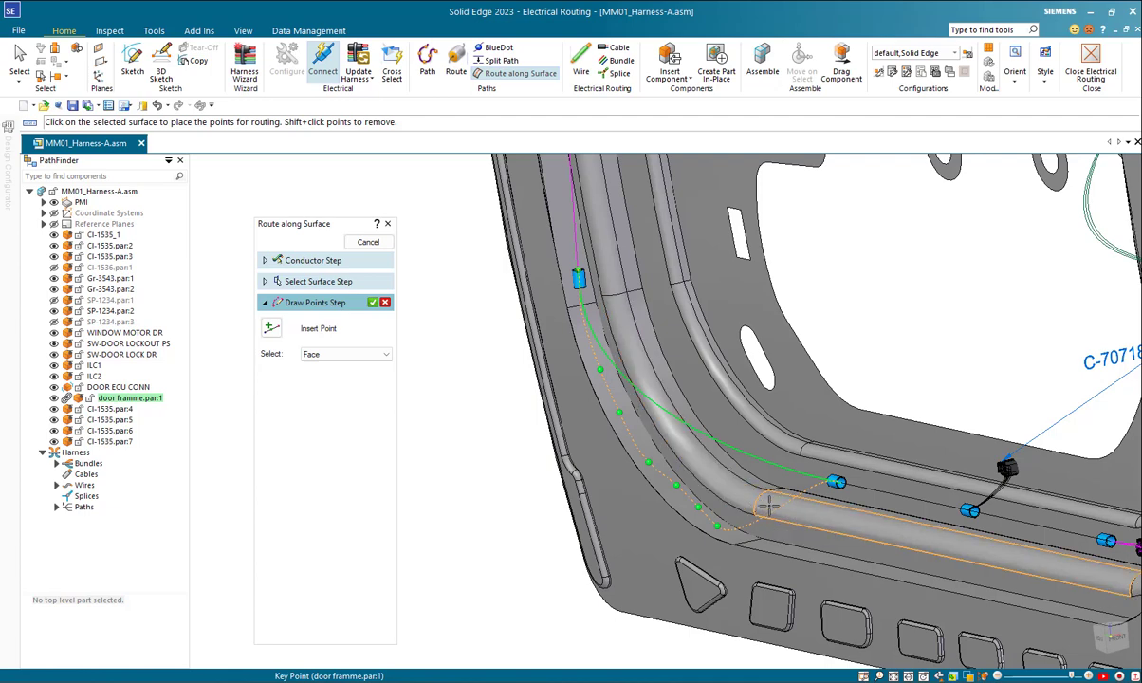
scroll(761, 517, "up", 2)
left_click(779, 500)
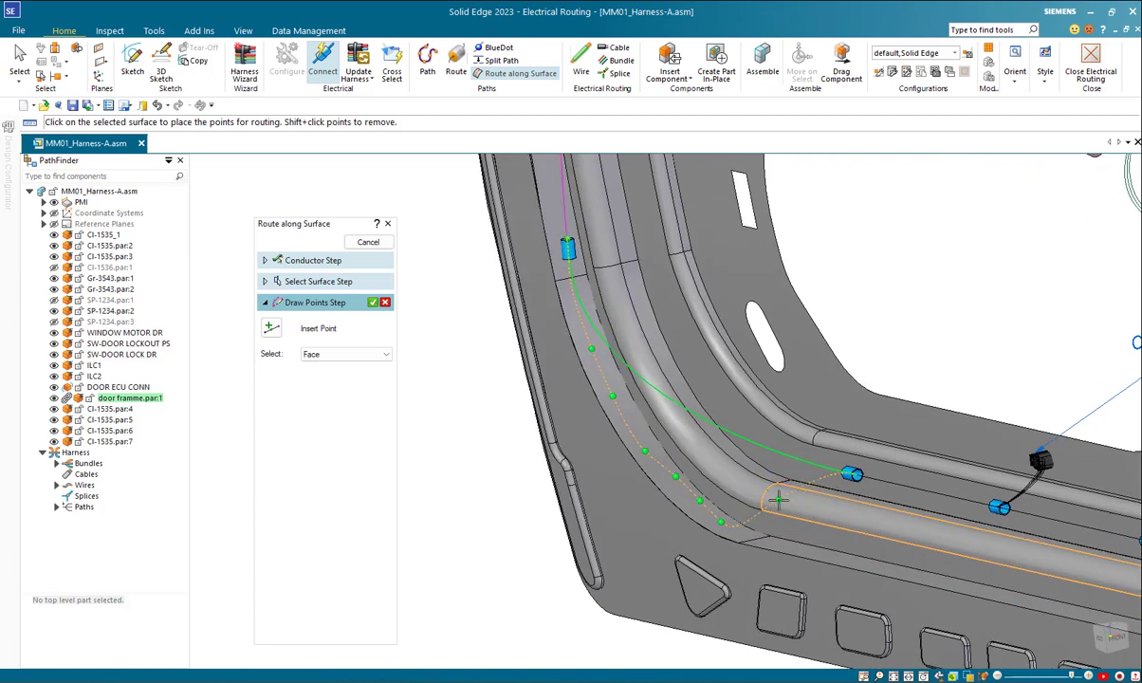
left_click(371, 302)
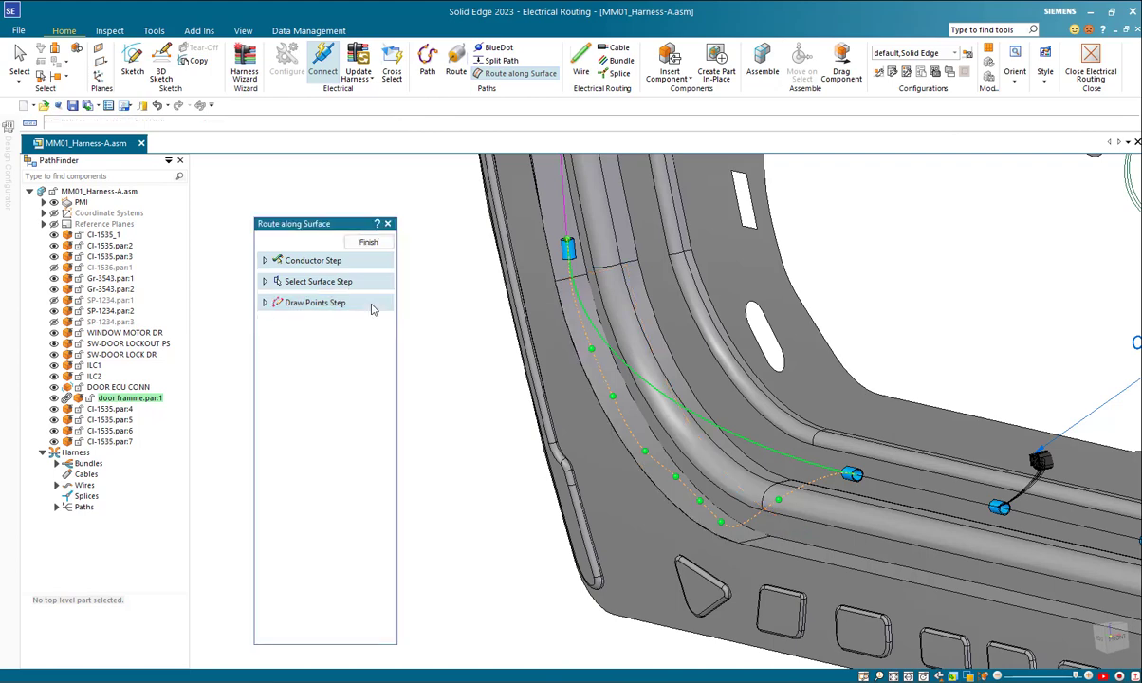
left_click(368, 243)
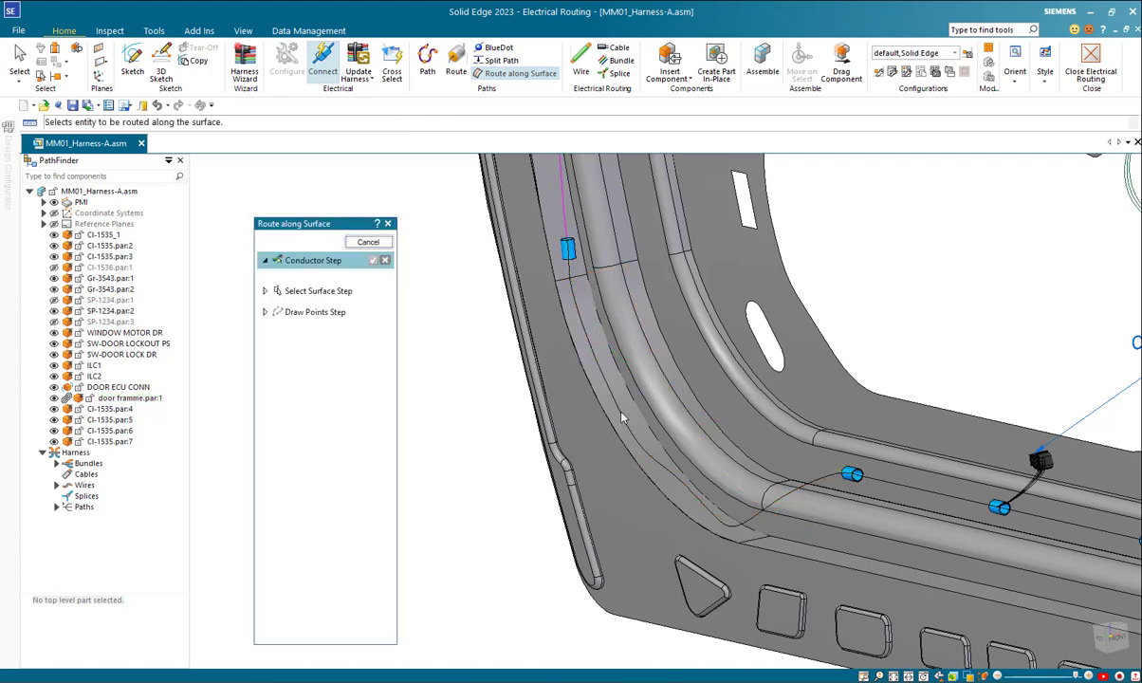
middle_click_drag(744, 507, 747, 508)
middle_click_drag(533, 274, 540, 276)
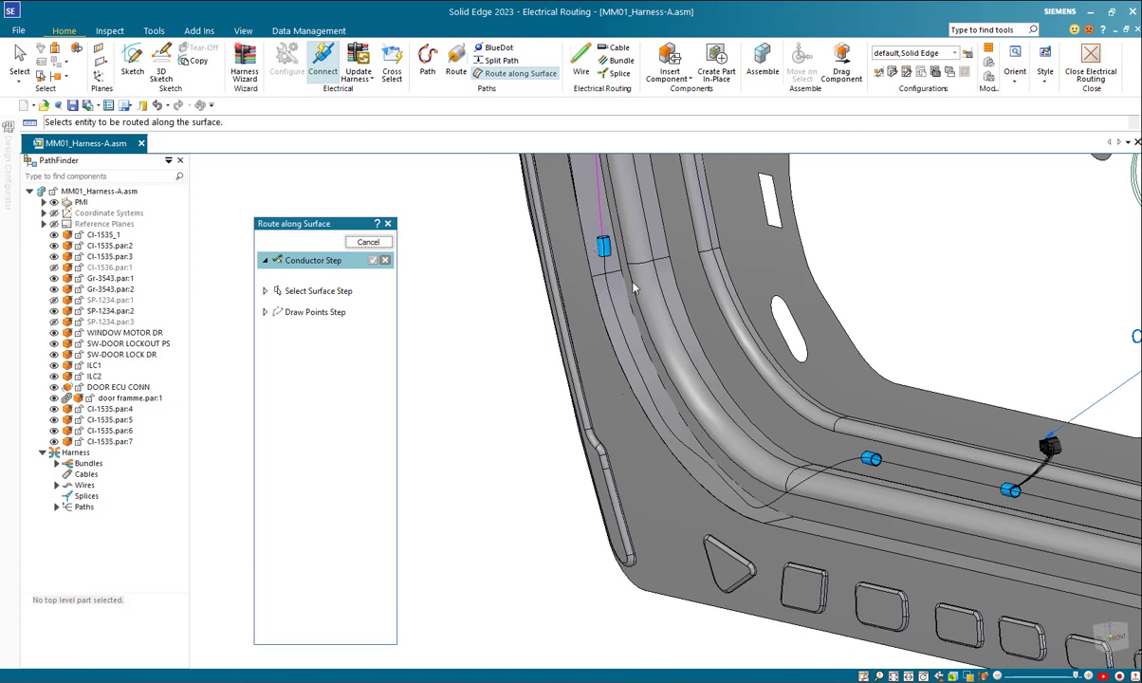
left_click(368, 242)
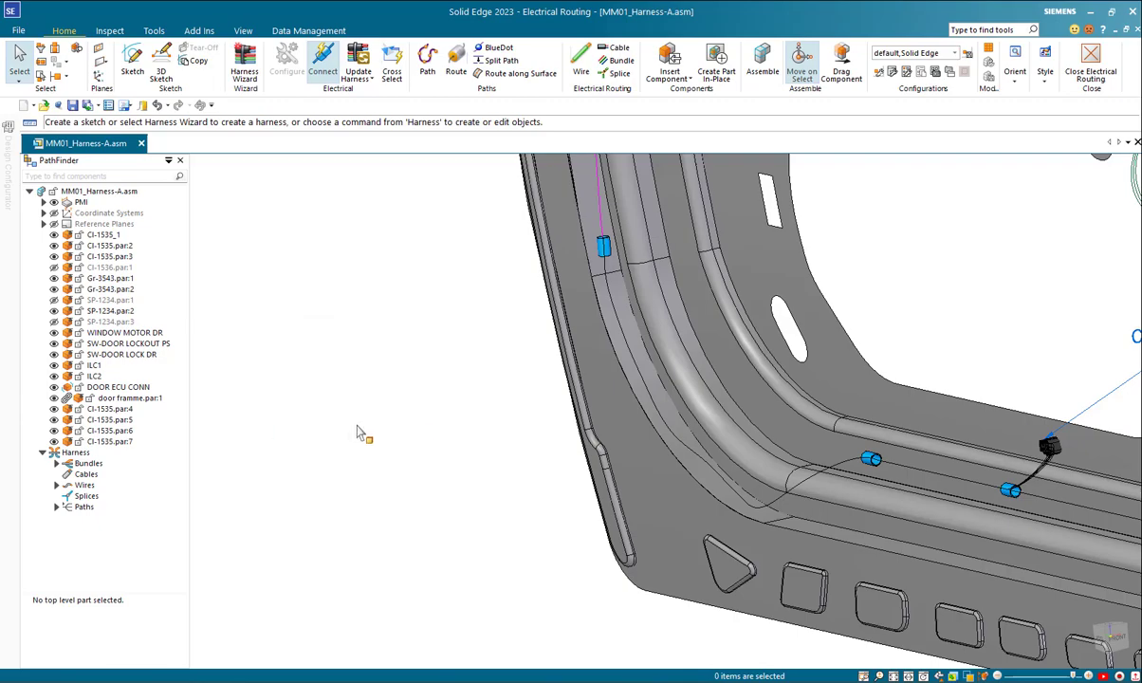
Step: Open the Harness Report and examine the Components report format for all harness components in the assembly, leaving it unchanged
scroll(425, 424, "down", 8)
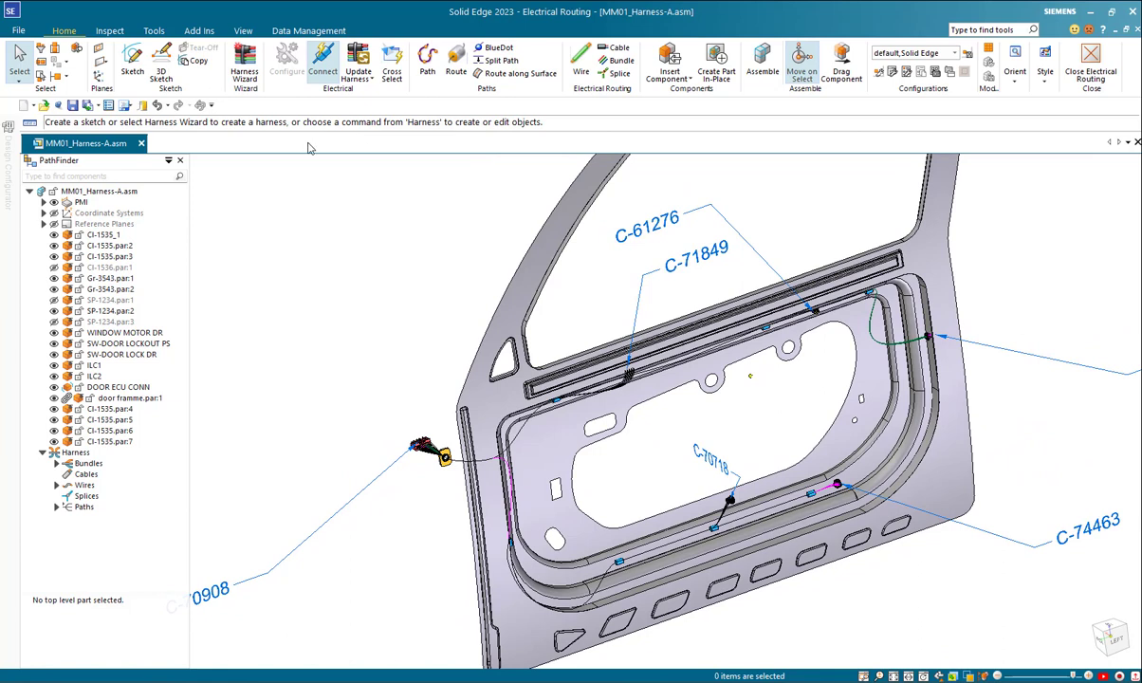
left_click(152, 31)
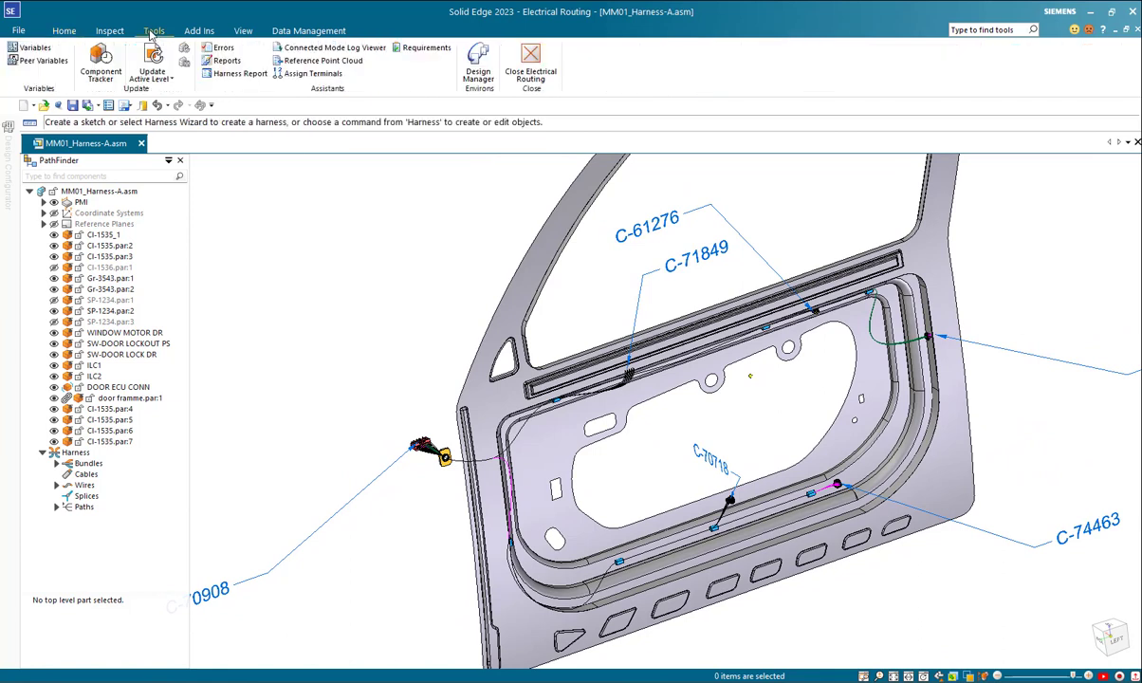
left_click(221, 79)
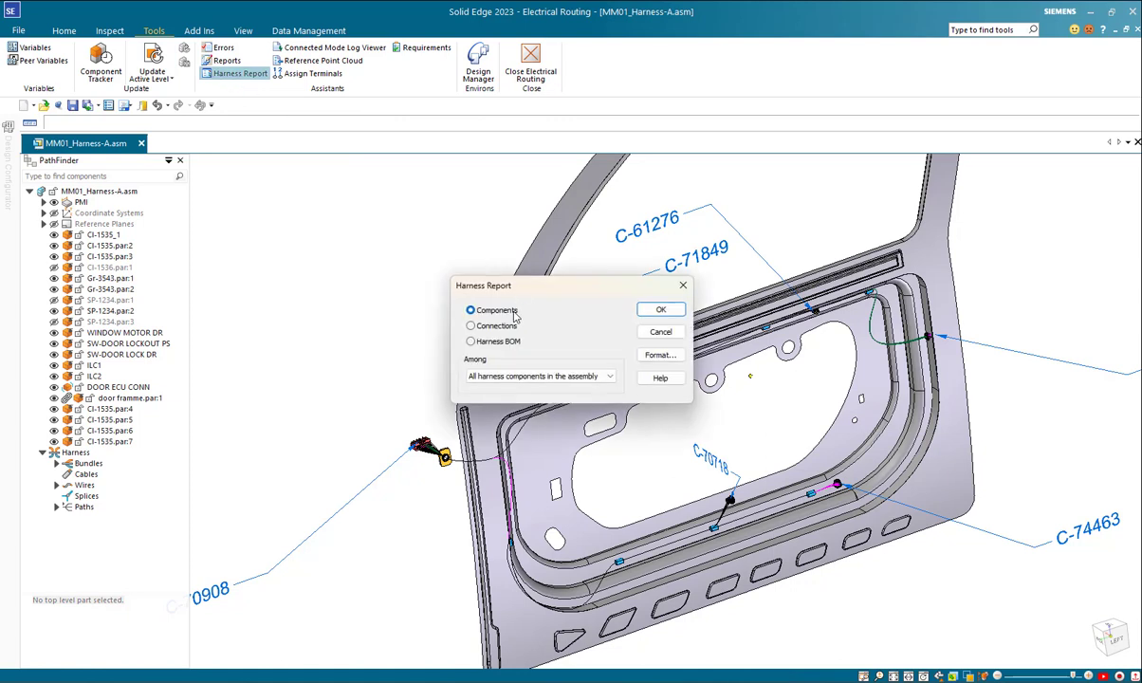
left_click(483, 326)
left_click(480, 312)
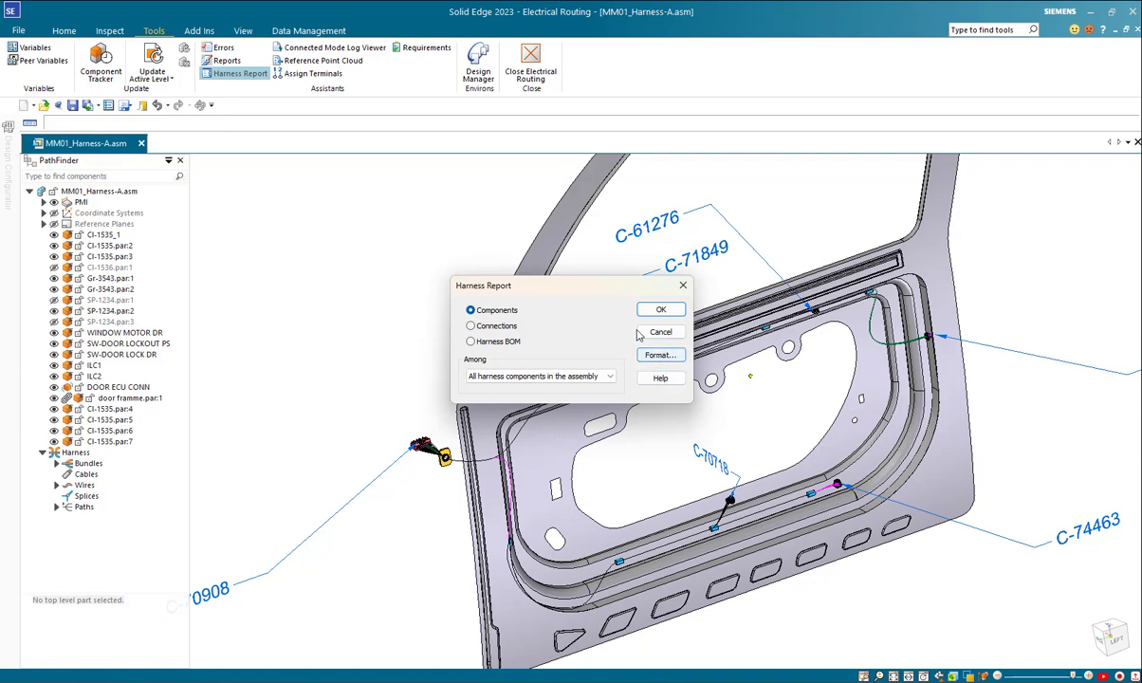
left_click(654, 356)
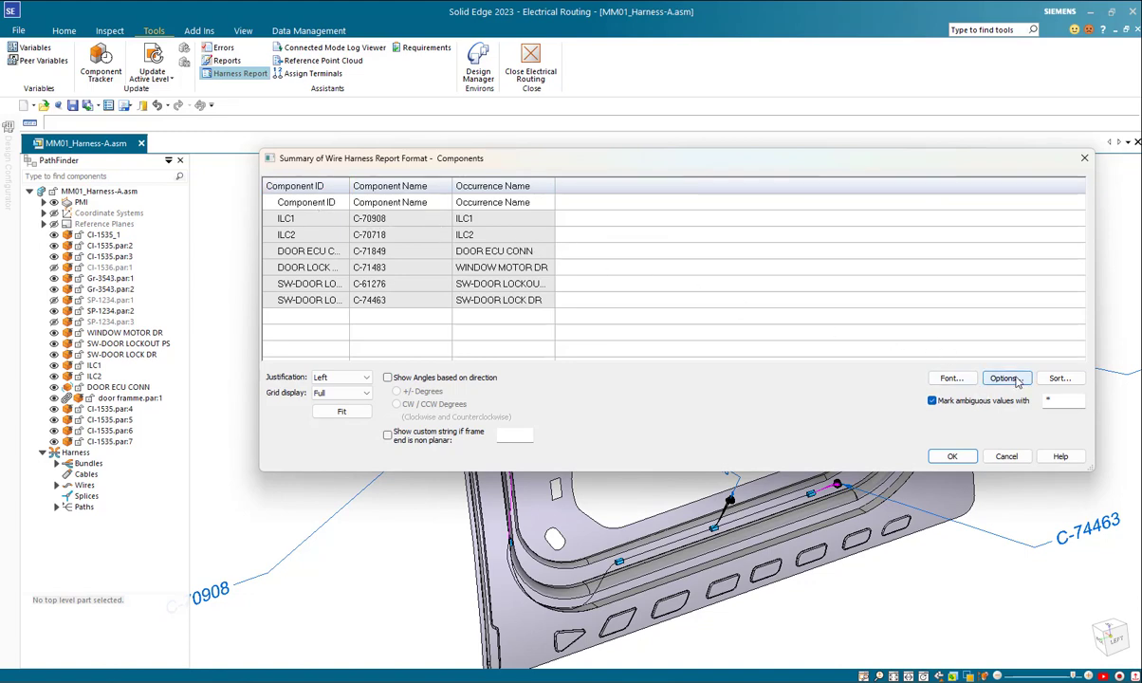
left_click(1008, 457)
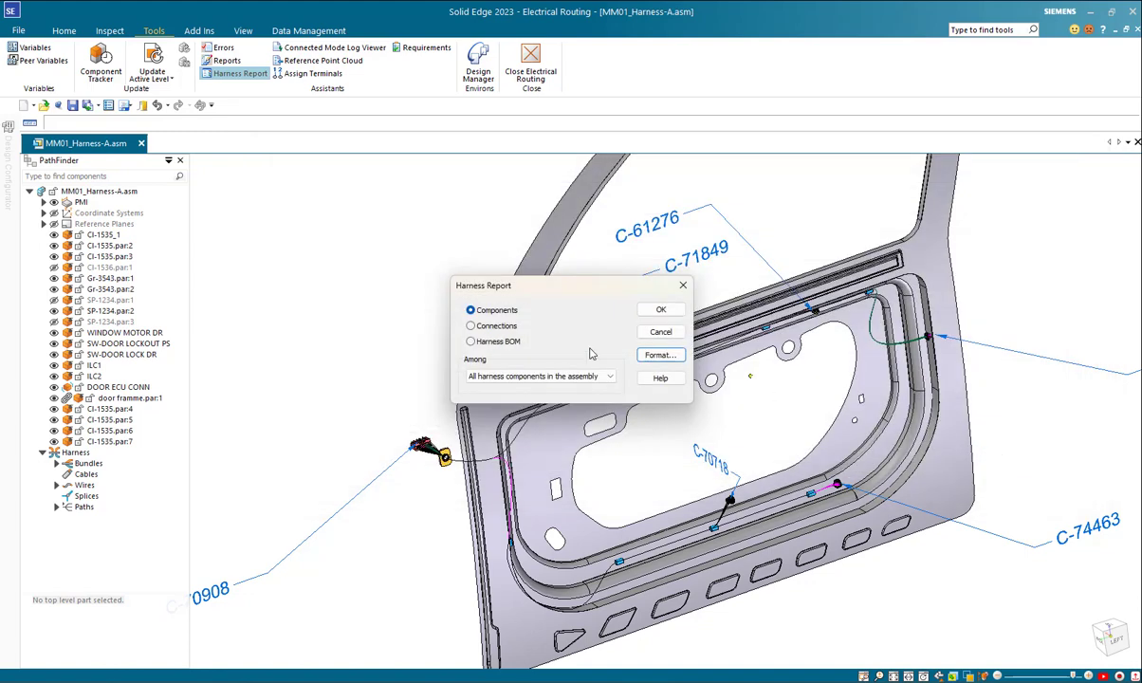
Step: Generate the Connections harness report for all harness connections in the assembly, examine its wire and bundle diameters and cut lengths, and close it
left_click(472, 325)
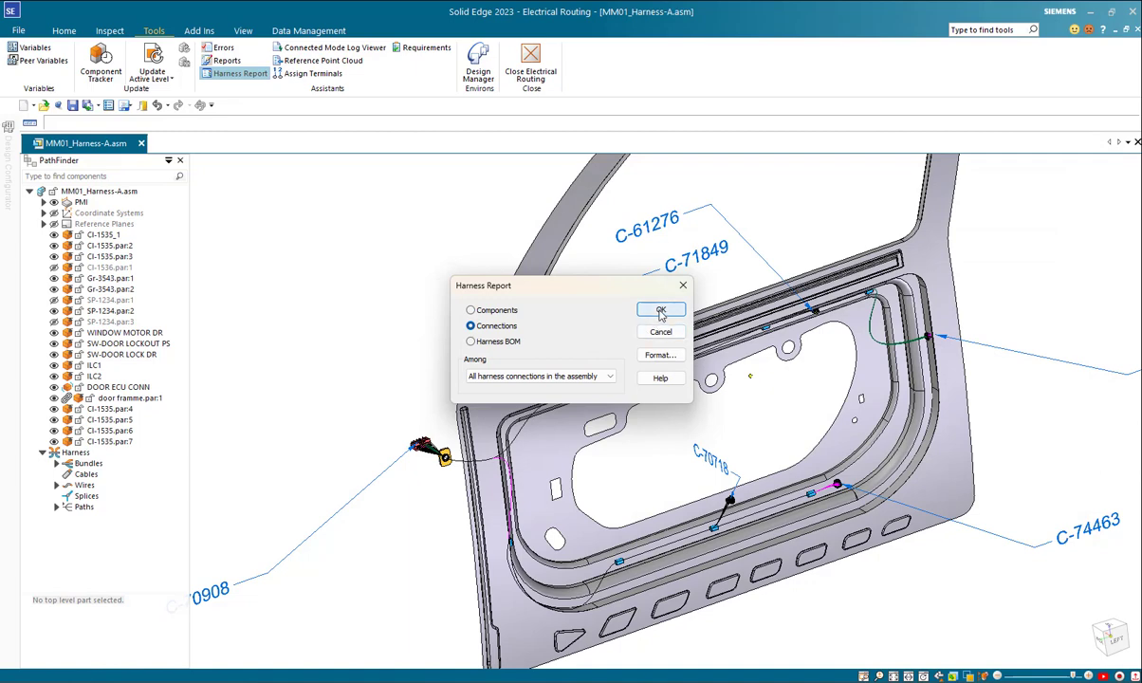
left_click(660, 354)
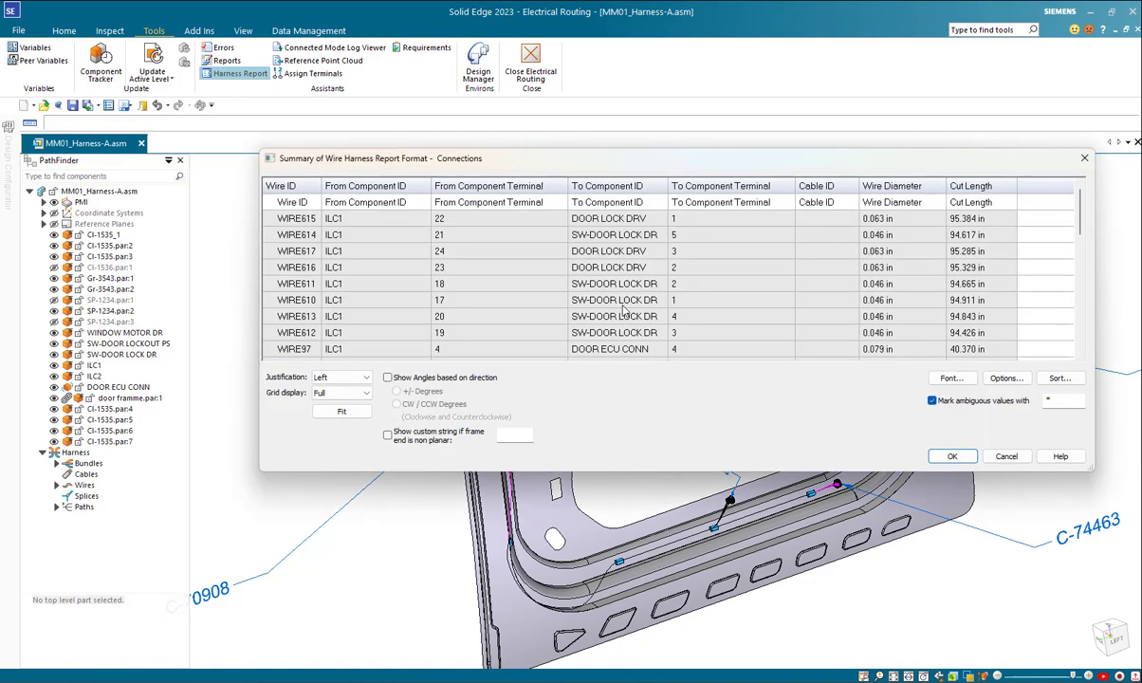
left_click_drag(569, 166, 466, 164)
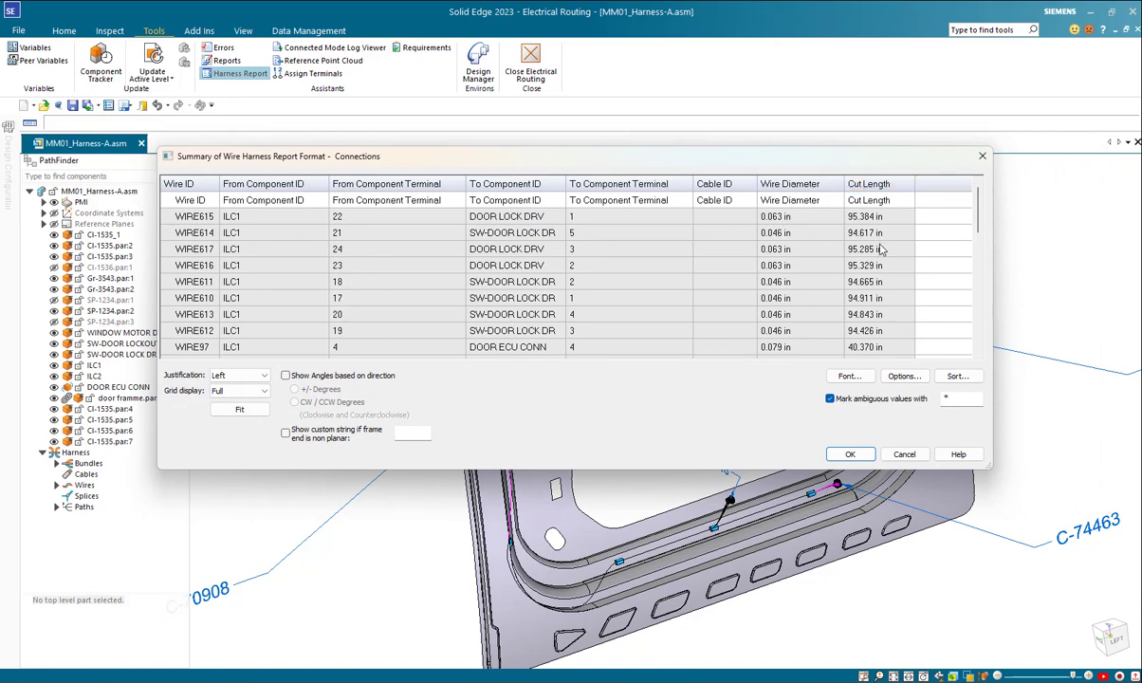
mouse_move(978, 216)
left_mouse_down()
mouse_move(996, 336)
mouse_move(992, 209)
left_mouse_up()
scroll(813, 300, "down", 10)
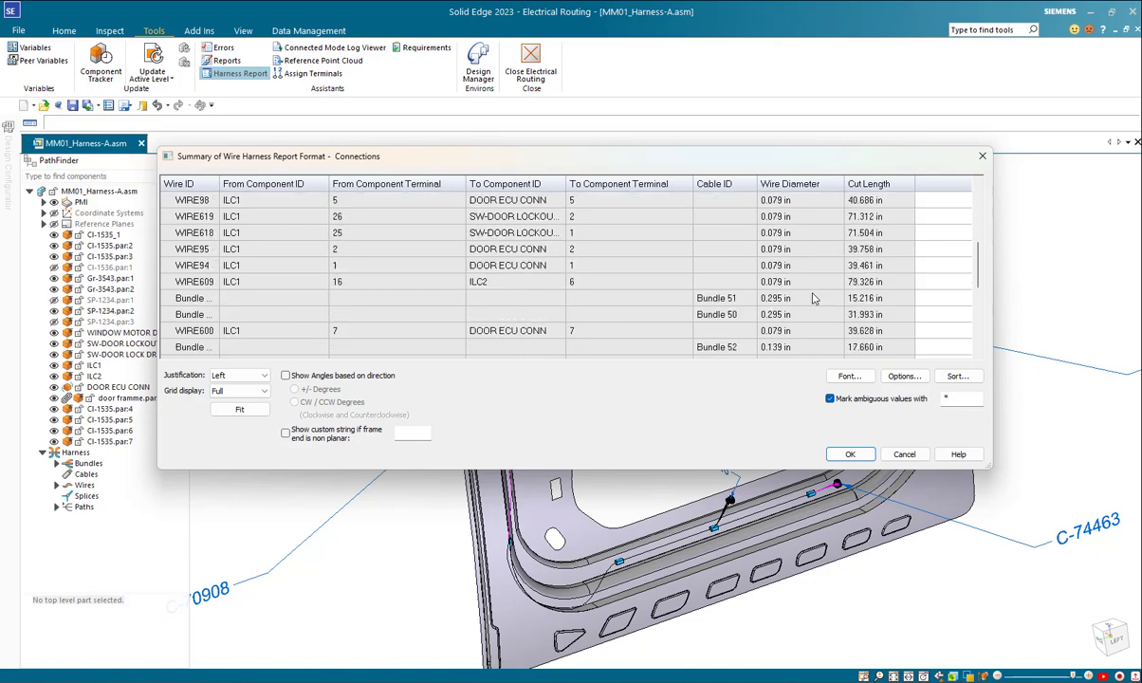
scroll(813, 298, "up", 3)
scroll(812, 298, "down", 3)
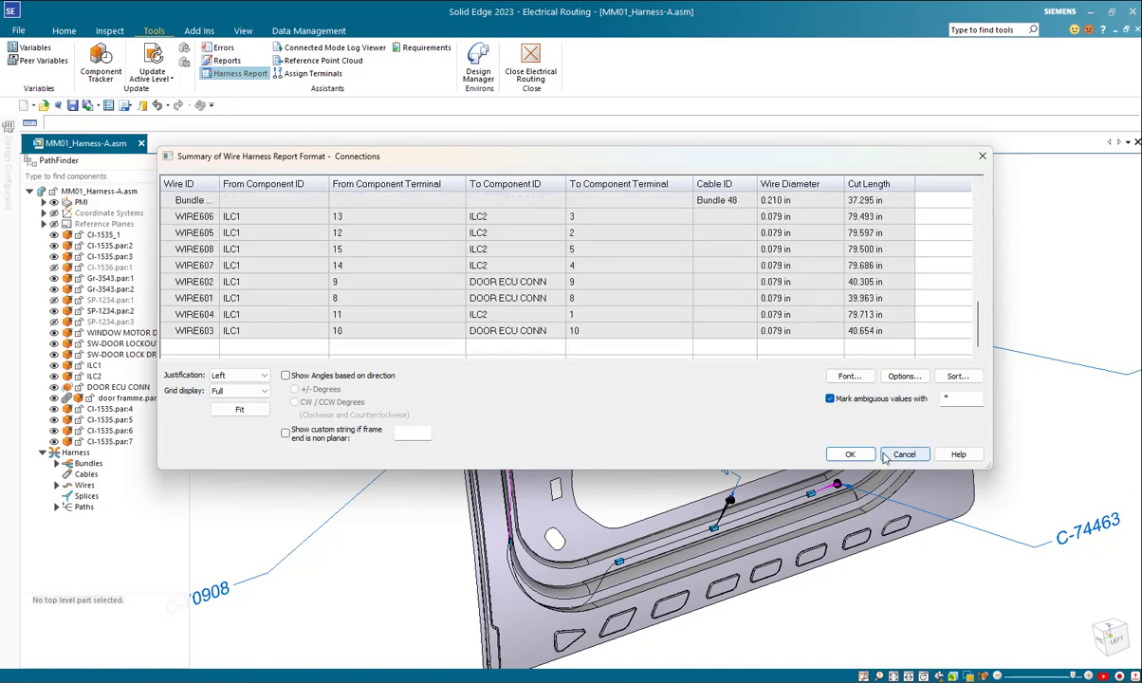
left_click(850, 454)
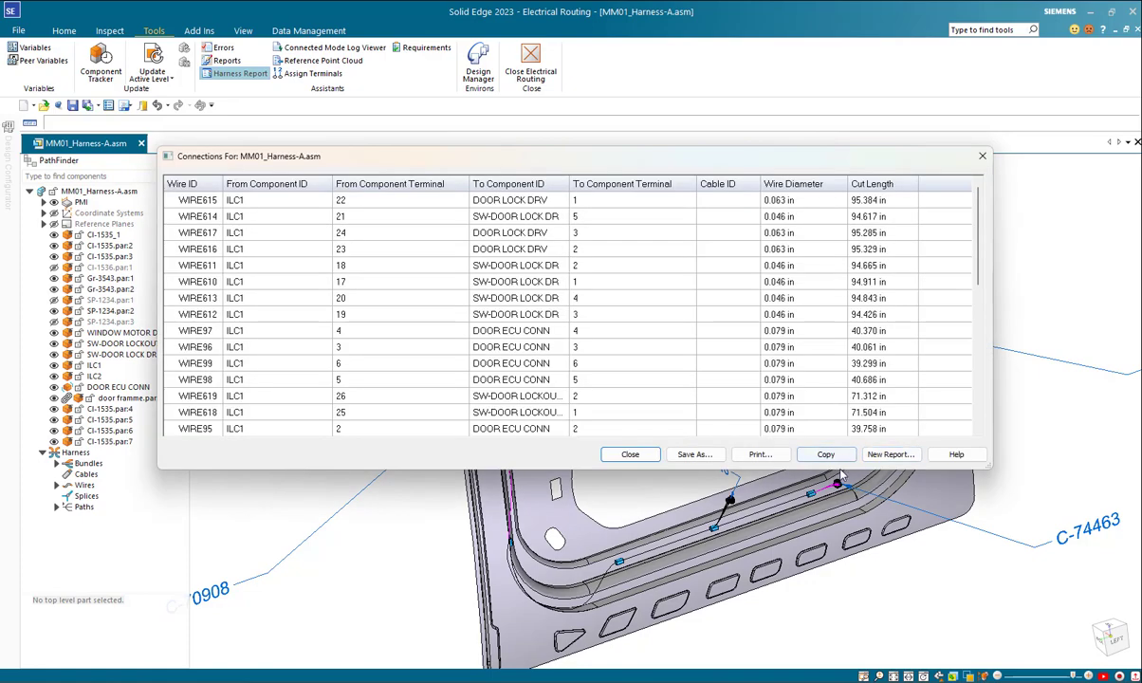
left_click(630, 454)
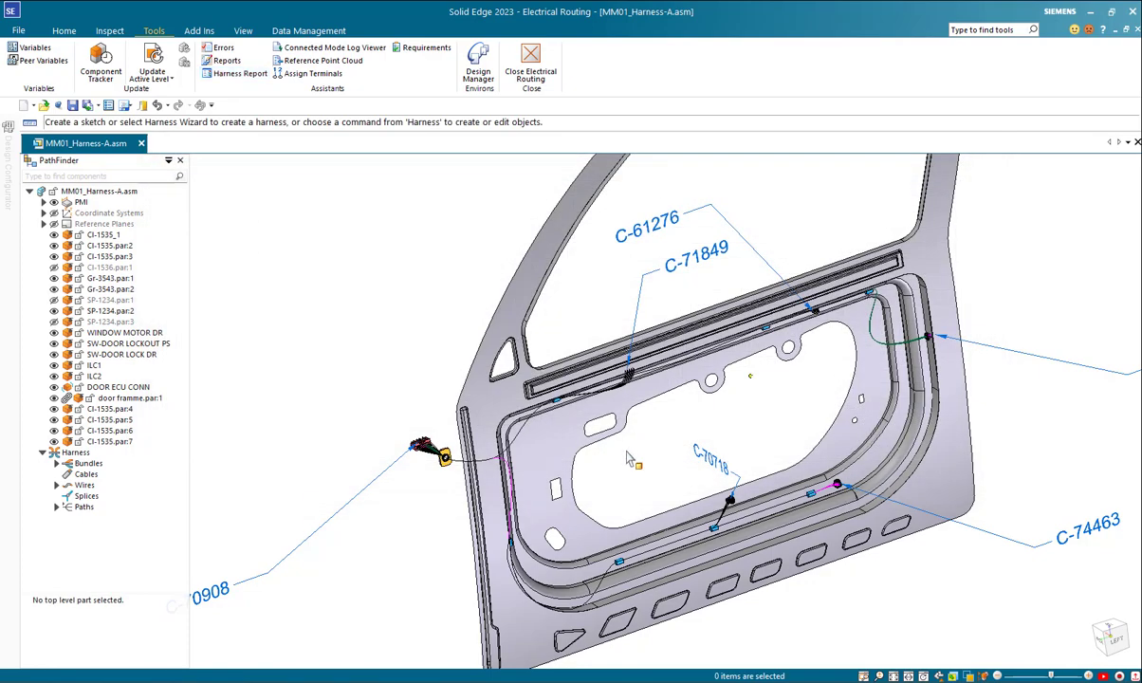